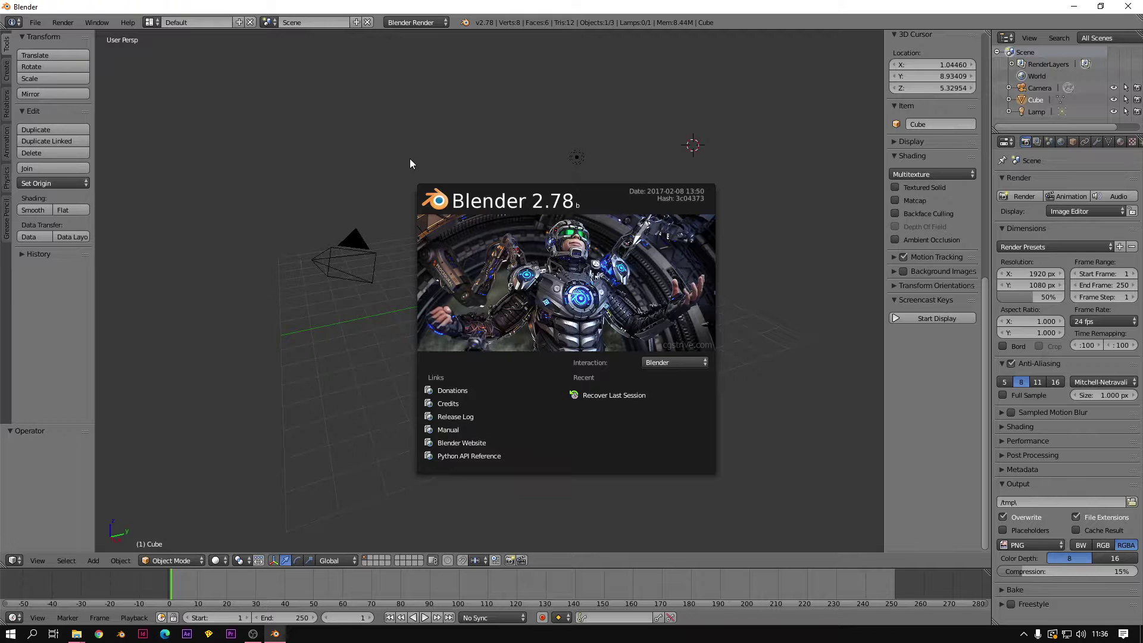
# Step: Dismiss the splash screen and start the Screencast Keys display
pyautogui.click(390, 166)
pyautogui.moveTo(444, 171); pyautogui.dragTo(446, 322, button='middle')
pyautogui.moveTo(539, 288); pyautogui.dragTo(534, 253, button='middle')
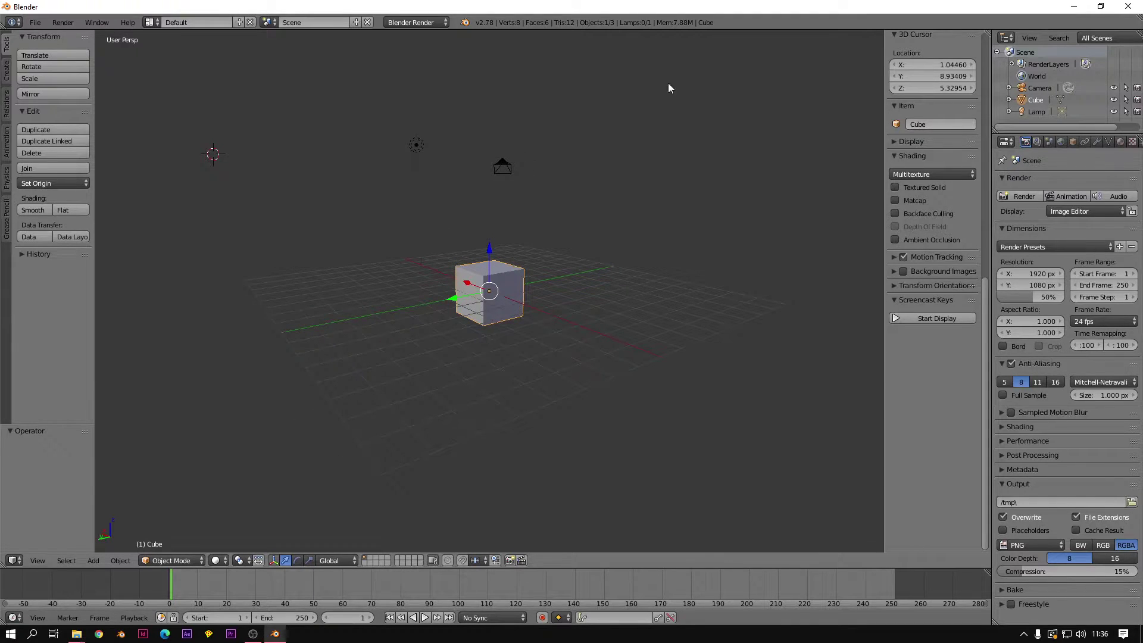
pyautogui.moveTo(508, 272); pyautogui.dragTo(624, 271, button='middle')
pyautogui.scroll(4, 541, 269)
pyautogui.moveTo(541, 270); pyautogui.dragTo(493, 322, button='middle')
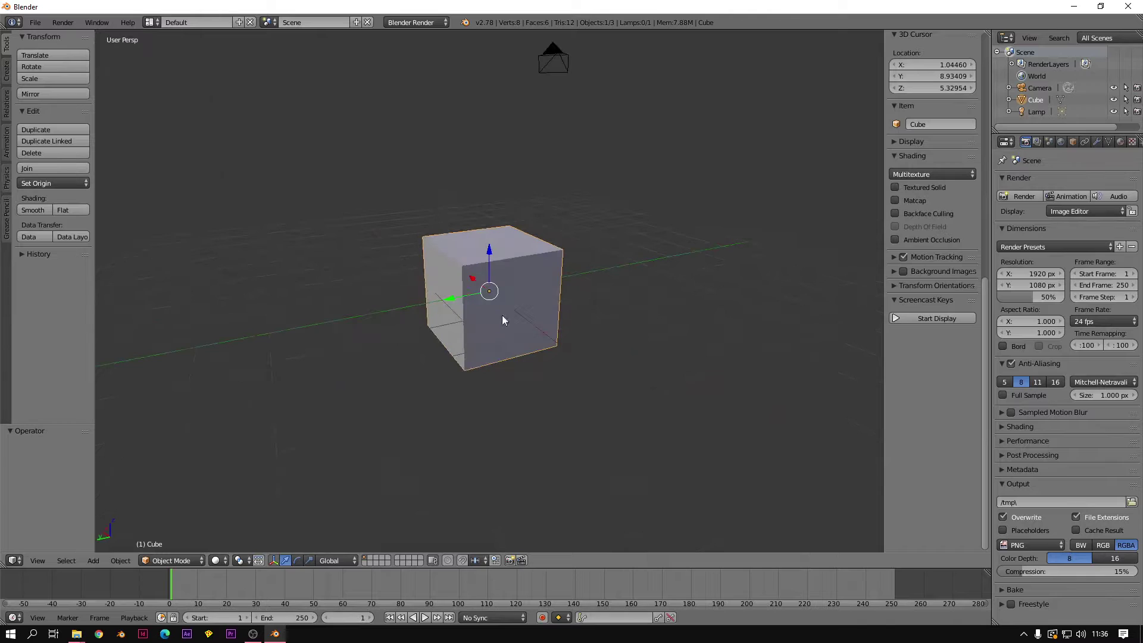
pyautogui.click(923, 319)
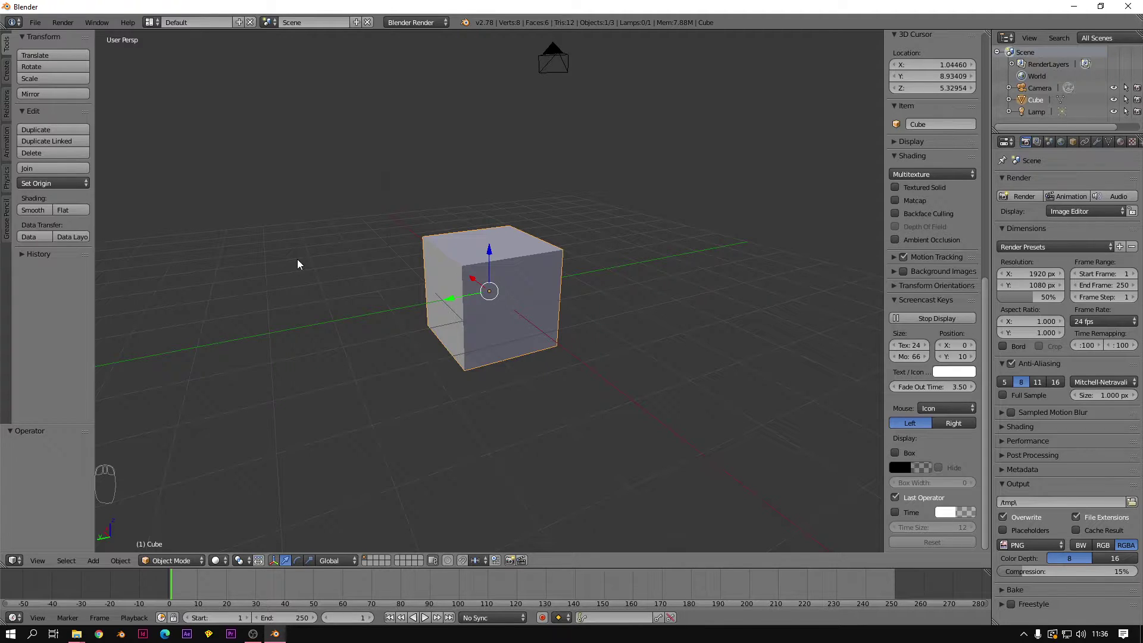
# Step: Examine the default cube from several angles and distances
pyautogui.moveTo(398, 241); pyautogui.dragTo(499, 319, button='middle')
pyautogui.scroll(2, 553, 301)
pyautogui.scroll(2, 554, 300)
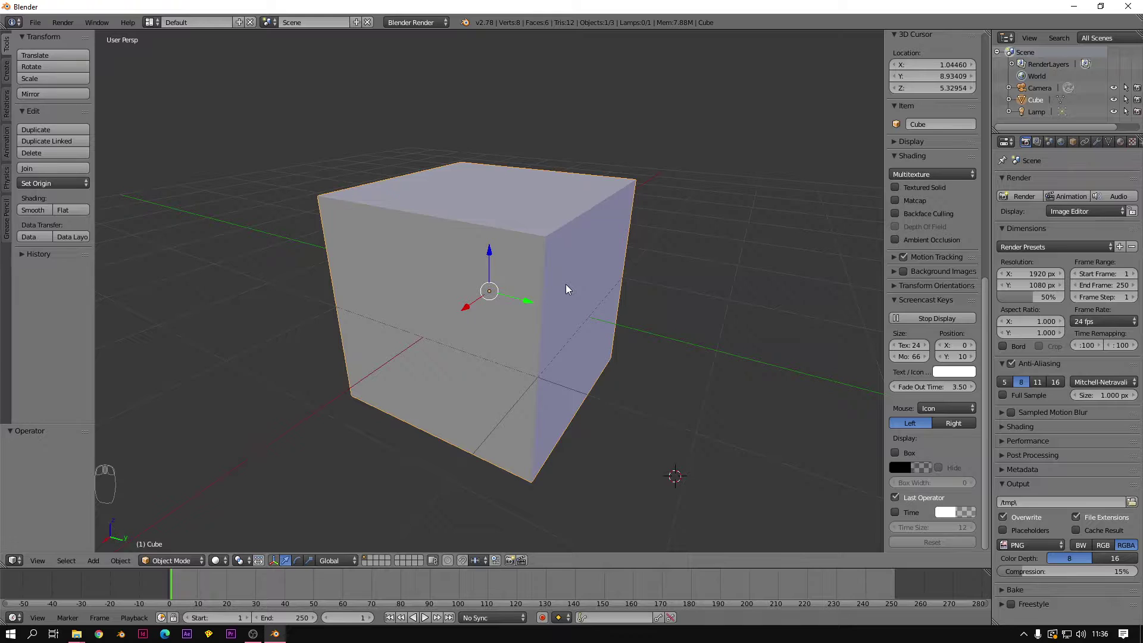
pyautogui.scroll(-4, 665, 272)
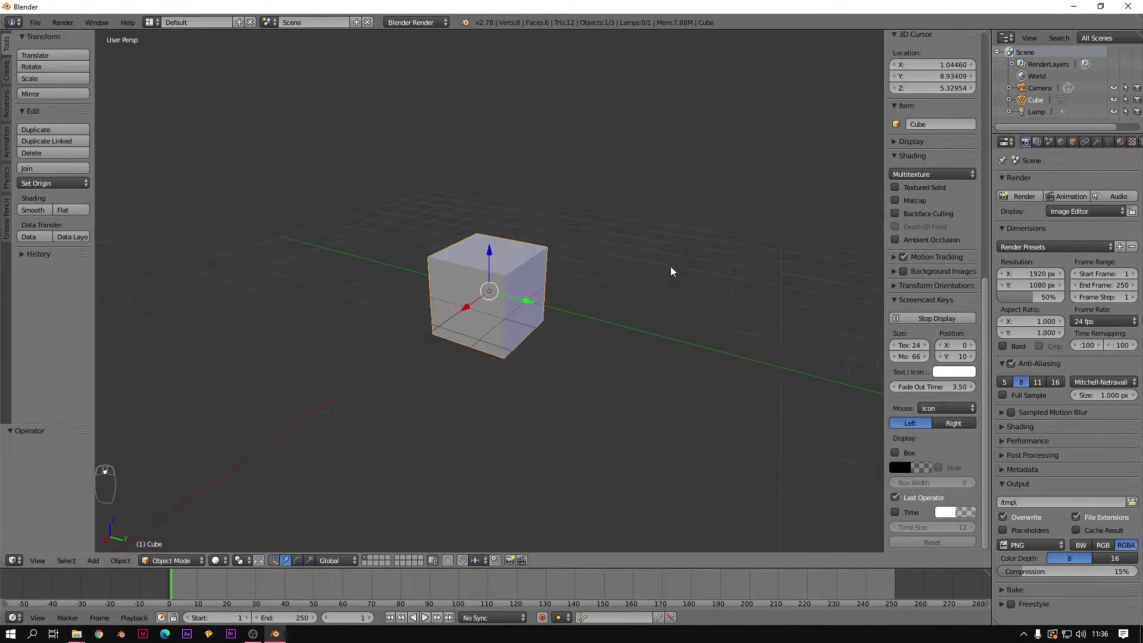
pyautogui.scroll(4, 665, 271)
pyautogui.moveTo(655, 275)
pyautogui.mouseDown(button='middle')
pyautogui.moveTo(567, 295)
pyautogui.moveTo(624, 312)
pyautogui.moveTo(641, 287)
pyautogui.mouseUp(button='middle')
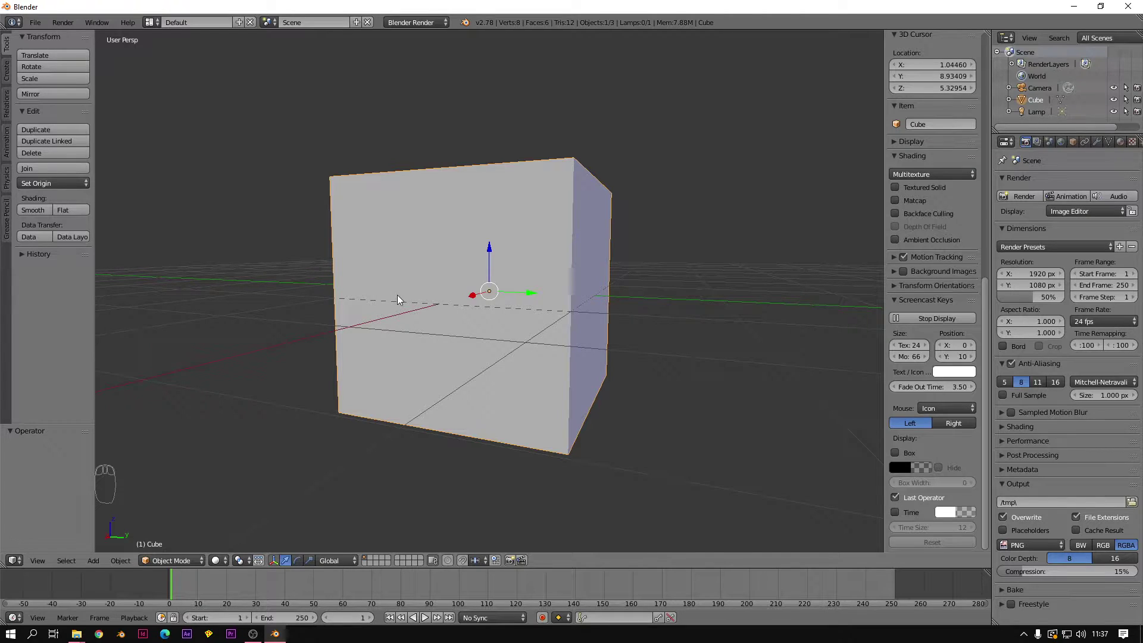
pyautogui.moveTo(540, 321); pyautogui.dragTo(479, 318, button='middle')
pyautogui.moveTo(531, 291); pyautogui.dragTo(506, 322, button='middle')
pyautogui.scroll(-8, 555, 315)
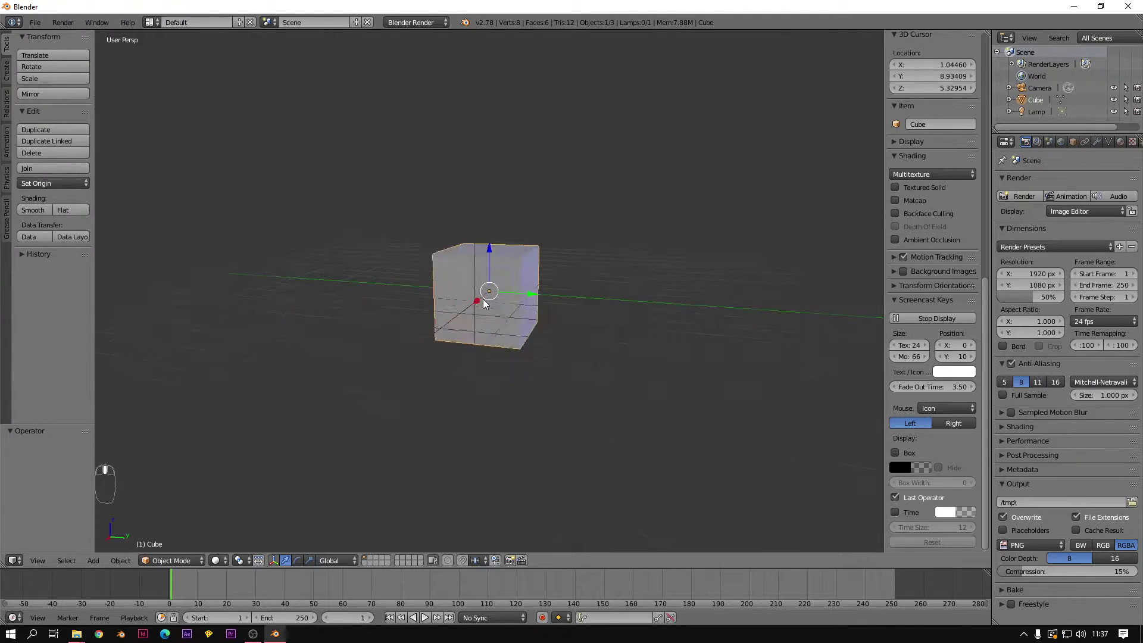
pyautogui.scroll(8, 506, 321)
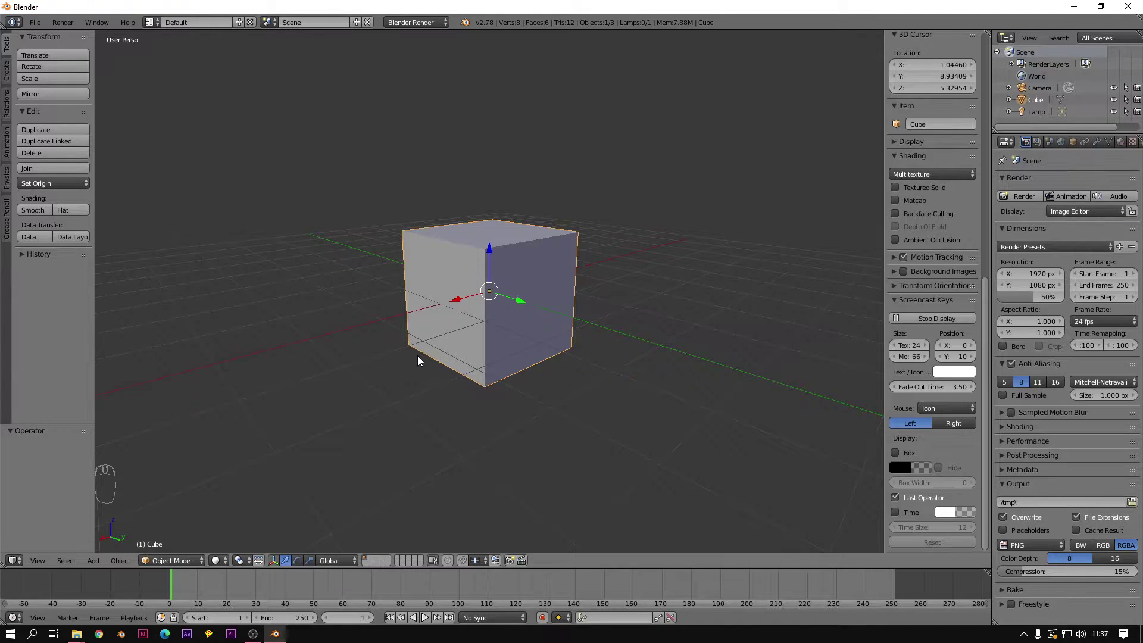
pyautogui.moveTo(384, 315); pyautogui.dragTo(555, 303, button='middle')
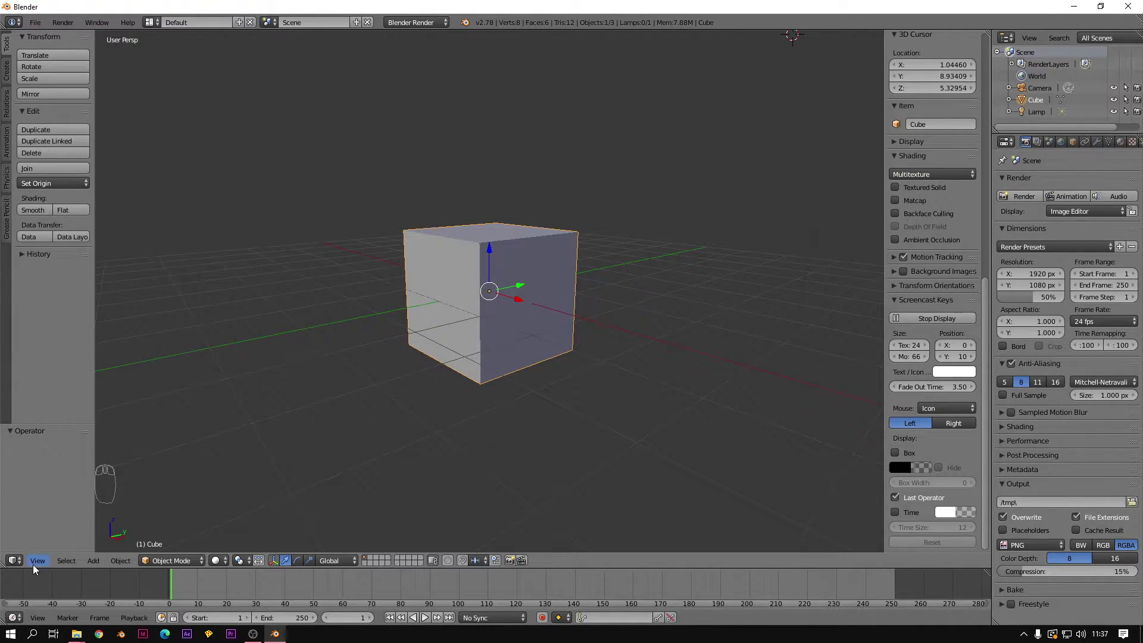
pyautogui.moveTo(496, 322); pyautogui.dragTo(561, 327, button='middle')
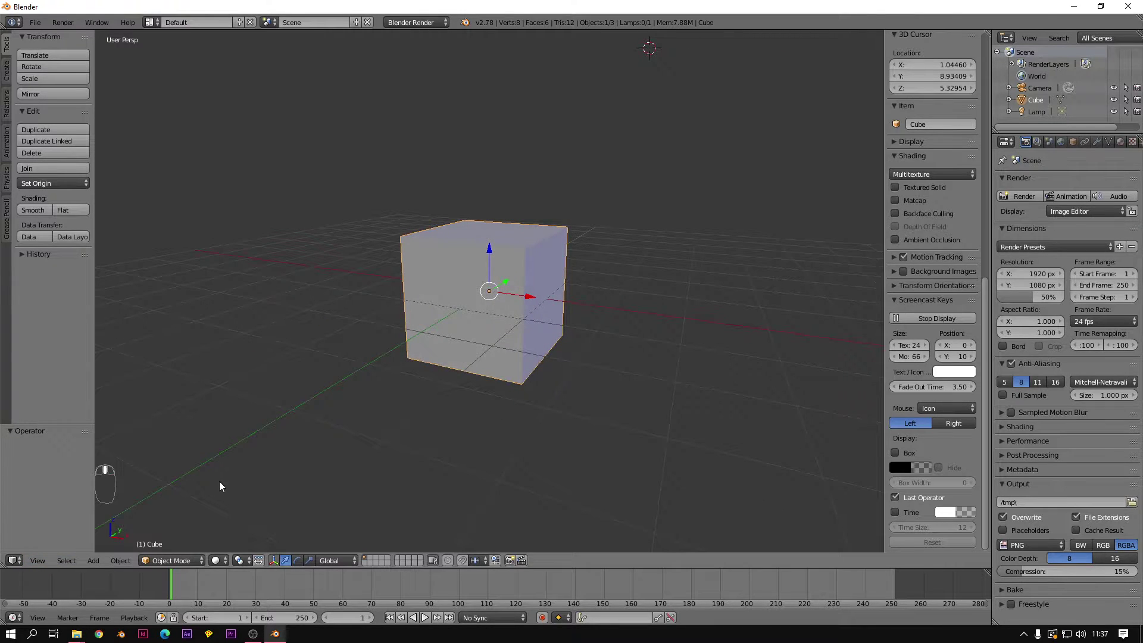
# Step: Delete the default cube from the scene
pyautogui.press('Delete')
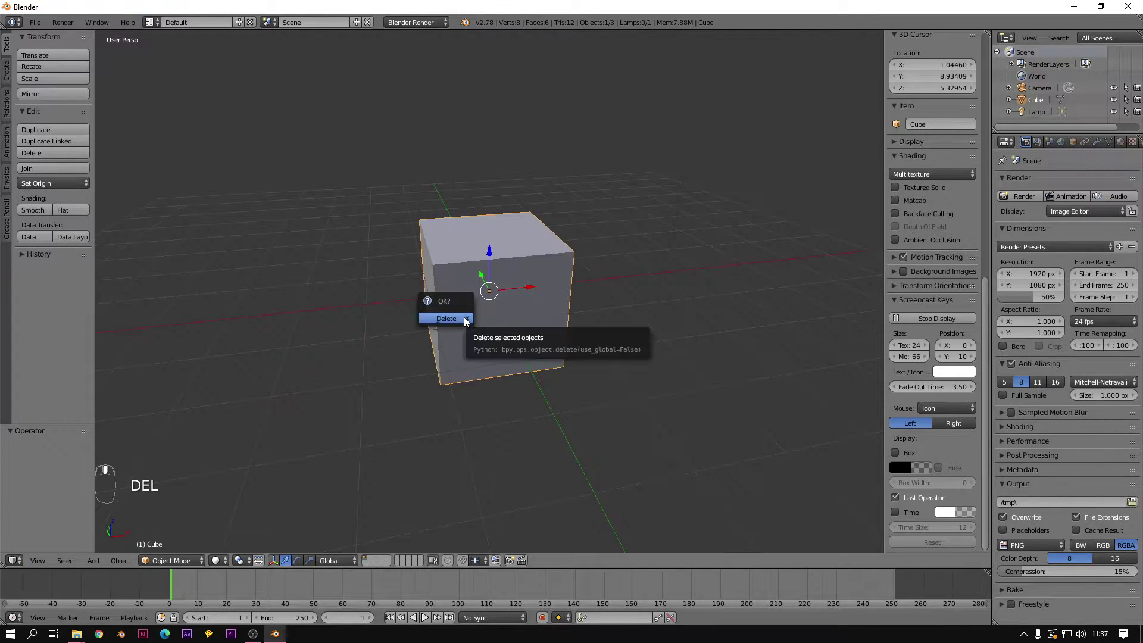
pyautogui.click(463, 317)
pyautogui.moveTo(464, 322); pyautogui.dragTo(482, 275, button='middle')
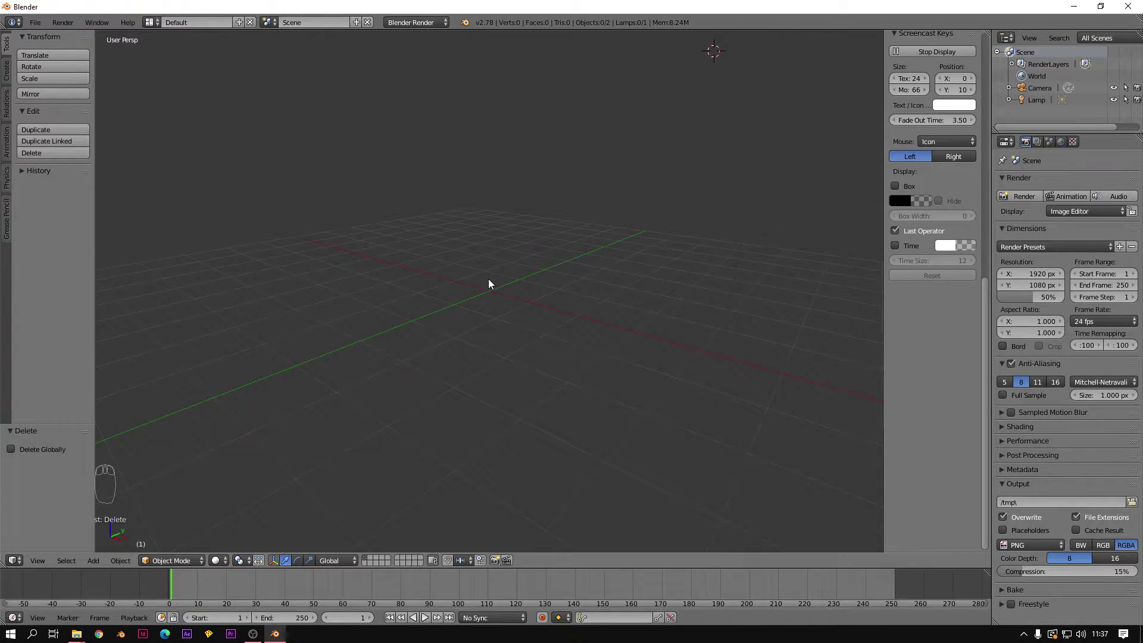
# Step: Set the 3D cursor's X, Y and Z location to 0
pyautogui.moveTo(592, 319); pyautogui.dragTo(641, 260, button='middle')
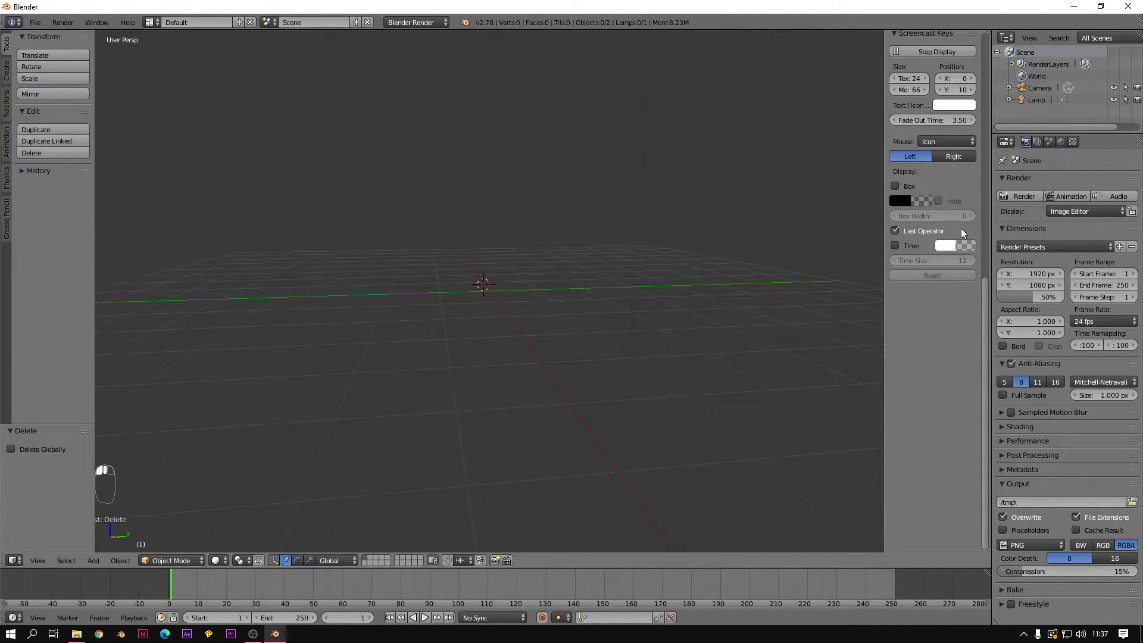
pyautogui.scroll(10, 936, 179)
pyautogui.click(944, 166)
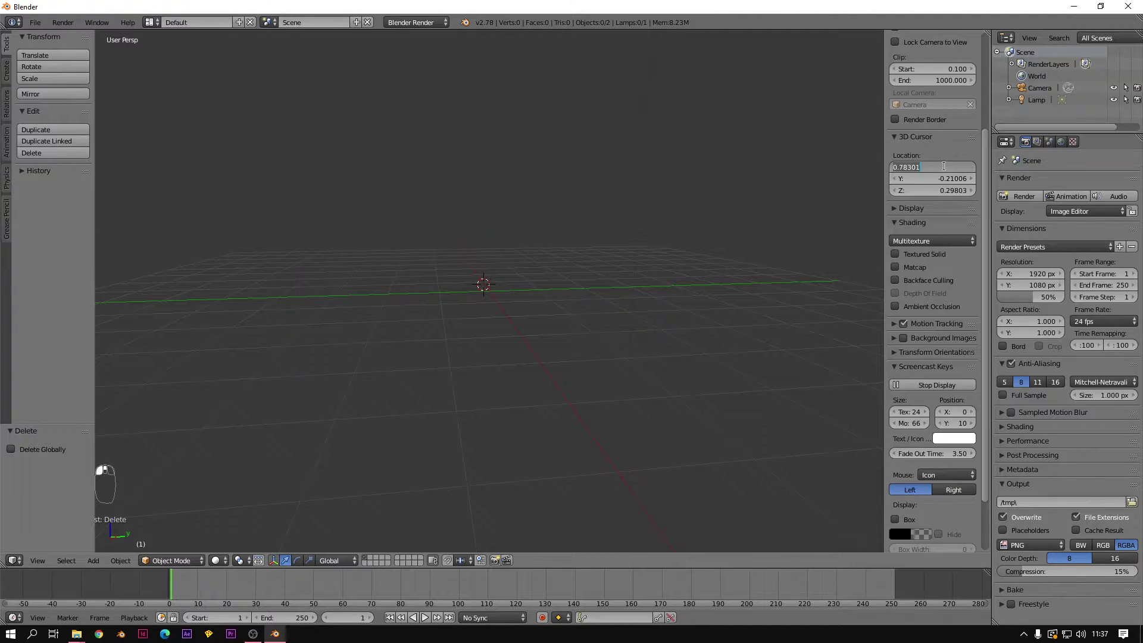
pyautogui.write('0')
pyautogui.press('Tab')
pyautogui.write('0')
pyautogui.press('Tab')
pyautogui.write('0')
pyautogui.press('Tab')
pyautogui.press('Return')
# Step: Add a new cube mesh at the 3D cursor and look at it from several angles
pyautogui.moveTo(462, 253); pyautogui.dragTo(477, 294, button='middle')
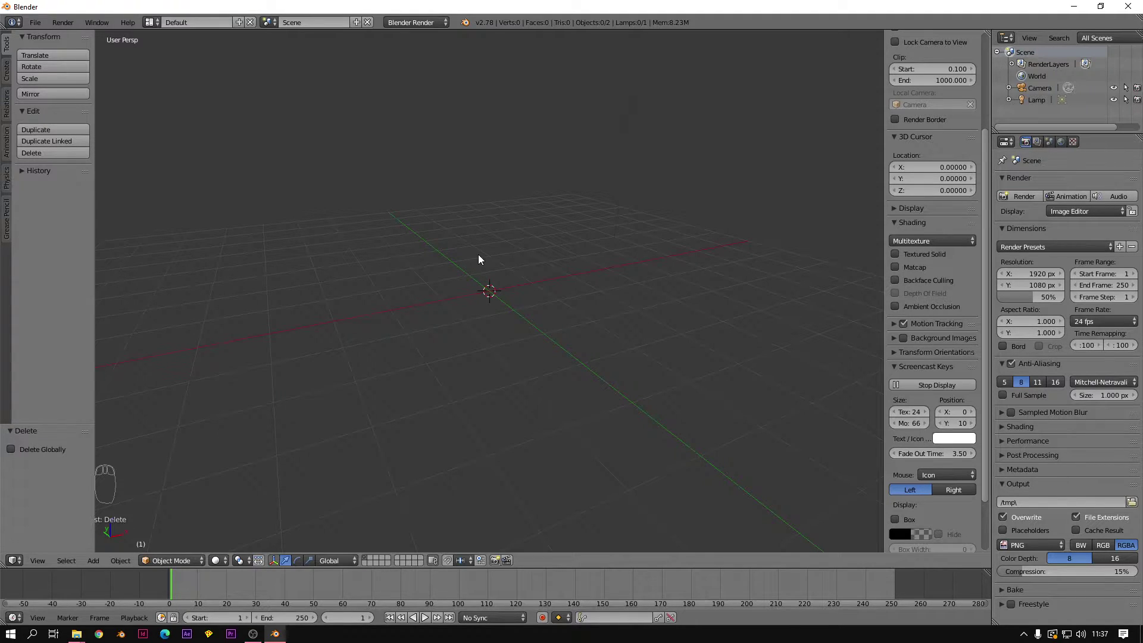
pyautogui.hotkey('shift', 'a')
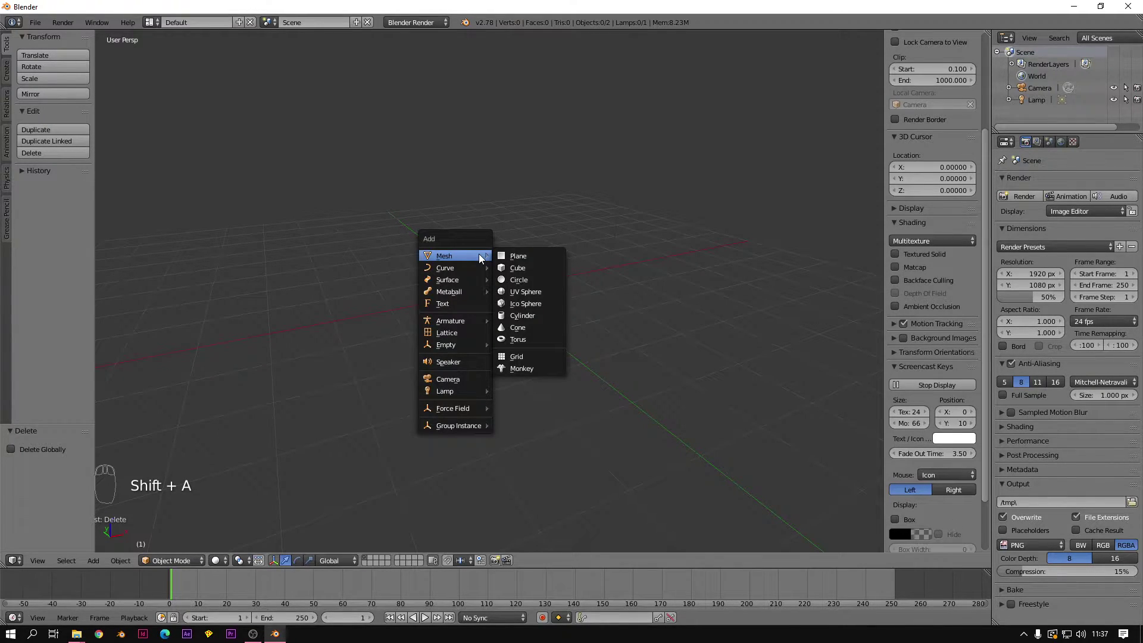
pyautogui.click(529, 264)
pyautogui.moveTo(431, 319); pyautogui.dragTo(589, 262, button='middle')
pyautogui.moveTo(456, 249); pyautogui.dragTo(408, 263, button='middle')
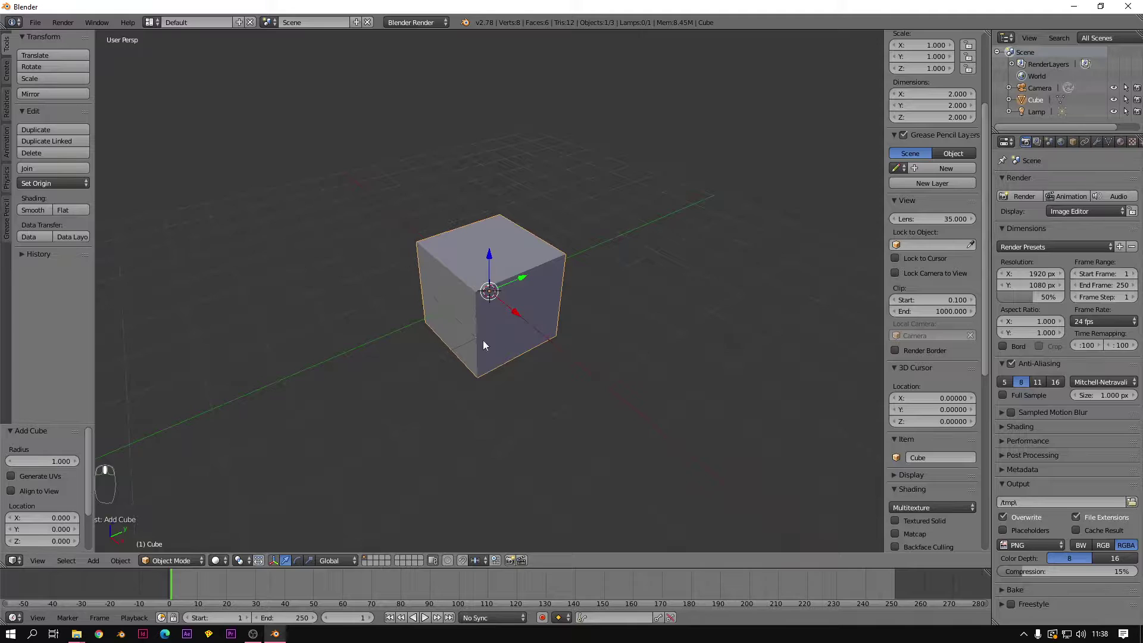
pyautogui.moveTo(509, 284); pyautogui.dragTo(428, 291, button='middle')
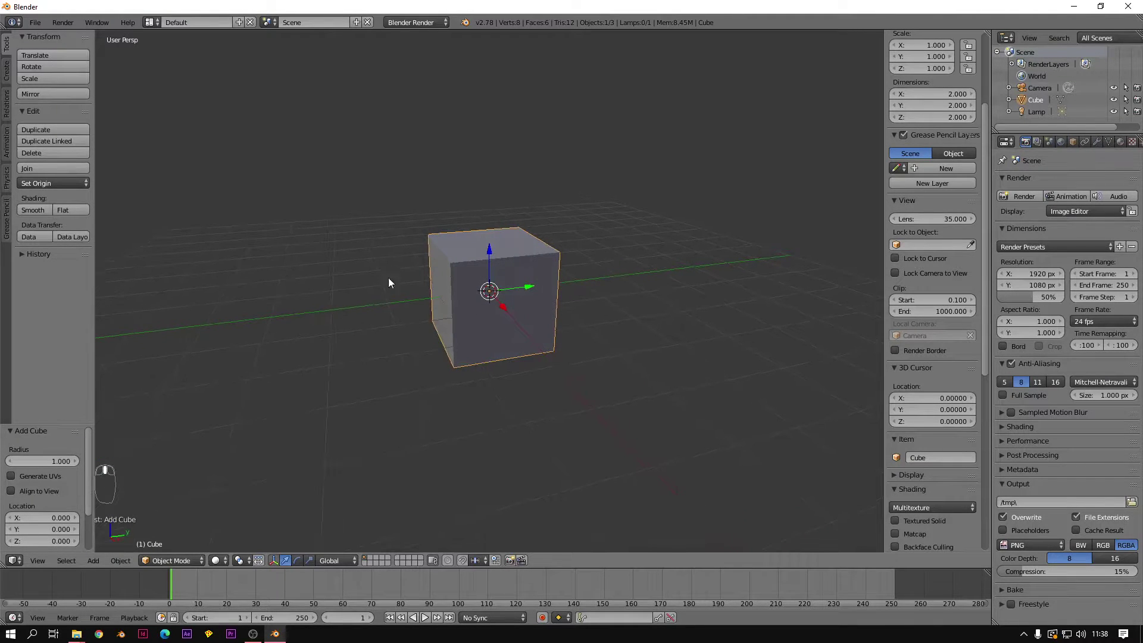
pyautogui.moveTo(569, 287); pyautogui.dragTo(502, 262, button='middle')
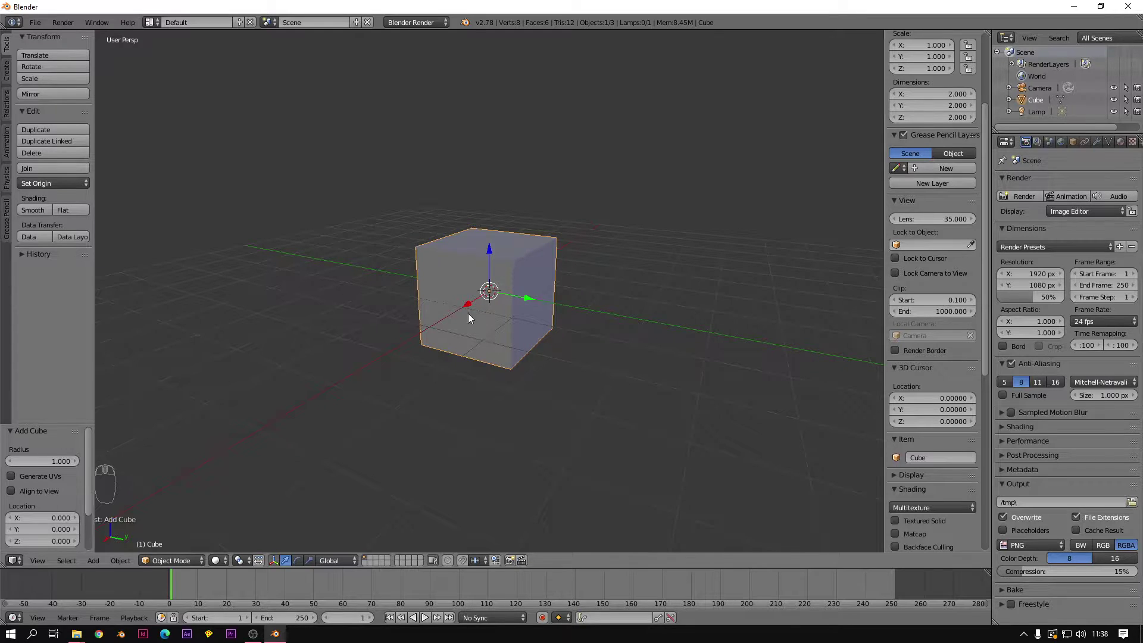
# Step: Switch the cube to Edit Mode and select its upper corner vertices one at a time
pyautogui.click(192, 561)
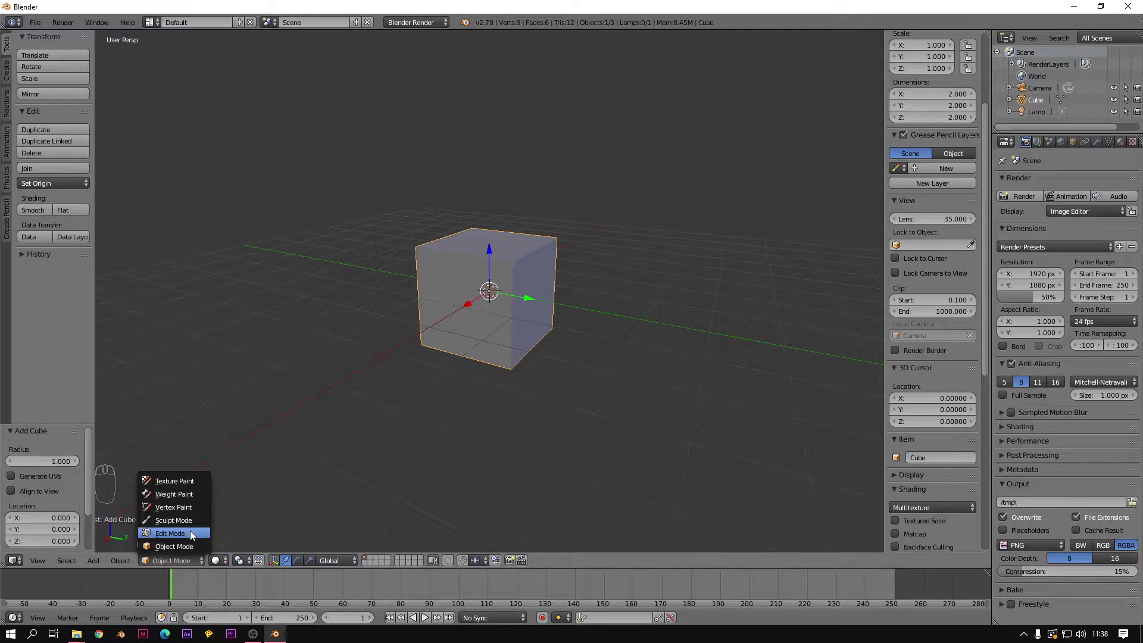
pyautogui.click(190, 530)
pyautogui.scroll(3, 506, 272)
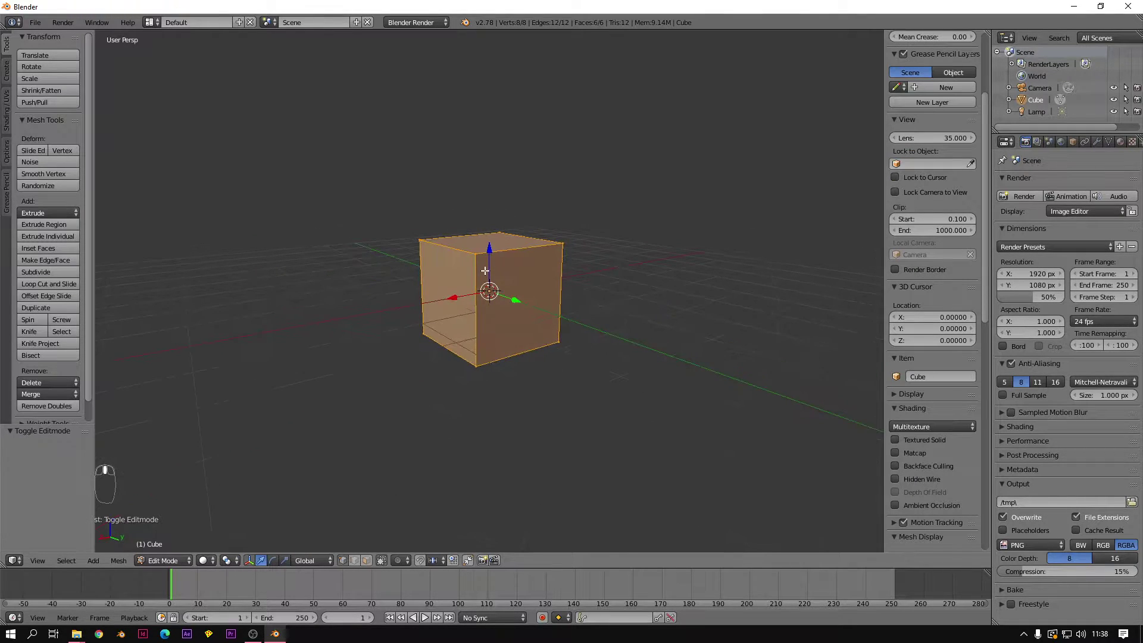
pyautogui.moveTo(507, 272); pyautogui.dragTo(452, 271, button='middle')
pyautogui.rightClick(533, 231)
pyautogui.rightClick(354, 211)
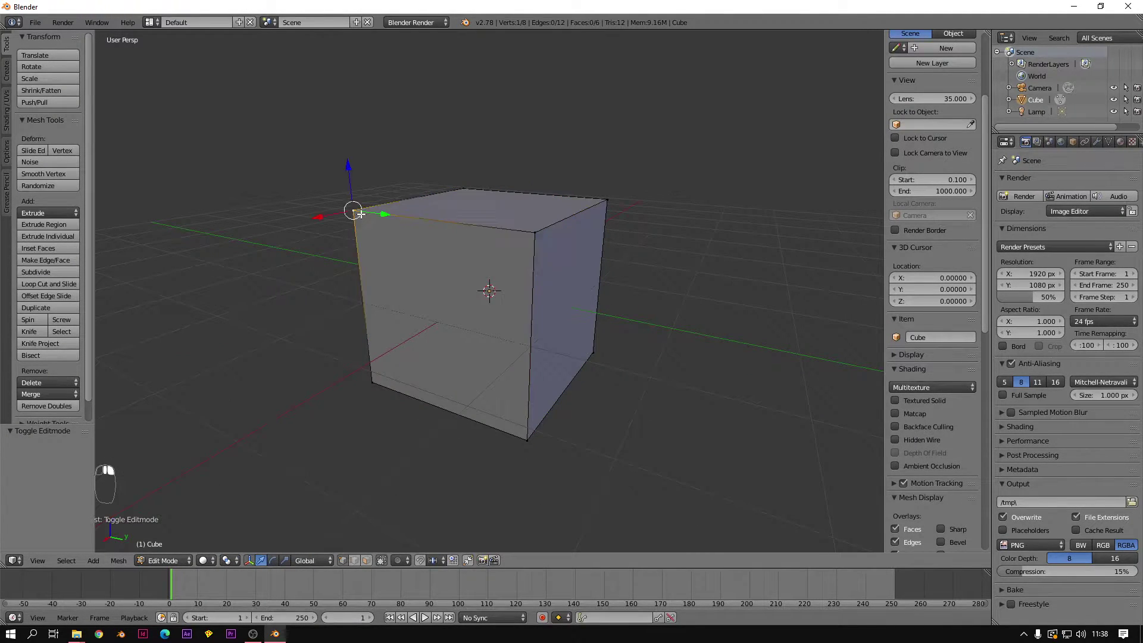
pyautogui.rightClick(464, 189)
pyautogui.rightClick(604, 206)
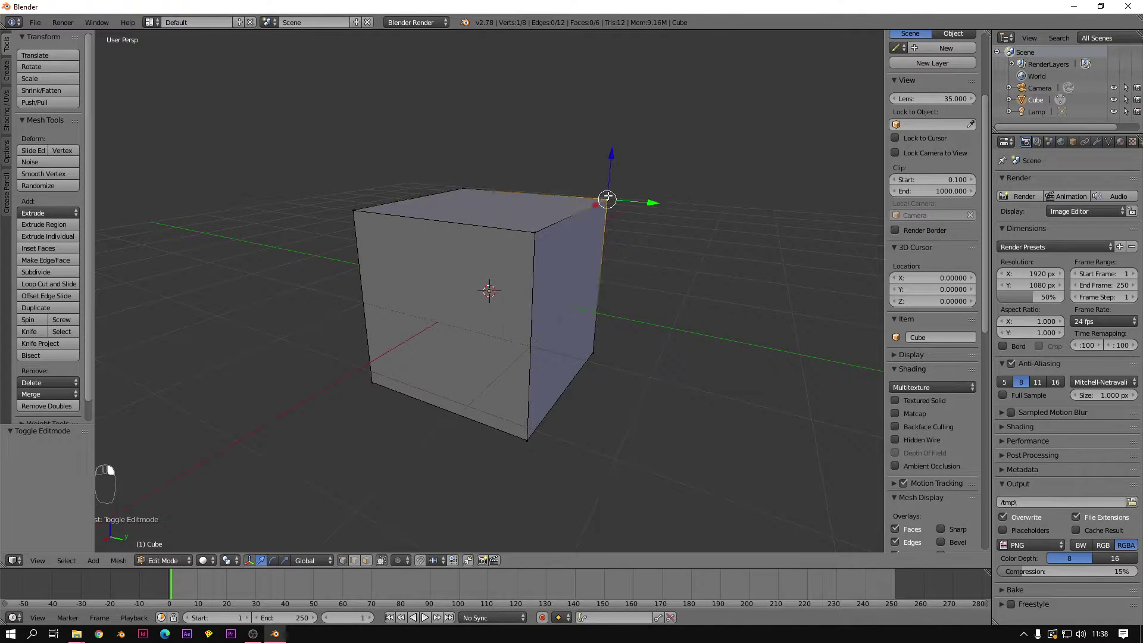
# Step: Switch to edge selection and select edges of the cube's top face one at a time
pyautogui.click(354, 559)
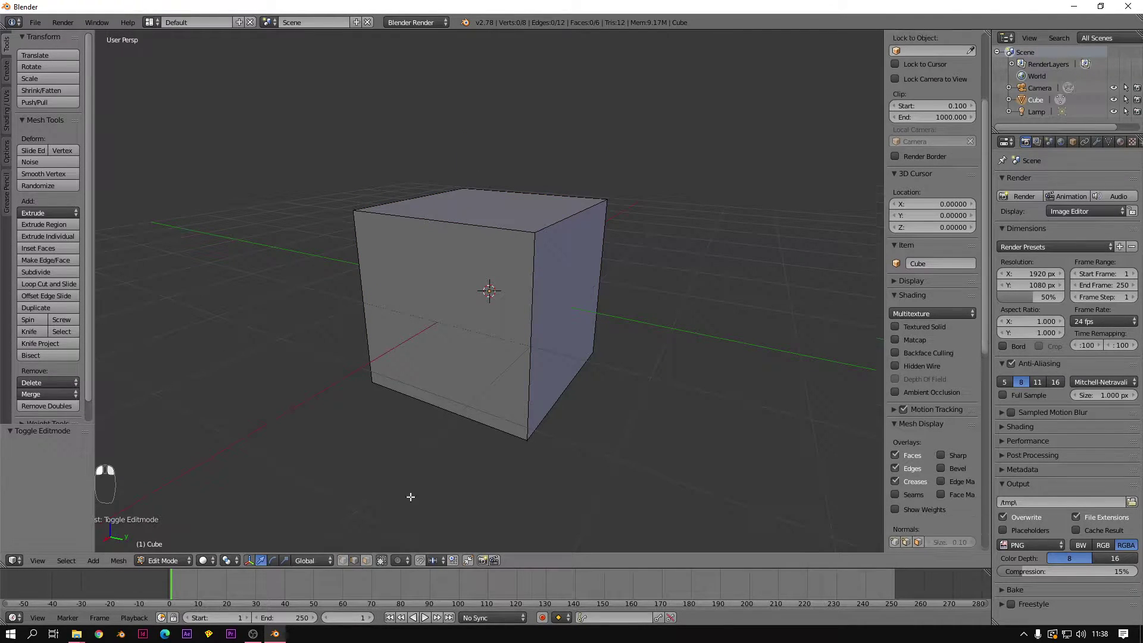
pyautogui.rightClick(503, 227)
pyautogui.rightClick(566, 221)
pyautogui.rightClick(544, 198)
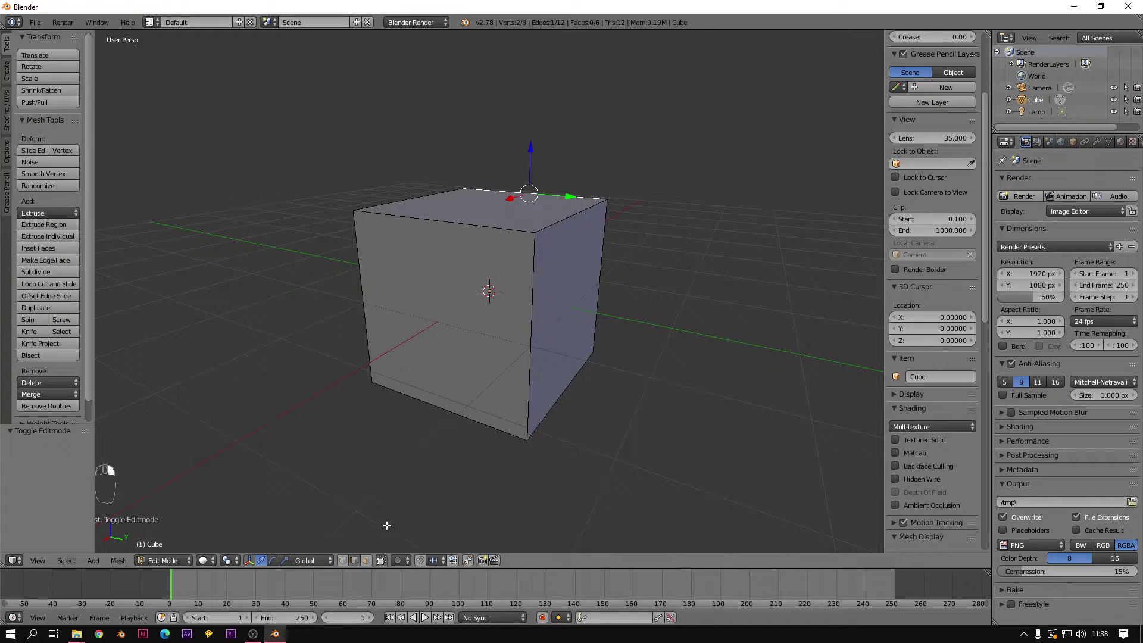
# Step: Switch to face selection and select individual faces of the cube, ending with the top face
pyautogui.click(366, 562)
pyautogui.rightClick(530, 243)
pyautogui.moveTo(530, 243); pyautogui.dragTo(513, 319, button='middle')
pyautogui.rightClick(495, 364)
pyautogui.rightClick(490, 202)
# Step: Lower the cube's top face by about 0.745 and raise its bottom face by about 0.797 along Z
pyautogui.moveTo(568, 246); pyautogui.dragTo(485, 168, button='middle')
pyautogui.moveTo(489, 162); pyautogui.dragTo(488, 238)
pyautogui.moveTo(488, 239); pyautogui.dragTo(497, 243, button='middle')
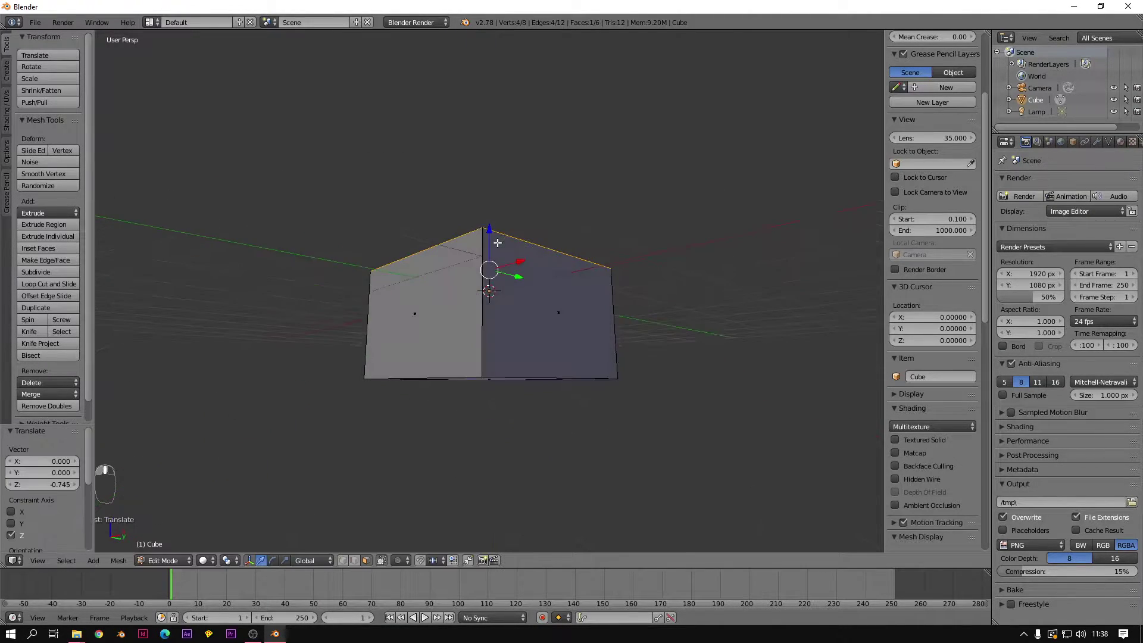
pyautogui.moveTo(501, 375); pyautogui.dragTo(483, 342, button='middle')
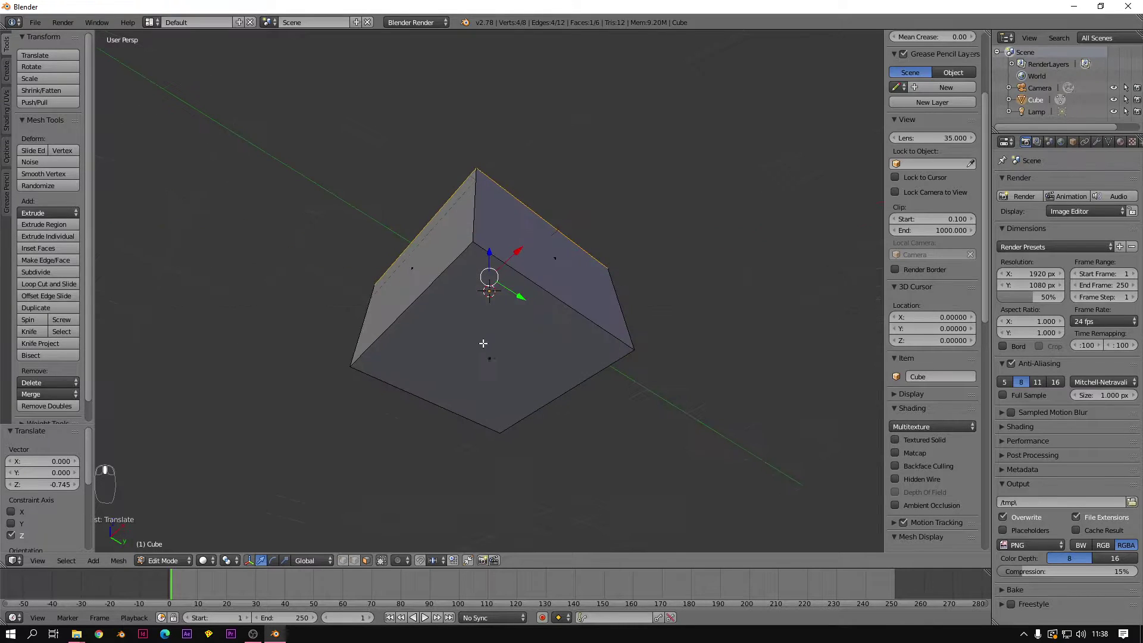
pyautogui.rightClick(483, 341)
pyautogui.moveTo(492, 328); pyautogui.dragTo(488, 219)
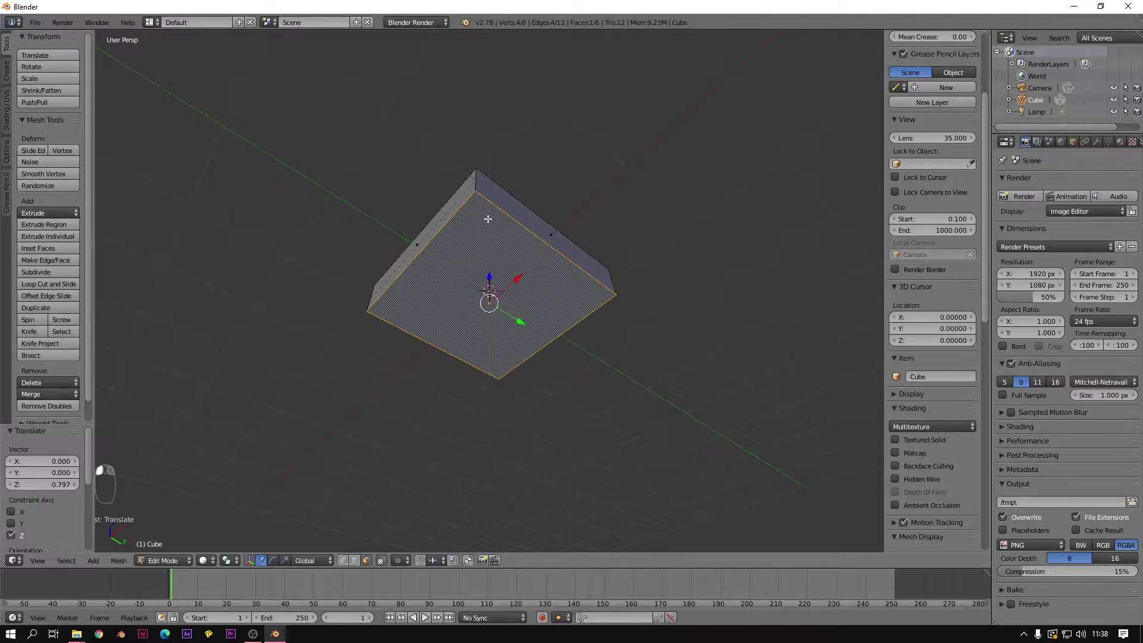
pyautogui.moveTo(487, 219); pyautogui.dragTo(481, 314, button='middle')
# Step: Undo both face moves and select the cube's top and bottom faces together
pyautogui.hotkey('ctrl', 'z')
pyautogui.hotkey('ctrl', 'z')
pyautogui.hotkey('ctrl', 'z')
pyautogui.moveTo(475, 268); pyautogui.dragTo(491, 306, button='middle')
pyautogui.keyDown('shift'); pyautogui.rightClick(506, 334); pyautogui.keyUp('shift')
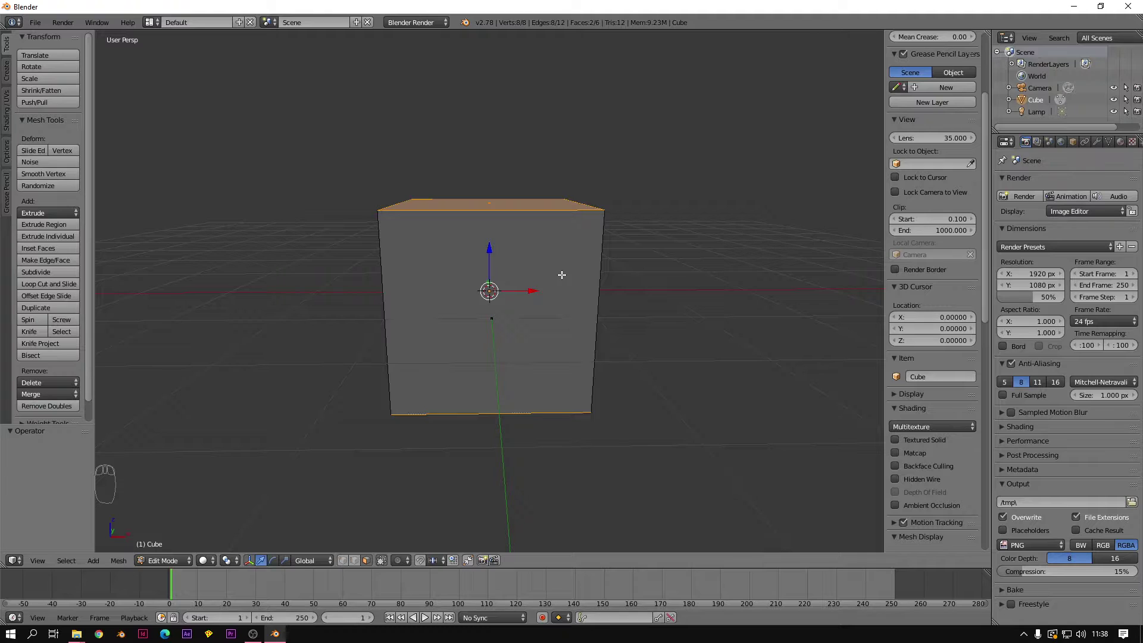
# Step: View the cube from the front, back, right, left, top and bottom preset viewpoints
pyautogui.press('KP_1')
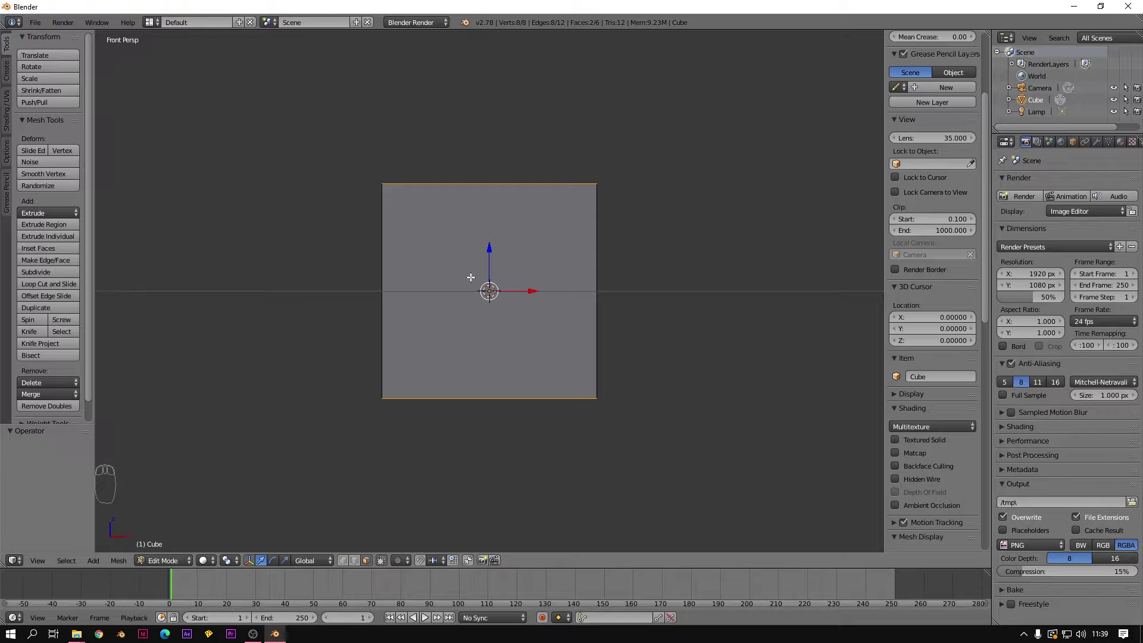
pyautogui.press('KP_9')
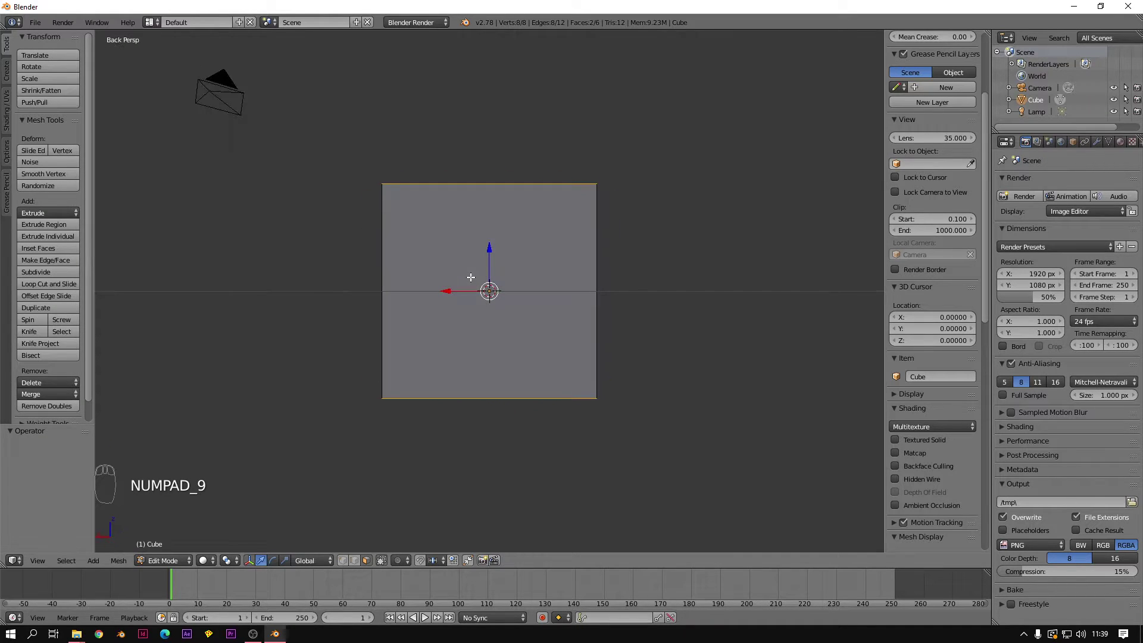
pyautogui.press('KP_1')
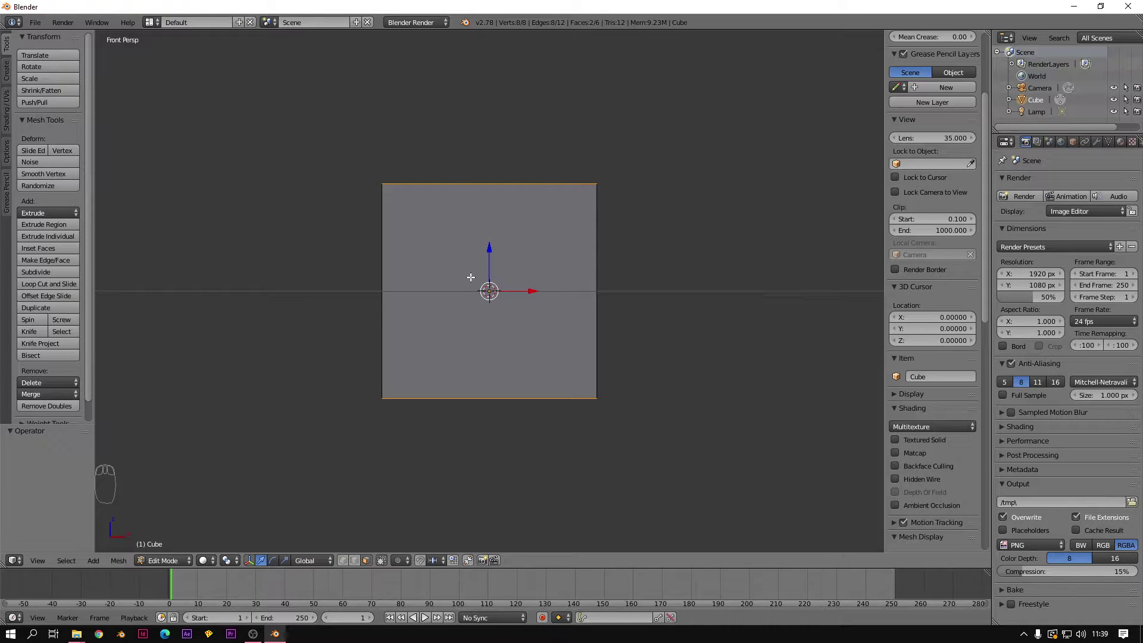
pyautogui.press('KP_1')
pyautogui.press('KP_3')
pyautogui.press('KP_9')
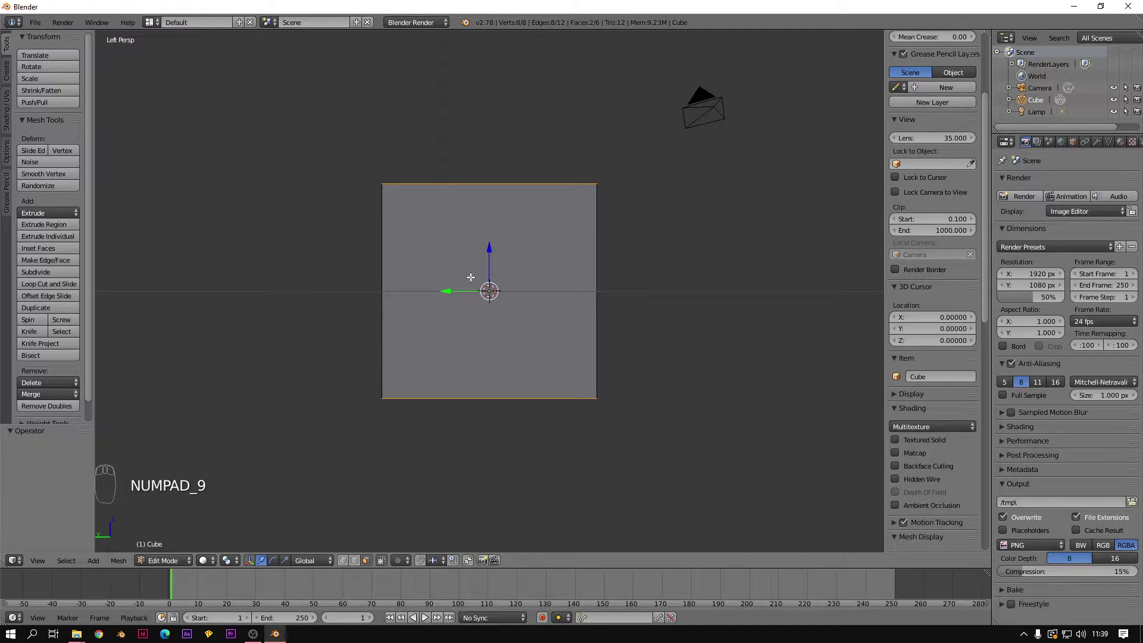
pyautogui.press('KP_3')
pyautogui.press('KP_9')
pyautogui.press('KP_7')
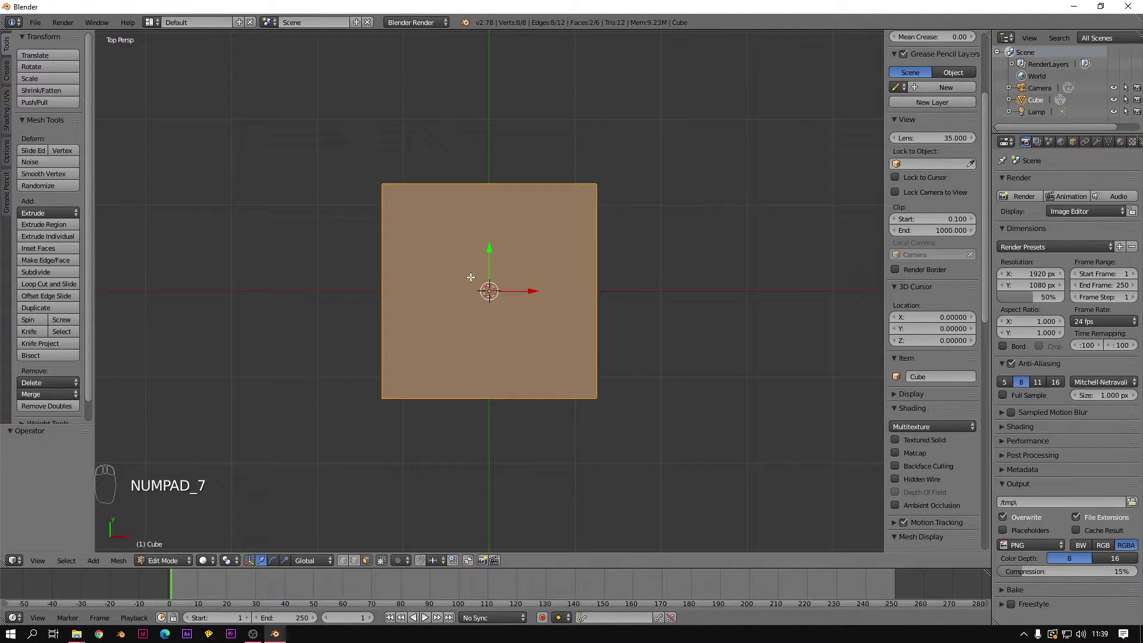
pyautogui.press('KP_9')
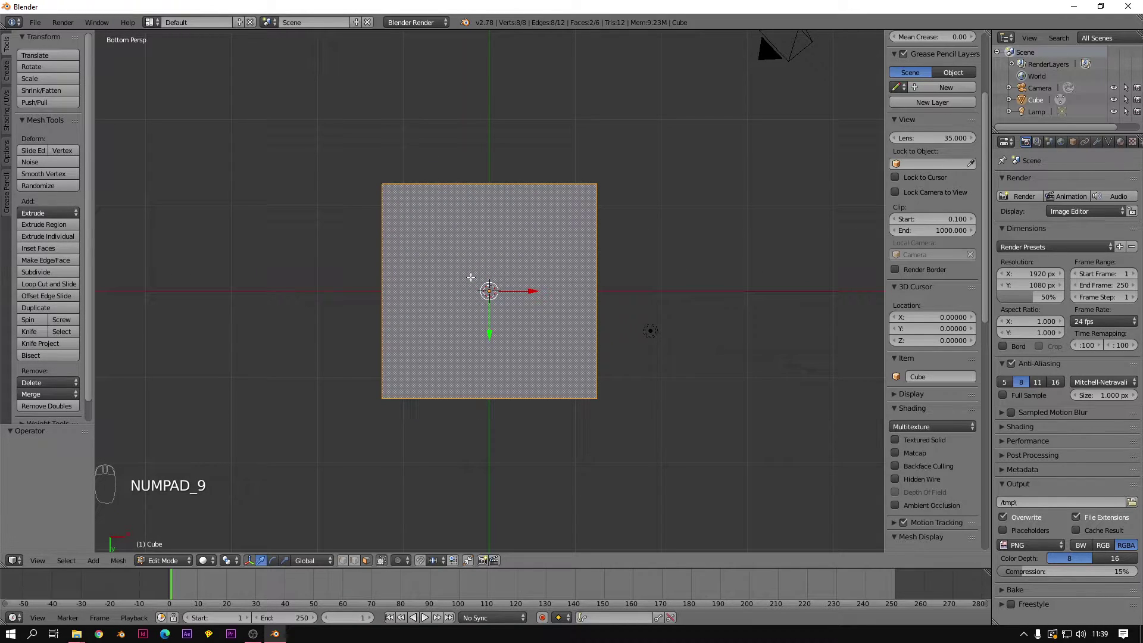
# Step: Rotate the view horizontally around the cube in fixed increments, in both directions
pyautogui.press('KP_6')
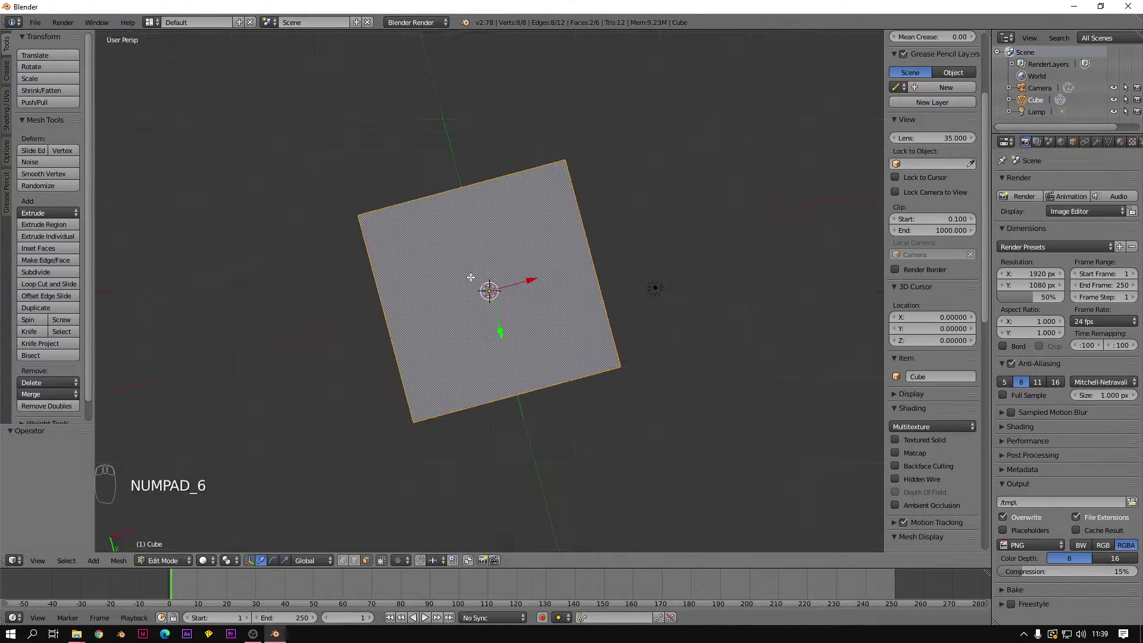
pyautogui.press('KP_4')
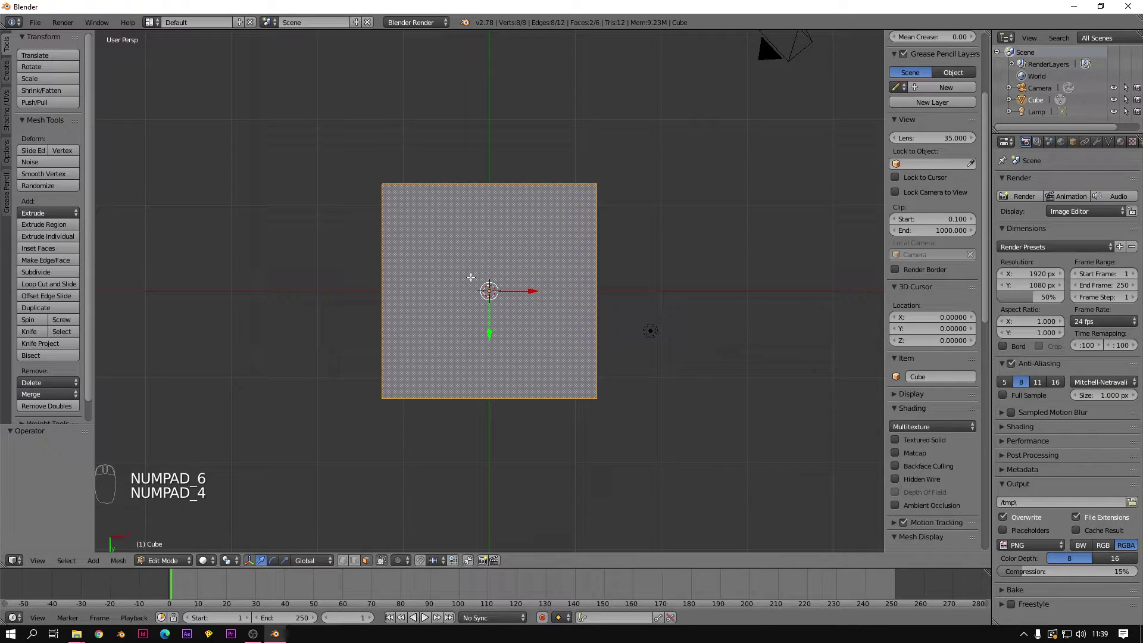
pyautogui.press('KP_6')
pyautogui.press('KP_6')
pyautogui.press('KP_6')
pyautogui.press('KP_6')
pyautogui.press('KP_6')
pyautogui.press('KP_6')
pyautogui.press('KP_6')
pyautogui.press('KP_6')
pyautogui.press('KP_6')
pyautogui.press('KP_6')
pyautogui.press('KP_6')
pyautogui.press('KP_6')
pyautogui.press('KP_6')
pyautogui.press('KP_6')
pyautogui.press('KP_6')
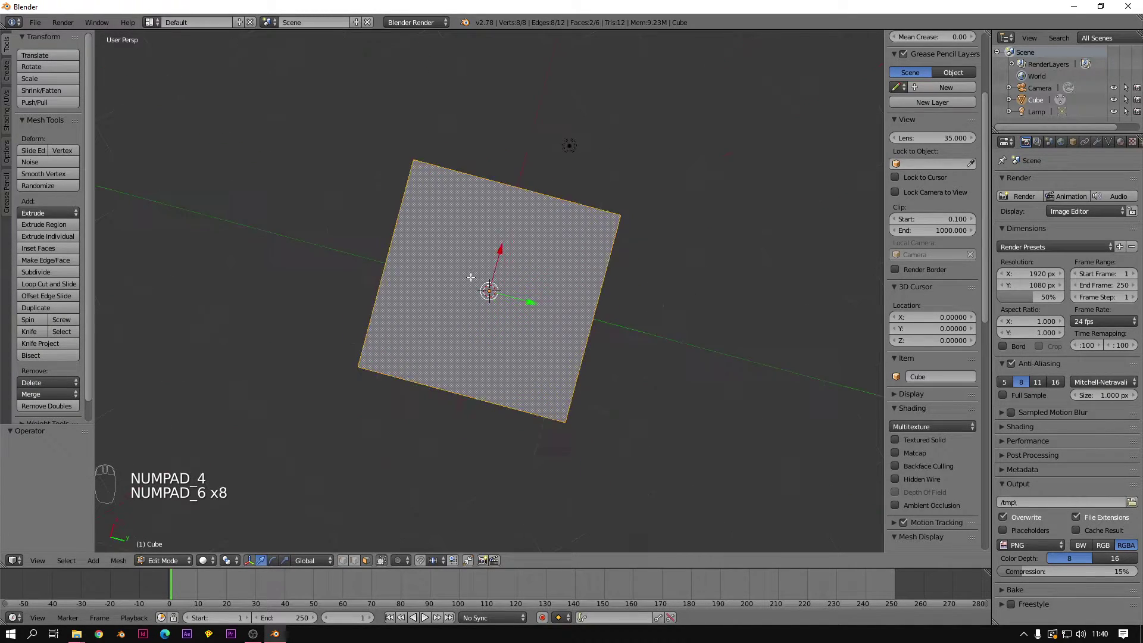
pyautogui.press('KP_6')
pyautogui.press('KP_6')
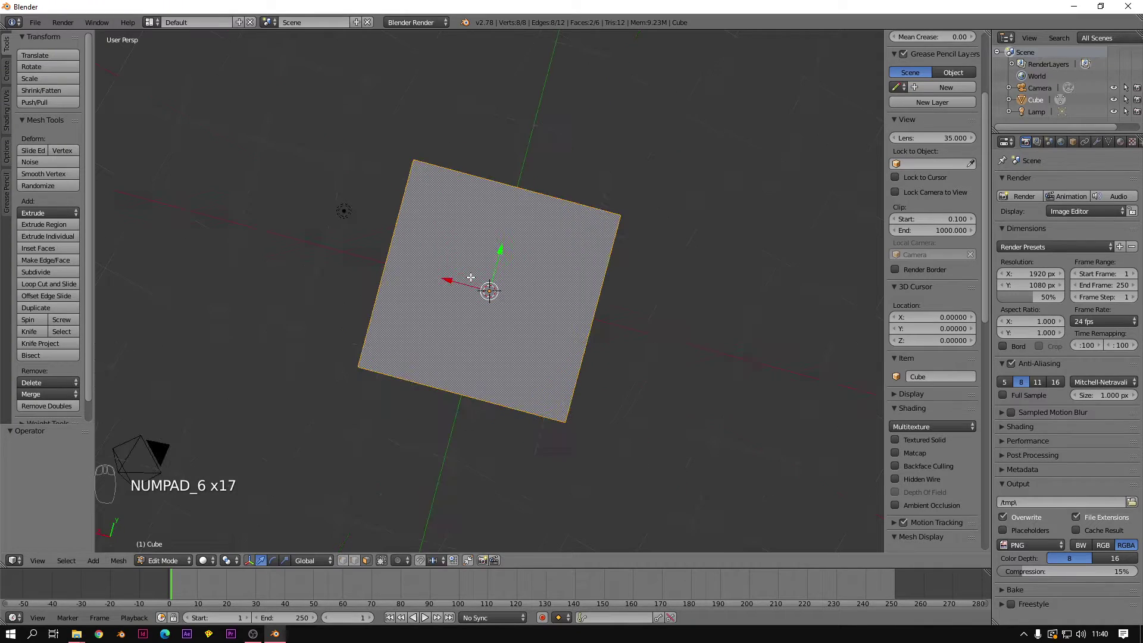
pyautogui.press('KP_4')
pyautogui.press('KP_4')
pyautogui.press('KP_4')
pyautogui.press('KP_4')
pyautogui.press('KP_4')
pyautogui.press('KP_4')
pyautogui.press('KP_4')
pyautogui.press('KP_4')
pyautogui.press('KP_4')
pyautogui.press('KP_4')
pyautogui.press('KP_4')
pyautogui.press('KP_4')
pyautogui.press('KP_4')
pyautogui.press('KP_4')
pyautogui.press('KP_4')
pyautogui.press('KP_4')
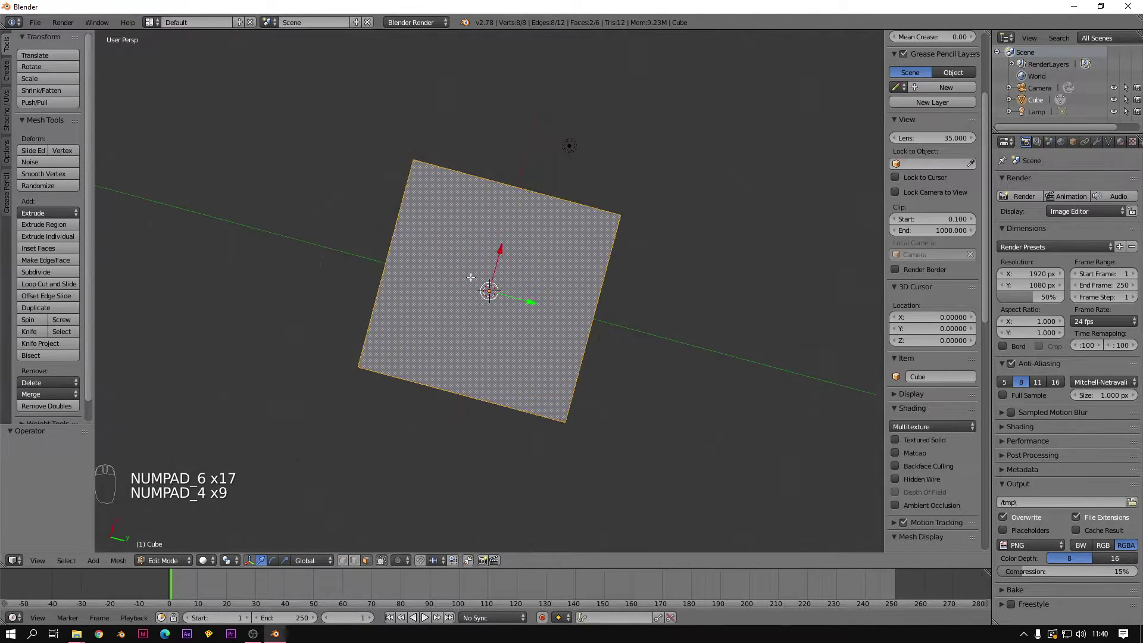
pyautogui.press('KP_4')
pyautogui.press('KP_4')
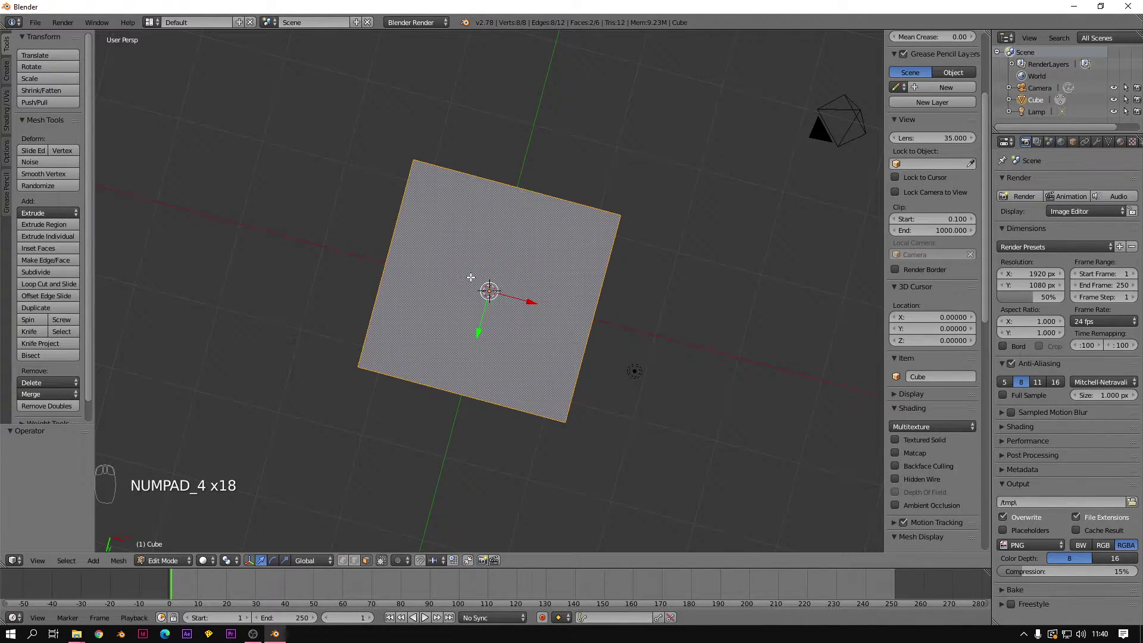
pyautogui.press('KP_4')
pyautogui.press('KP_4')
pyautogui.press('KP_4')
pyautogui.press('KP_4')
pyautogui.press('KP_4')
pyautogui.press('KP_4')
pyautogui.press('KP_4')
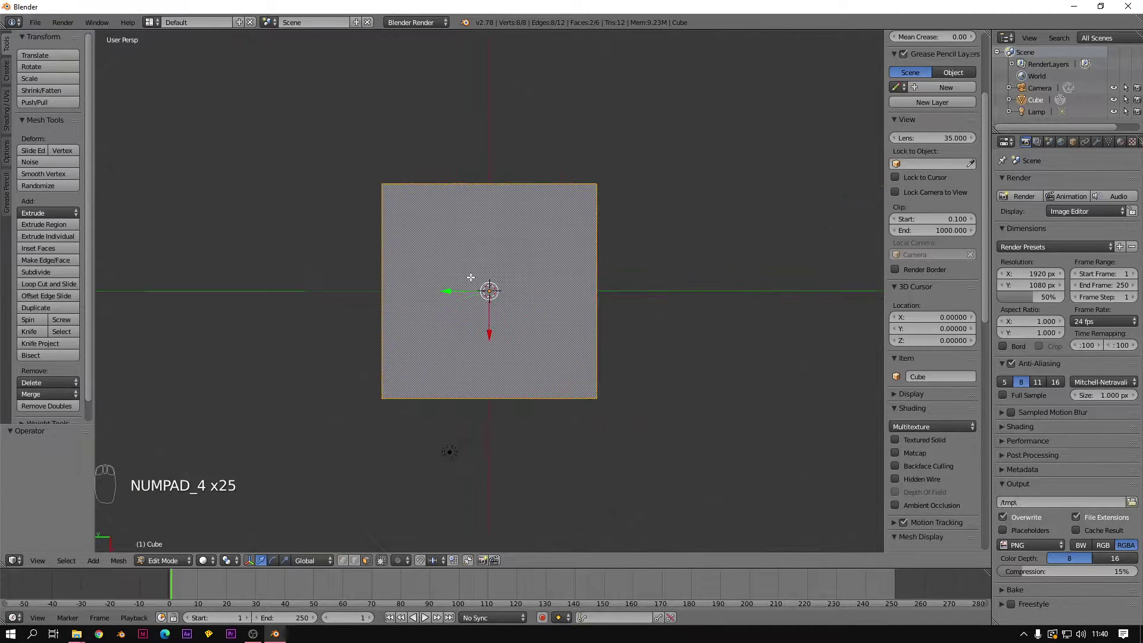
# Step: Rotate the view vertically over the cube in fixed increments, first one way and back the other
pyautogui.press('KP_8')
pyautogui.press('KP_8')
pyautogui.press('KP_8')
pyautogui.press('KP_8')
pyautogui.press('KP_8')
pyautogui.press('KP_8')
pyautogui.press('KP_8')
pyautogui.press('KP_8')
pyautogui.press('KP_8')
pyautogui.press('KP_8')
pyautogui.press('KP_8')
pyautogui.press('KP_8')
pyautogui.press('KP_8')
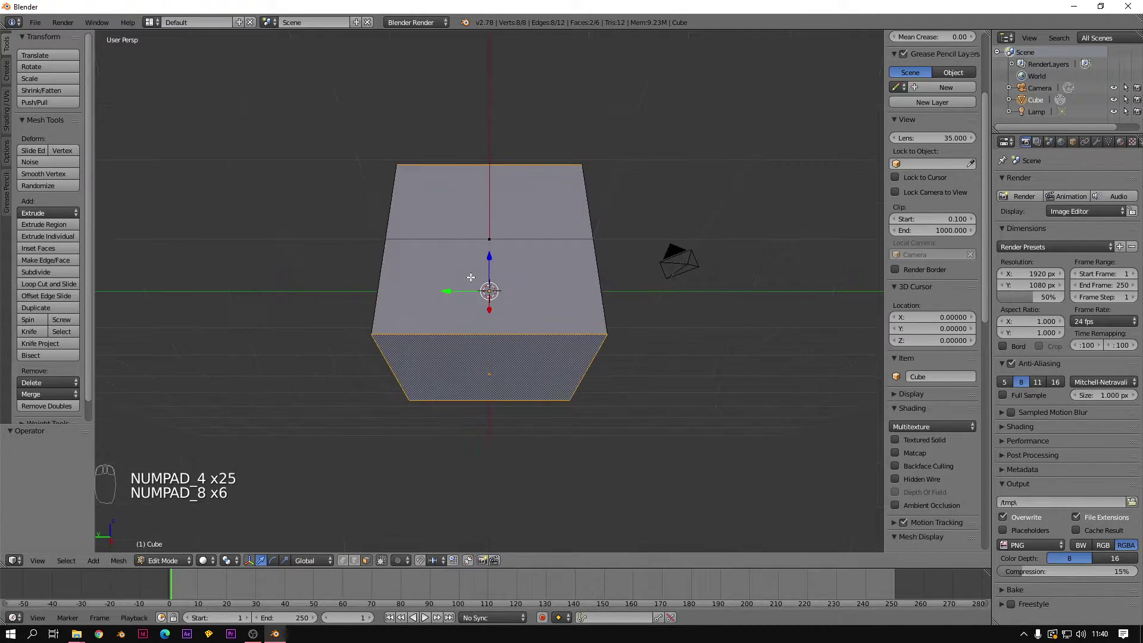
pyautogui.press('KP_8')
pyautogui.press('KP_8')
pyautogui.press('KP_8')
pyautogui.press('KP_8')
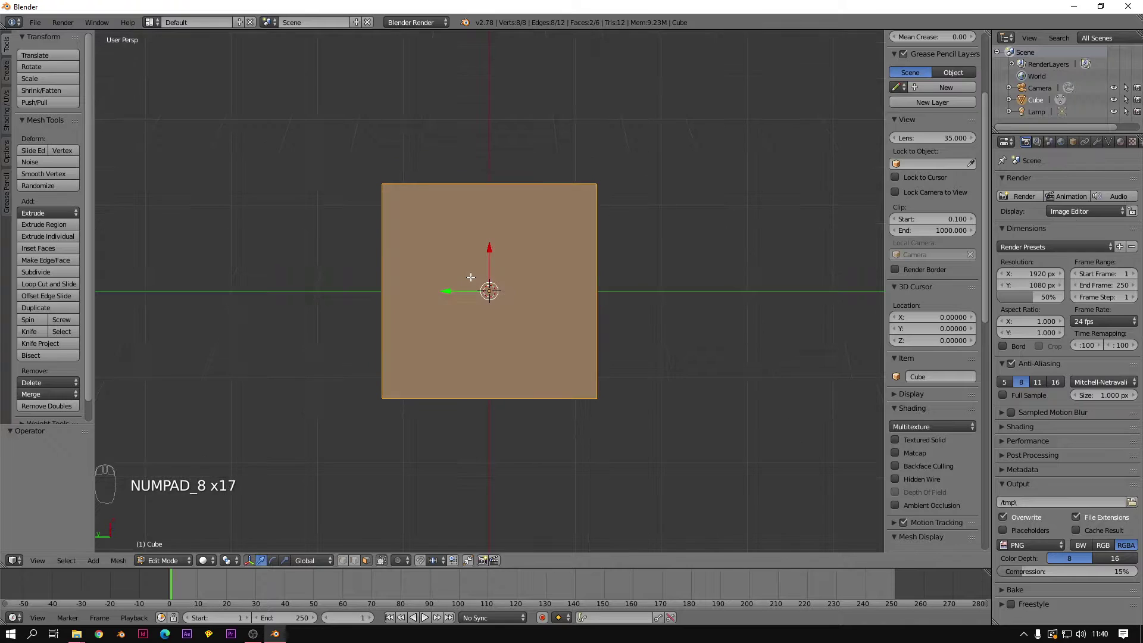
pyautogui.press('KP_2')
pyautogui.press('KP_2')
pyautogui.press('KP_2')
pyautogui.press('KP_2')
pyautogui.press('KP_2')
pyautogui.press('KP_2')
pyautogui.press('KP_2')
pyautogui.press('KP_2')
pyautogui.press('KP_2')
pyautogui.press('KP_2')
pyautogui.press('KP_2')
pyautogui.press('KP_2')
pyautogui.press('KP_2')
pyautogui.press('KP_2')
pyautogui.press('KP_2')
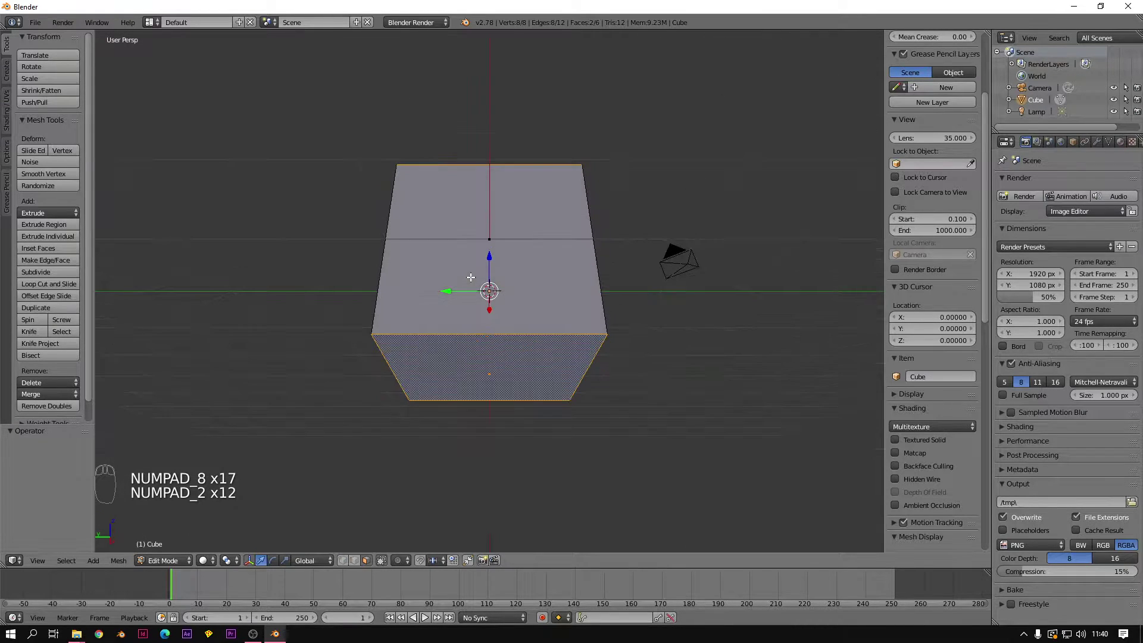
pyautogui.press('KP_2')
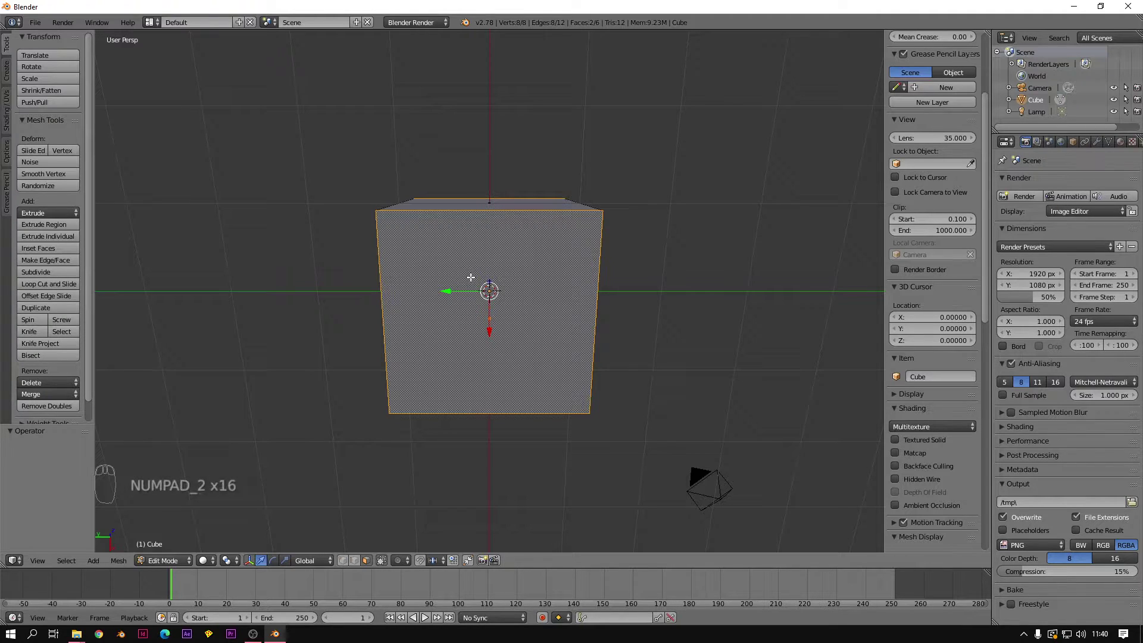
# Step: Switch to Object Mode, select the camera and center the view on it
pyautogui.rightClick(718, 482)
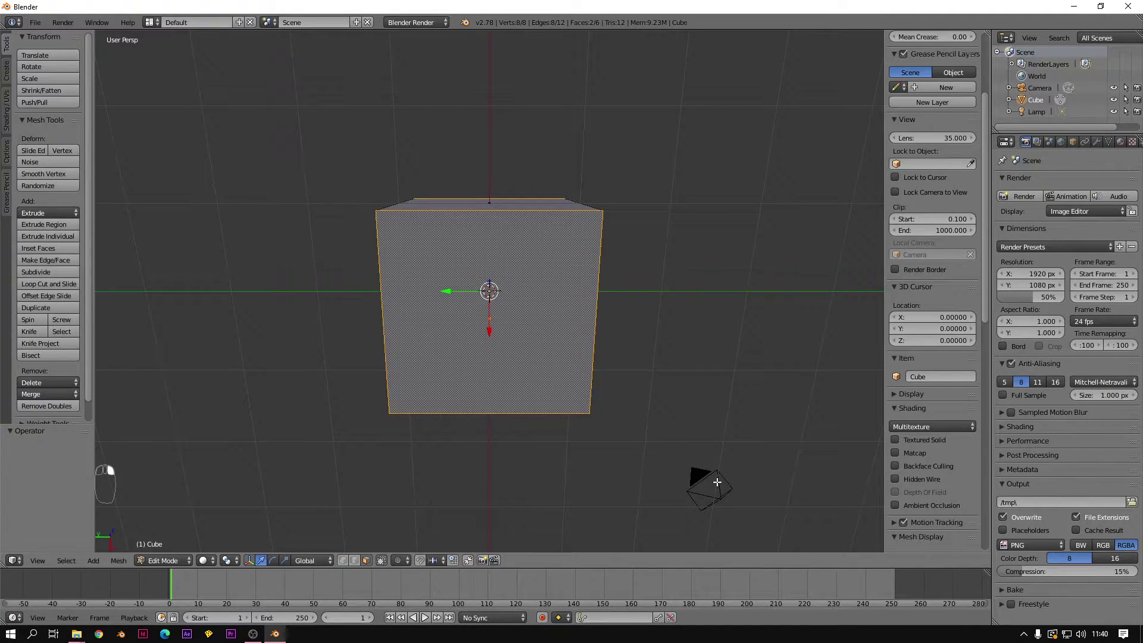
pyautogui.moveTo(645, 349); pyautogui.dragTo(822, 194, button='middle')
pyautogui.press('Tab')
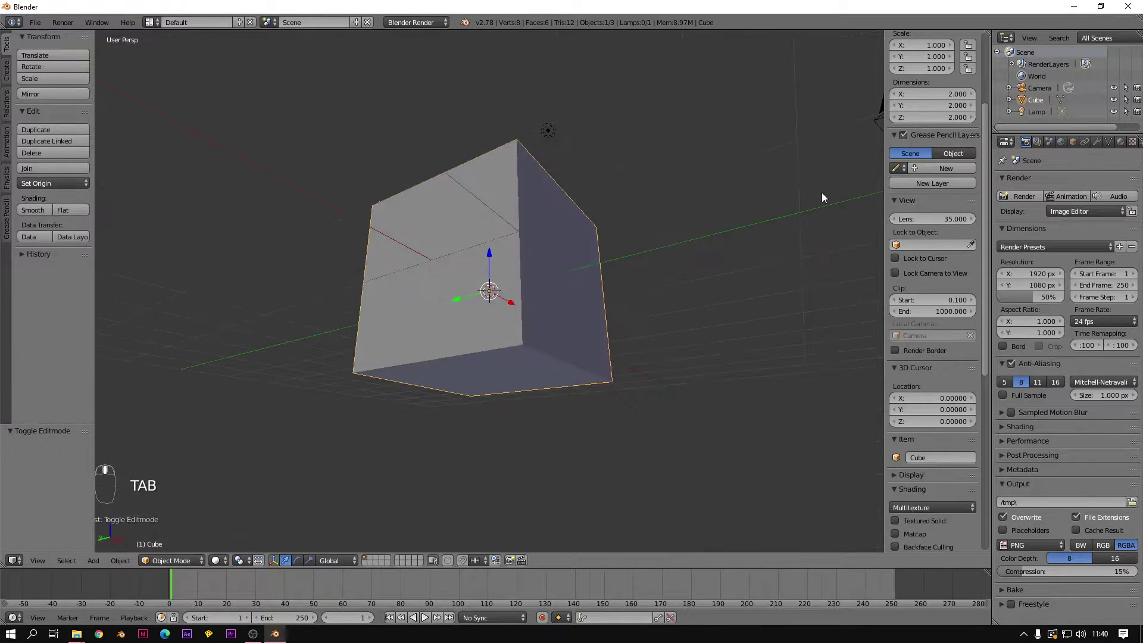
pyautogui.scroll(-3, 778, 252)
pyautogui.rightClick(753, 179)
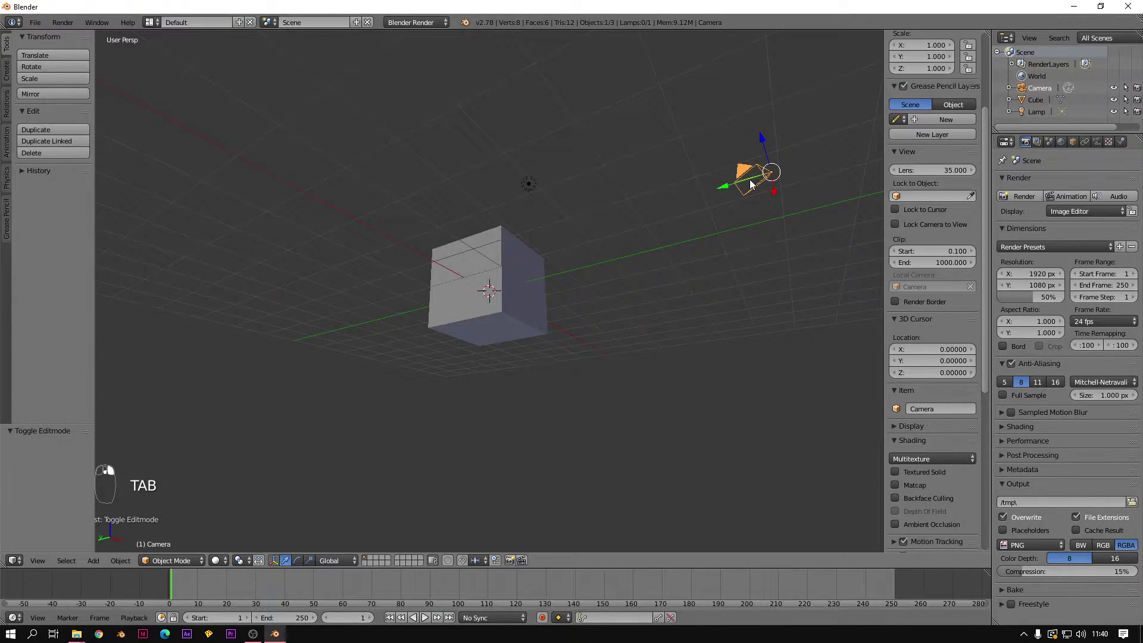
pyautogui.press('KP_Decimal')
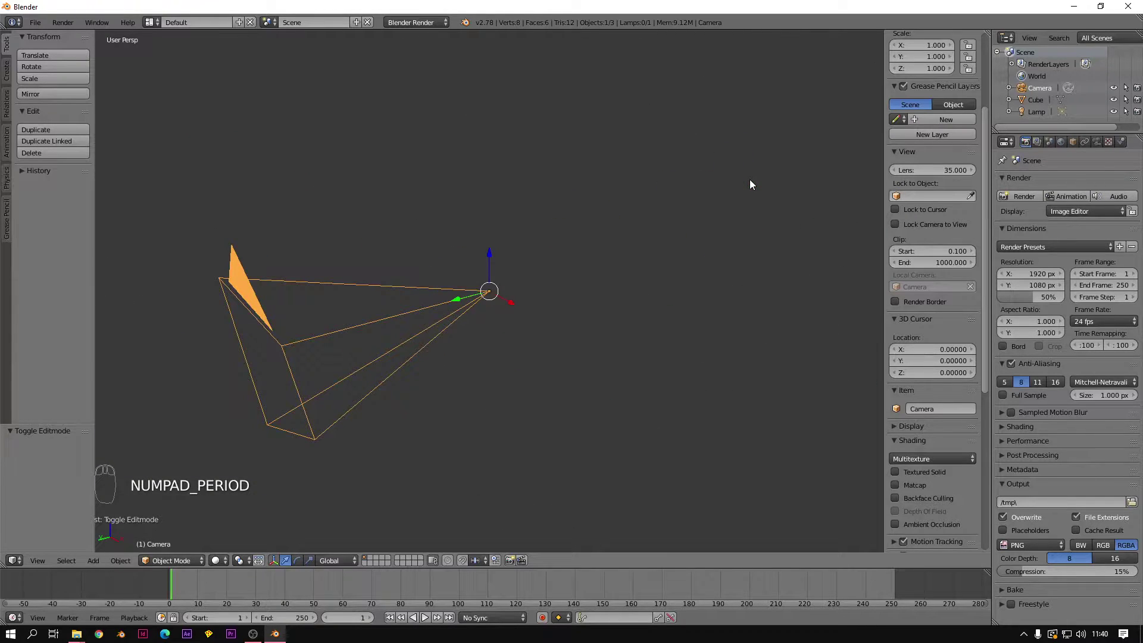
# Step: Select the lamp and center the view on it
pyautogui.scroll(-8, 510, 269)
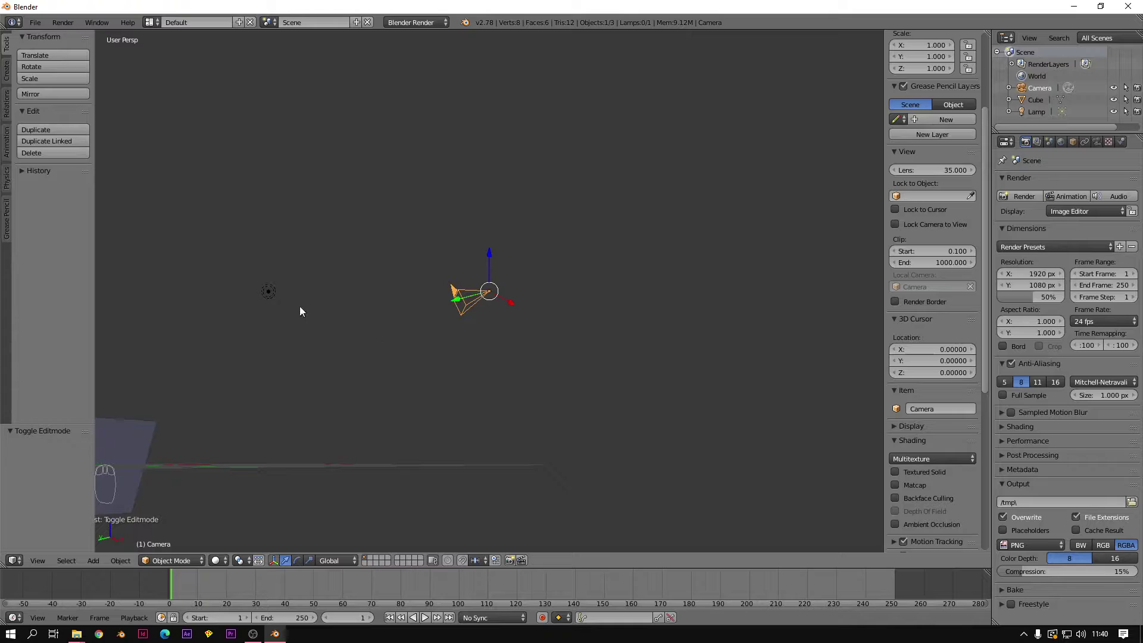
pyautogui.rightClick(275, 294)
pyautogui.press('KP_Decimal')
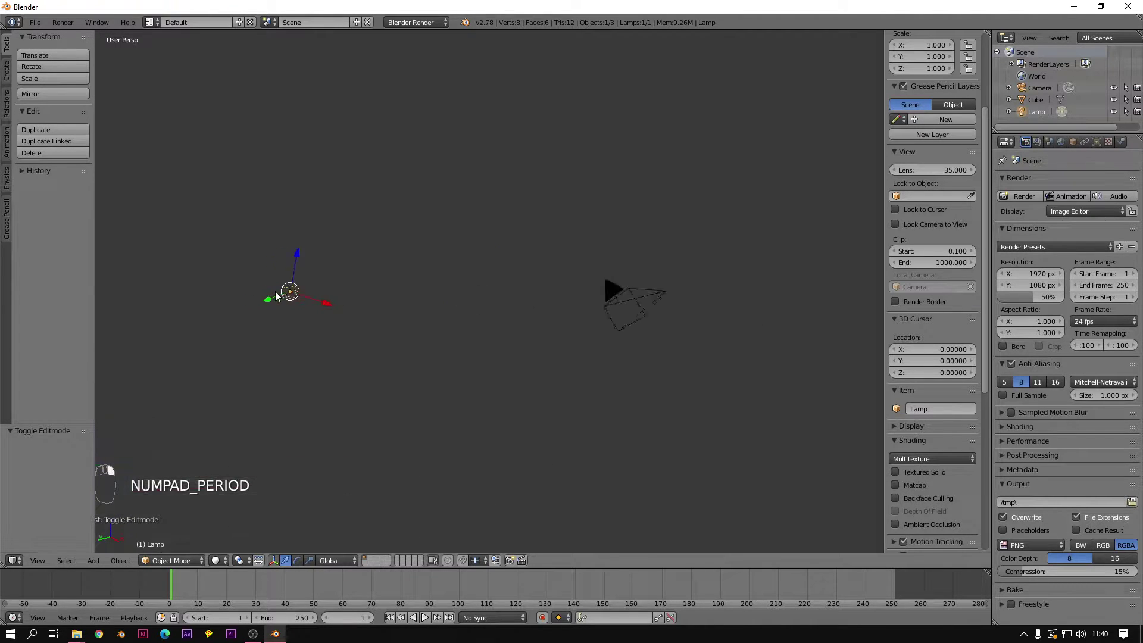
# Step: Select the cube and center the view on it, and look at the scene through the camera before returning to a free view
pyautogui.moveTo(422, 355); pyautogui.dragTo(420, 431, button='middle')
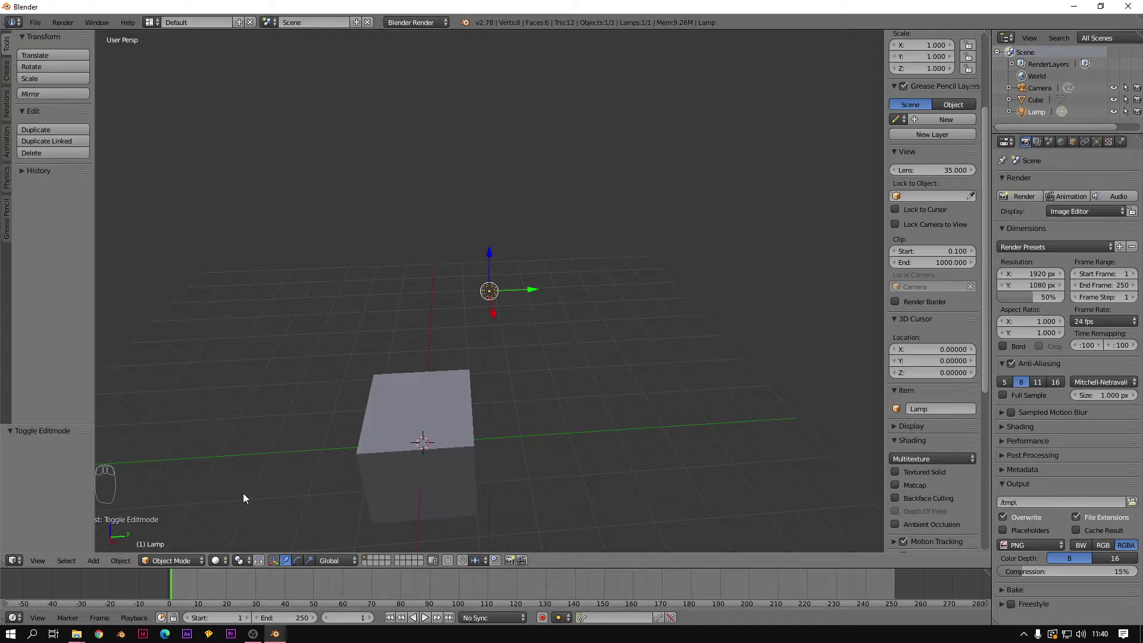
pyautogui.rightClick(433, 409)
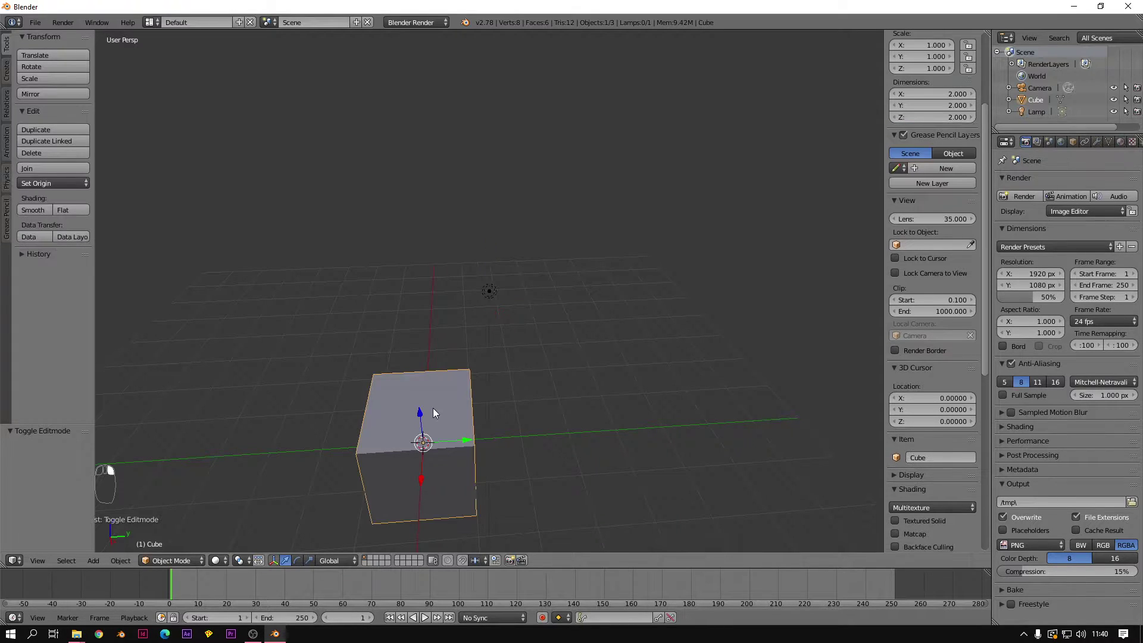
pyautogui.press('KP_Decimal')
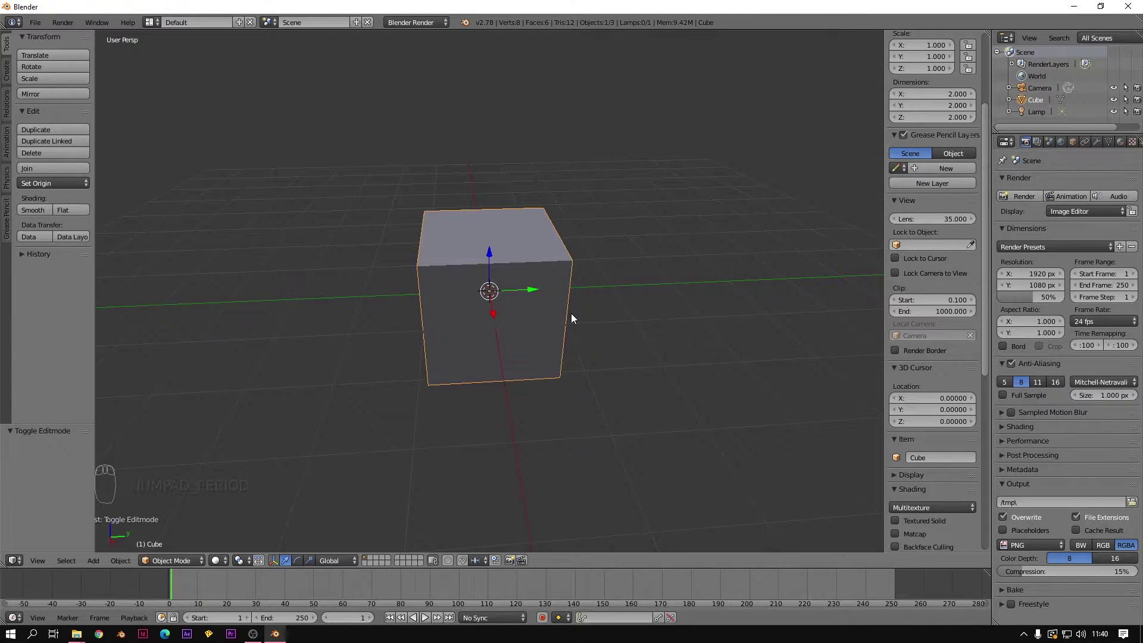
pyautogui.press('KP_0')
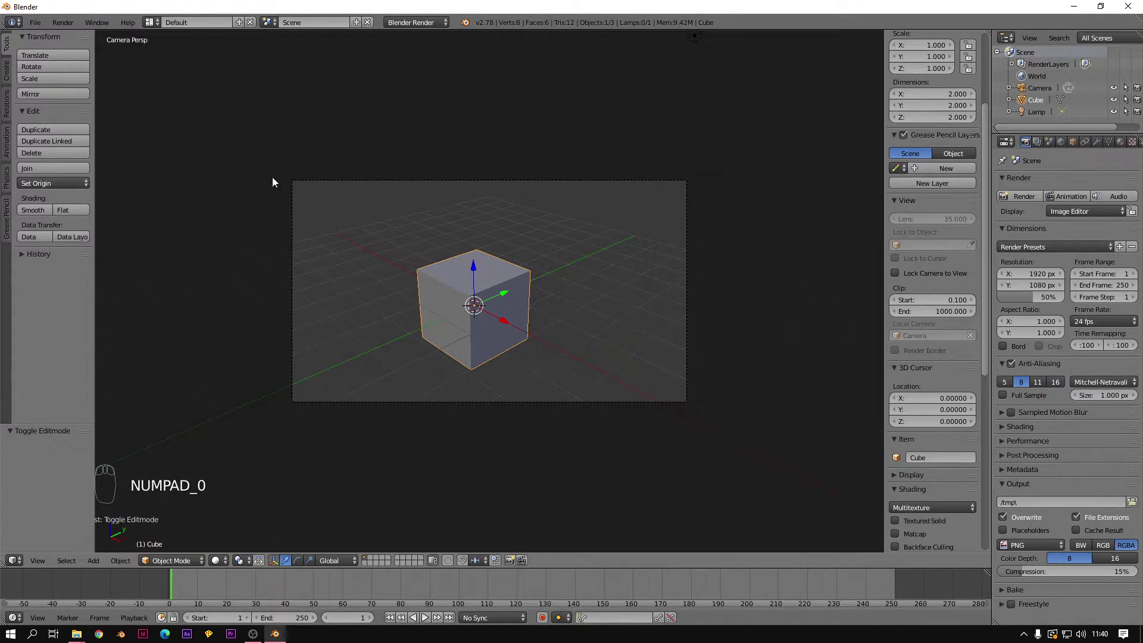
pyautogui.moveTo(692, 191); pyautogui.dragTo(699, 257, button='middle')
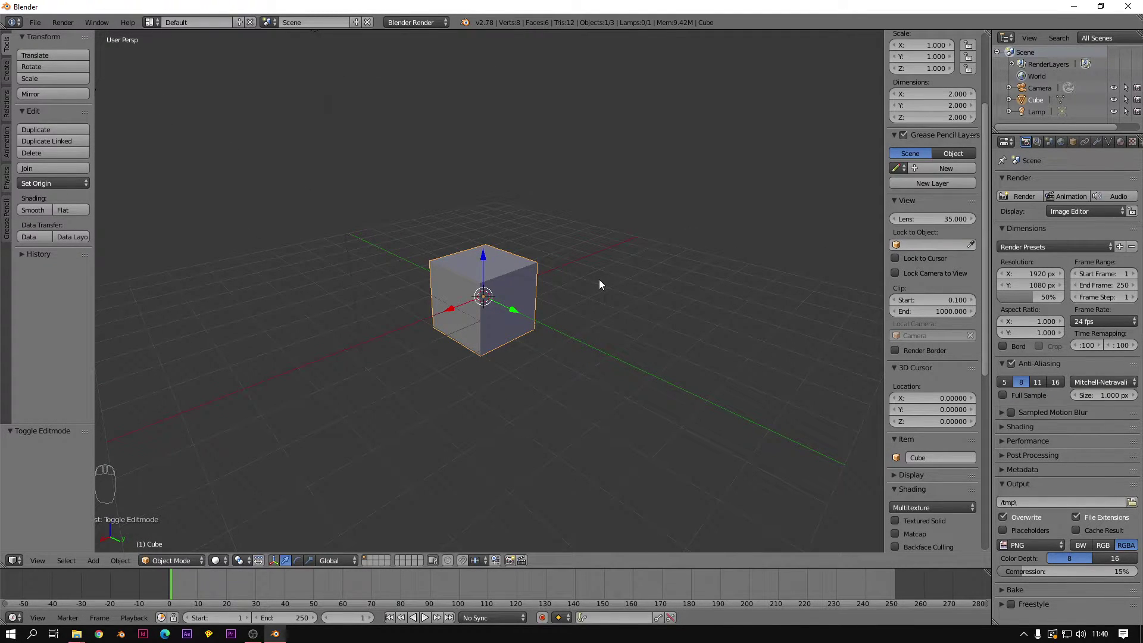
# Step: Zoom the view in on the cube and back out in fixed increments
pyautogui.press('KP_Add')
pyautogui.press('KP_Add')
pyautogui.press('KP_Add')
pyautogui.press('KP_Add')
pyautogui.press('KP_Add')
pyautogui.press('KP_Add')
pyautogui.press('KP_Add')
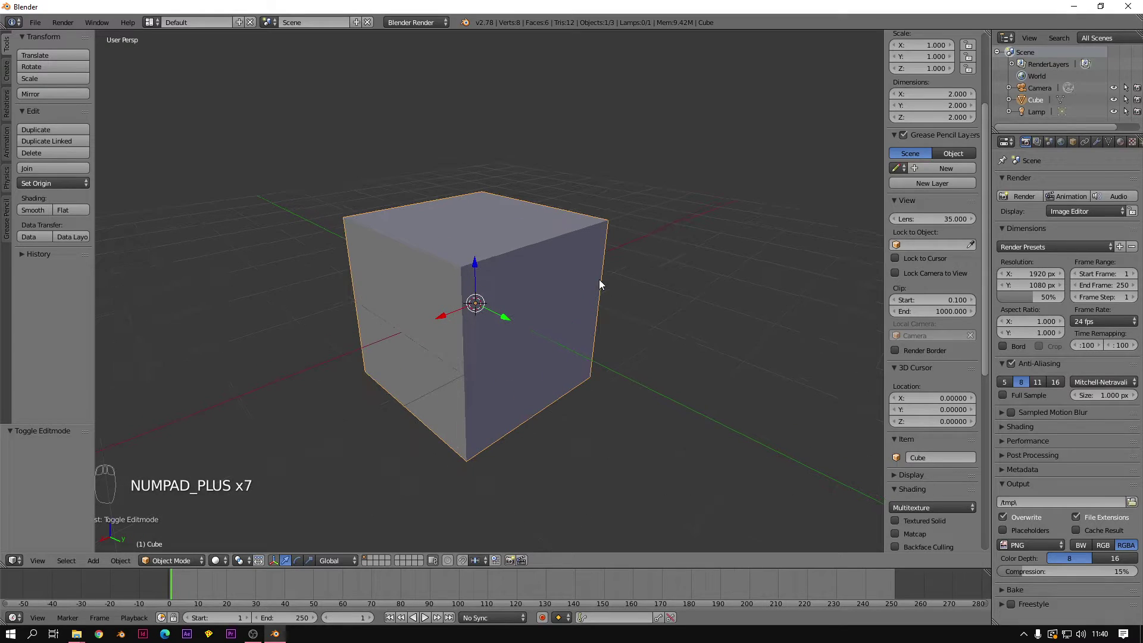
pyautogui.press('KP_Subtract')
pyautogui.press('KP_Subtract')
pyautogui.press('KP_Subtract')
pyautogui.press('KP_Subtract')
pyautogui.press('KP_Subtract')
pyautogui.press('KP_Subtract')
pyautogui.press('KP_Subtract')
pyautogui.press('KP_Subtract')
pyautogui.press('KP_Subtract')
pyautogui.press('KP_Subtract')
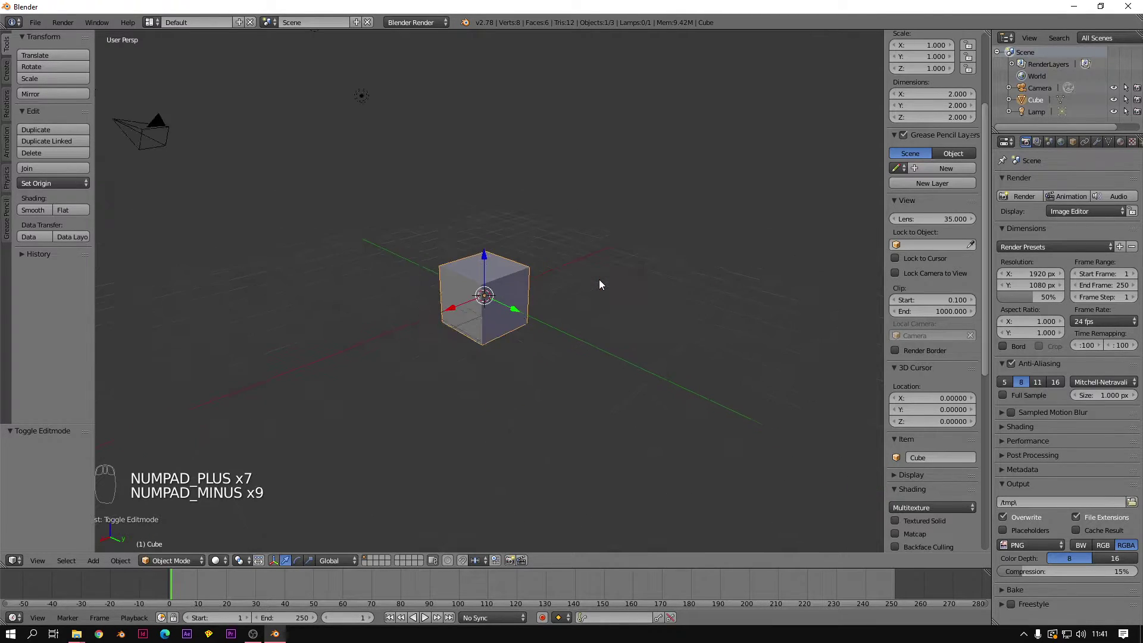
pyautogui.press('KP_Multiply')
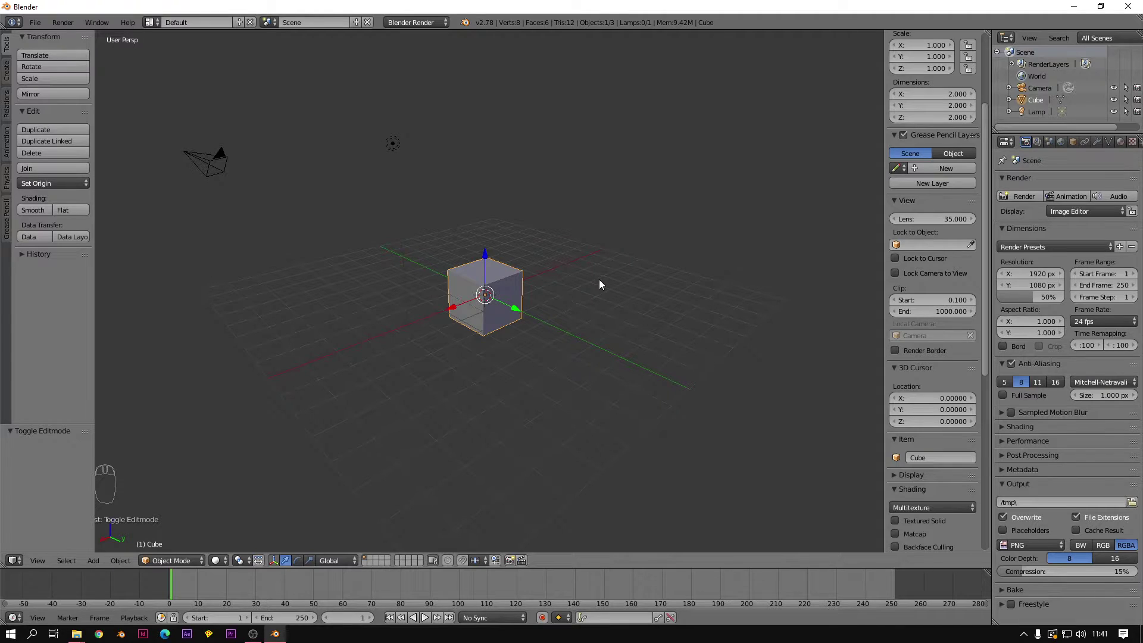
# Step: Isolate the cube in local view, inspect it from several angles and return to the full scene
pyautogui.press('KP_Divide')
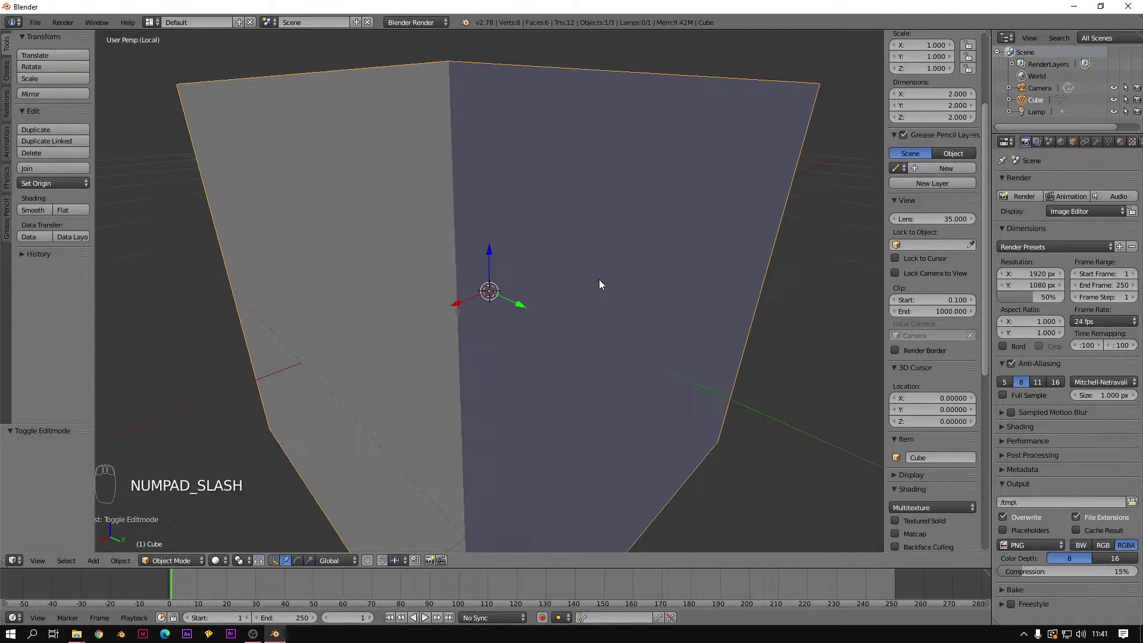
pyautogui.scroll(-5, 599, 284)
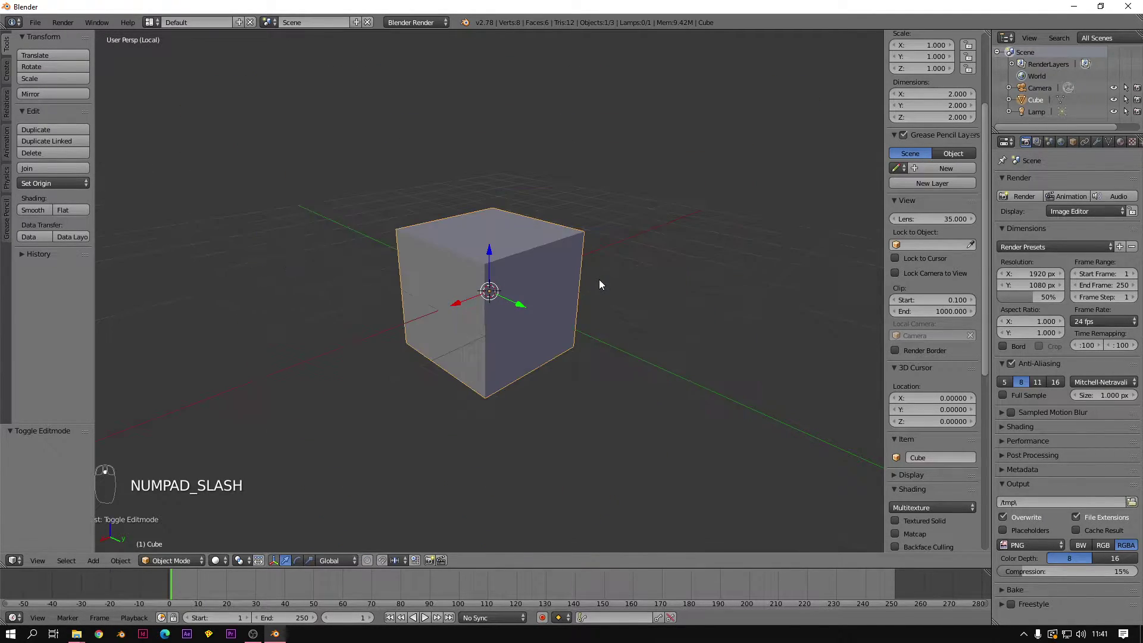
pyautogui.scroll(-3, 598, 291)
pyautogui.moveTo(475, 266); pyautogui.dragTo(451, 332, button='middle')
pyautogui.moveTo(489, 273); pyautogui.dragTo(531, 255, button='middle')
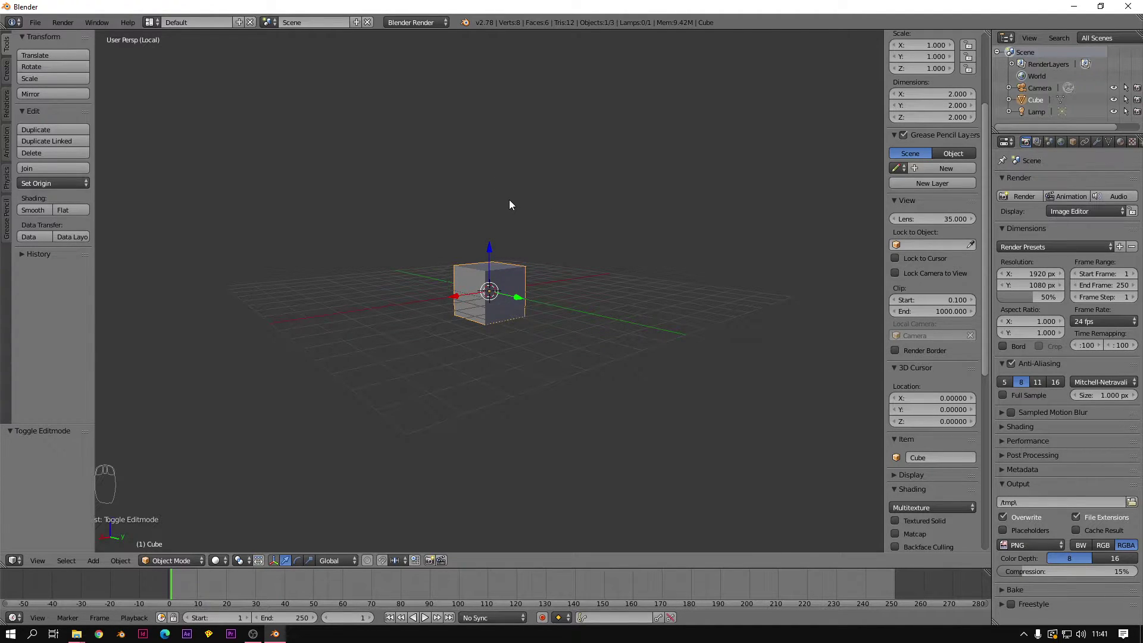
pyautogui.press('KP_Divide')
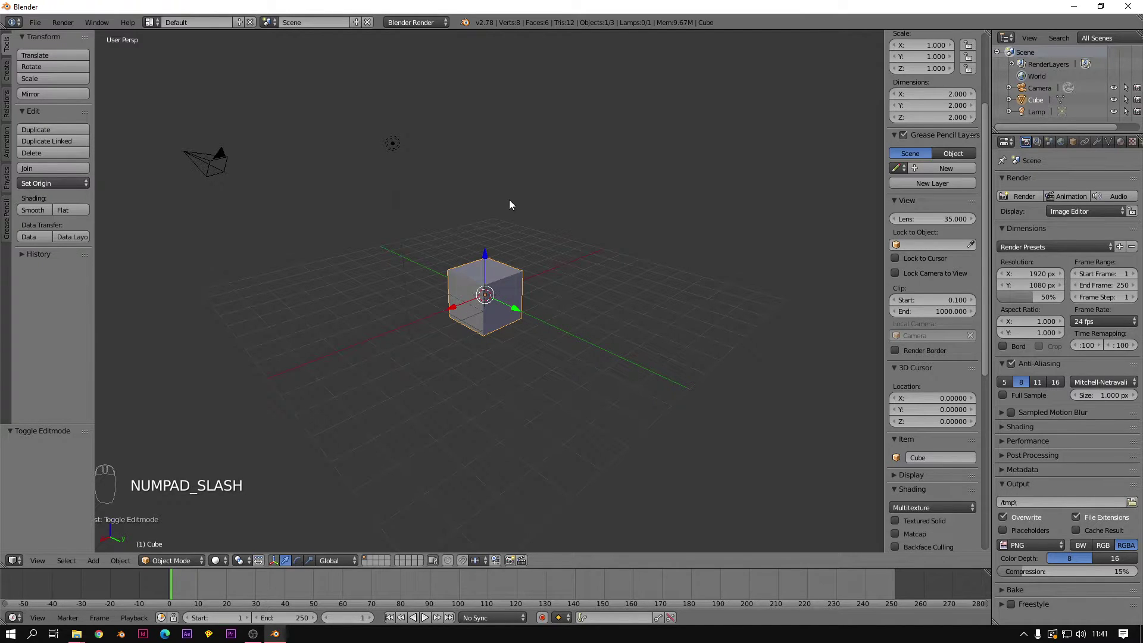
# Step: Toggle the display of all scene layers on and off while viewing the scene from different angles
pyautogui.press('KP_Enter')
pyautogui.moveTo(510, 205); pyautogui.dragTo(608, 234, button='middle')
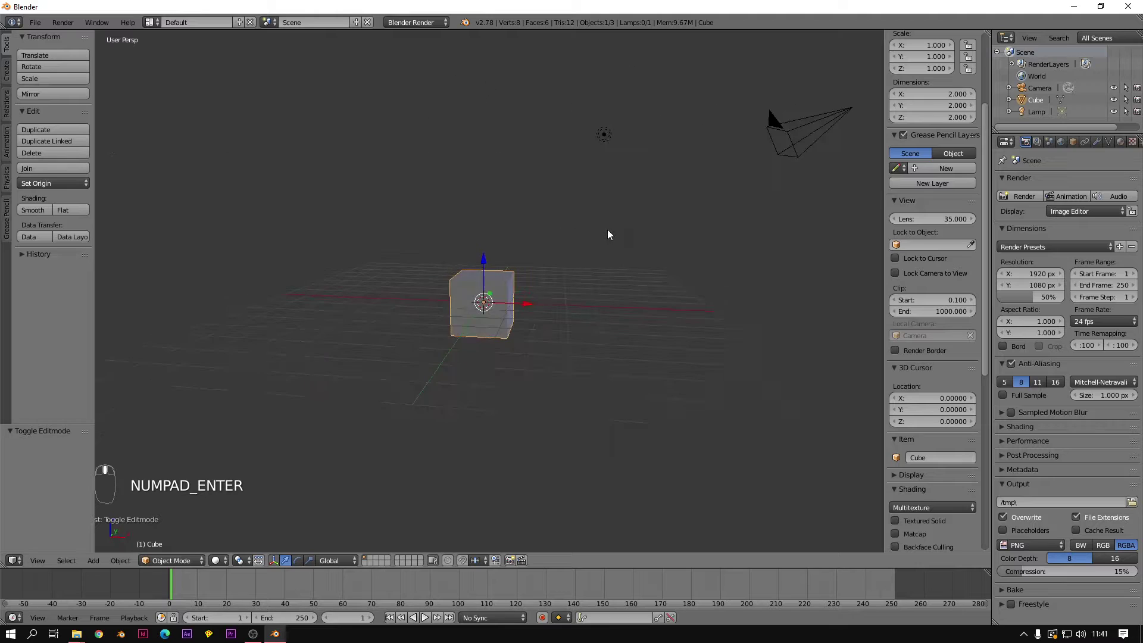
pyautogui.press('`')
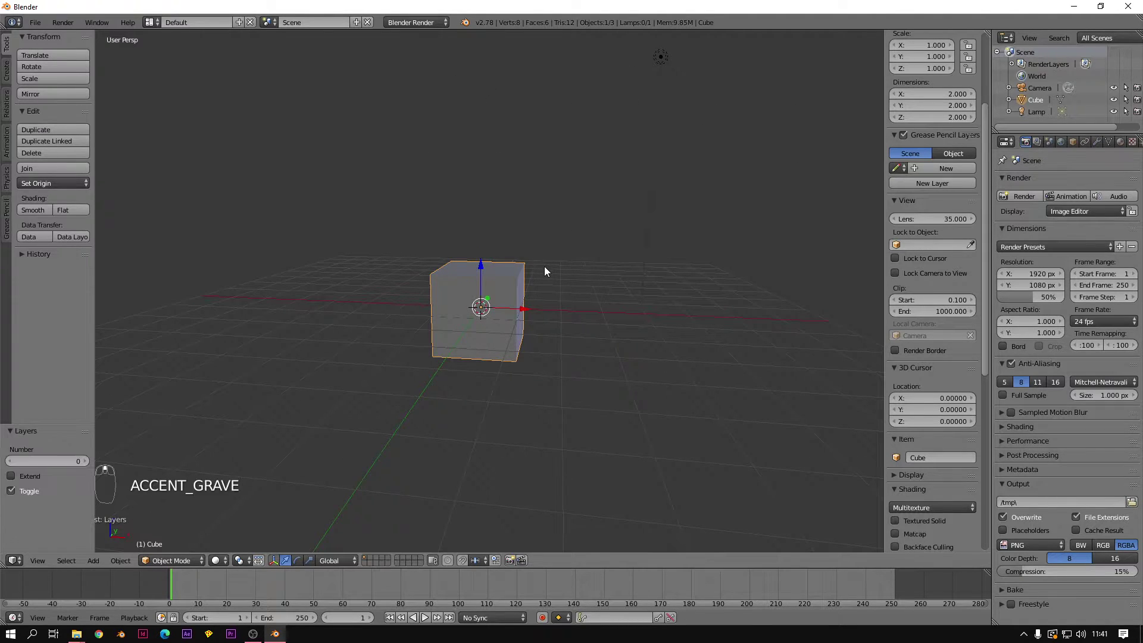
pyautogui.scroll(-4, 517, 267)
pyautogui.moveTo(521, 267)
pyautogui.mouseDown(button='middle')
pyautogui.moveTo(497, 270)
pyautogui.moveTo(531, 282)
pyautogui.mouseUp(button='middle')
pyautogui.press('`')
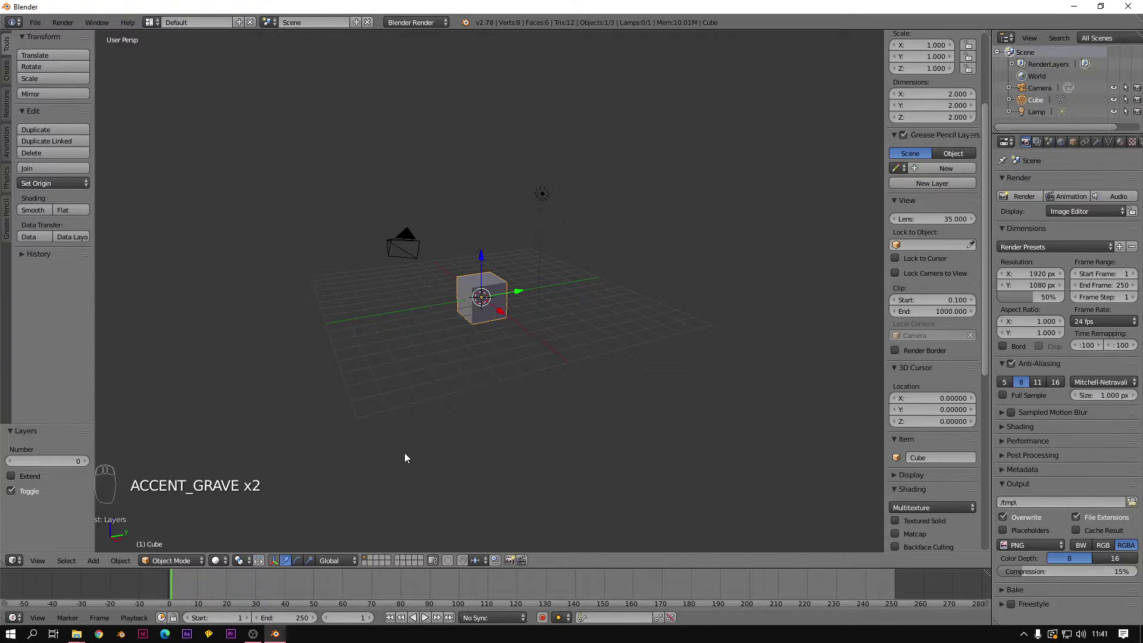
pyautogui.press('`')
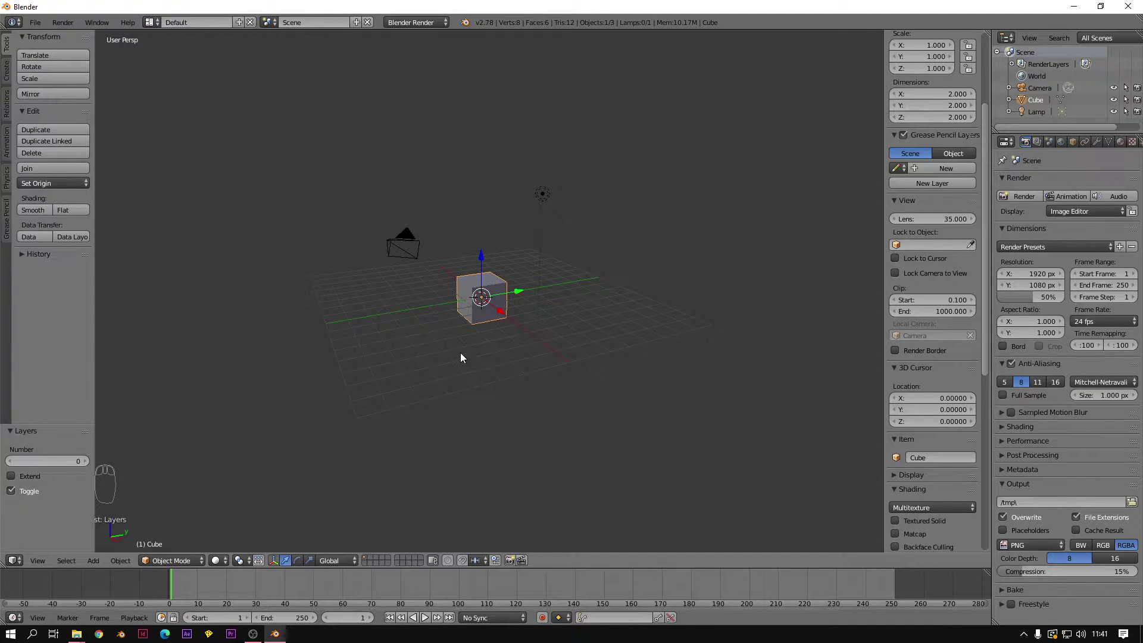
# Step: Put the cube back in Edit Mode and view it up close from the front
pyautogui.moveTo(515, 332); pyautogui.dragTo(448, 339, button='middle')
pyautogui.press('Tab')
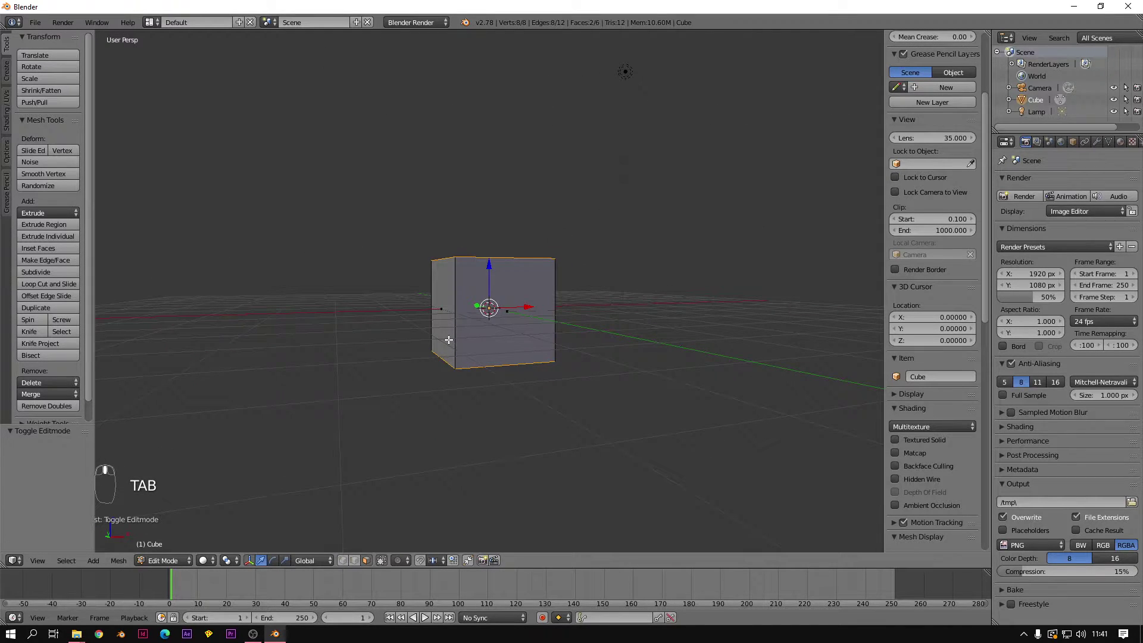
pyautogui.press('KP_1')
pyautogui.scroll(5, 490, 286)
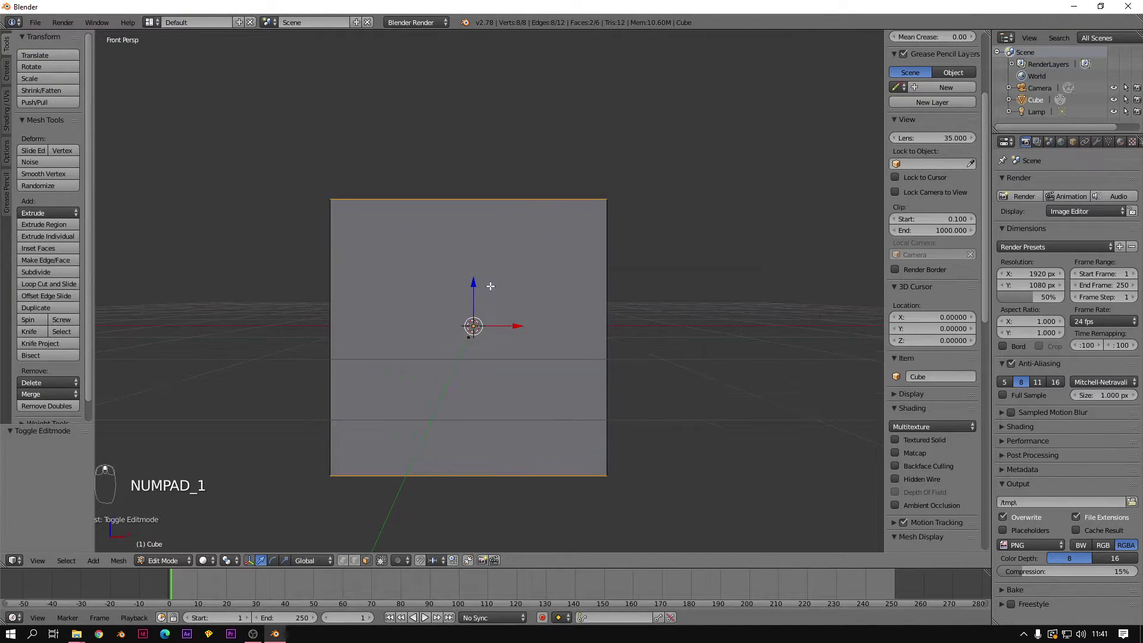
# Step: Switch the view between orthographic and perspective projection while inspecting the cube from the front and at an angle
pyautogui.press('KP_5')
pyautogui.press('KP_5')
pyautogui.press('KP_5')
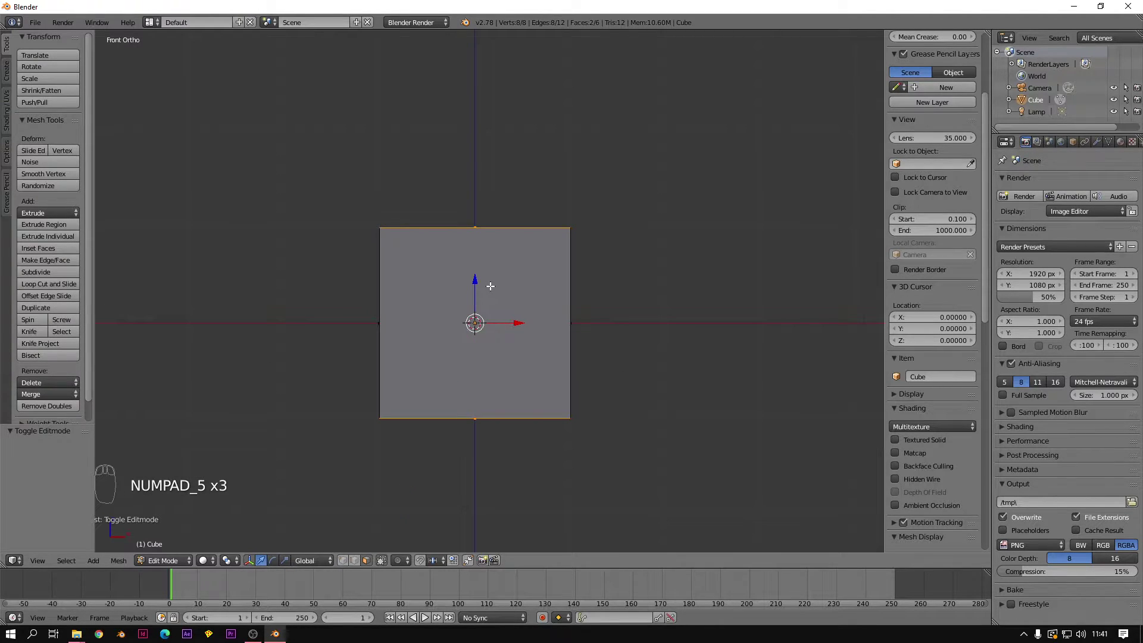
pyautogui.moveTo(490, 286)
pyautogui.mouseDown(button='middle')
pyautogui.moveTo(513, 274)
pyautogui.moveTo(495, 281)
pyautogui.mouseUp(button='middle')
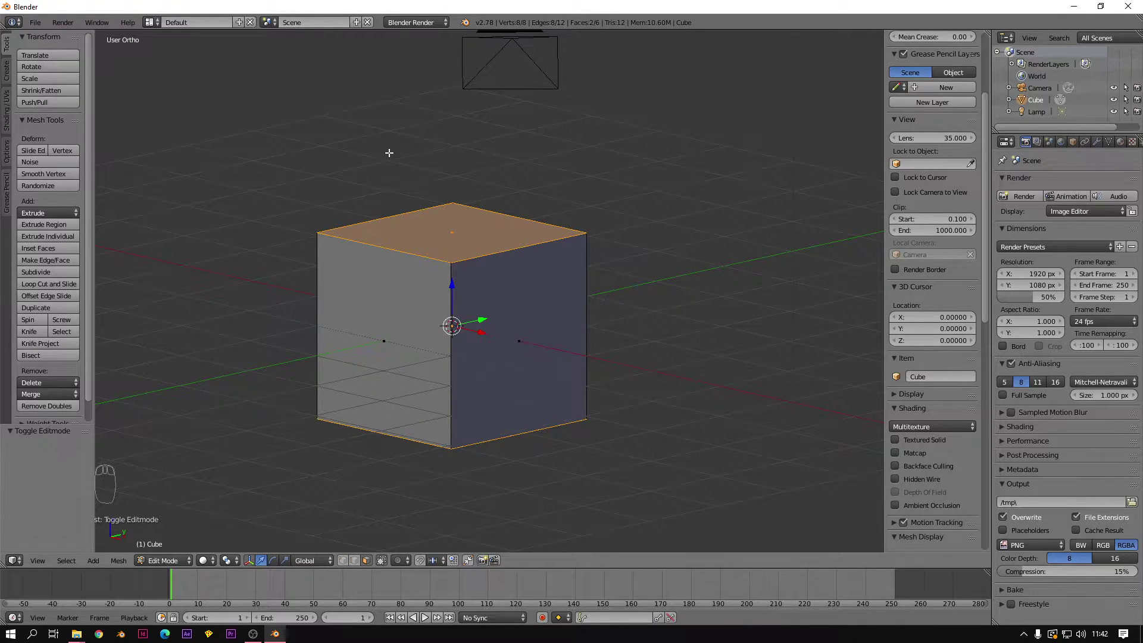
pyautogui.press('KP_5')
pyautogui.moveTo(429, 238); pyautogui.dragTo(482, 253, button='middle')
pyautogui.scroll(5, 535, 298)
pyautogui.moveTo(536, 298); pyautogui.dragTo(539, 261, button='middle')
pyautogui.press('KP_1')
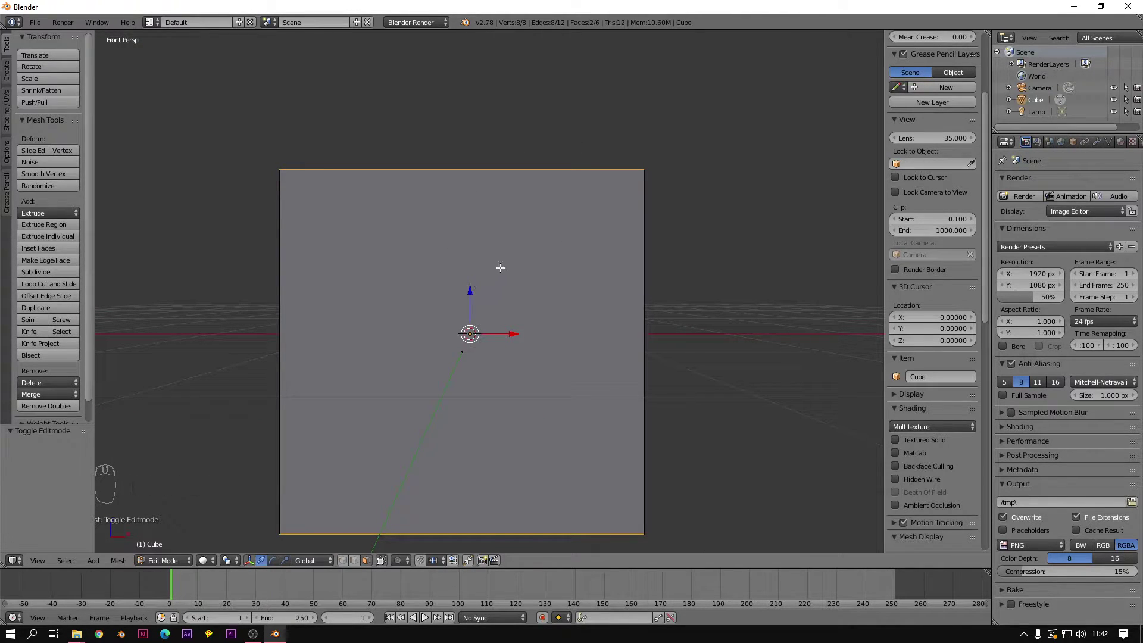
# Step: Frame the selected cube faces in the view, repeat it from a slight angle and return to the front view
pyautogui.scroll(-2, 500, 267)
pyautogui.press('KP_1')
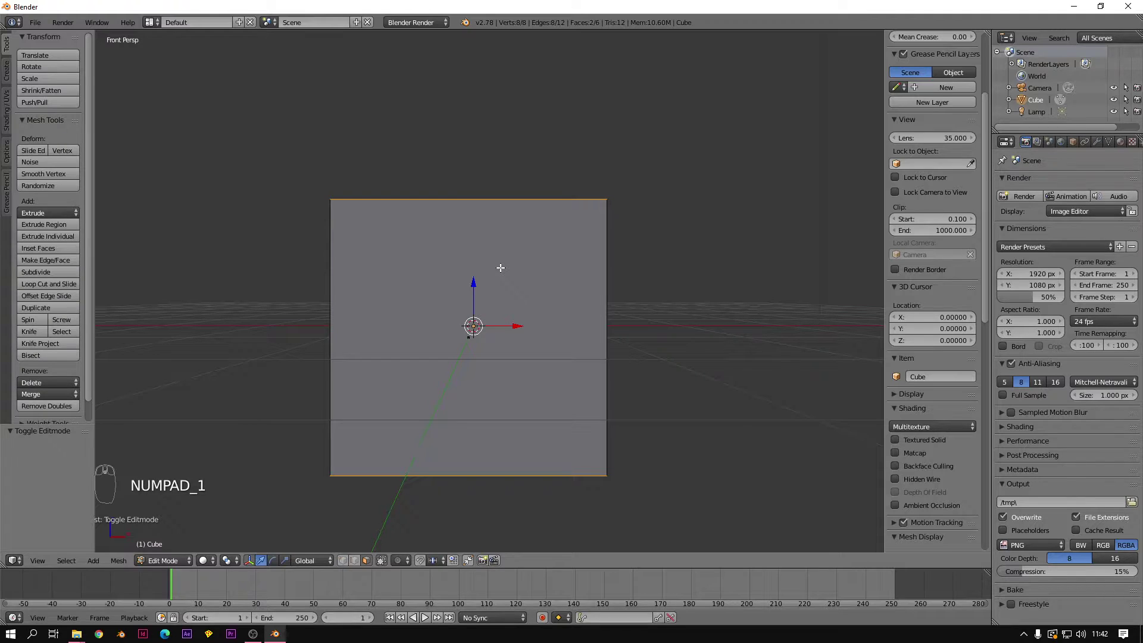
pyautogui.press('KP_Decimal')
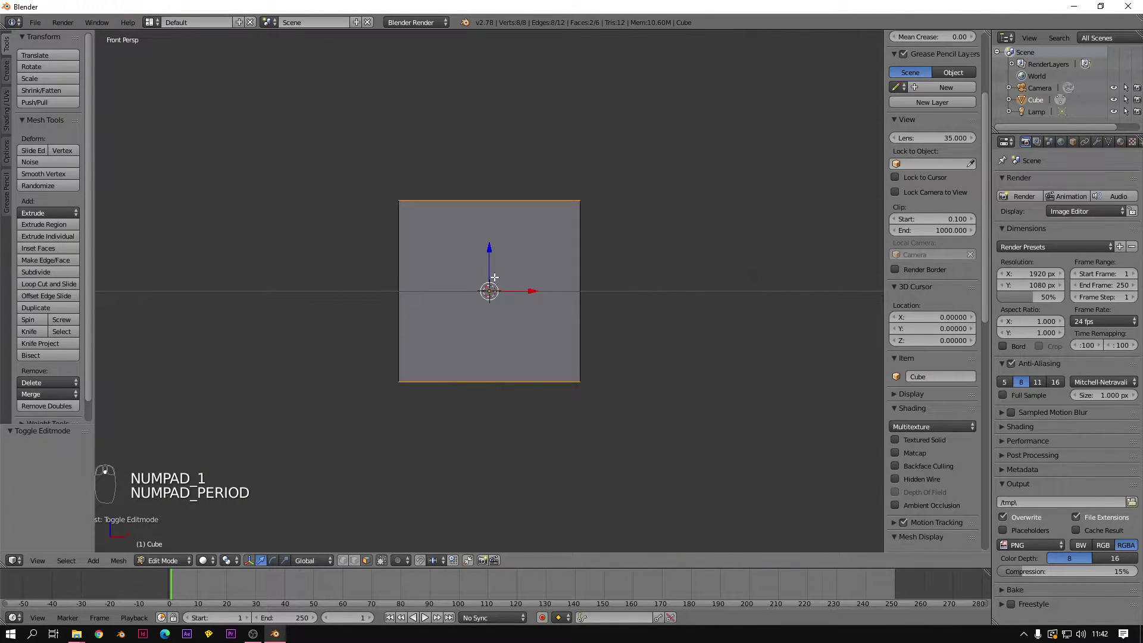
pyautogui.moveTo(500, 265); pyautogui.dragTo(495, 286, button='middle')
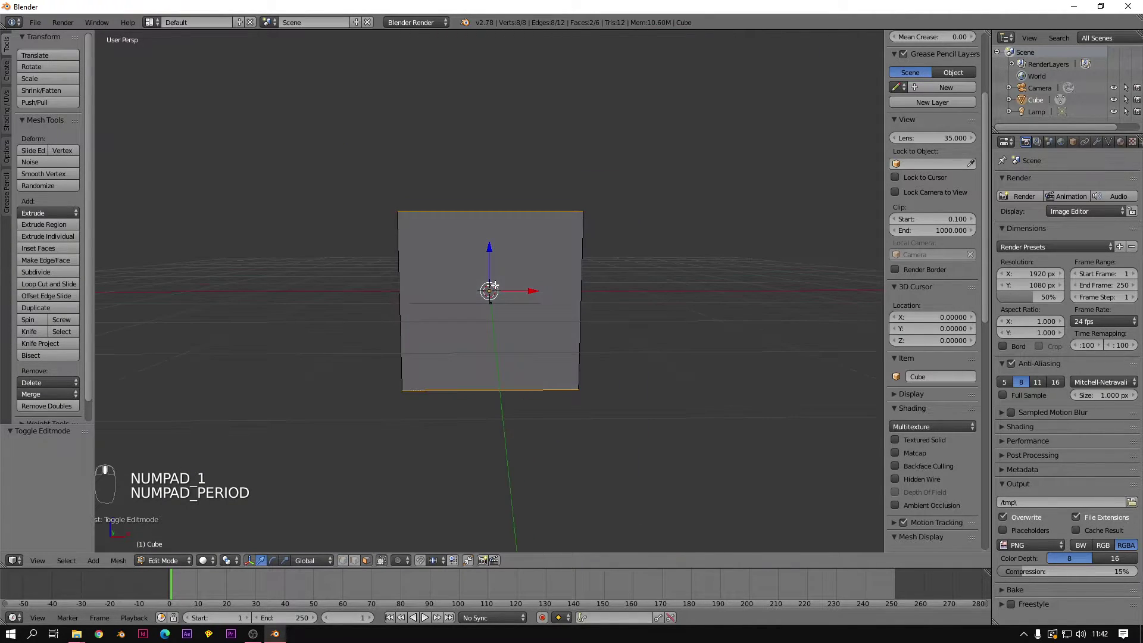
pyautogui.press('KP_Decimal')
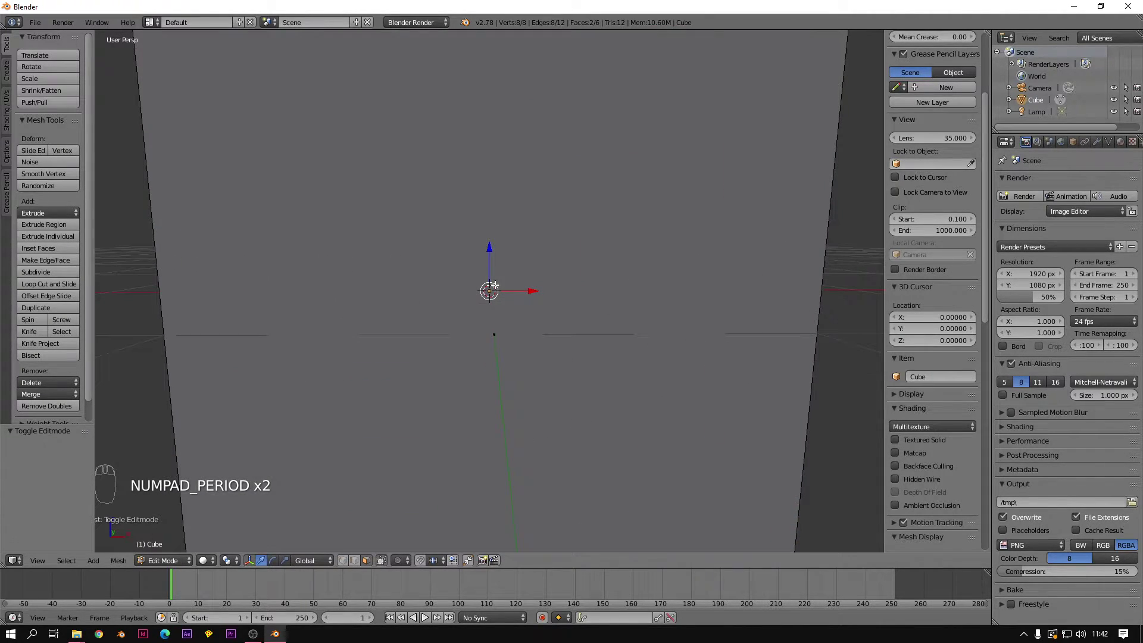
pyautogui.scroll(-4, 507, 281)
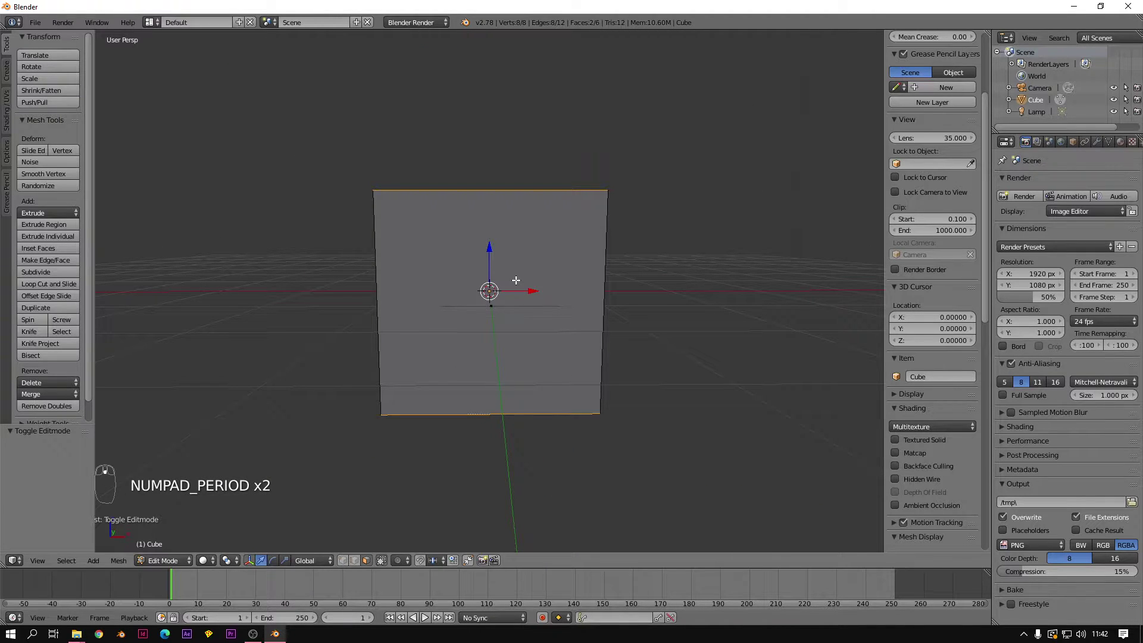
pyautogui.press('KP_1')
pyautogui.scroll(2, 558, 202)
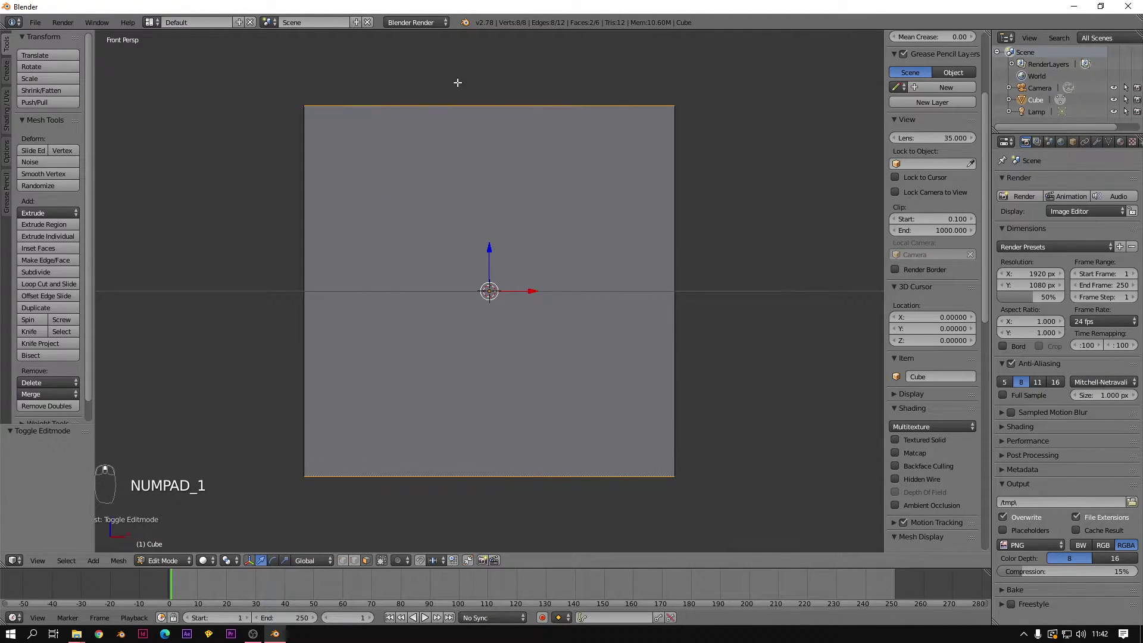
# Step: Scale the selected top and bottom faces along the Z axis by about 0.349 to flatten the cube
pyautogui.press('KP_3')
pyautogui.press('KP_1')
pyautogui.press('s')
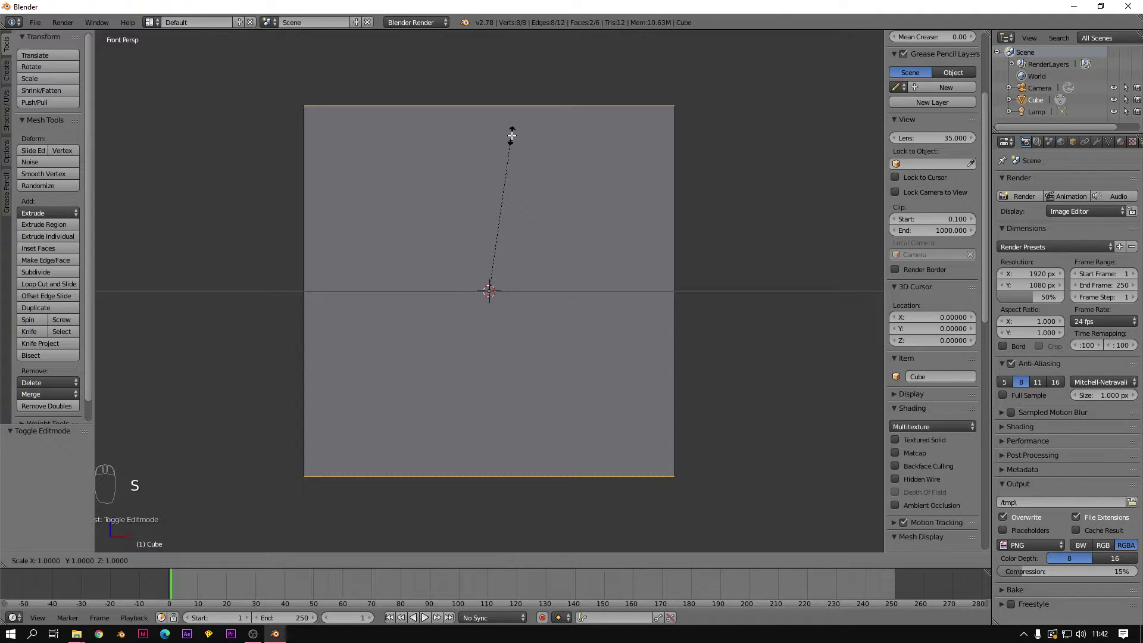
pyautogui.press('z')
pyautogui.click(495, 236)
# Step: Select only the flattened cube's top face and view it from a raised angle
pyautogui.moveTo(584, 161); pyautogui.dragTo(523, 282, button='middle')
pyautogui.rightClick(565, 256)
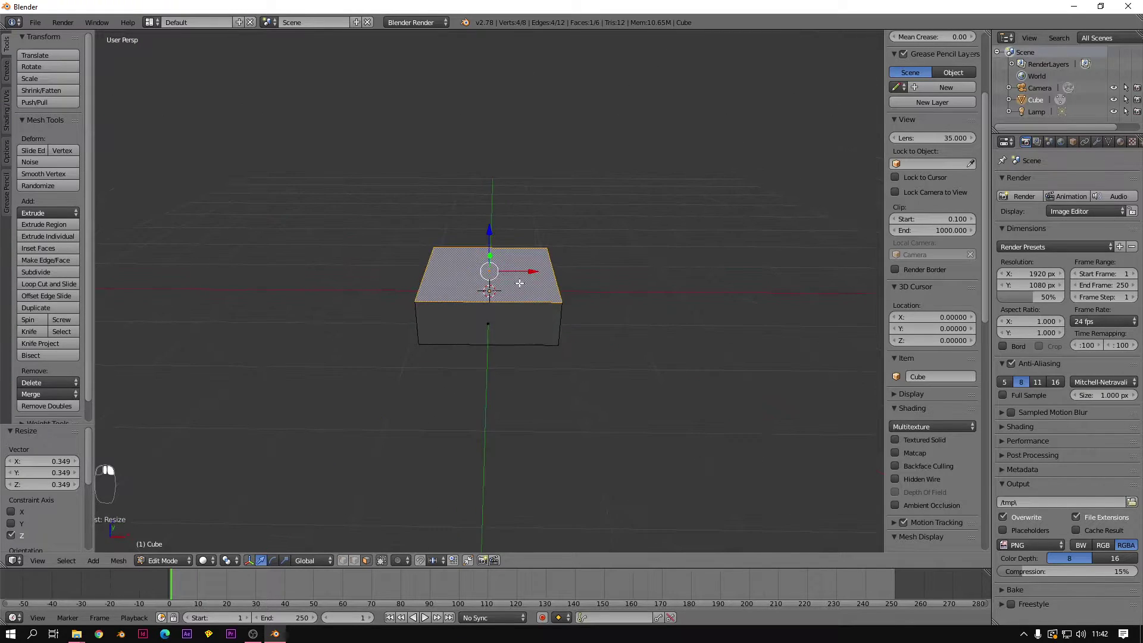
pyautogui.scroll(5, 523, 283)
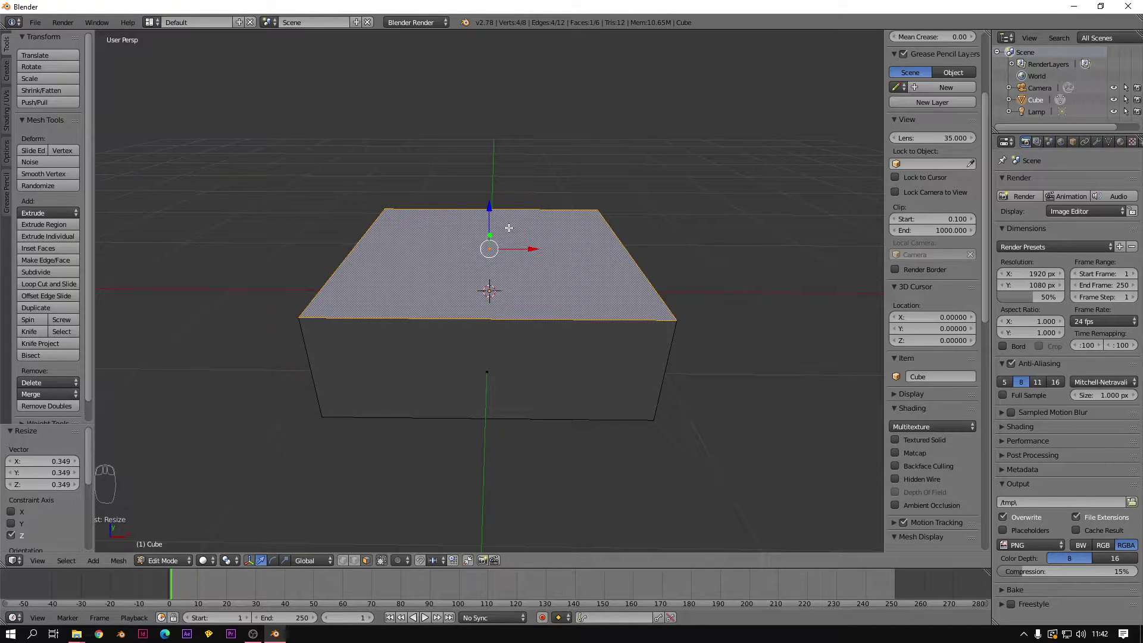
pyautogui.moveTo(544, 230); pyautogui.dragTo(495, 298, button='middle')
pyautogui.press('KP_7')
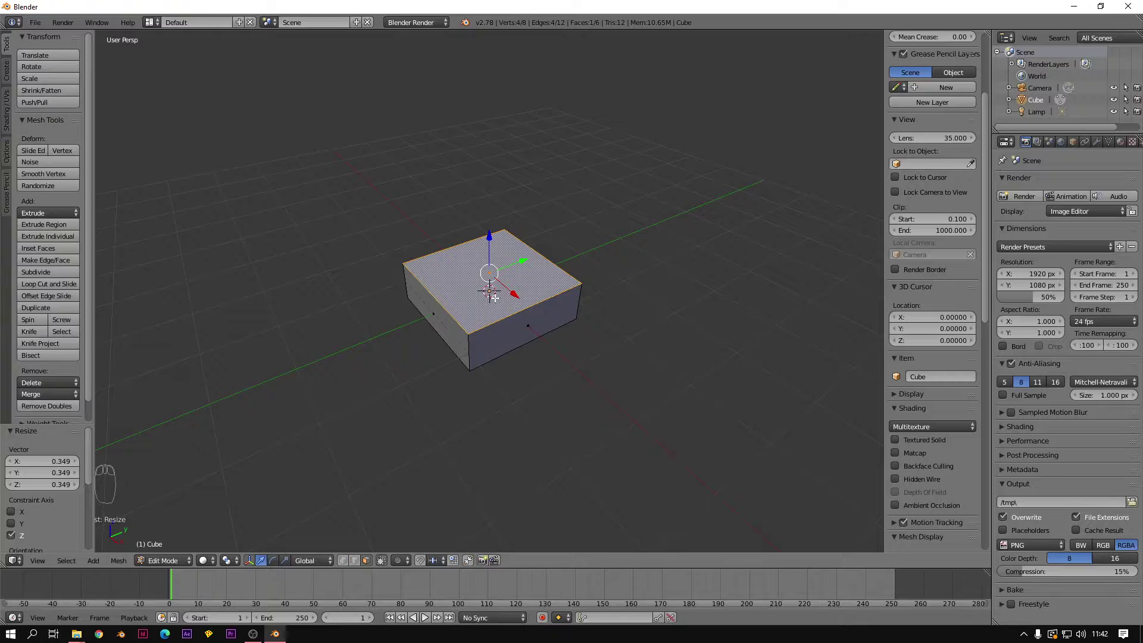
# Step: Move the top face up along the global Z axis by about 0.963
pyautogui.press('g')
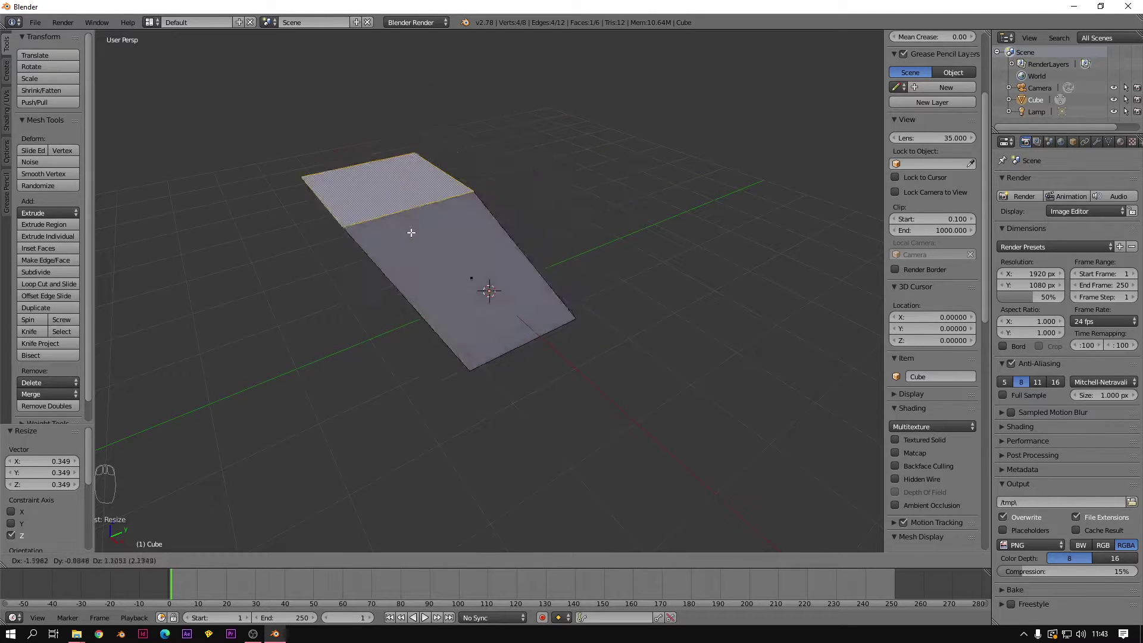
pyautogui.press('z')
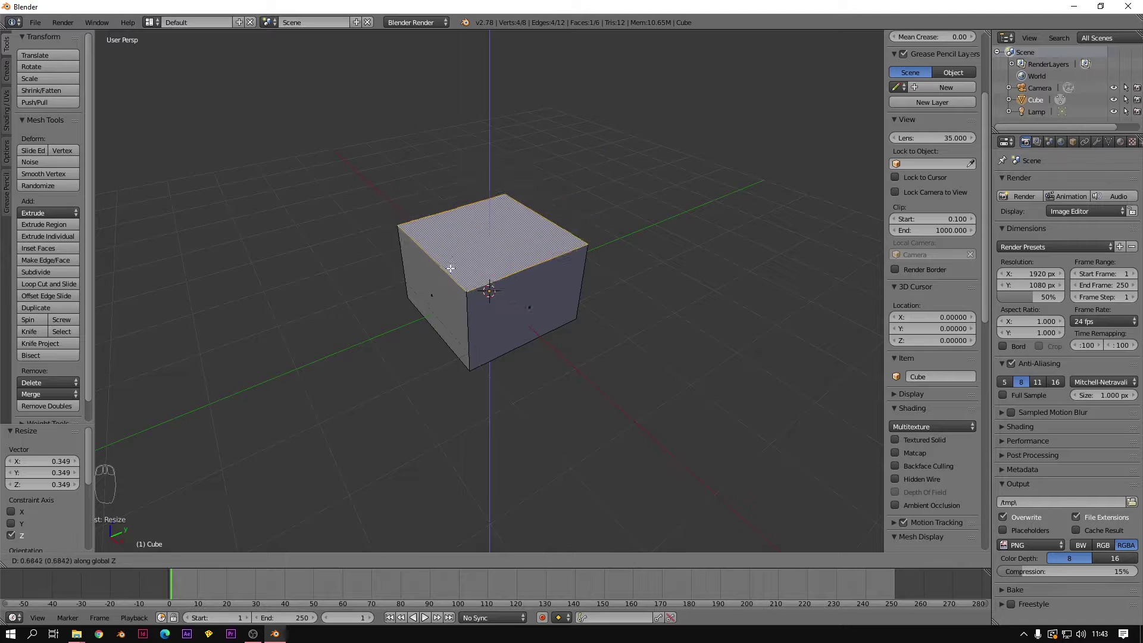
pyautogui.click(501, 236)
pyautogui.moveTo(659, 234); pyautogui.dragTo(619, 229, button='middle')
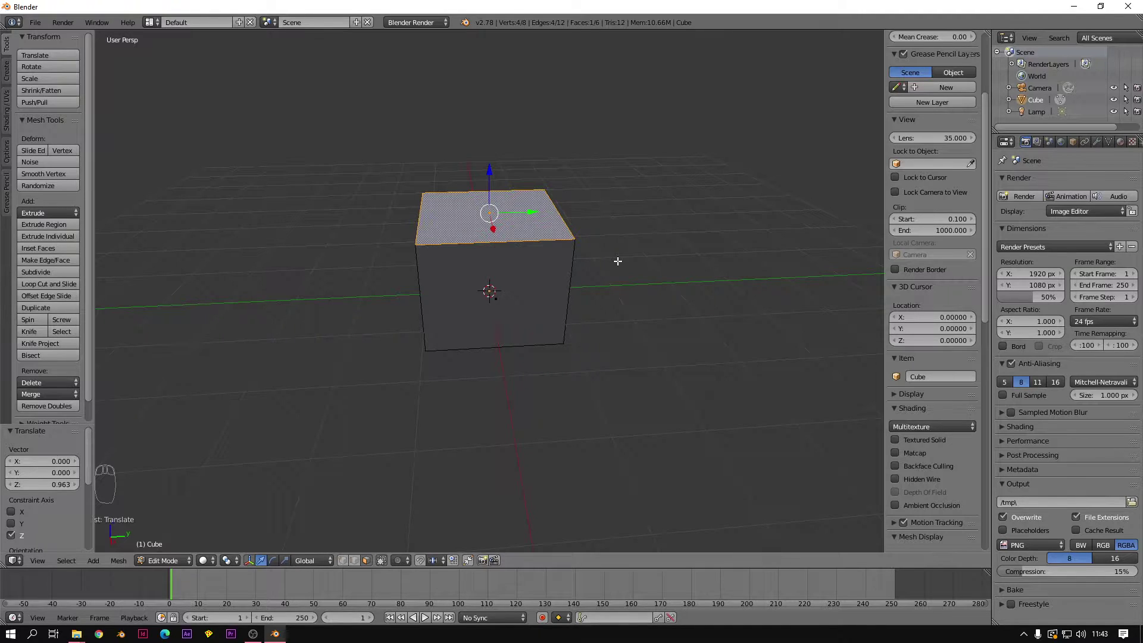
# Step: Try moving the top face along the Y and X axes, and undo both this move and the upward one
pyautogui.press('g')
pyautogui.press('y')
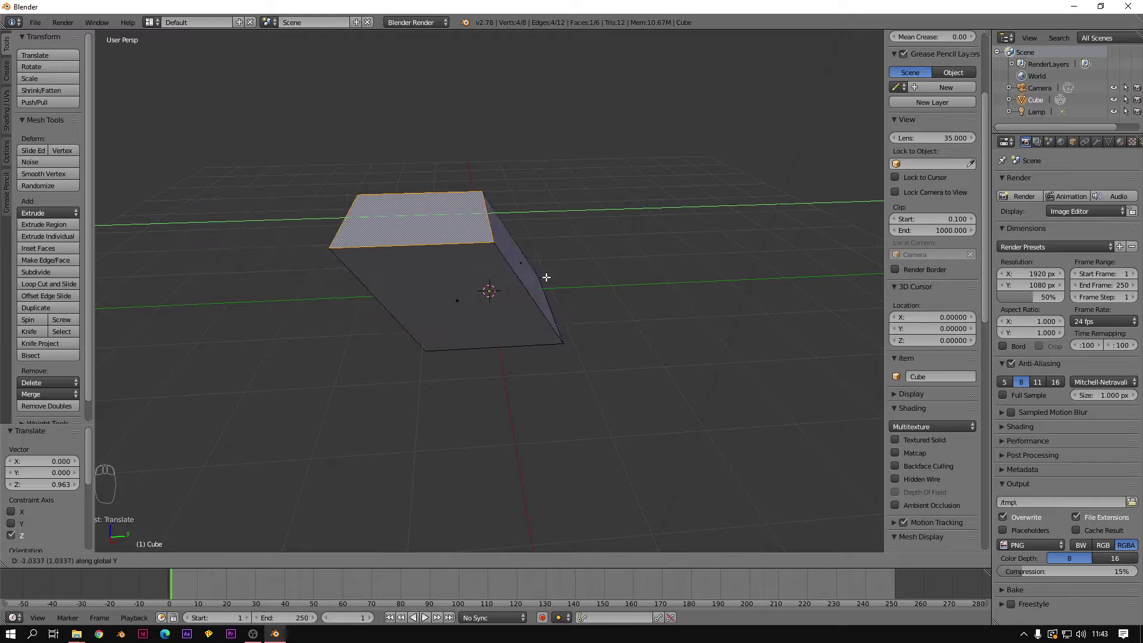
pyautogui.press('x')
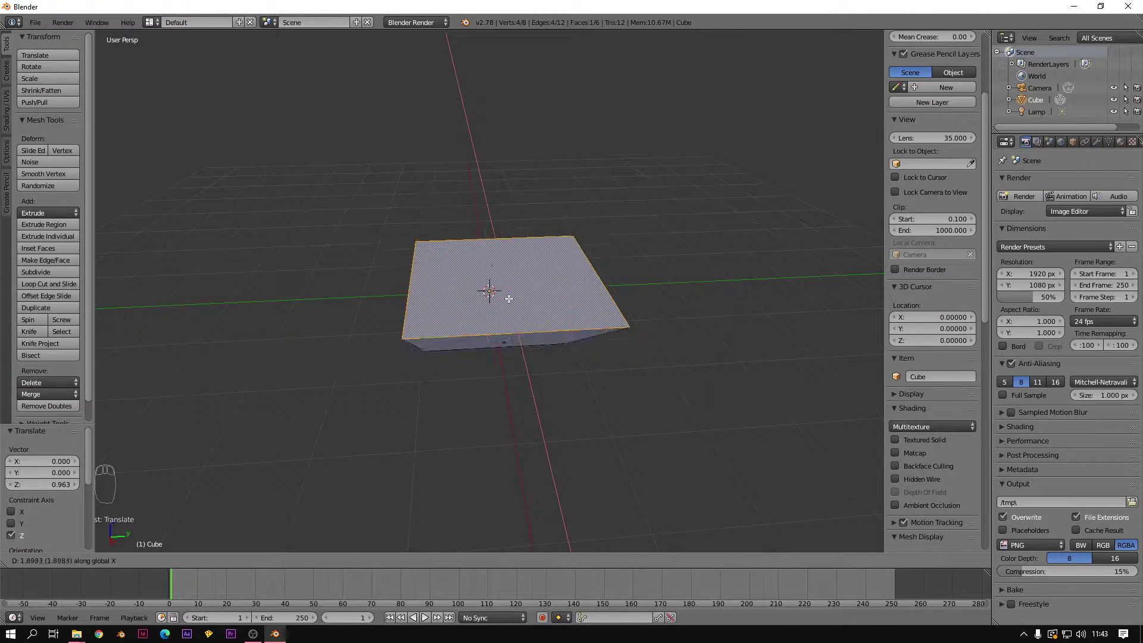
pyautogui.click(548, 298)
pyautogui.hotkey('ctrl', 'z')
pyautogui.hotkey('ctrl', 'z')
pyautogui.moveTo(549, 299); pyautogui.dragTo(503, 304, button='middle')
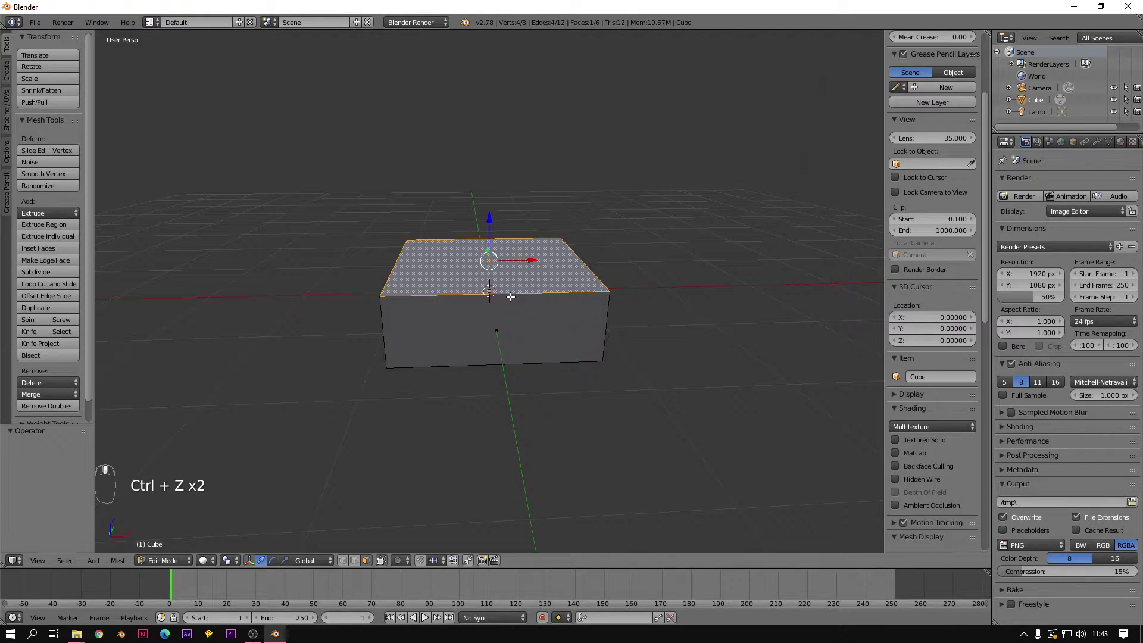
# Step: Try rotating the top face about the global Z, Y and X axes, and undo the rotation
pyautogui.press('r')
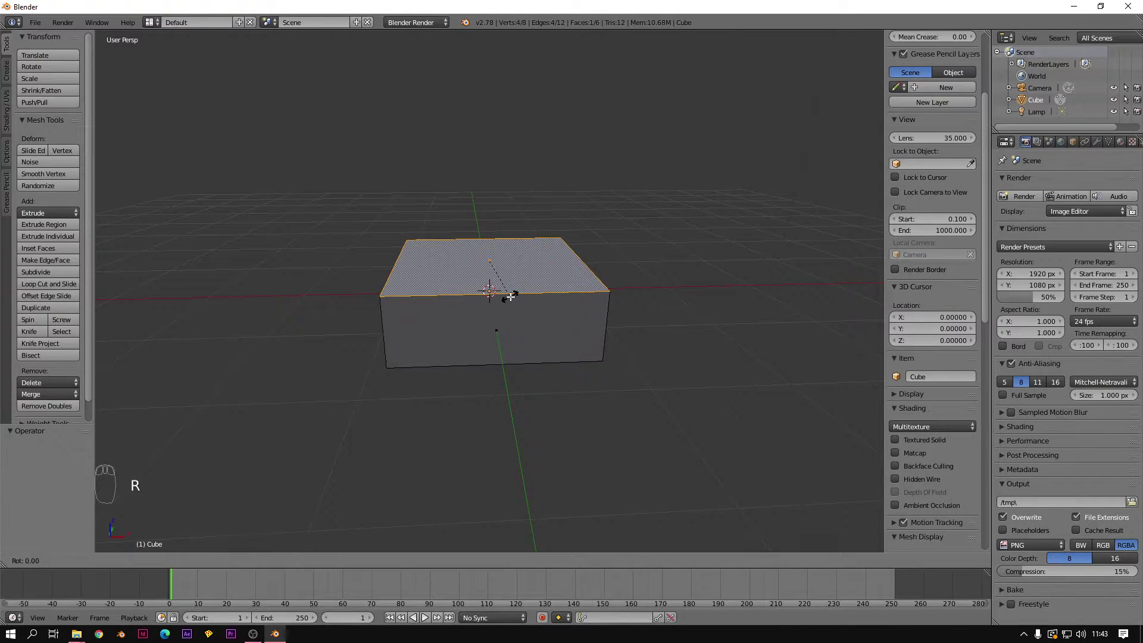
pyautogui.press('z')
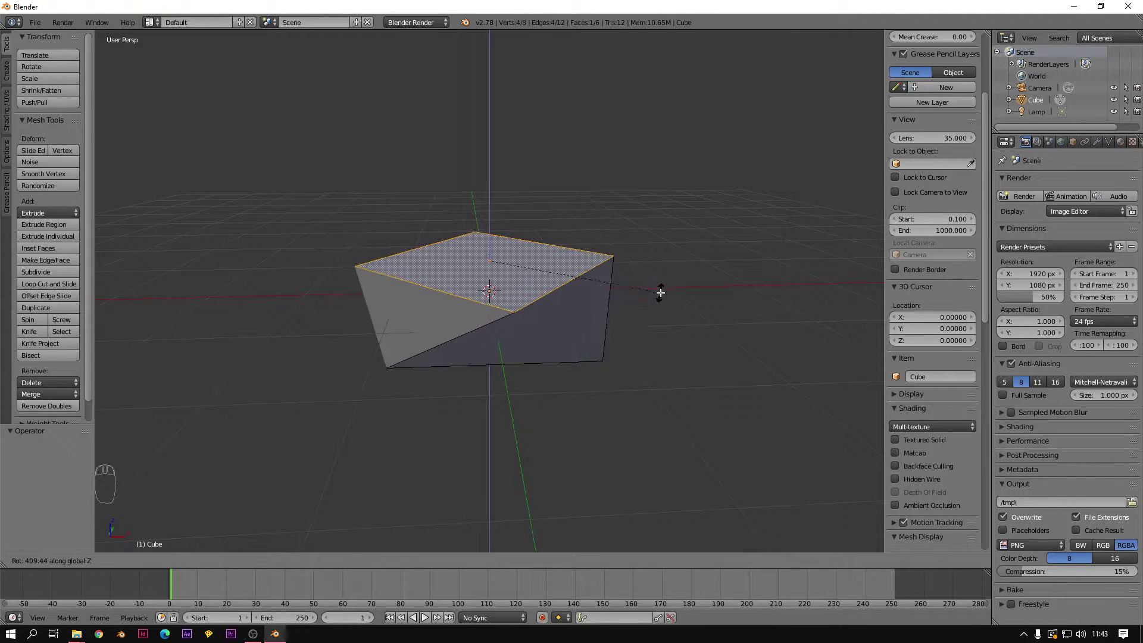
pyautogui.press('y')
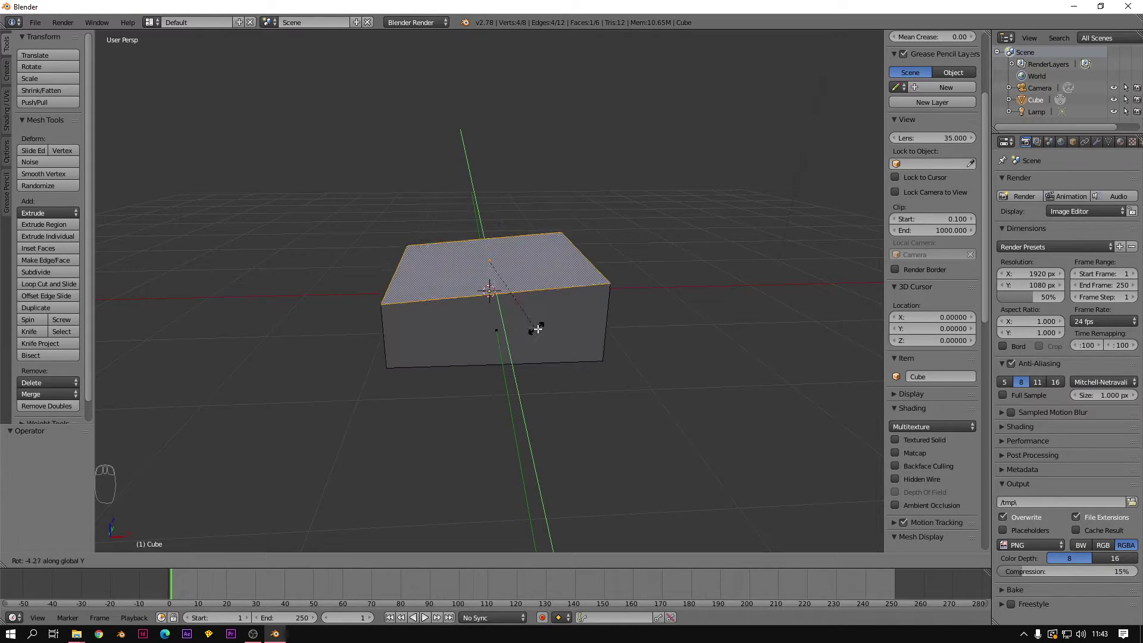
pyautogui.press('x')
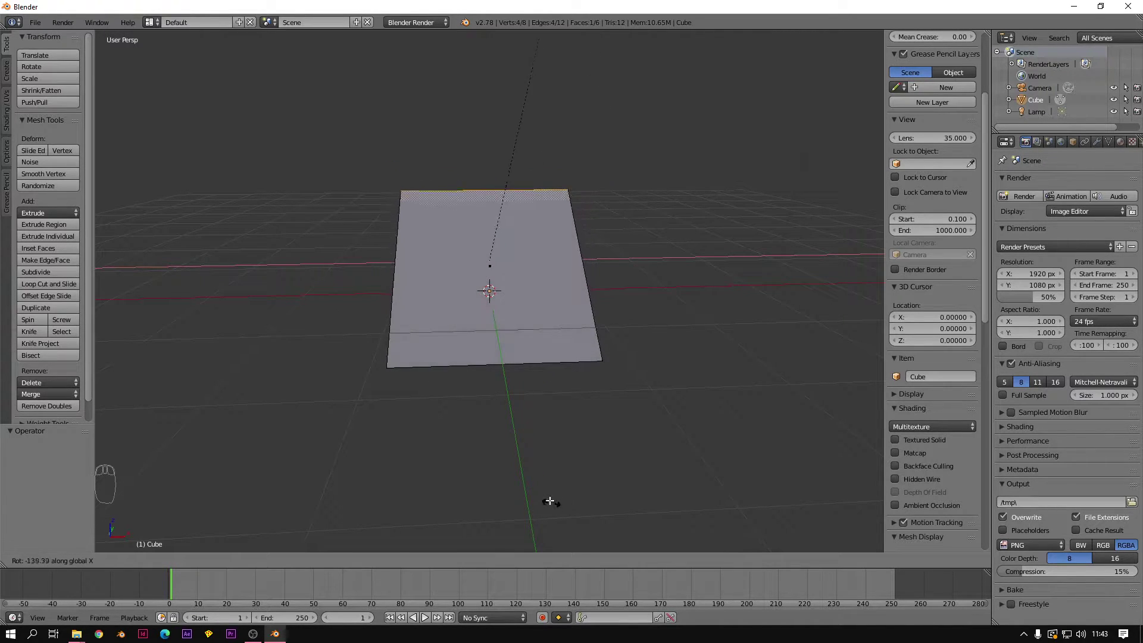
pyautogui.click(551, 244)
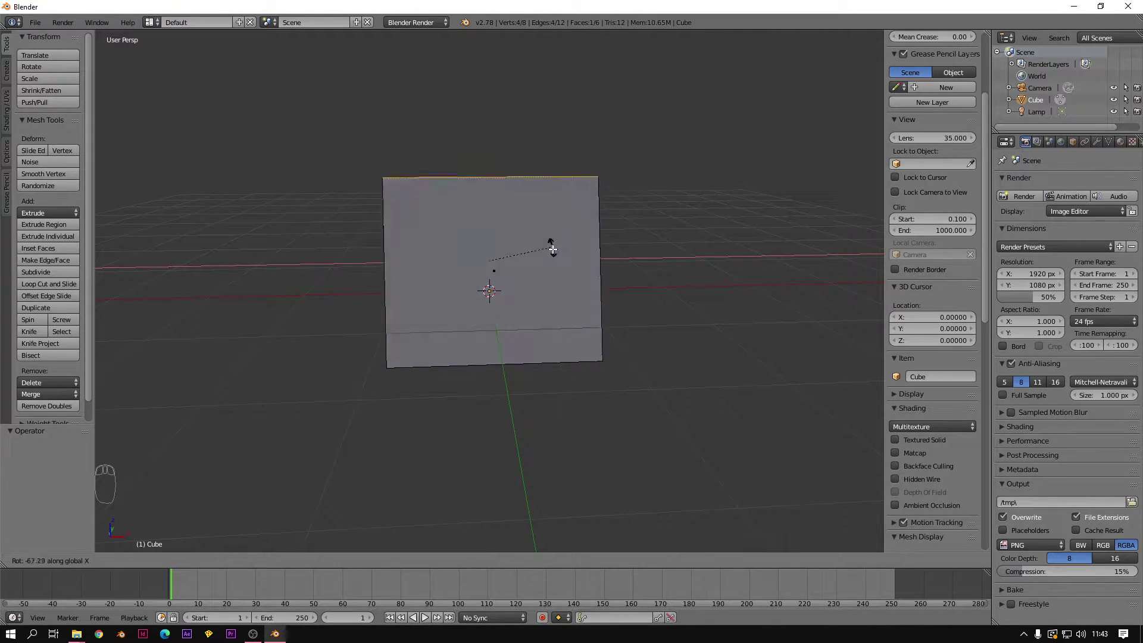
pyautogui.hotkey('ctrl', 'z')
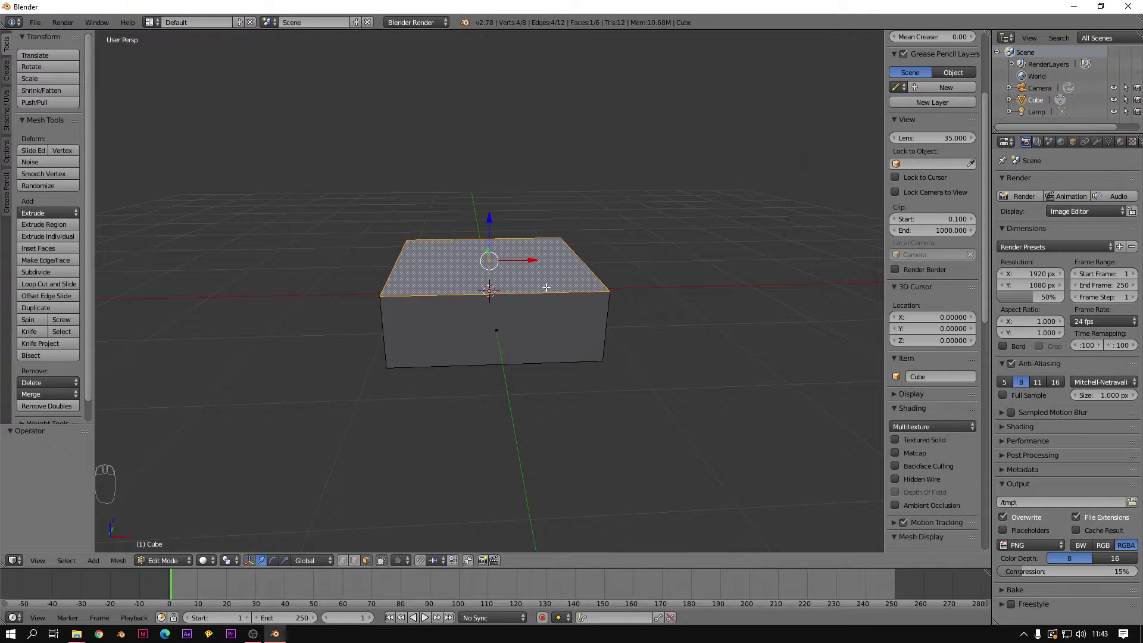
# Step: Try scaling the top face along X, switch the constraint to Z and apply a scale of about 0.844
pyautogui.press('s')
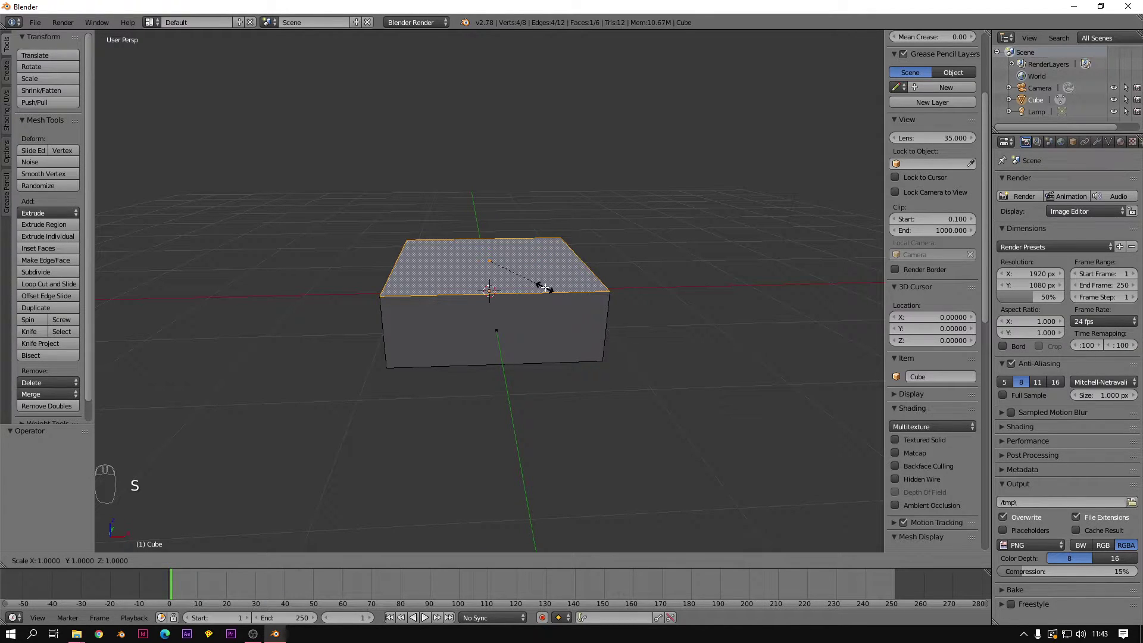
pyautogui.press('x')
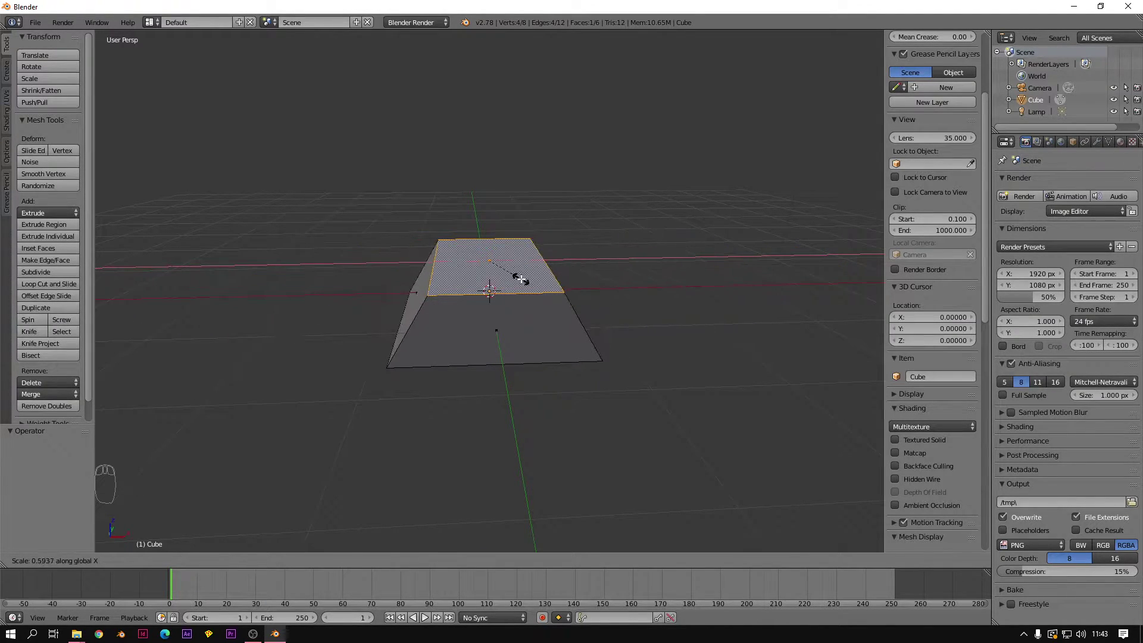
pyautogui.press('z')
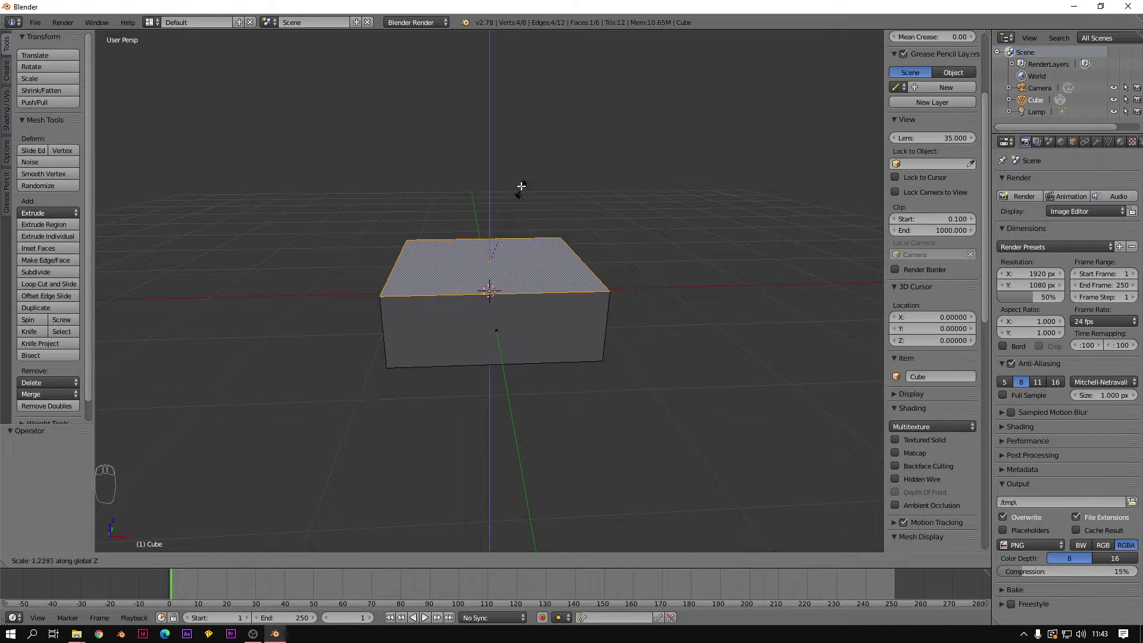
pyautogui.click(534, 235)
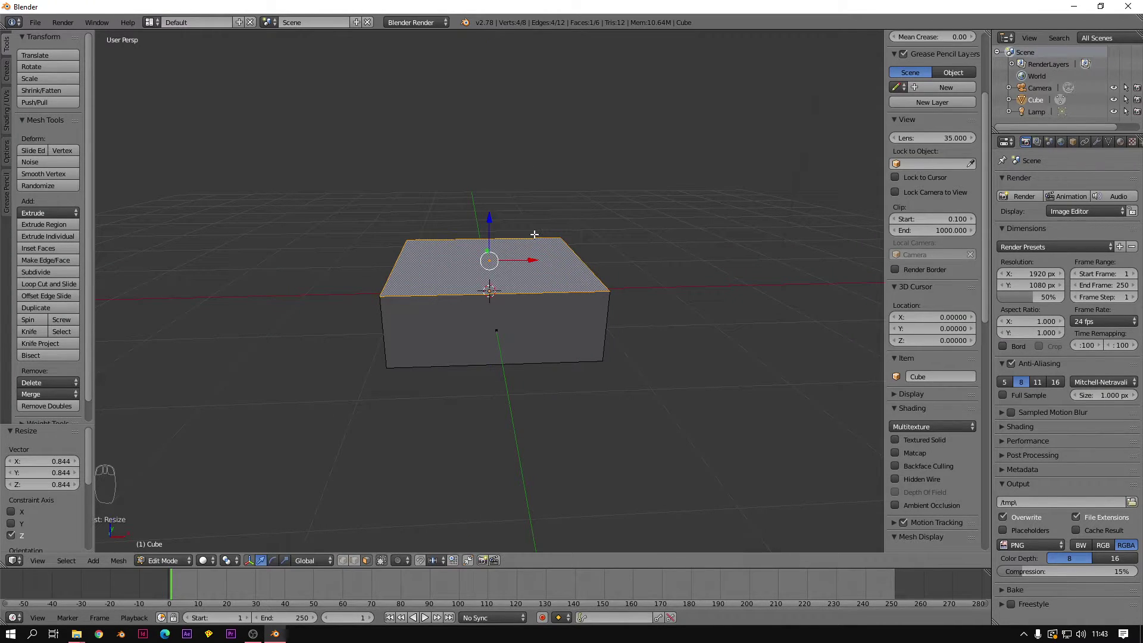
# Step: Scale the top face along the Y axis by about 1.921 and undo the scaling
pyautogui.press('s')
pyautogui.press('y')
pyautogui.click(501, 264)
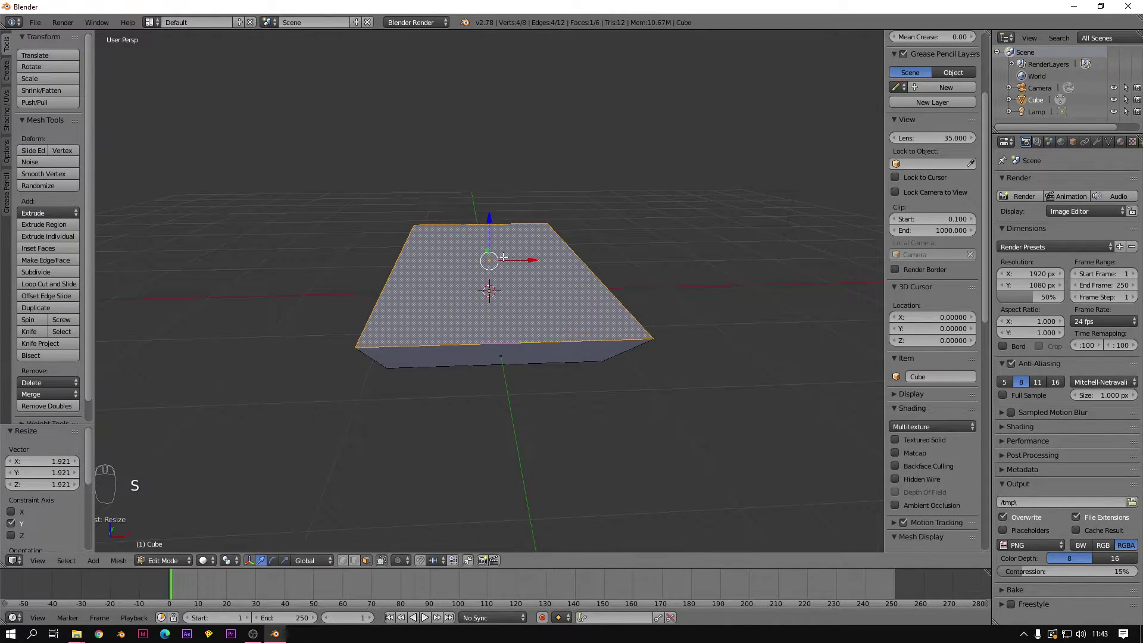
pyautogui.hotkey('ctrl', 'z')
pyautogui.moveTo(502, 264)
pyautogui.mouseDown(button='middle')
pyautogui.moveTo(503, 253)
pyautogui.moveTo(501, 283)
pyautogui.moveTo(464, 240)
pyautogui.moveTo(489, 286)
pyautogui.moveTo(512, 280)
pyautogui.mouseUp(button='middle')
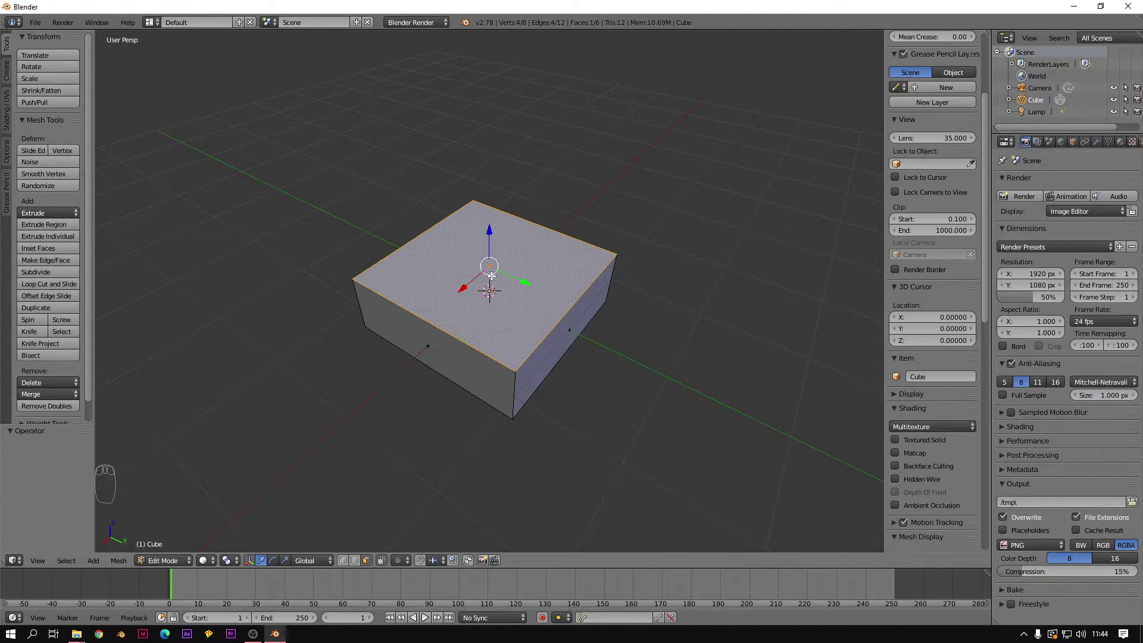
# Step: Scale the top face by about 0.751 in X and Y with Z locked, undo back to both faces selected, and view from the front
pyautogui.press('s')
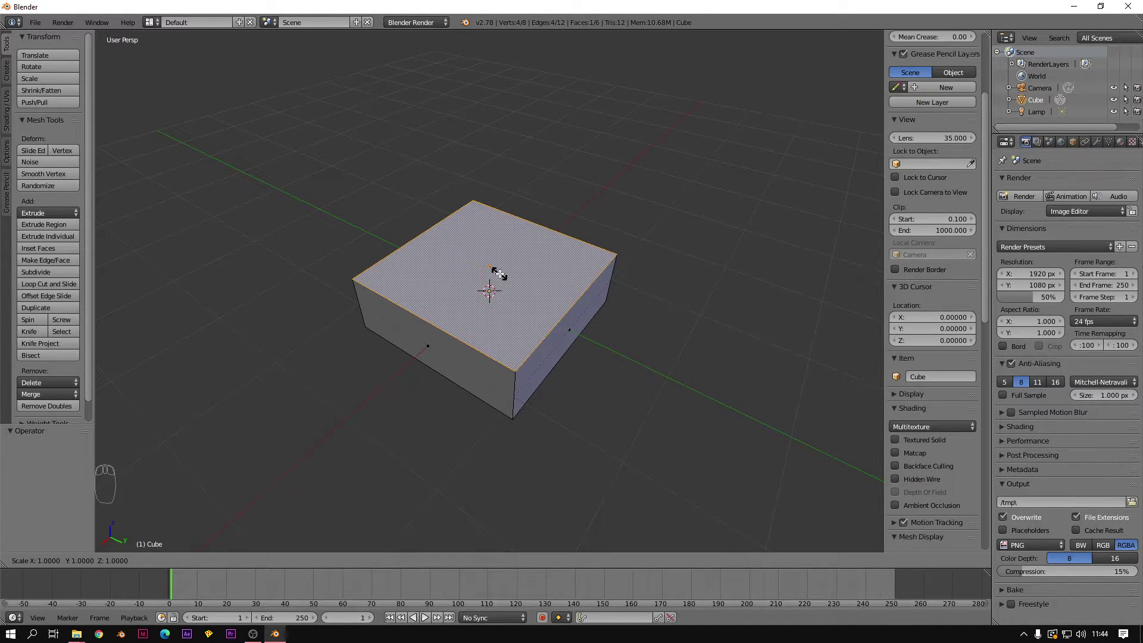
pyautogui.hotkey('shift', 'z')
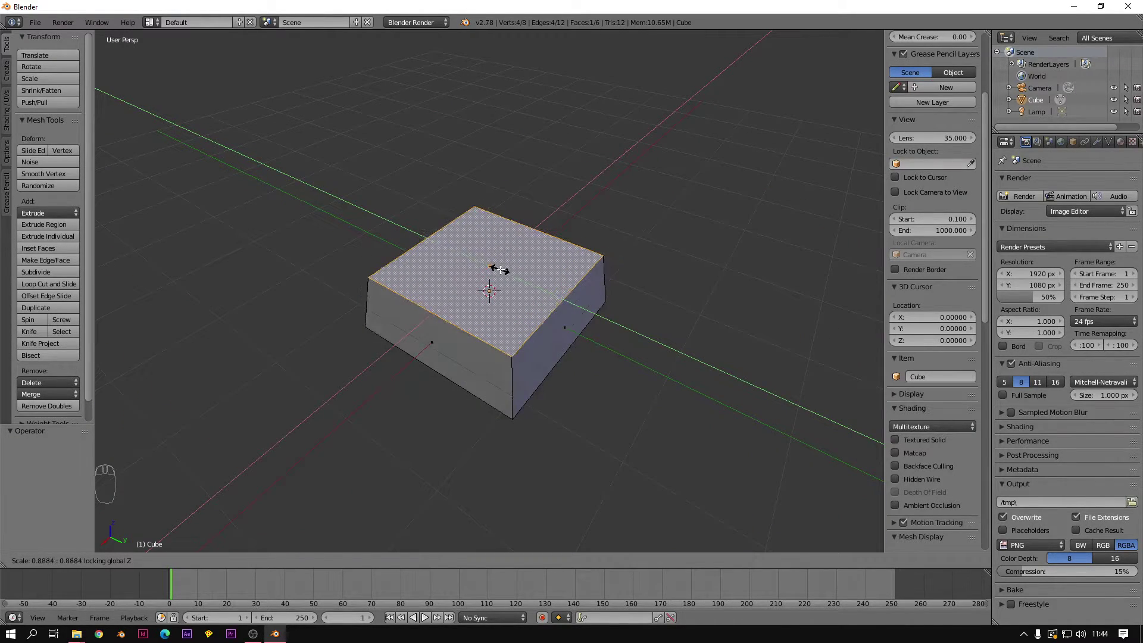
pyautogui.click(500, 269)
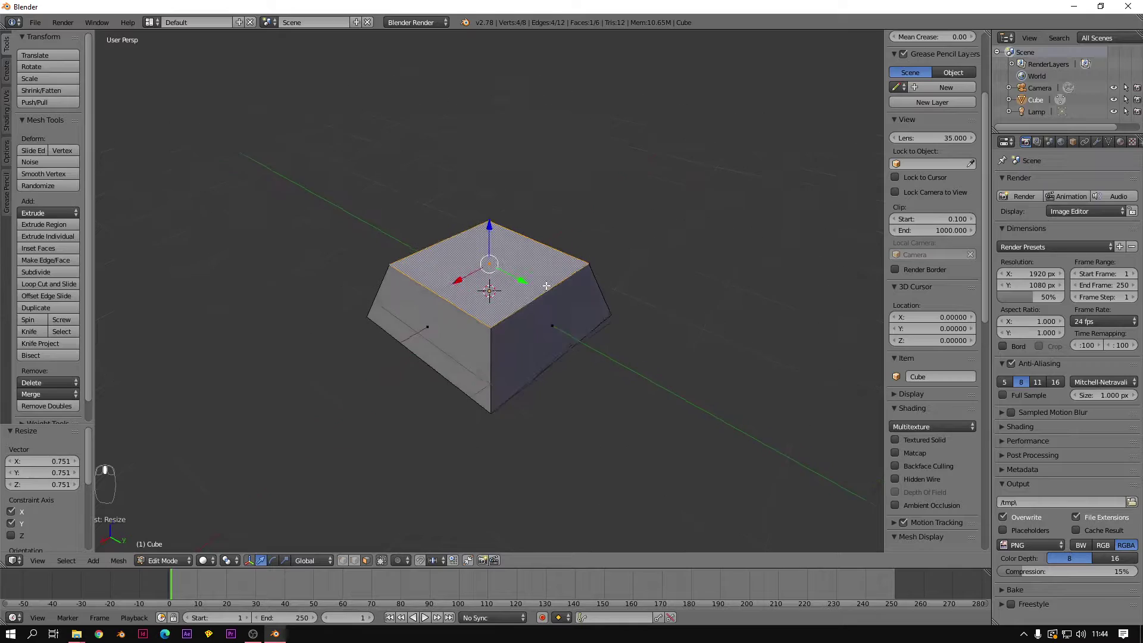
pyautogui.hotkey('ctrl', 'z')
pyautogui.moveTo(543, 279); pyautogui.dragTo(493, 313, button='middle')
pyautogui.press('KP_1')
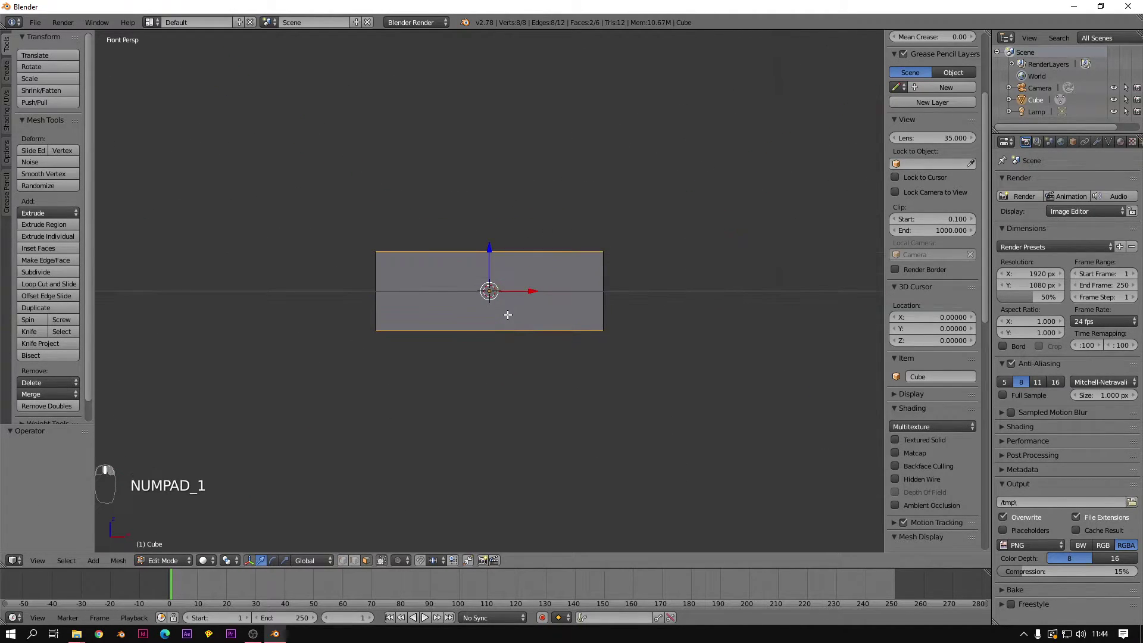
# Step: Scale the selected top and bottom faces together along the Z axis by about 0.432
pyautogui.scroll(3, 515, 287)
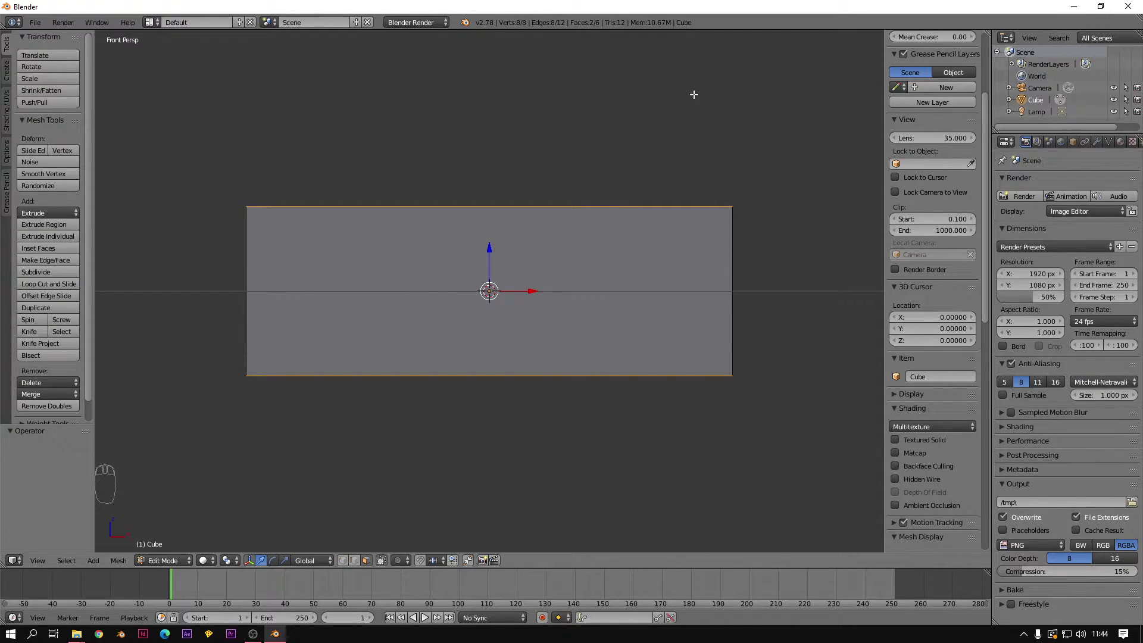
pyautogui.press('s')
pyautogui.press('z')
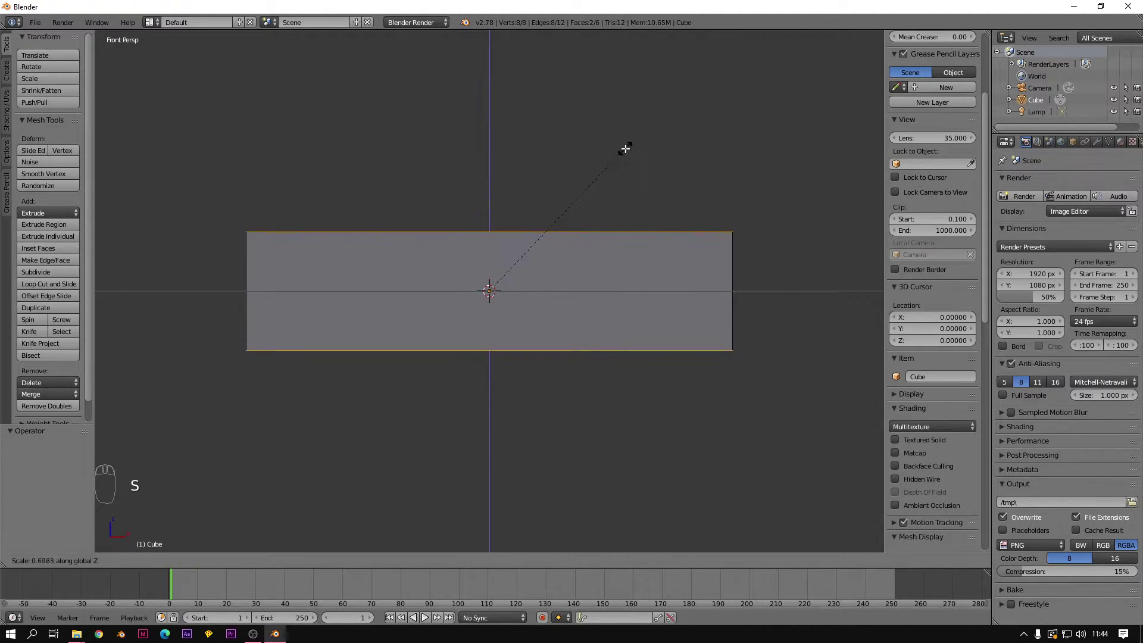
pyautogui.click(570, 197)
pyautogui.moveTo(475, 222); pyautogui.dragTo(549, 254, button='middle')
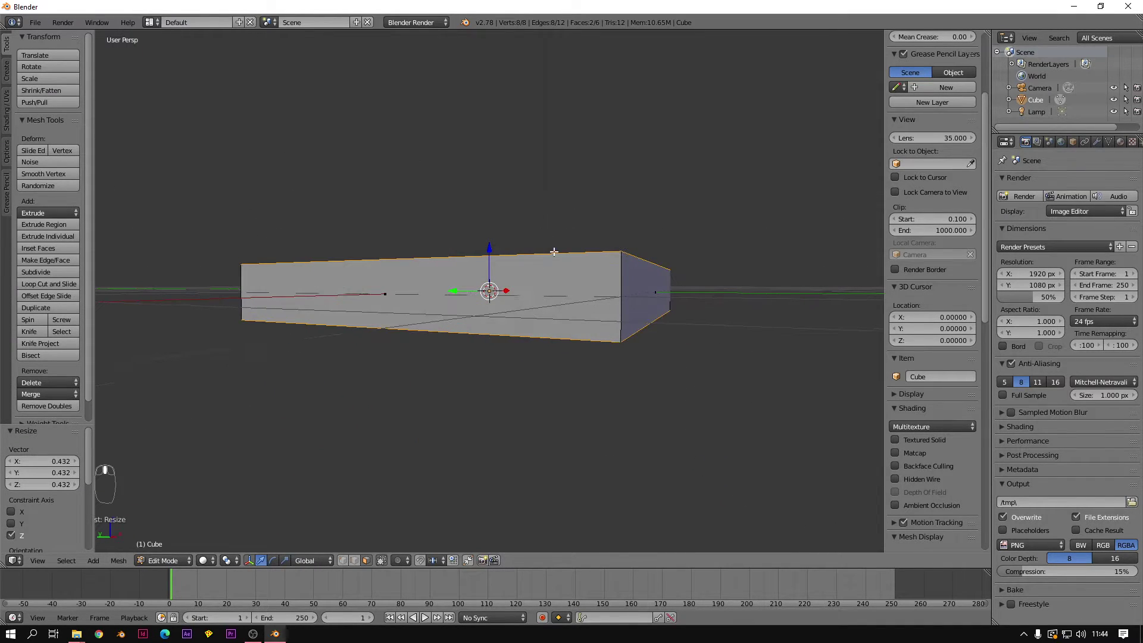
# Step: Flatten the block into a thin slab by scaling the two faces along Z again by about 0.355
pyautogui.press('s')
pyautogui.press('z')
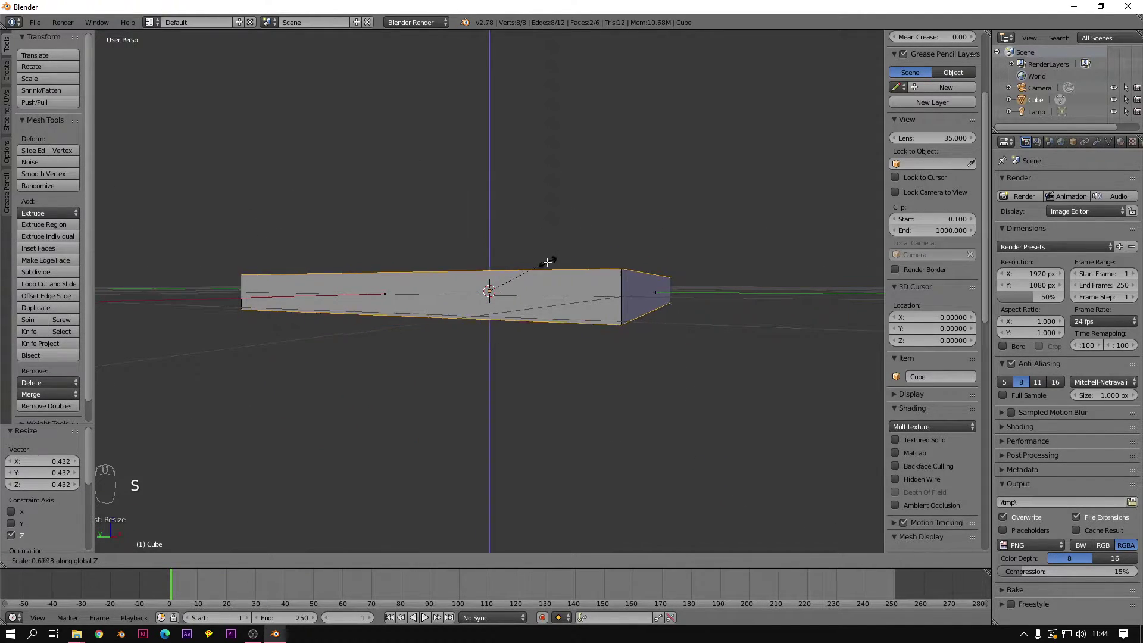
pyautogui.click(526, 276)
pyautogui.moveTo(527, 276); pyautogui.dragTo(568, 347, button='middle')
pyautogui.scroll(-3, 605, 309)
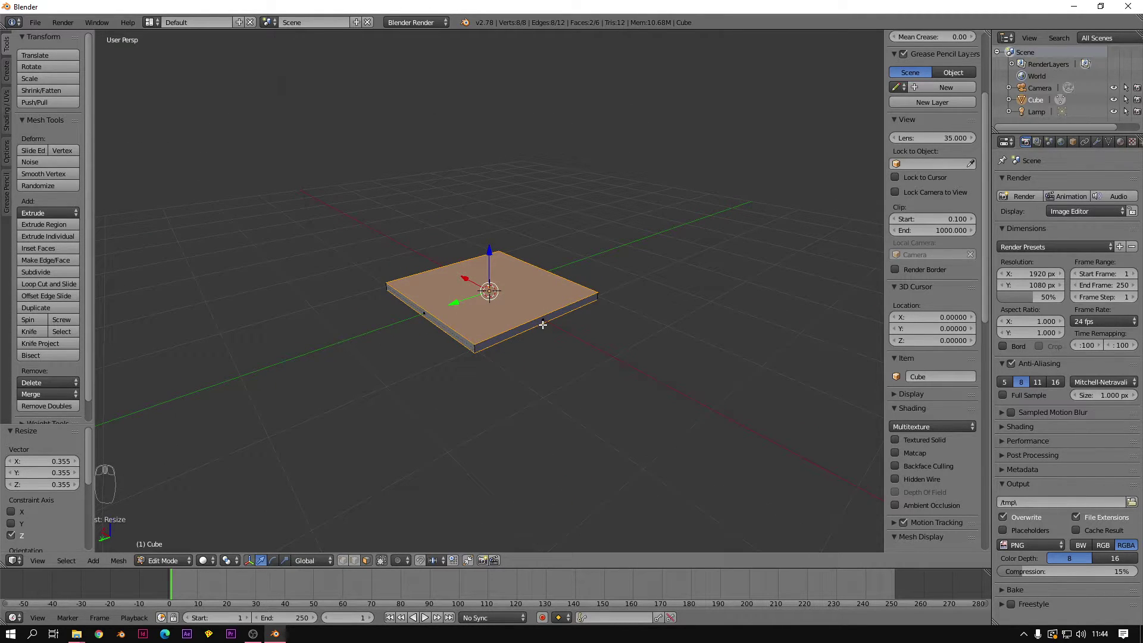
# Step: Select the slab's two opposite side faces facing the X axis and scale them along X by about 2.058
pyautogui.press('KP_1')
pyautogui.moveTo(631, 289); pyautogui.dragTo(551, 304, button='middle')
pyautogui.rightClick(551, 304)
pyautogui.moveTo(423, 307); pyautogui.dragTo(507, 304, button='middle')
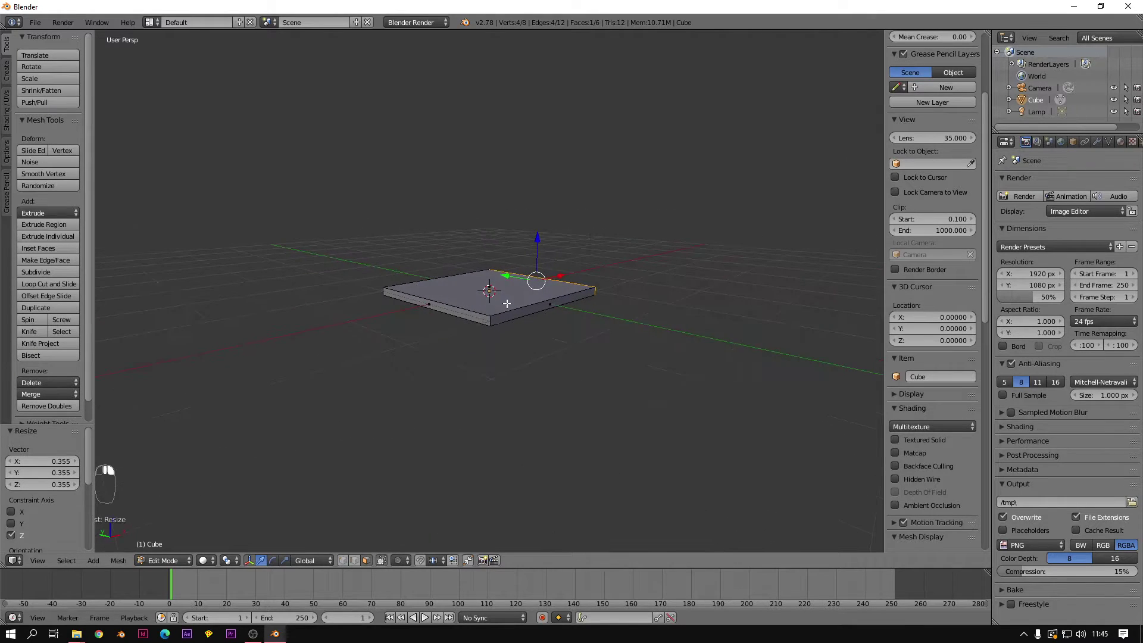
pyautogui.keyDown('shift'); pyautogui.rightClick(450, 311); pyautogui.keyUp('shift')
pyautogui.press('KP_1')
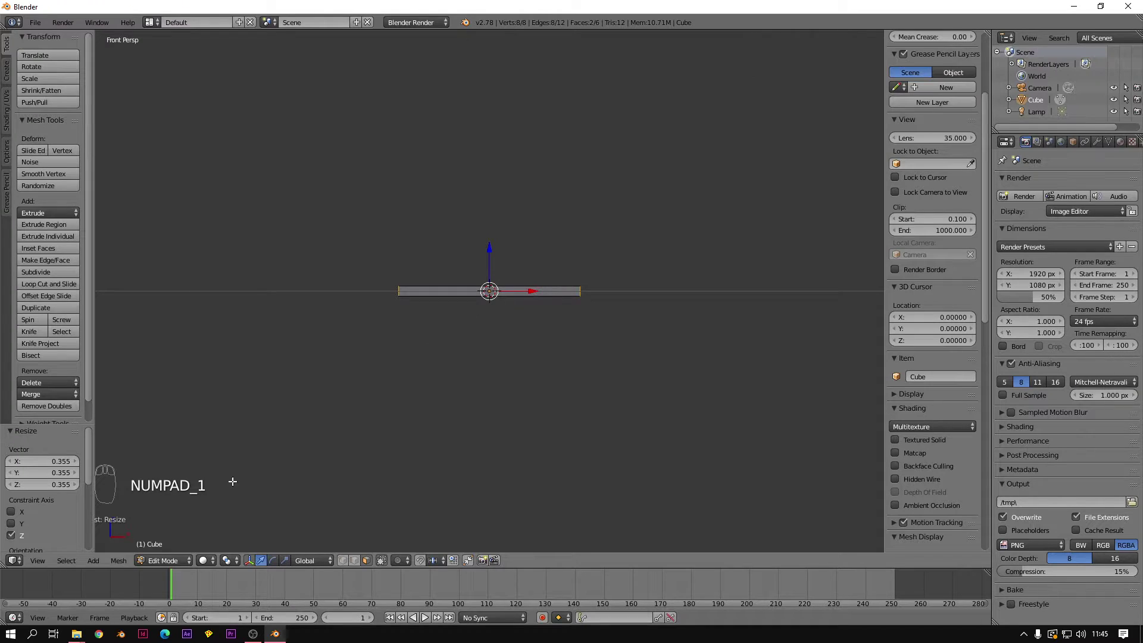
pyautogui.press('s')
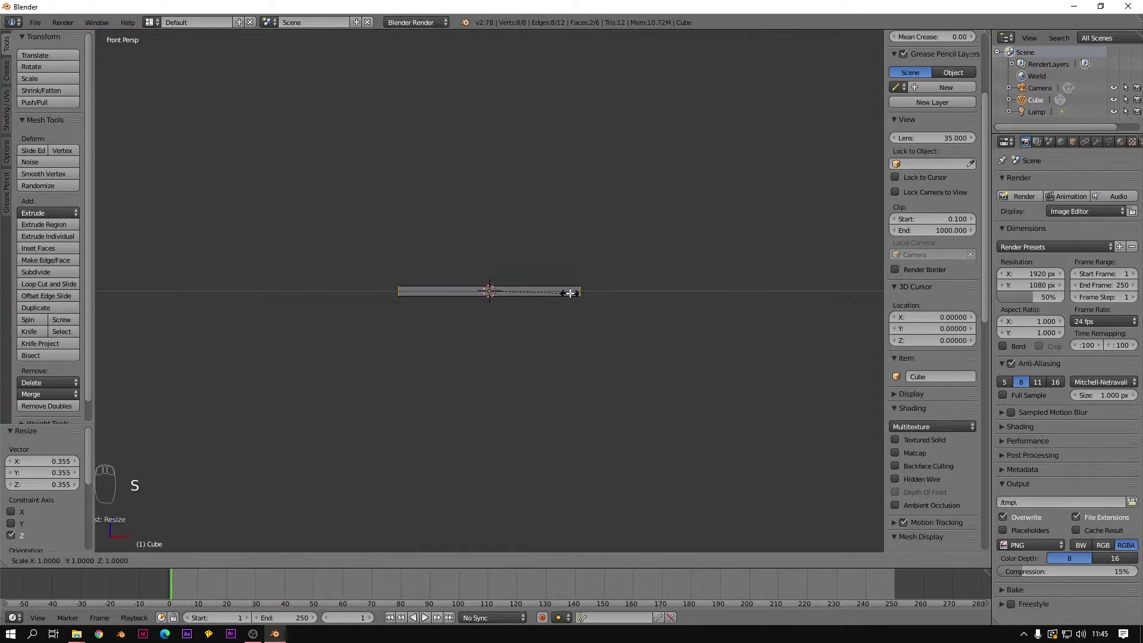
pyautogui.press('x')
pyautogui.click(654, 292)
pyautogui.moveTo(655, 292); pyautogui.dragTo(566, 258, button='middle')
pyautogui.moveTo(608, 291); pyautogui.dragTo(581, 279, button='middle')
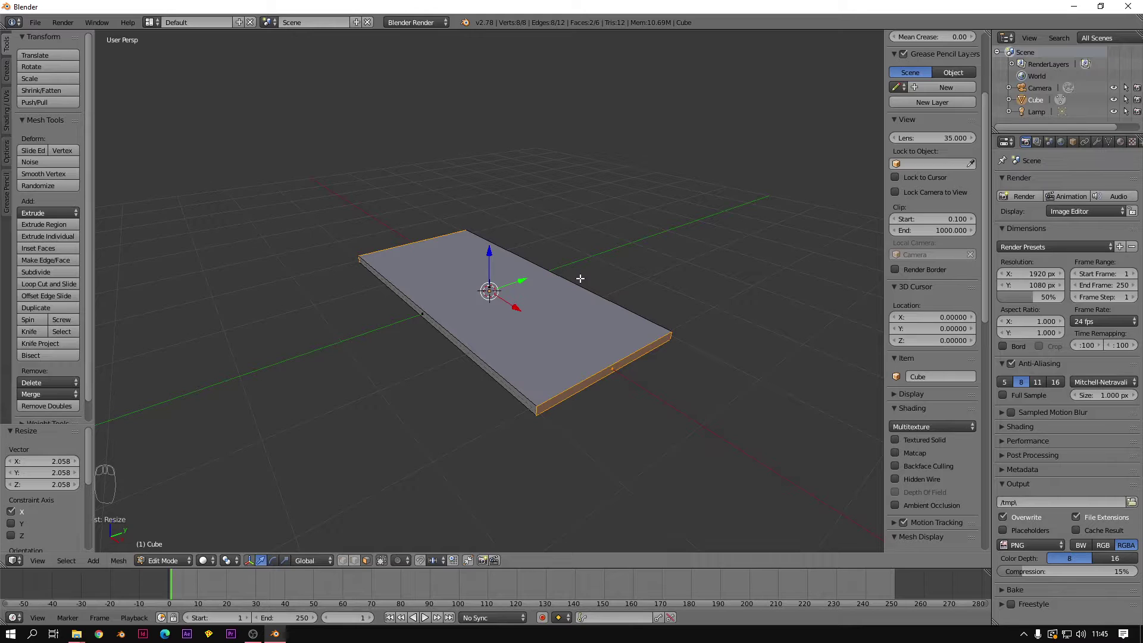
# Step: Add four evenly spaced loop cuts across the slab's length and cancel the edge slide
pyautogui.moveTo(416, 345); pyautogui.dragTo(498, 266, button='middle')
pyautogui.scroll(3, 542, 316)
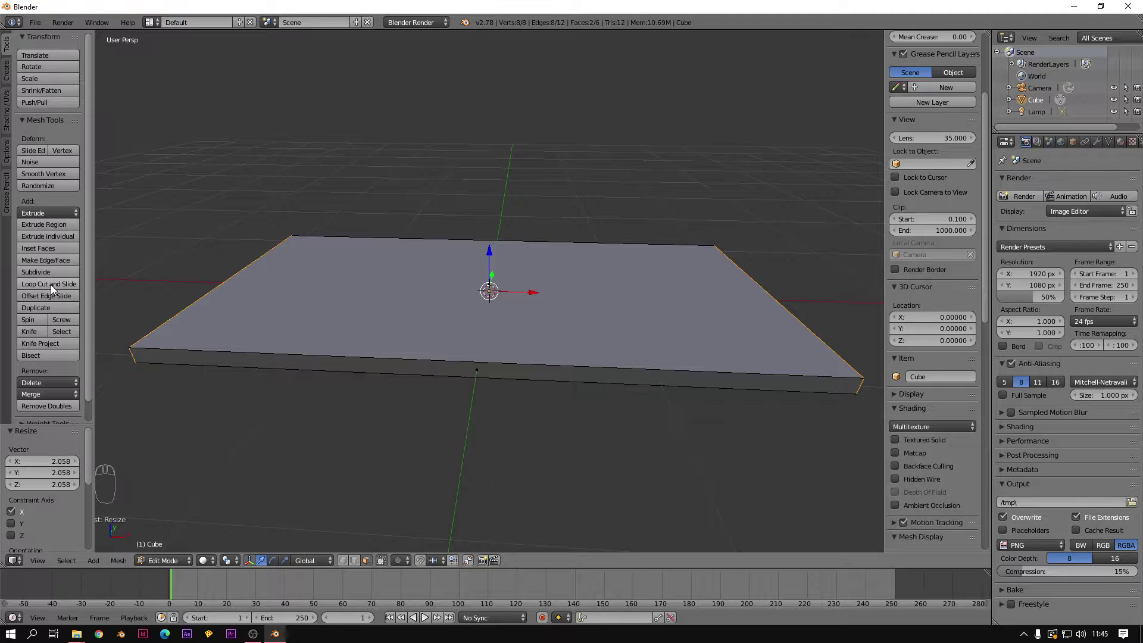
pyautogui.scroll(-3, 521, 310)
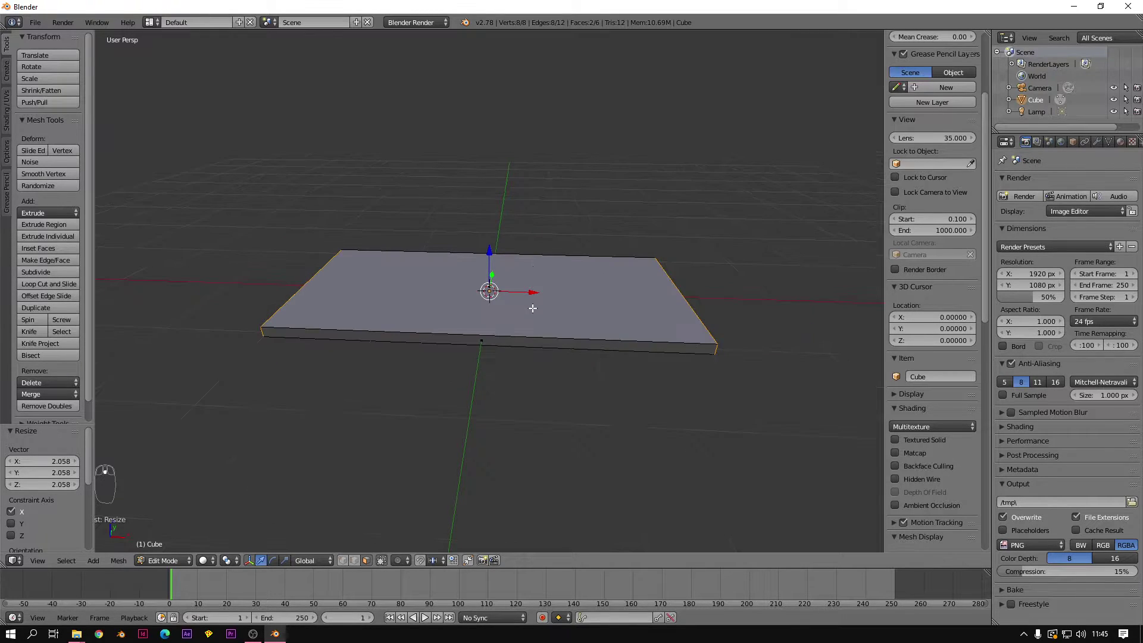
pyautogui.moveTo(521, 310); pyautogui.dragTo(504, 300, button='middle')
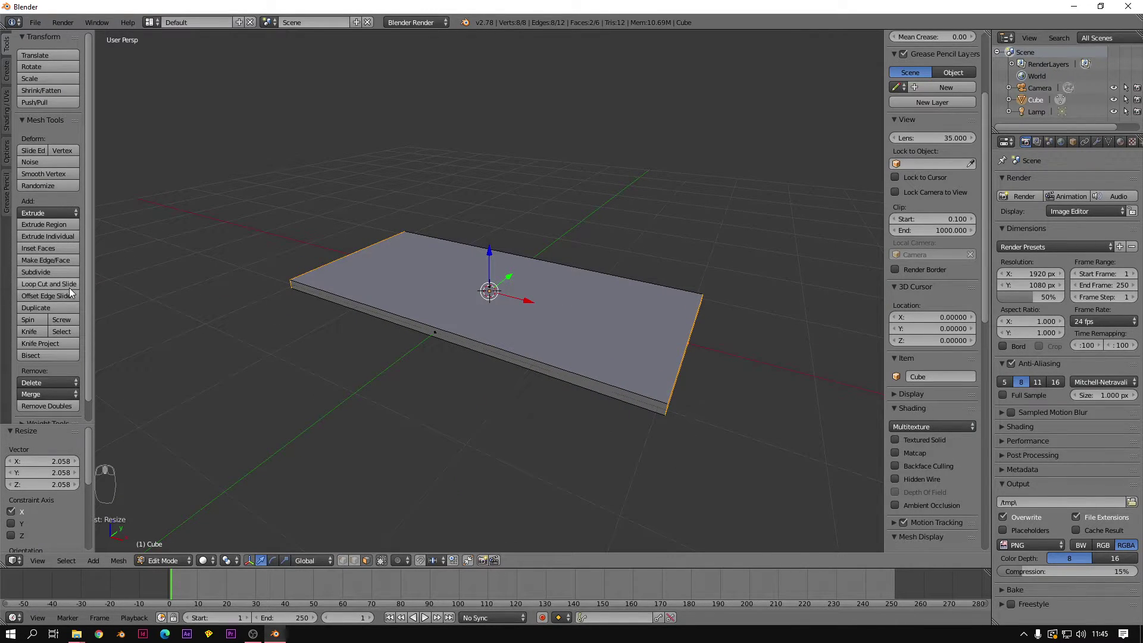
pyautogui.moveTo(593, 286); pyautogui.dragTo(628, 298, button='middle')
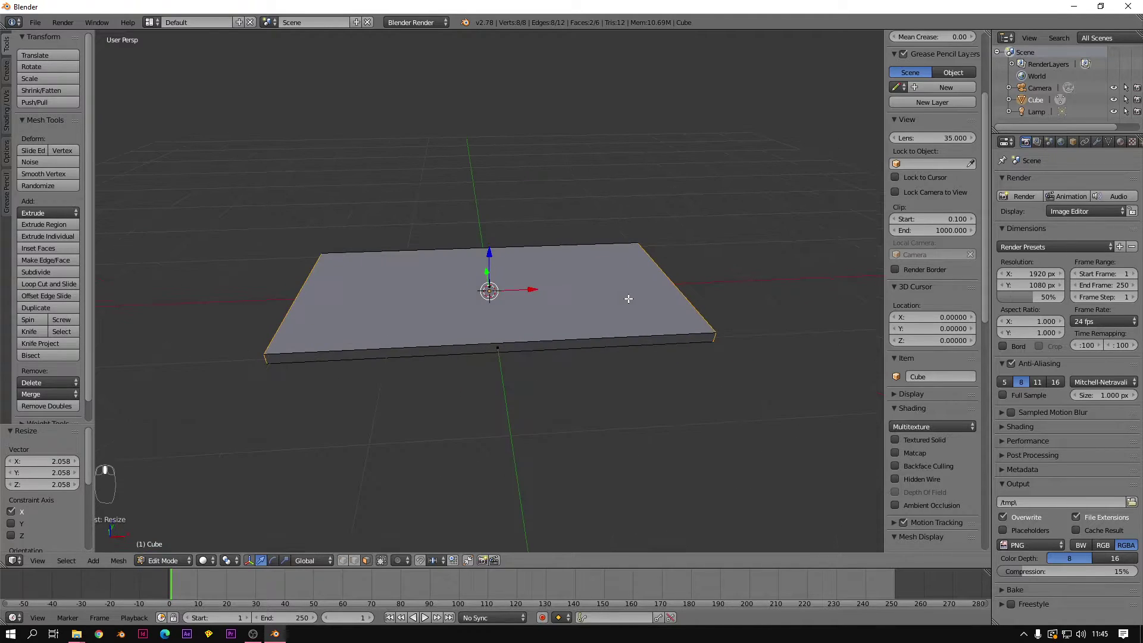
pyautogui.hotkey('ctrl', 'r')
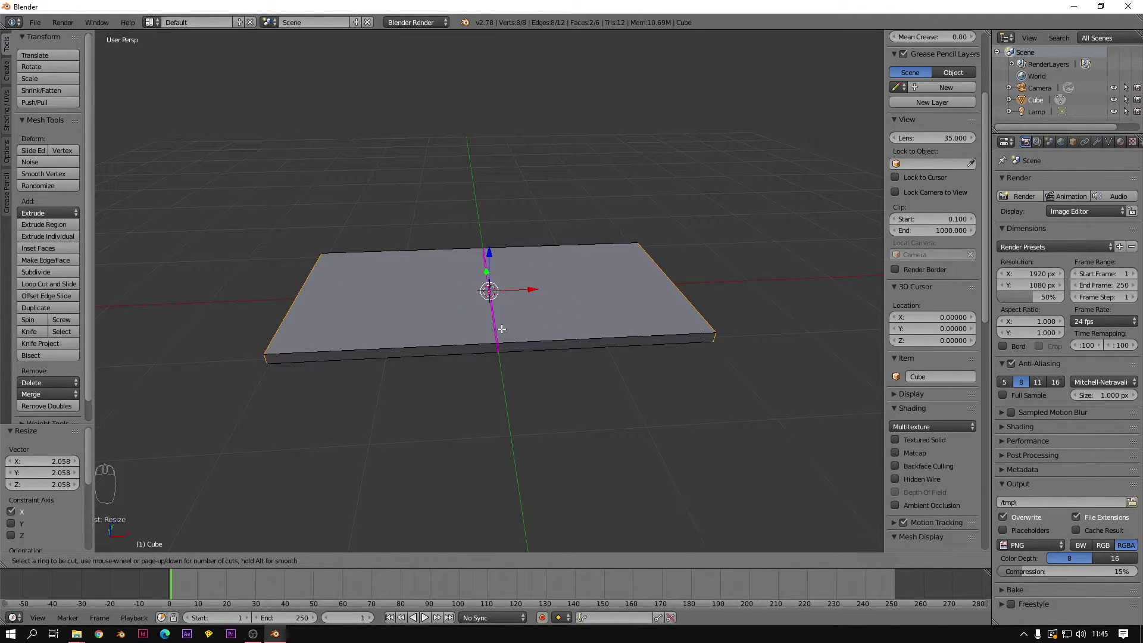
pyautogui.scroll(1, 501, 328)
pyautogui.scroll(-1, 502, 328)
pyautogui.scroll(1, 502, 329)
pyautogui.scroll(1, 502, 328)
pyautogui.scroll(1, 501, 329)
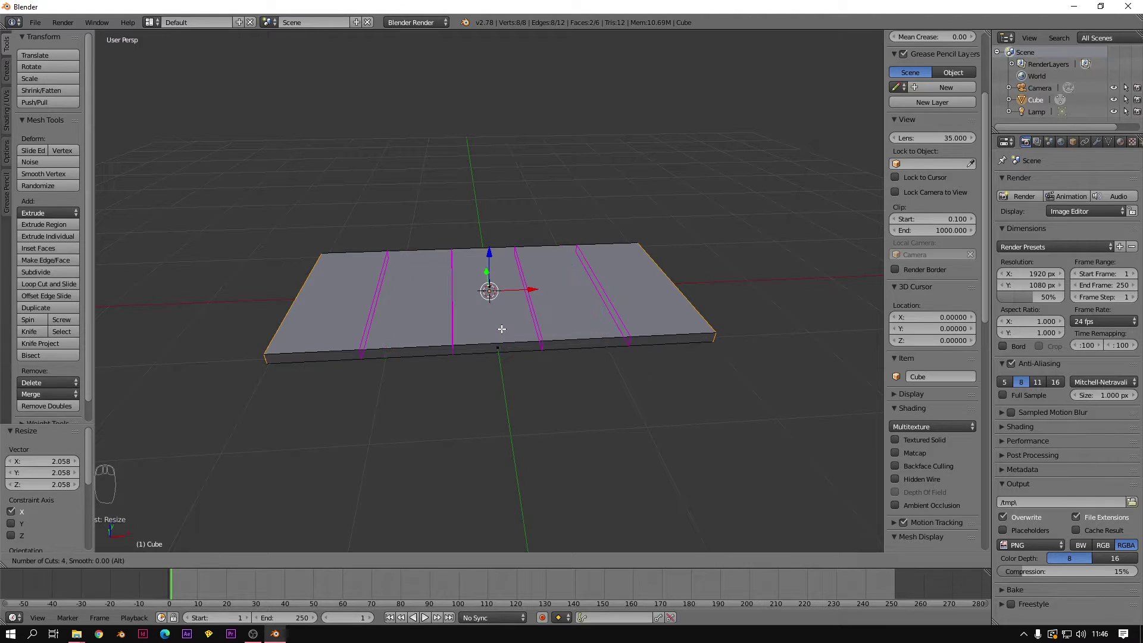
pyautogui.click(502, 329)
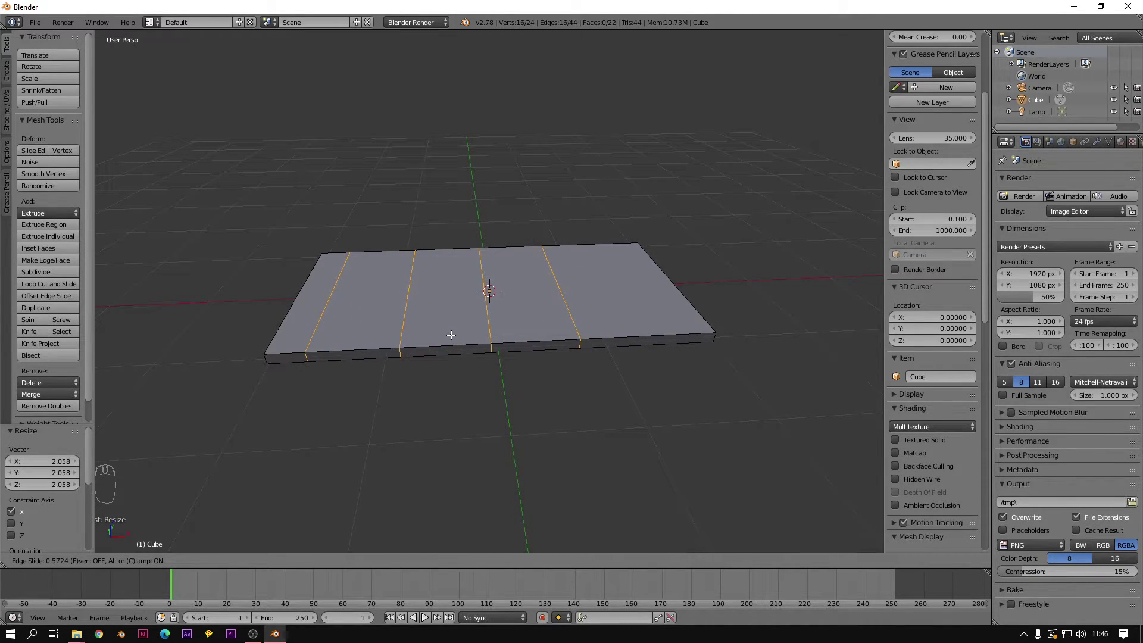
pyautogui.rightClick(451, 335)
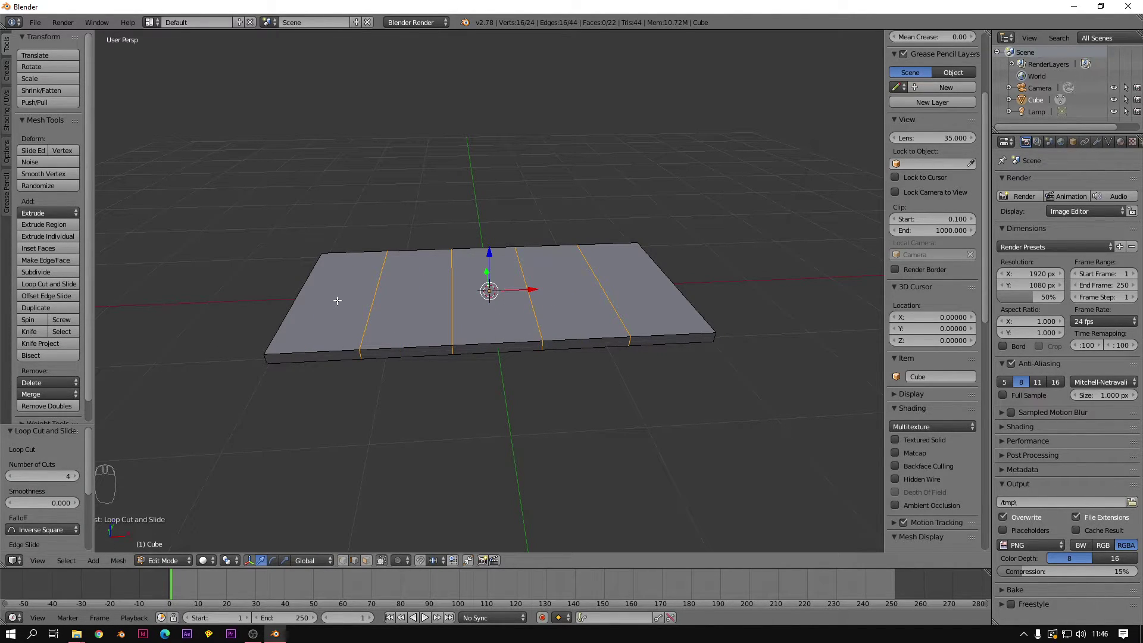
# Step: Try moving a single edge of the outermost cut at the slab's positive X end, and undo the move
pyautogui.moveTo(681, 316); pyautogui.dragTo(616, 334, button='middle')
pyautogui.rightClick(606, 296)
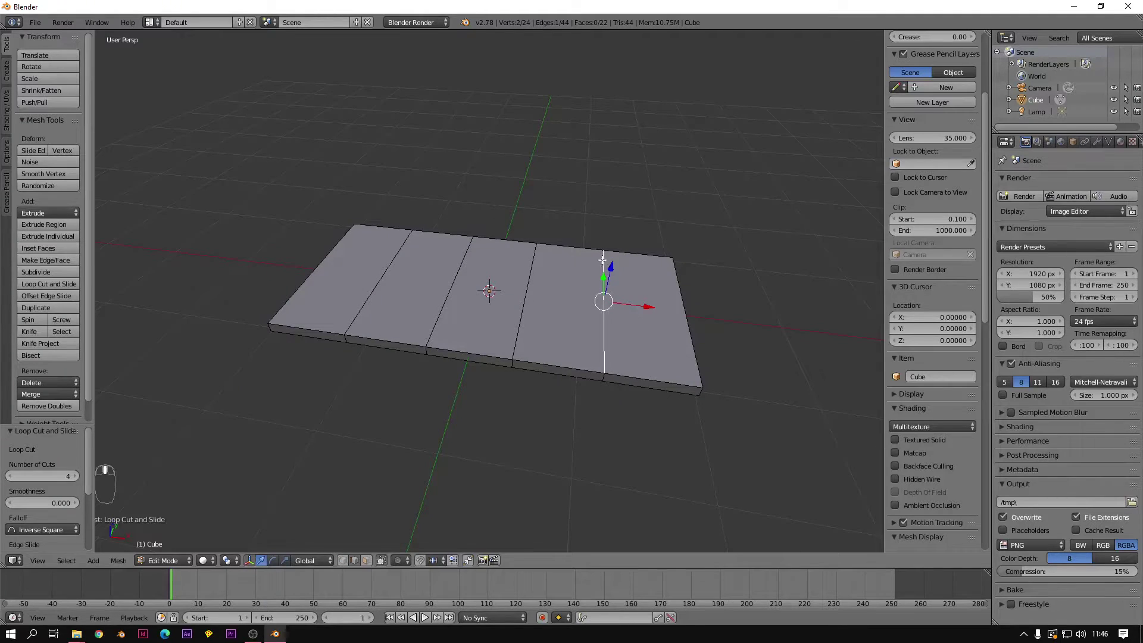
pyautogui.moveTo(603, 279); pyautogui.dragTo(611, 295, button='right')
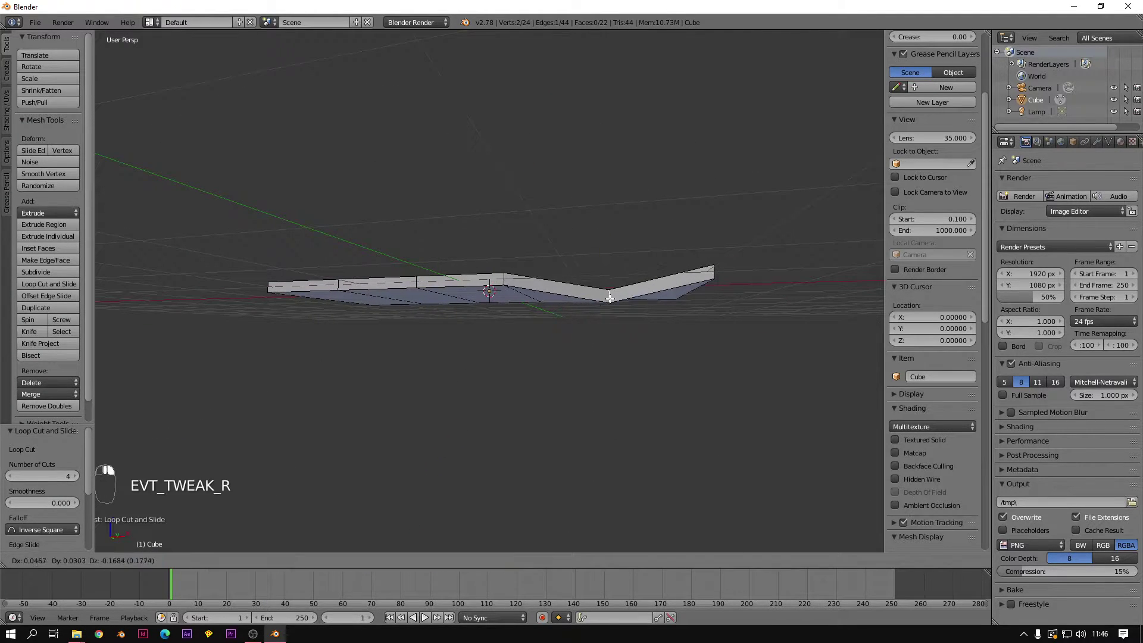
pyautogui.click(608, 296)
pyautogui.moveTo(629, 322); pyautogui.dragTo(609, 346, button='middle')
pyautogui.hotkey('ctrl', 'z')
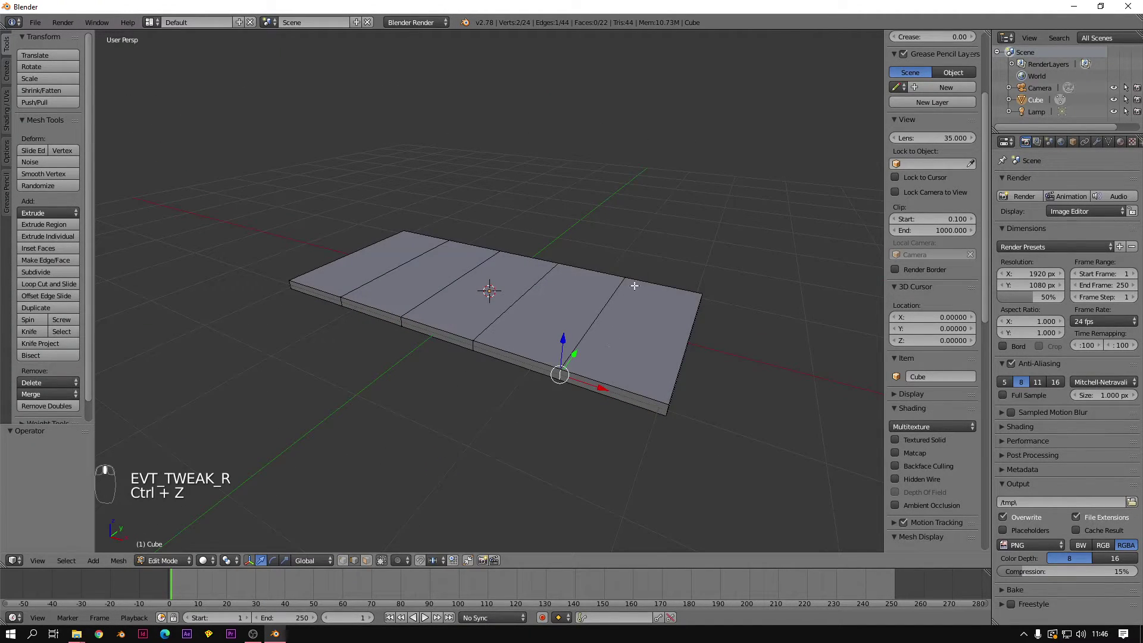
# Step: Try selecting the edges around the outermost cut one by one, and reselect them as a whole edge loop
pyautogui.keyDown('shift'); pyautogui.rightClick(595, 324); pyautogui.keyUp('shift')
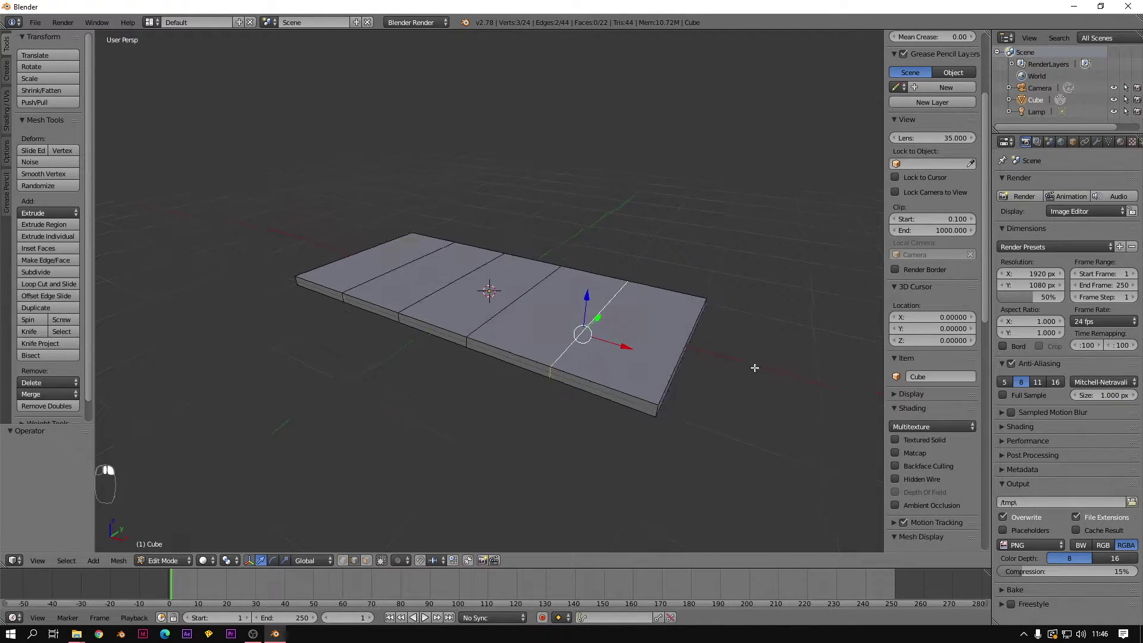
pyautogui.moveTo(761, 365); pyautogui.dragTo(598, 349, button='middle')
pyautogui.keyDown('shift'); pyautogui.rightClick(432, 334); pyautogui.keyUp('shift')
pyautogui.moveTo(396, 373); pyautogui.dragTo(582, 335, button='middle')
pyautogui.keyDown('shift'); pyautogui.rightClick(633, 245); pyautogui.keyUp('shift')
pyautogui.keyDown('shift'); pyautogui.rightClick(633, 245); pyautogui.keyUp('shift')
pyautogui.rightClick(580, 330)
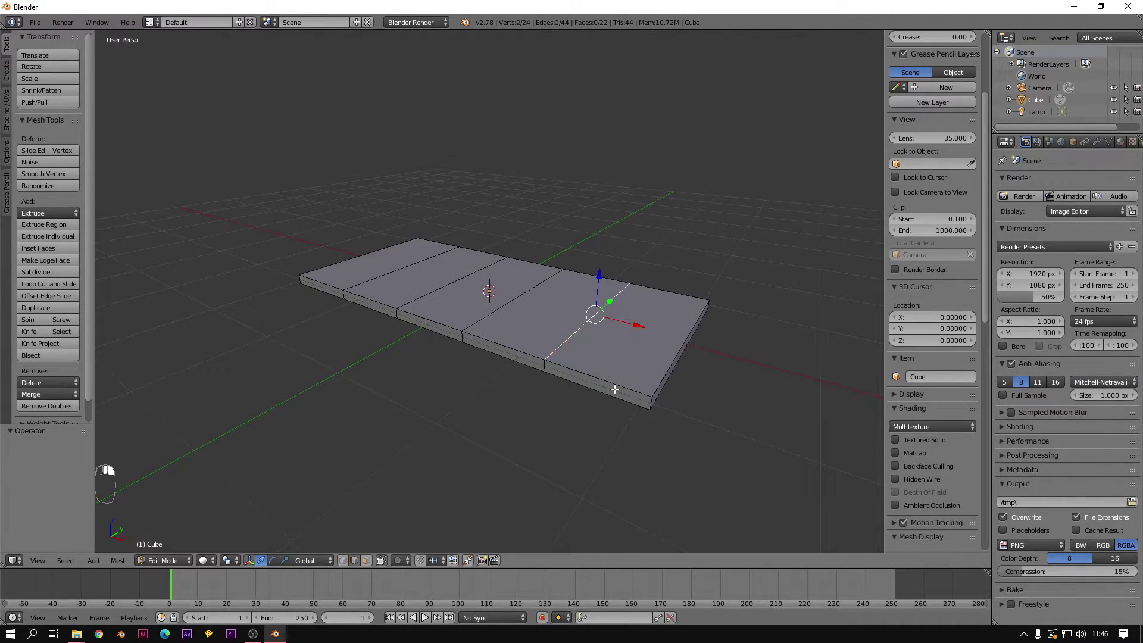
pyautogui.keyDown('alt'); pyautogui.rightClick(565, 339); pyautogui.keyUp('alt')
pyautogui.moveTo(614, 277); pyautogui.dragTo(608, 310, button='middle')
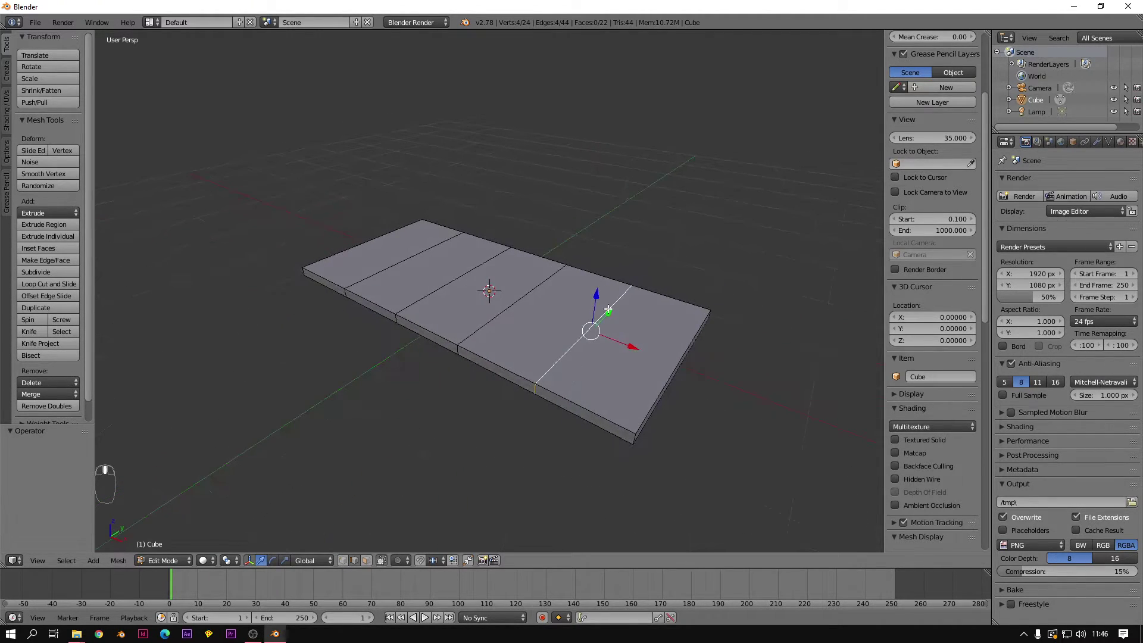
# Step: Select the two outermost edge loops and scale them apart along X by about 1.529, close to the slab's ends
pyautogui.moveTo(610, 403); pyautogui.dragTo(398, 348, button='middle')
pyautogui.keyDown('alt'); pyautogui.rightClick(375, 321); pyautogui.keyUp('alt')
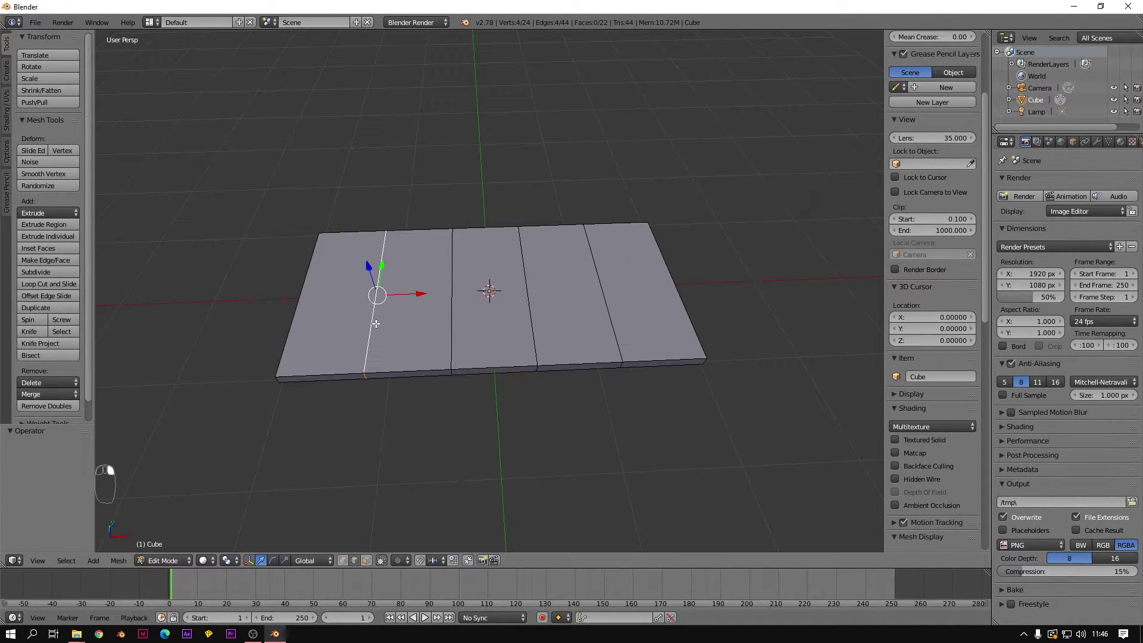
pyautogui.keyDown('alt'); pyautogui.keyDown('shift'); pyautogui.rightClick(612, 321); pyautogui.keyUp('shift'); pyautogui.keyUp('alt')
pyautogui.moveTo(611, 339); pyautogui.dragTo(559, 401, button='middle')
pyautogui.press('s')
pyautogui.press('x')
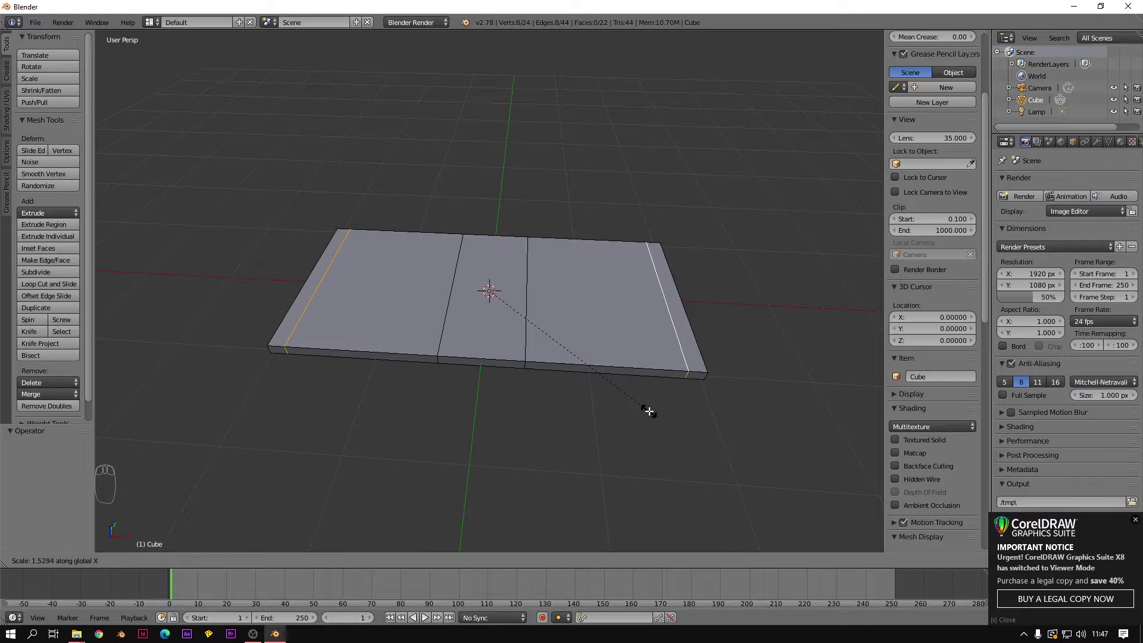
pyautogui.click(648, 408)
# Step: Try scaling a single inner edge loop along X by about 0.394
pyautogui.keyDown('alt'); pyautogui.rightClick(527, 329); pyautogui.keyUp('alt')
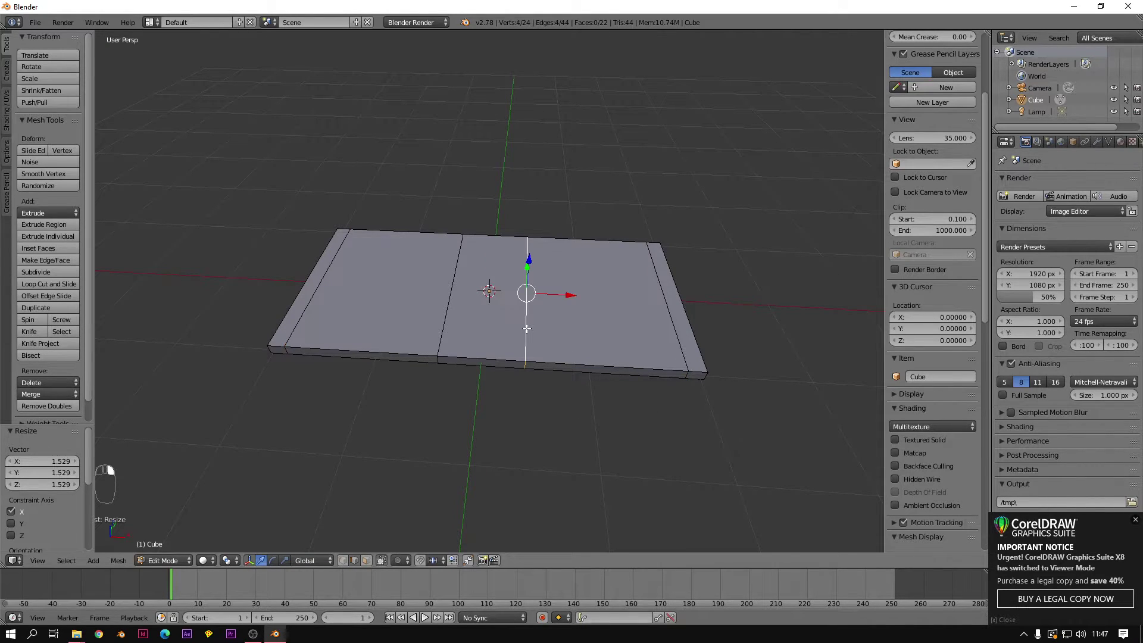
pyautogui.keyDown('alt'); pyautogui.rightClick(450, 312); pyautogui.keyUp('alt')
pyautogui.press('s')
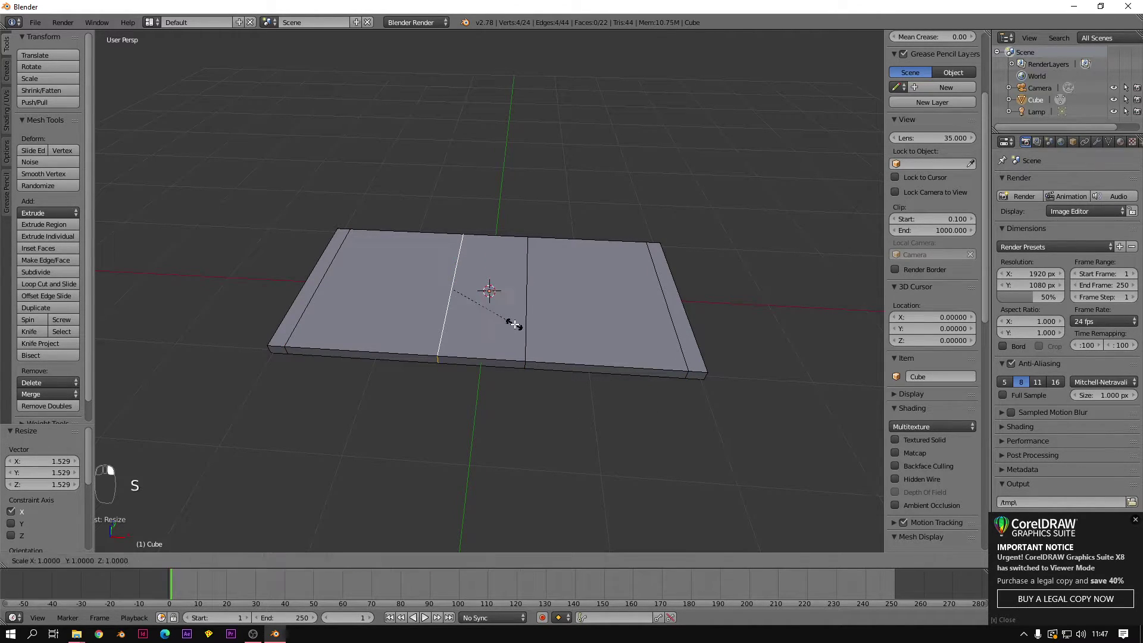
pyautogui.click(464, 313)
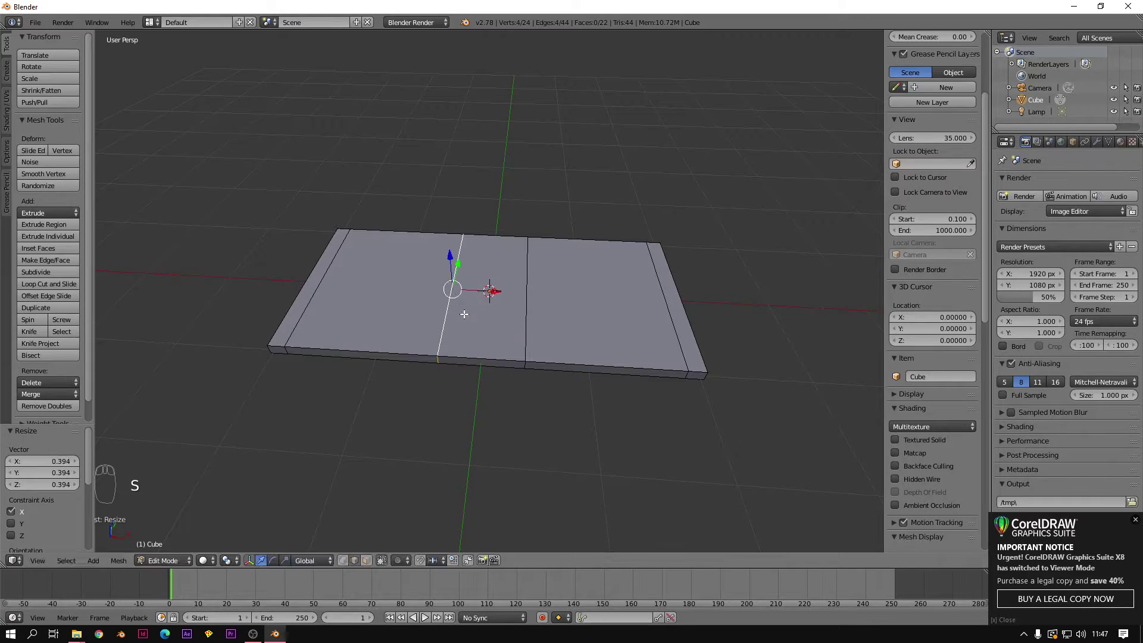
# Step: Select both inner edge loops and scale them apart along X by about 4.076, near the outer loops
pyautogui.keyDown('alt'); pyautogui.keyDown('shift'); pyautogui.rightClick(517, 304); pyautogui.keyUp('shift'); pyautogui.keyUp('alt')
pyautogui.keyDown('alt'); pyautogui.keyDown('shift'); pyautogui.rightClick(447, 295); pyautogui.keyUp('shift'); pyautogui.keyUp('alt')
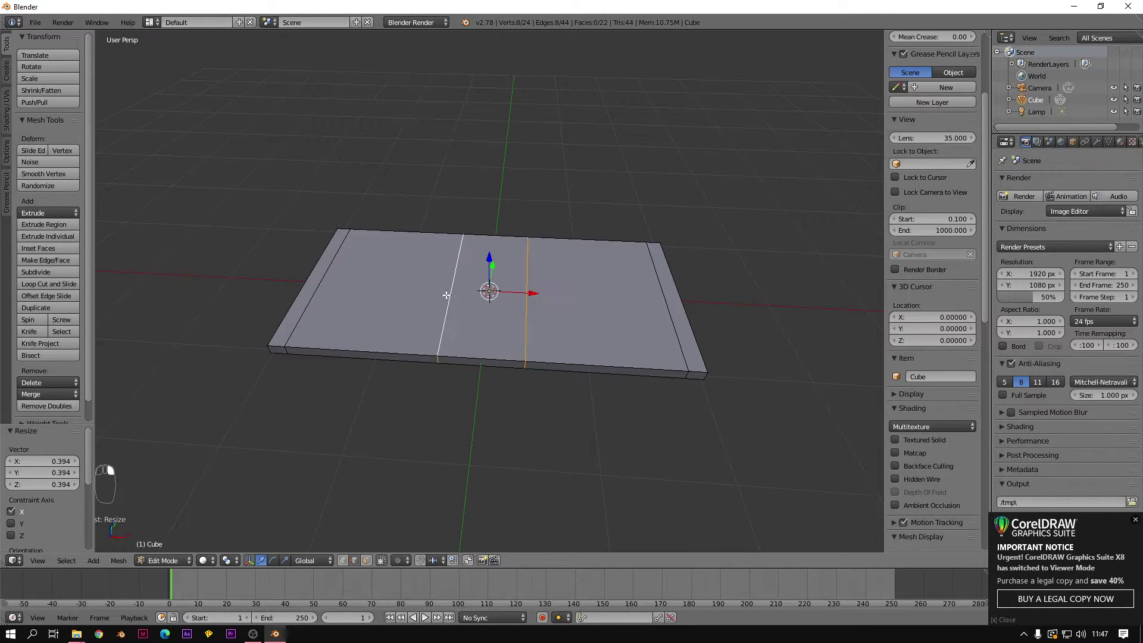
pyautogui.press('x')
pyautogui.press('s')
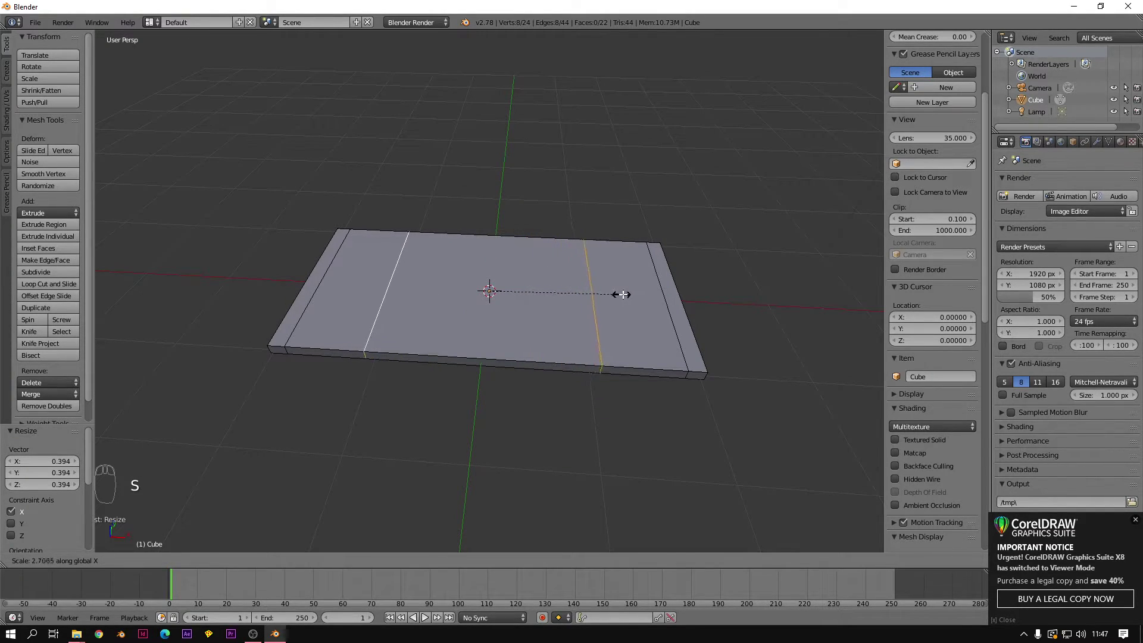
pyautogui.click(690, 297)
pyautogui.moveTo(572, 411); pyautogui.dragTo(446, 349, button='middle')
pyautogui.hotkey('ctrl', 'r')
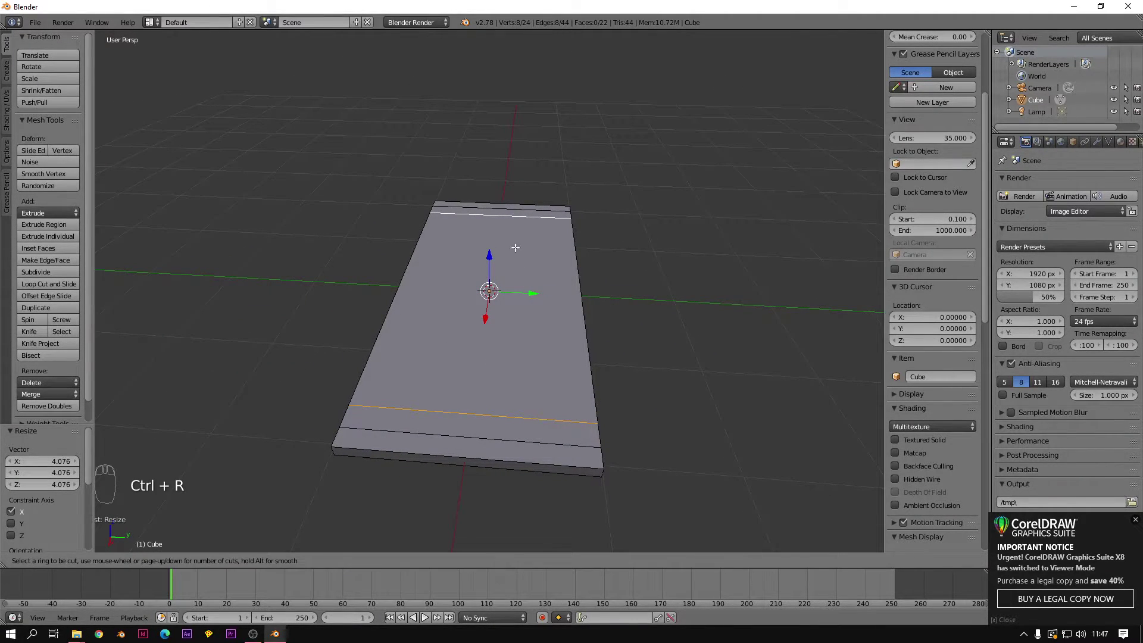
pyautogui.click(501, 219)
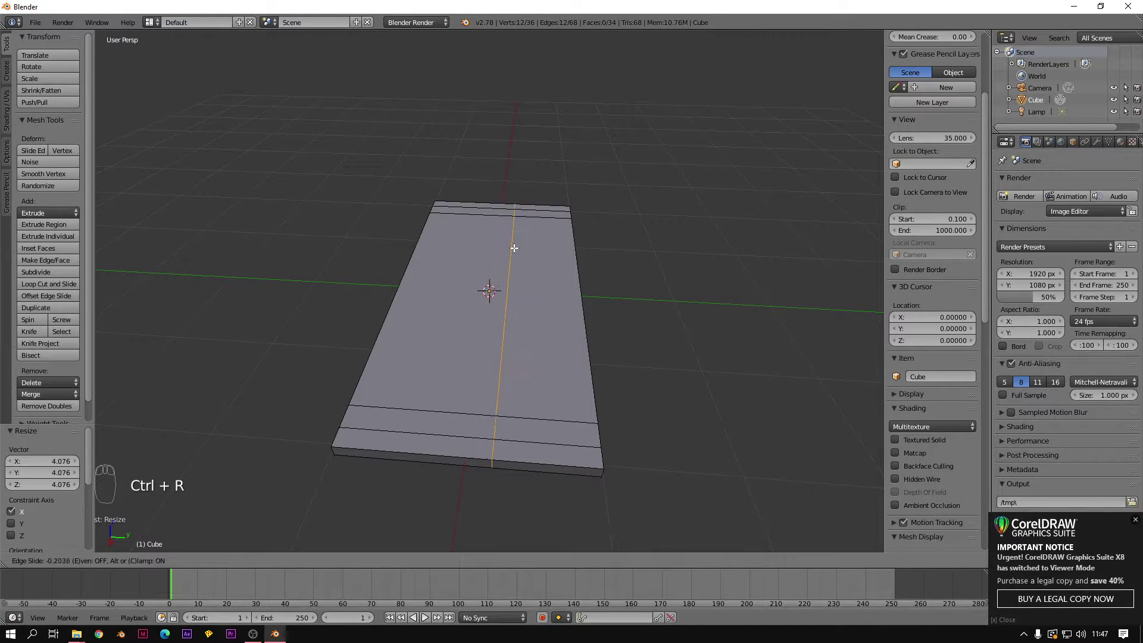
pyautogui.press('Escape')
pyautogui.hotkey('ctrl', 'z')
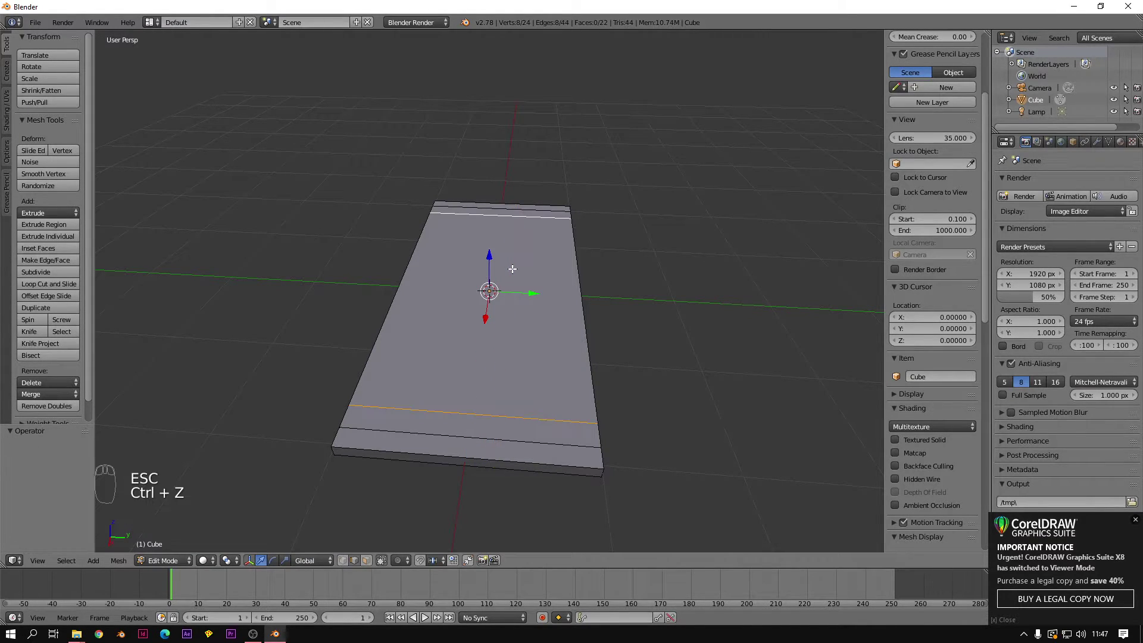
# Step: Add four loop cuts running lengthwise along the slab
pyautogui.hotkey('ctrl', 'r')
pyautogui.scroll(3, 492, 221)
pyautogui.click(493, 221)
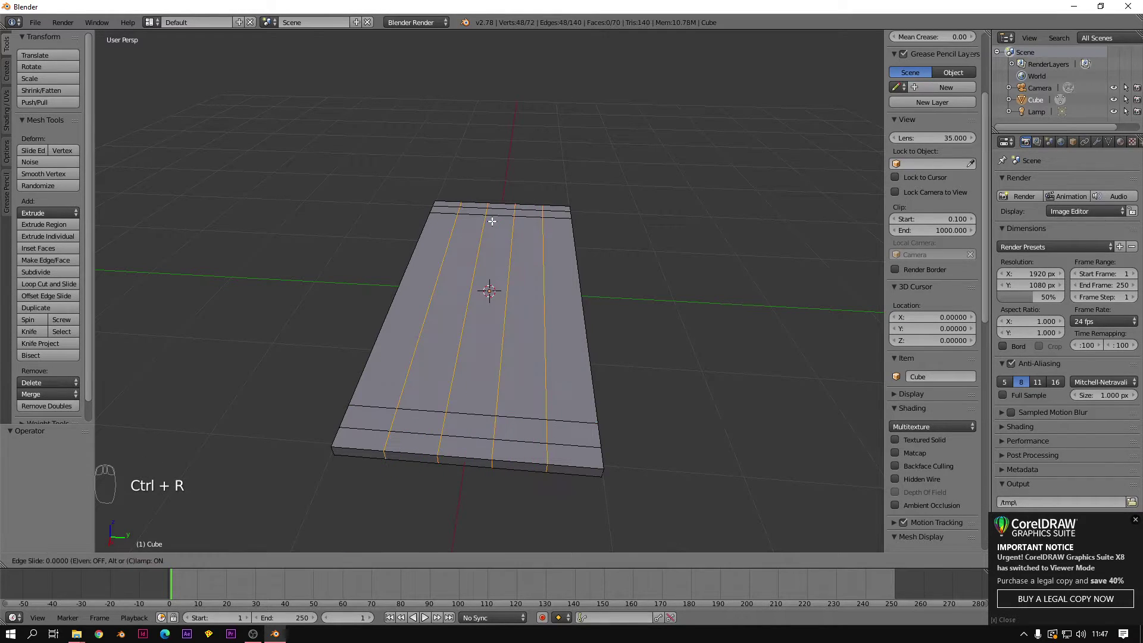
pyautogui.click(487, 254)
# Step: Select the two outermost lengthwise edge loops and scale them apart along Y by about 1.42, close to the slab's long sides
pyautogui.moveTo(455, 313); pyautogui.dragTo(558, 323, button='middle')
pyautogui.keyDown('alt'); pyautogui.rightClick(470, 358); pyautogui.keyUp('alt')
pyautogui.keyDown('alt'); pyautogui.rightClick(585, 328); pyautogui.keyUp('alt')
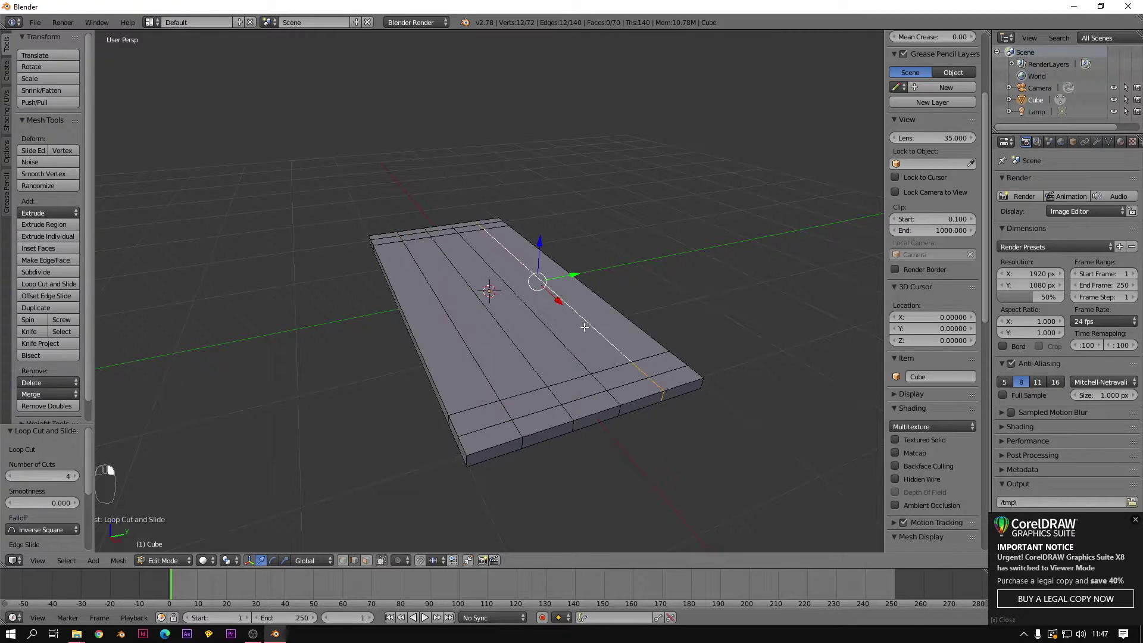
pyautogui.keyDown('alt'); pyautogui.keyDown('shift'); pyautogui.rightClick(476, 346); pyautogui.keyUp('shift'); pyautogui.keyUp('alt')
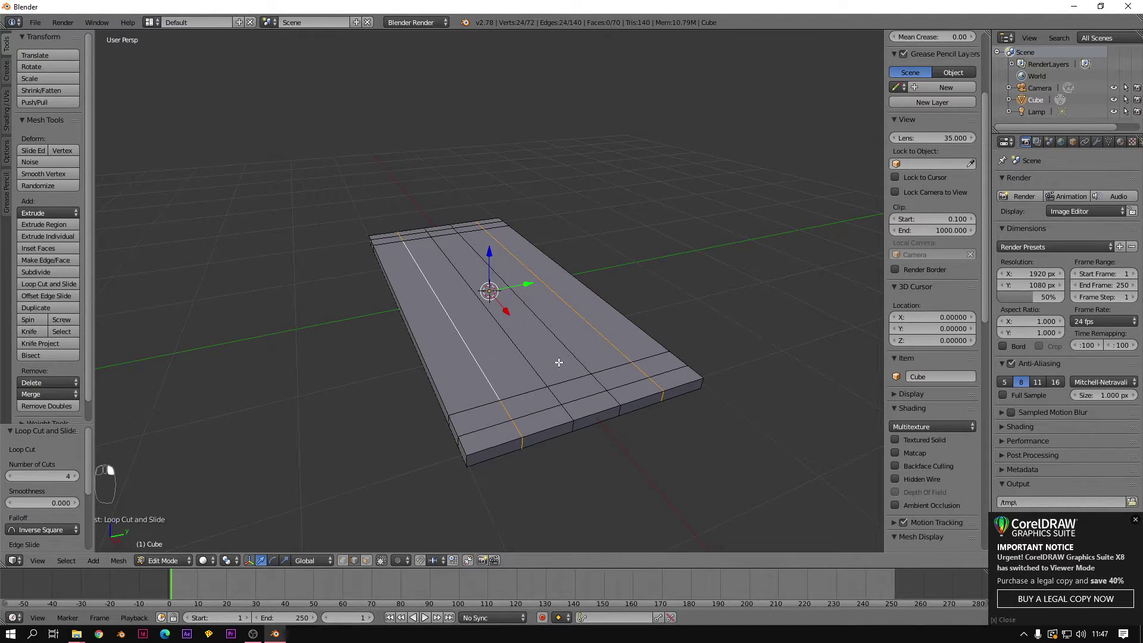
pyautogui.press('s')
pyautogui.press('y')
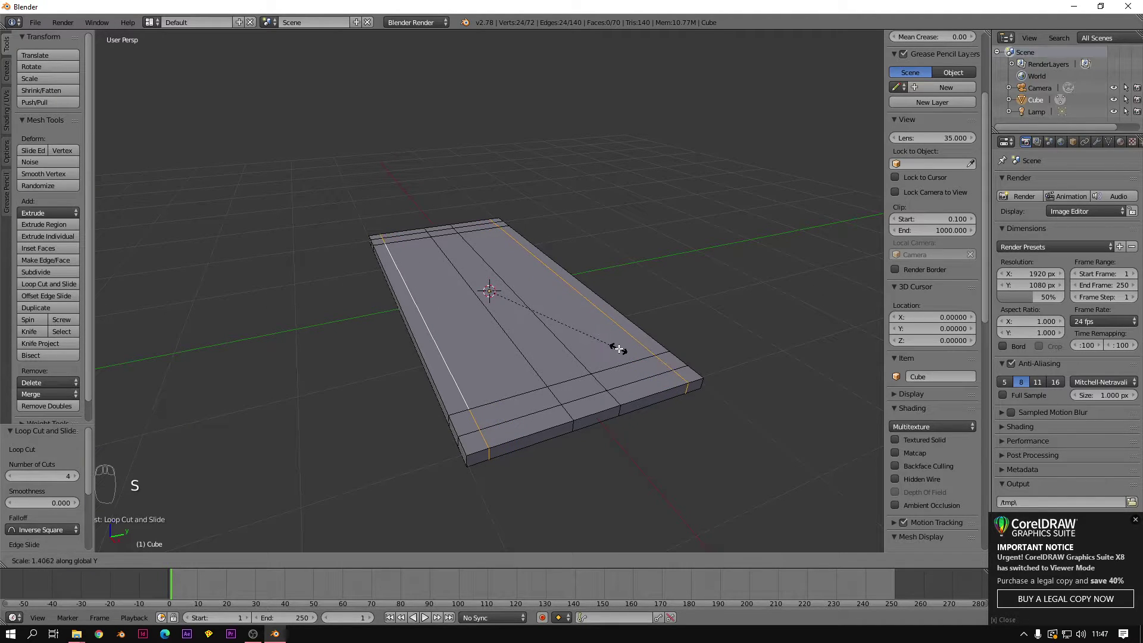
pyautogui.click(619, 348)
# Step: Select both inner lengthwise edge loops running along the middle of the slab
pyautogui.keyDown('alt'); pyautogui.rightClick(574, 351); pyautogui.keyUp('alt')
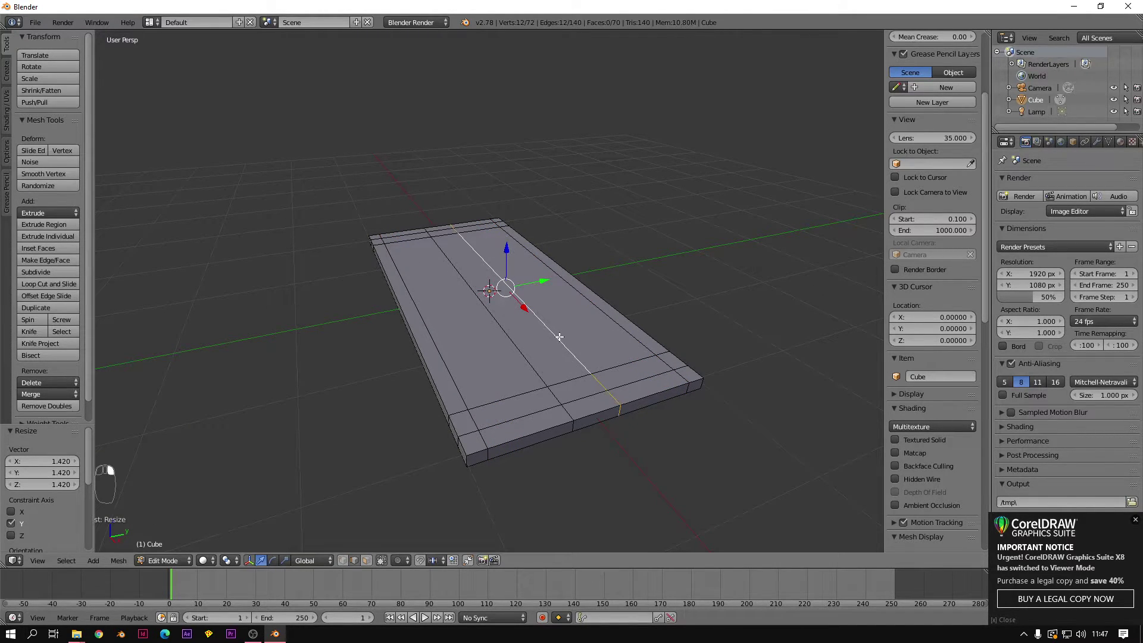
pyautogui.keyDown('alt'); pyautogui.keyDown('shift'); pyautogui.rightClick(510, 346); pyautogui.keyUp('shift'); pyautogui.keyUp('alt')
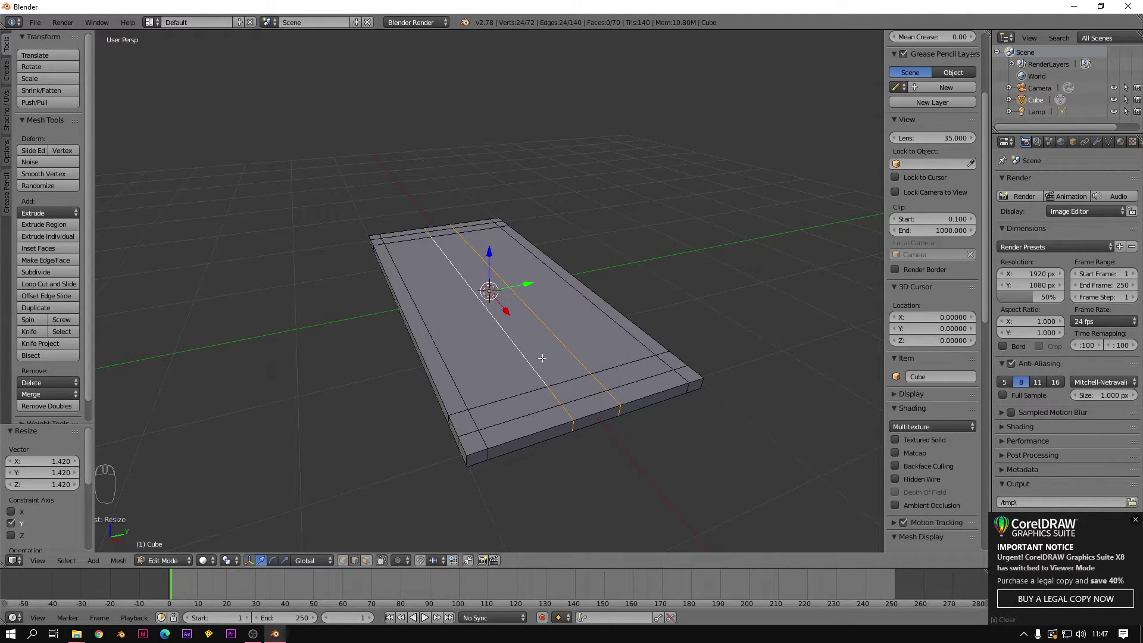
pyautogui.press('y')
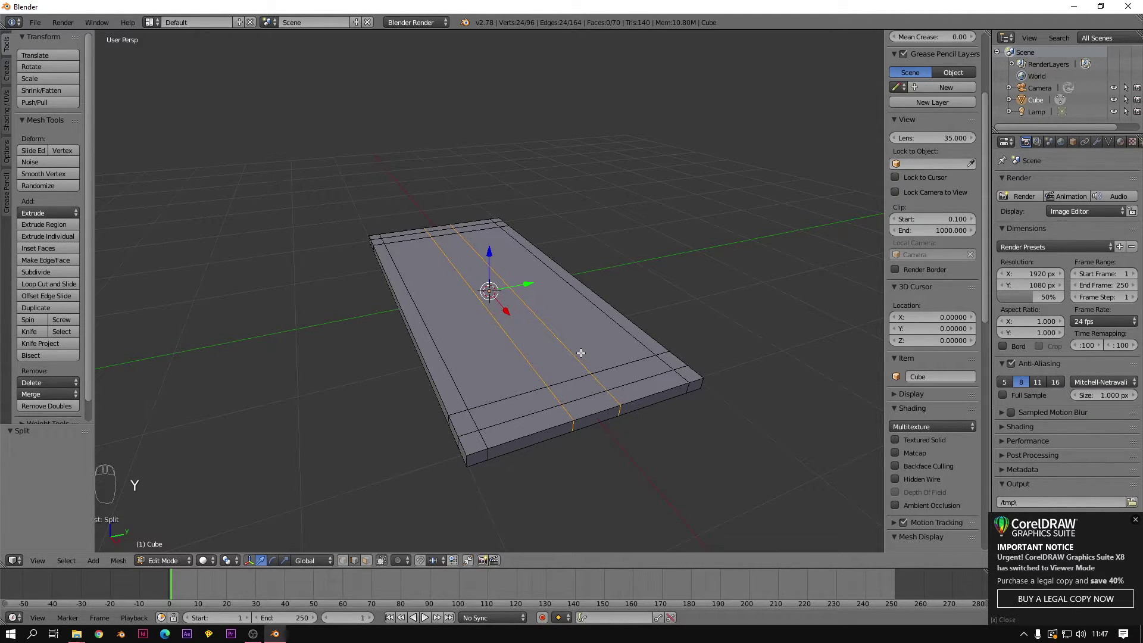
pyautogui.press('s')
pyautogui.press('y')
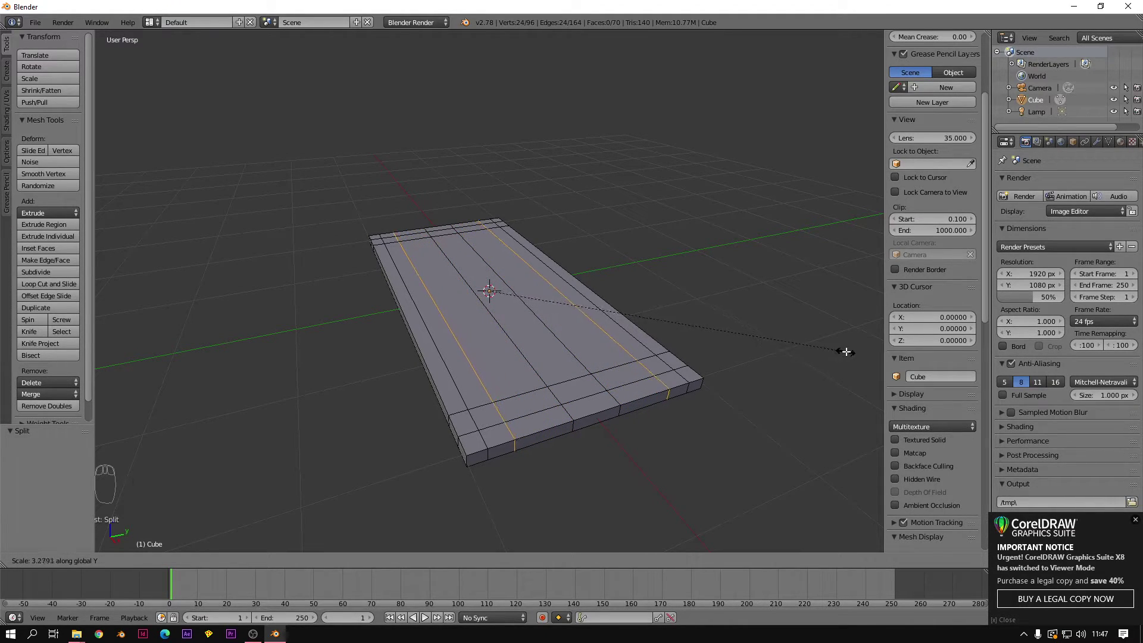
pyautogui.click(789, 348)
pyautogui.hotkey('ctrl', 'z')
pyautogui.hotkey('ctrl', 'z')
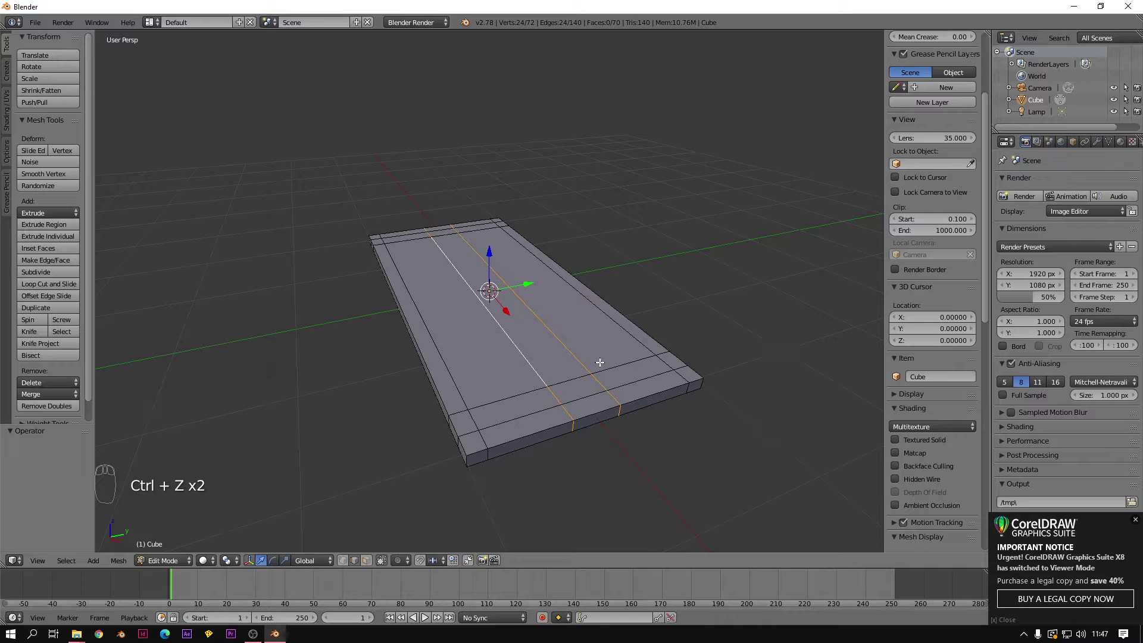
# Step: Scale the two selected inner lengthwise loops apart along Y by about 3.383, near the outer loops
pyautogui.press('s')
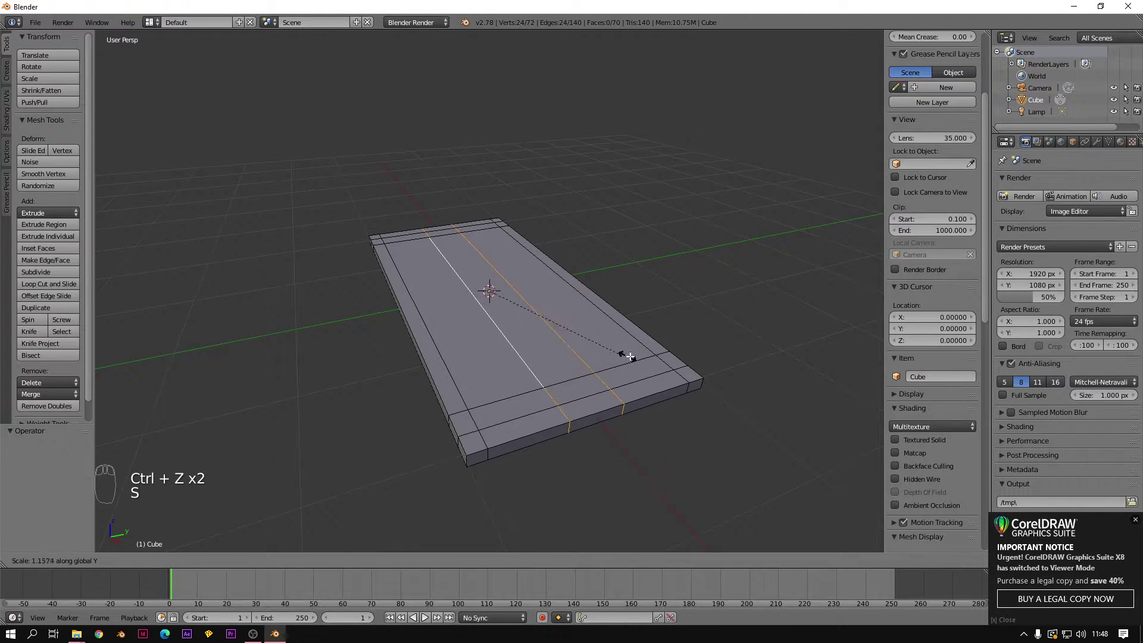
pyautogui.click(126, 375)
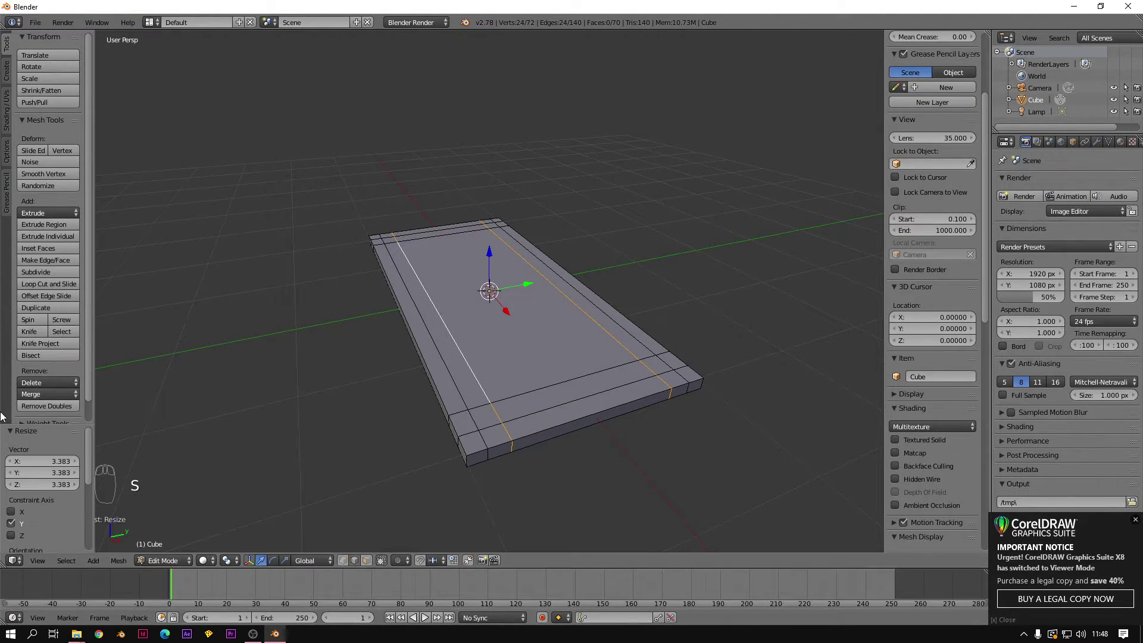
# Step: Switch to face selection and select the eight narrow faces and corners forming the inner frame ring on the slab's underside
pyautogui.moveTo(350, 339); pyautogui.dragTo(433, 257, button='middle')
pyautogui.moveTo(629, 238)
pyautogui.mouseDown(button='middle')
pyautogui.moveTo(628, 271)
pyautogui.moveTo(646, 234)
pyautogui.mouseUp(button='middle')
pyautogui.rightClick(646, 203)
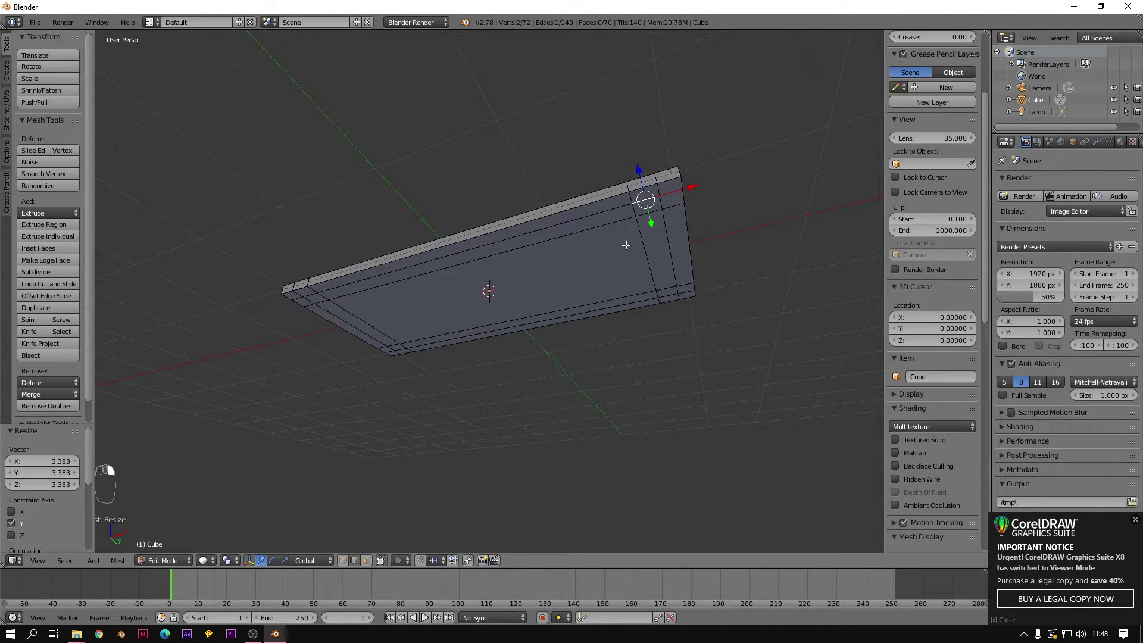
pyautogui.click(366, 560)
pyautogui.rightClick(435, 267)
pyautogui.keyDown('shift'); pyautogui.rightClick(310, 301); pyautogui.keyUp('shift')
pyautogui.keyDown('shift'); pyautogui.rightClick(341, 314); pyautogui.keyUp('shift')
pyautogui.keyDown('shift'); pyautogui.rightClick(394, 348); pyautogui.keyUp('shift')
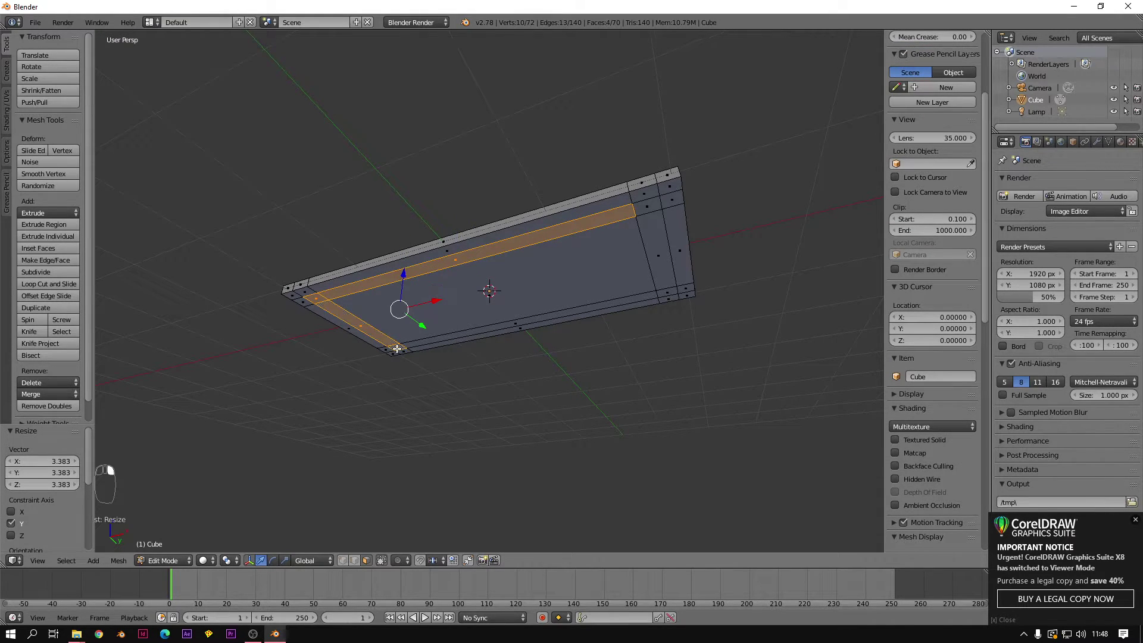
pyautogui.keyDown('shift'); pyautogui.rightClick(444, 337); pyautogui.keyUp('shift')
pyautogui.keyDown('shift'); pyautogui.rightClick(642, 245); pyautogui.keyUp('shift')
pyautogui.keyDown('shift'); pyautogui.rightClick(648, 209); pyautogui.keyUp('shift')
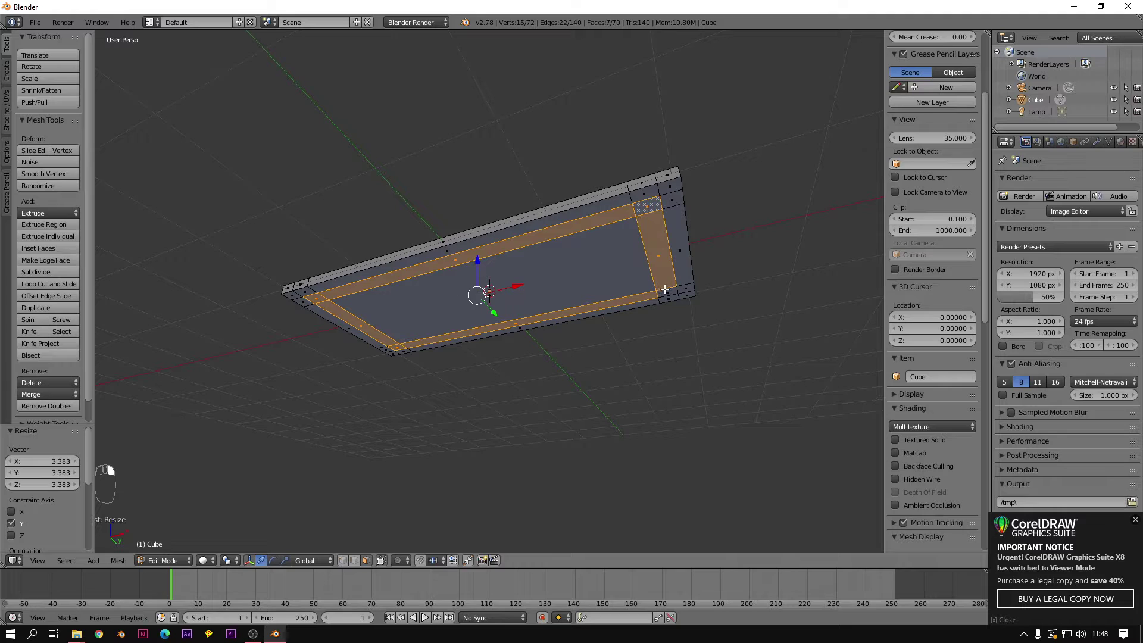
pyautogui.keyDown('shift'); pyautogui.rightClick(665, 294); pyautogui.keyUp('shift')
# Step: Extrude the selected underside ring downward by about 0.359 to form a frame beneath the slab
pyautogui.moveTo(665, 294); pyautogui.dragTo(527, 322, button='middle')
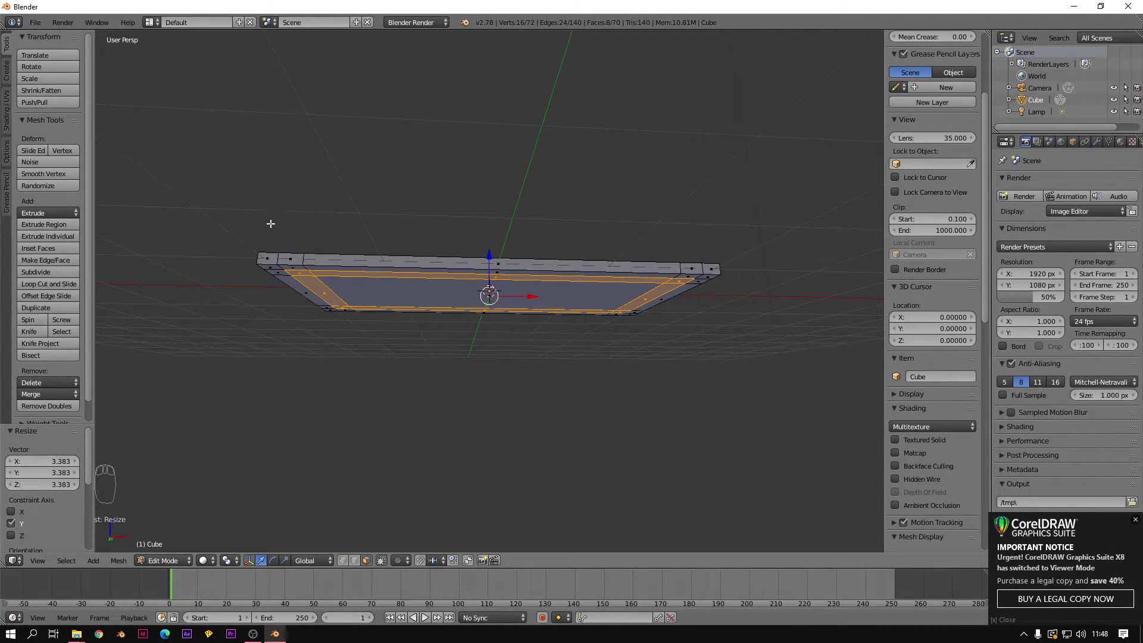
pyautogui.press('e')
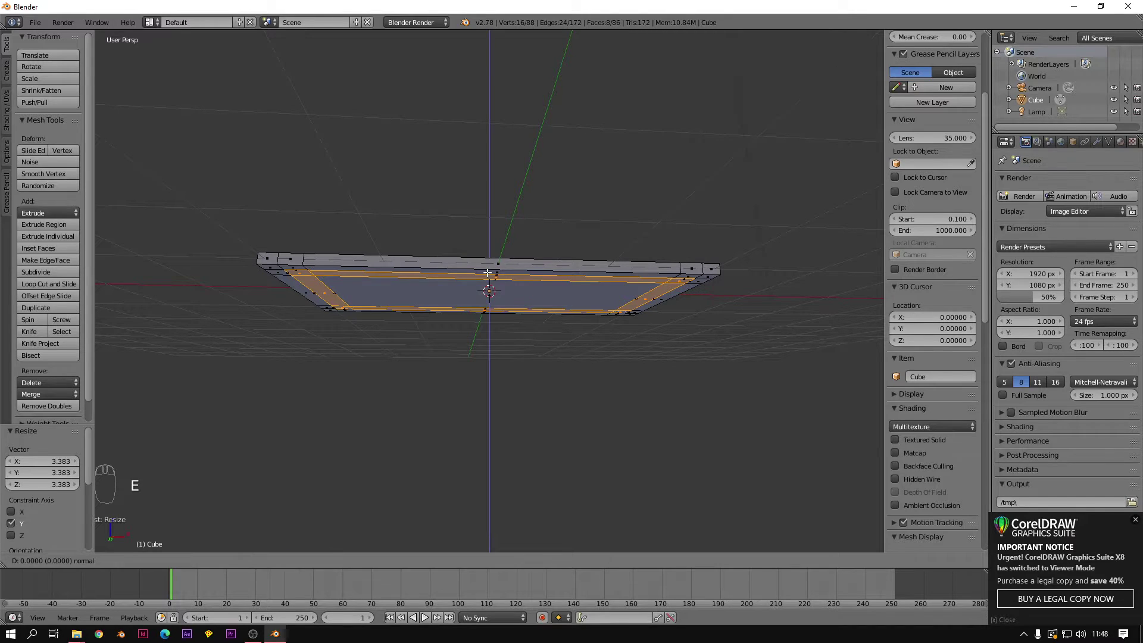
pyautogui.click(486, 304)
pyautogui.moveTo(486, 307); pyautogui.dragTo(394, 306, button='middle')
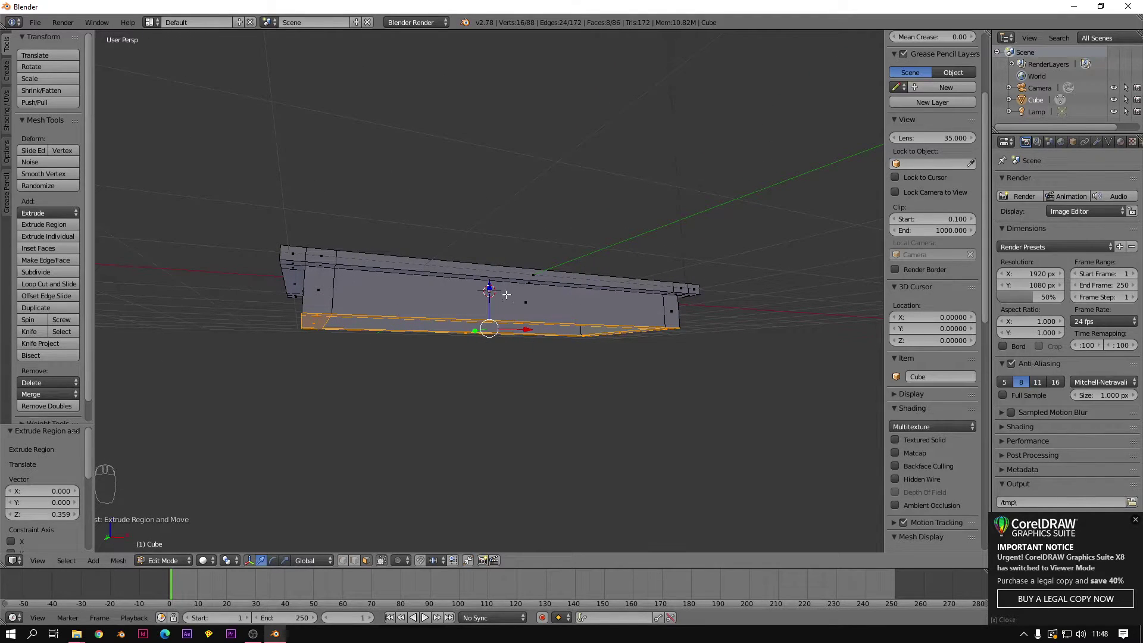
pyautogui.moveTo(500, 318); pyautogui.dragTo(622, 288, button='middle')
pyautogui.press('KP_1')
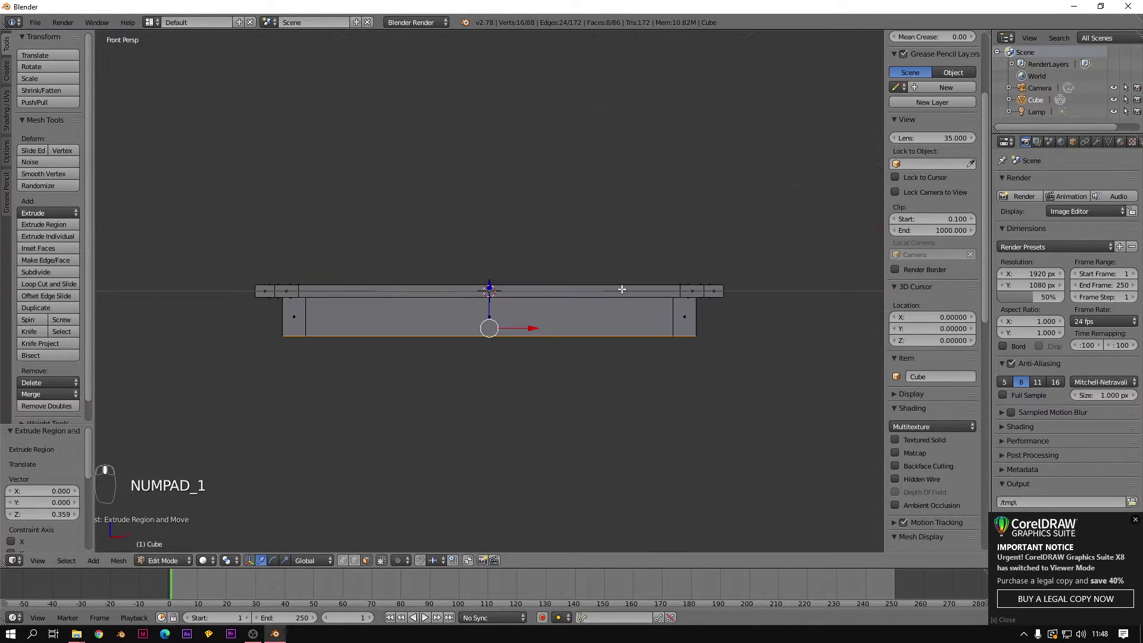
# Step: Select the long outer side face of the extruded frame between its corner blocks
pyautogui.moveTo(572, 316); pyautogui.dragTo(550, 330, button='middle')
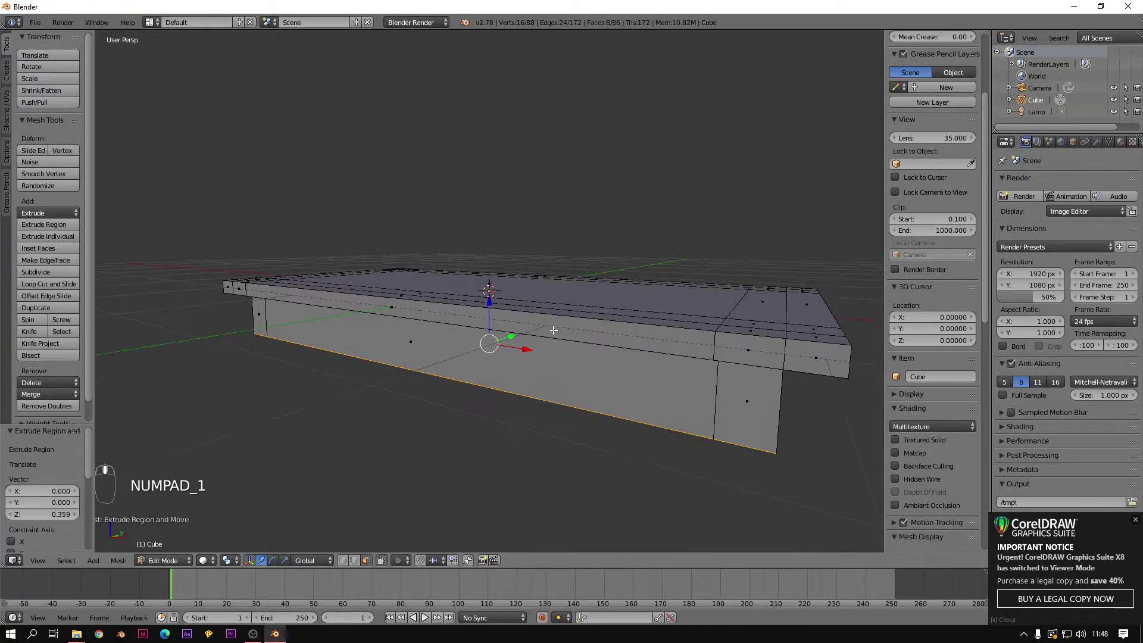
pyautogui.rightClick(462, 348)
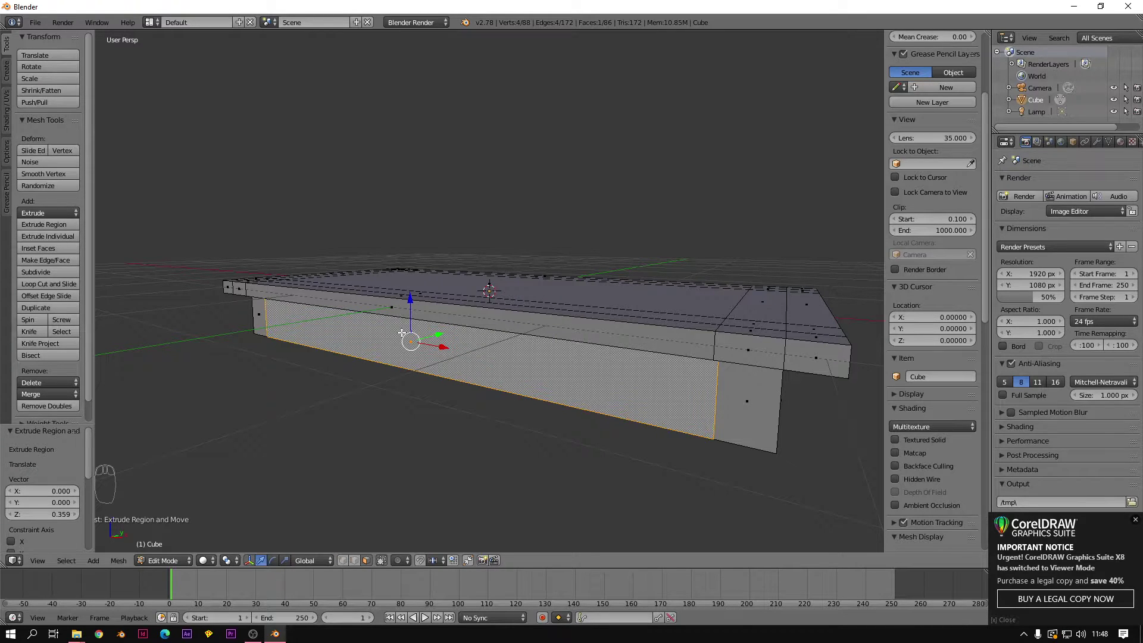
pyautogui.moveTo(401, 338); pyautogui.dragTo(368, 343, button='middle')
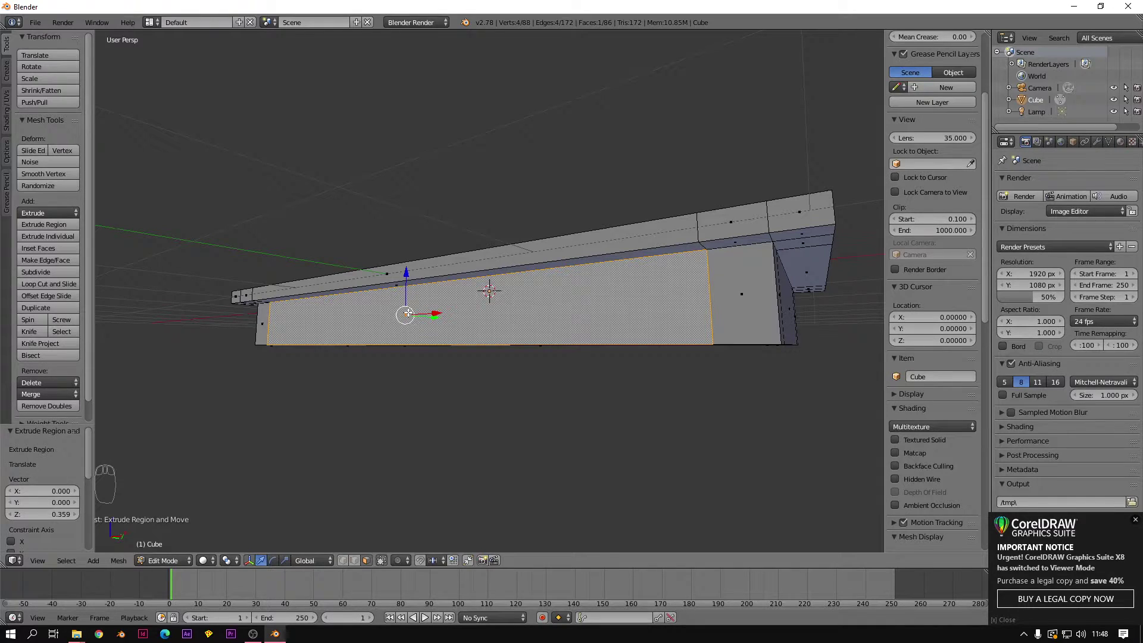
# Step: Try deleting the selected long outer side face of the frame
pyautogui.press('Delete')
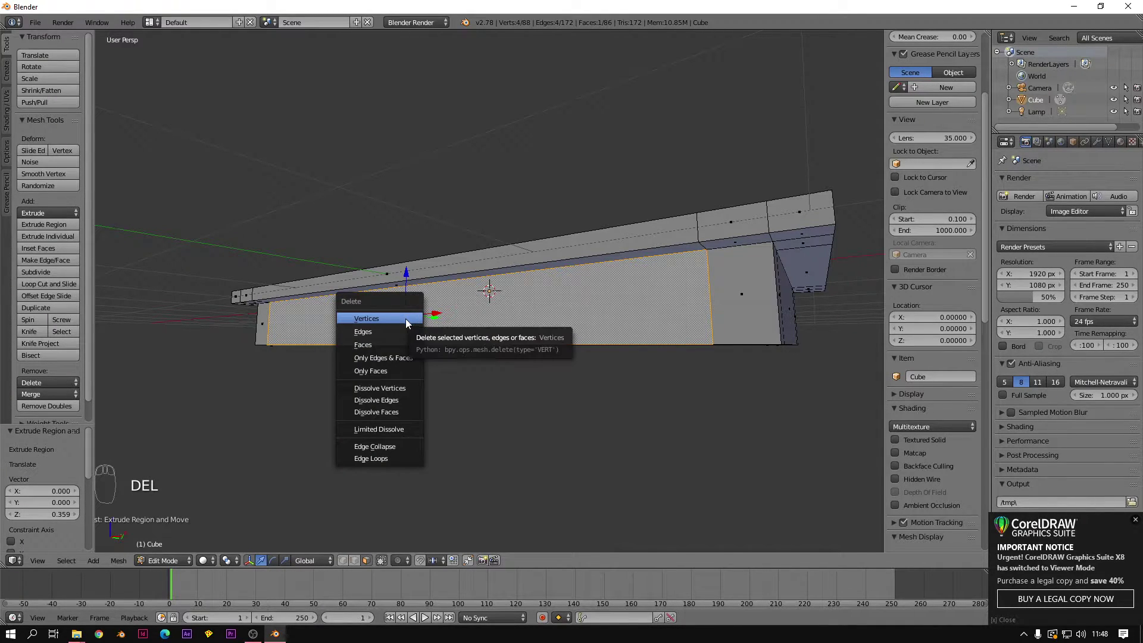
pyautogui.press('Delete')
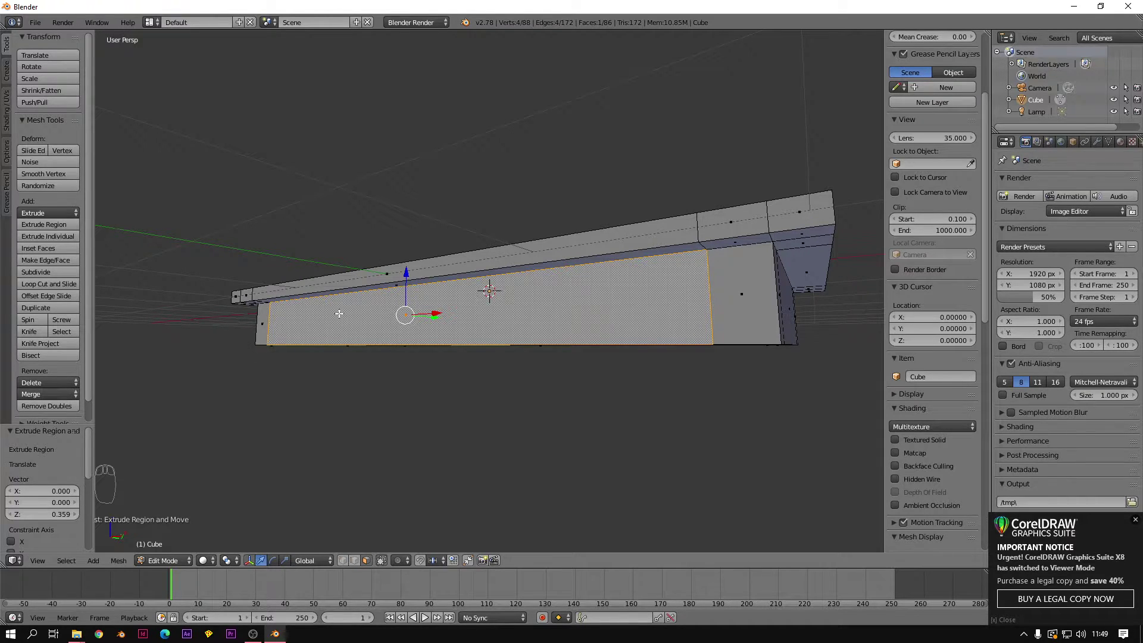
pyautogui.press('Delete')
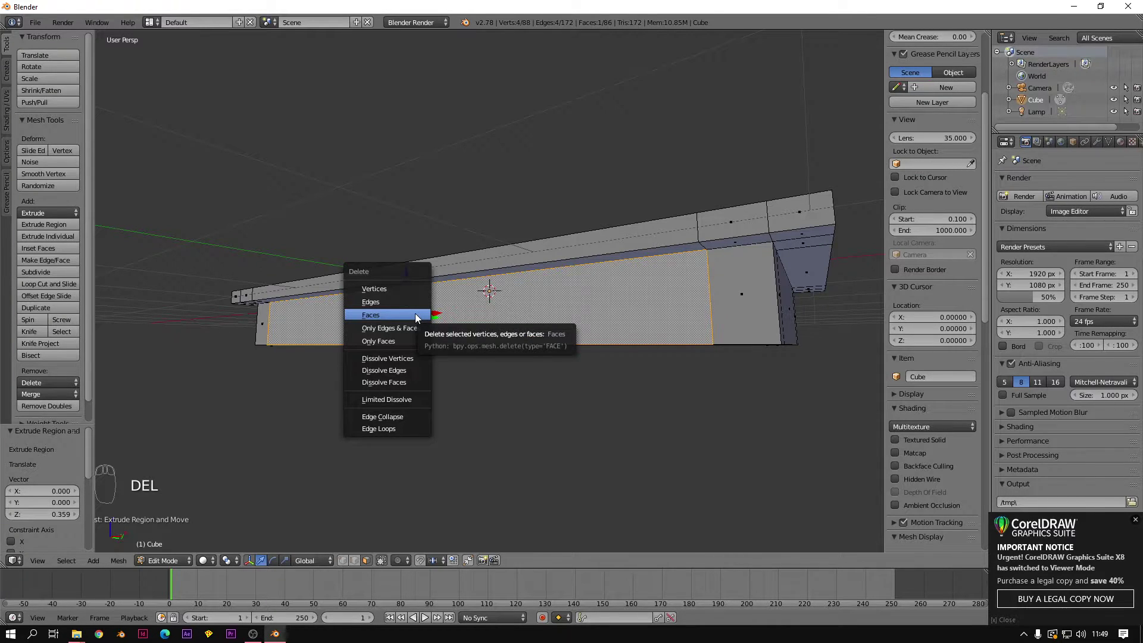
pyautogui.click(415, 313)
pyautogui.moveTo(416, 314); pyautogui.dragTo(184, 328, button='middle')
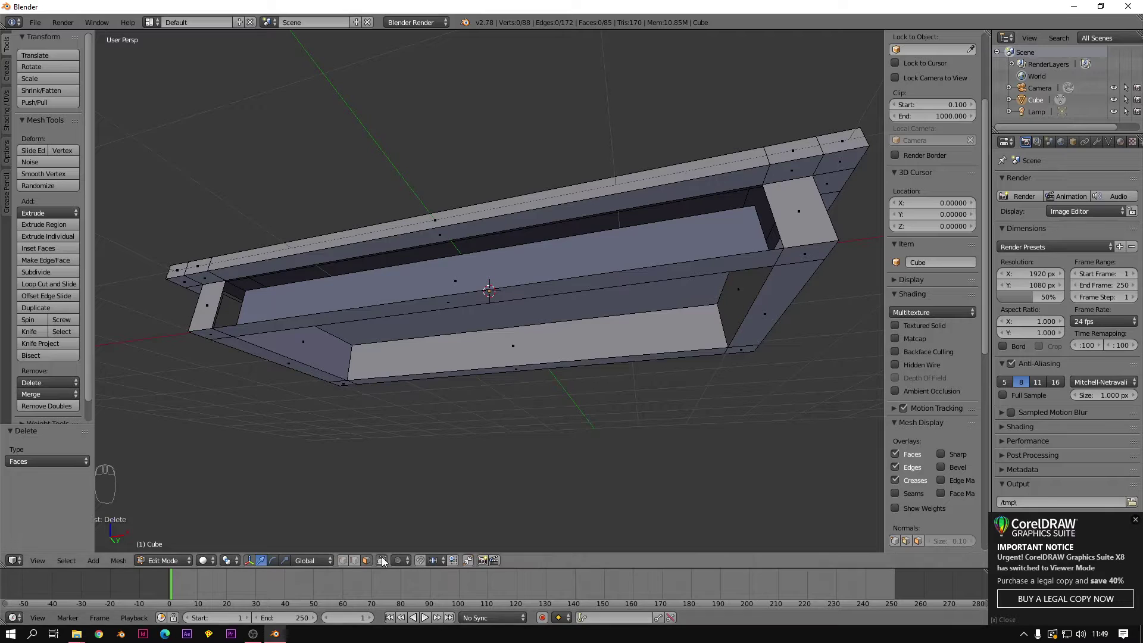
pyautogui.click(366, 560)
pyautogui.rightClick(213, 326)
pyautogui.moveTo(214, 326); pyautogui.dragTo(321, 365, button='middle')
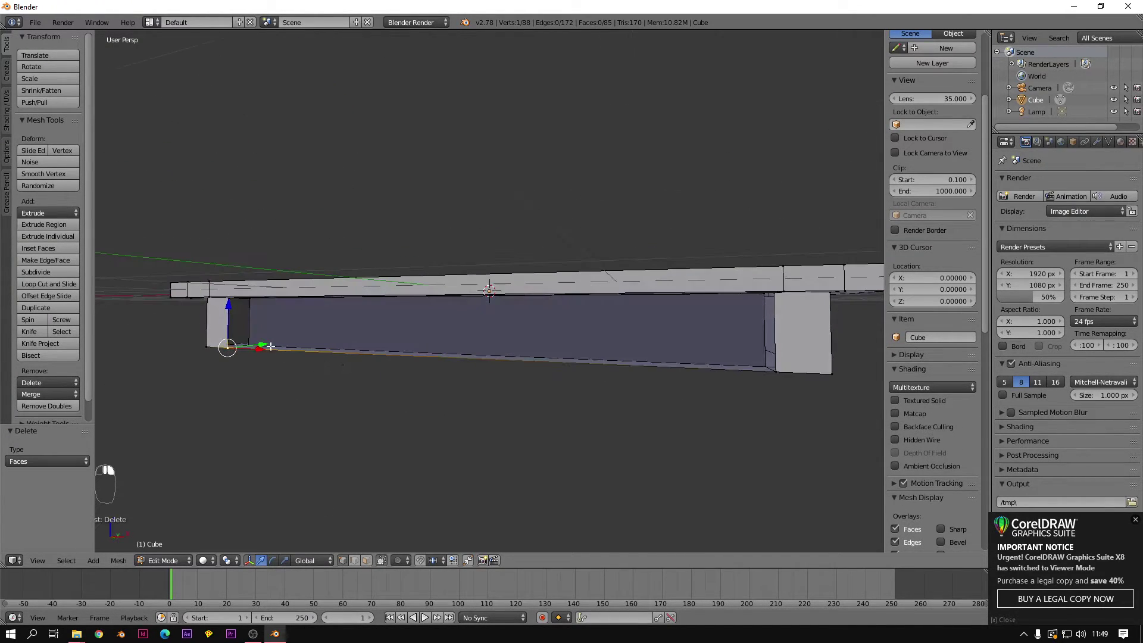
pyautogui.hotkey('ctrl', 'z')
pyautogui.hotkey('ctrl', 'z')
pyautogui.hotkey('ctrl', 'z')
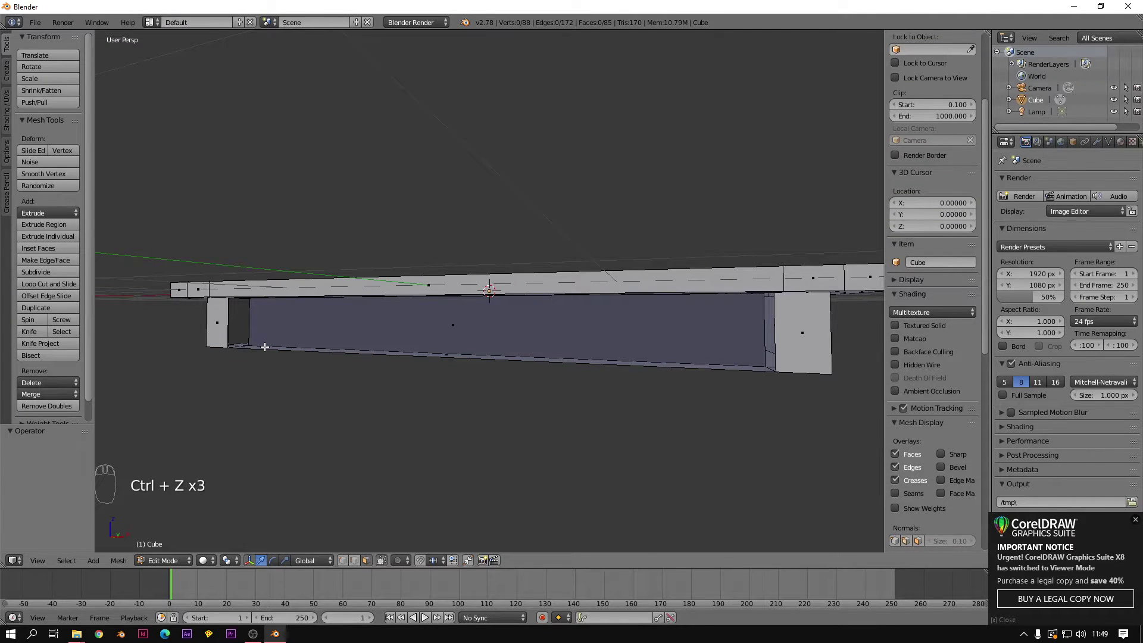
pyautogui.hotkey('ctrl', 'z')
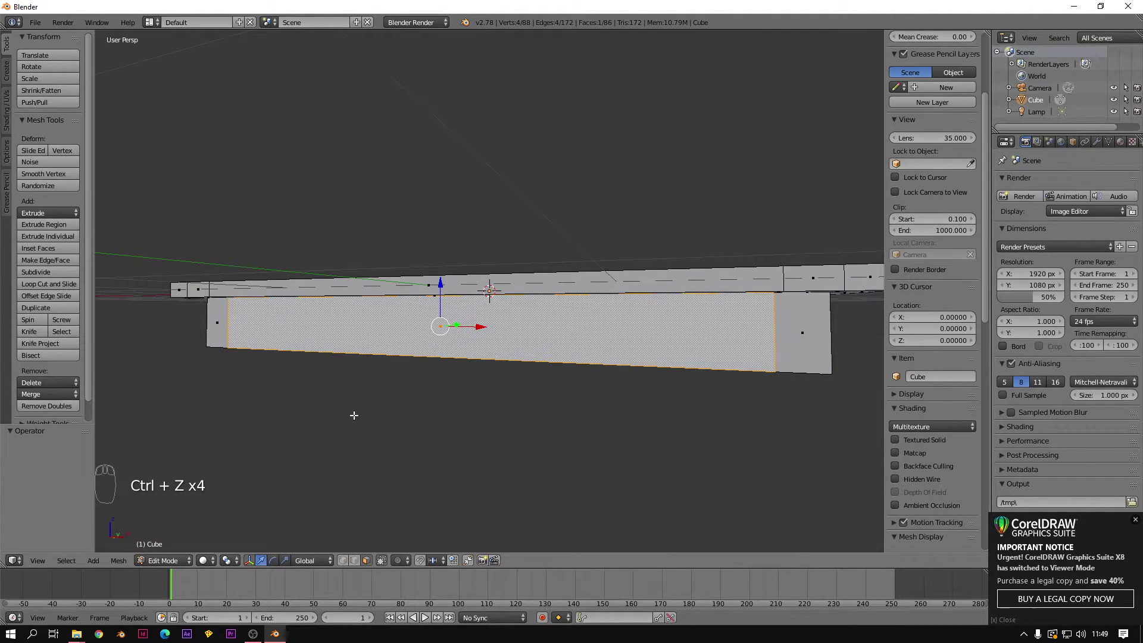
# Step: Try deleting the vertices of the selected long side face
pyautogui.moveTo(254, 357); pyautogui.dragTo(220, 324, button='middle')
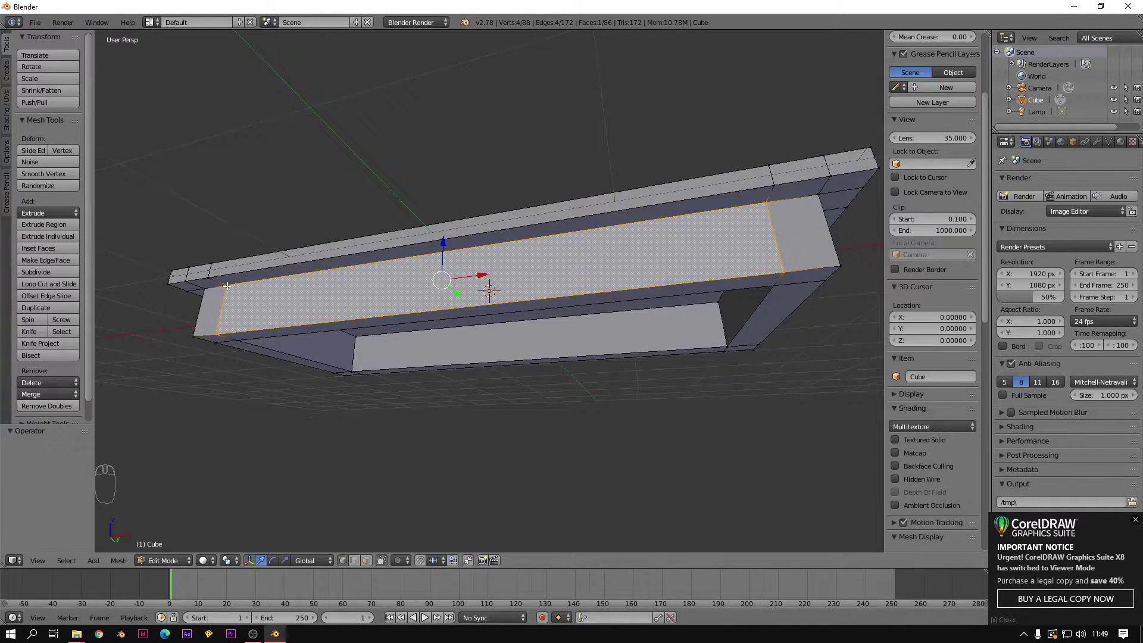
pyautogui.press('Delete')
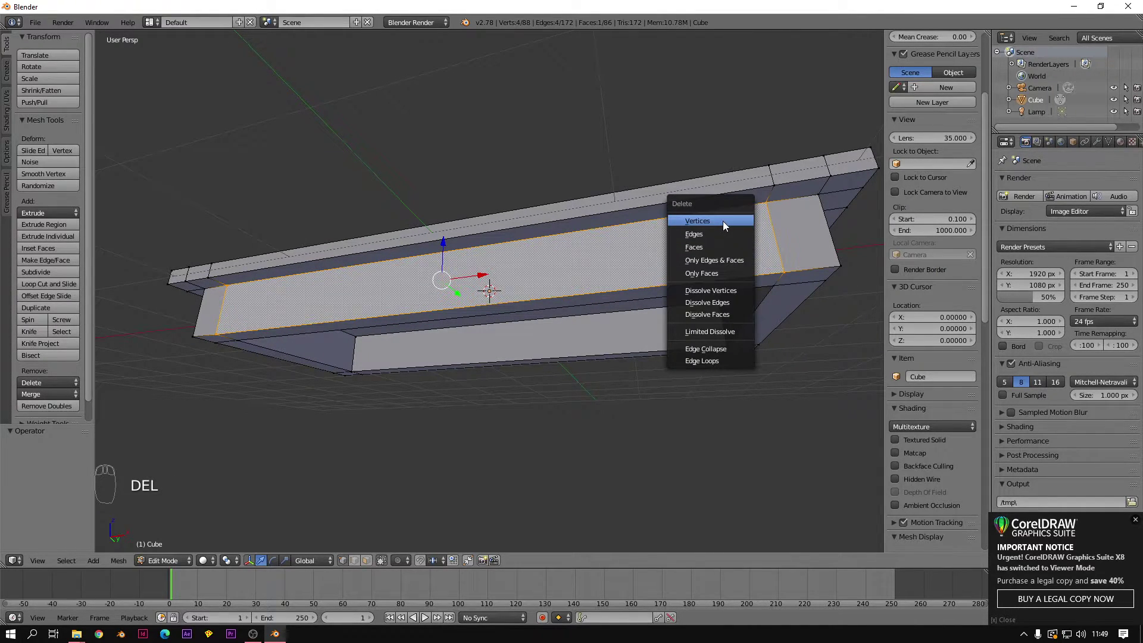
pyautogui.click(723, 220)
pyautogui.moveTo(224, 321); pyautogui.dragTo(325, 304, button='middle')
pyautogui.hotkey('ctrl', 'z')
# Step: Delete the long outer side face as a face only, keeping its surrounding edges
pyautogui.press('Delete')
pyautogui.click(323, 329)
# Step: Select the four corner vertices of the frame's long bottom strip beside the opening and delete that face
pyautogui.rightClick(225, 317)
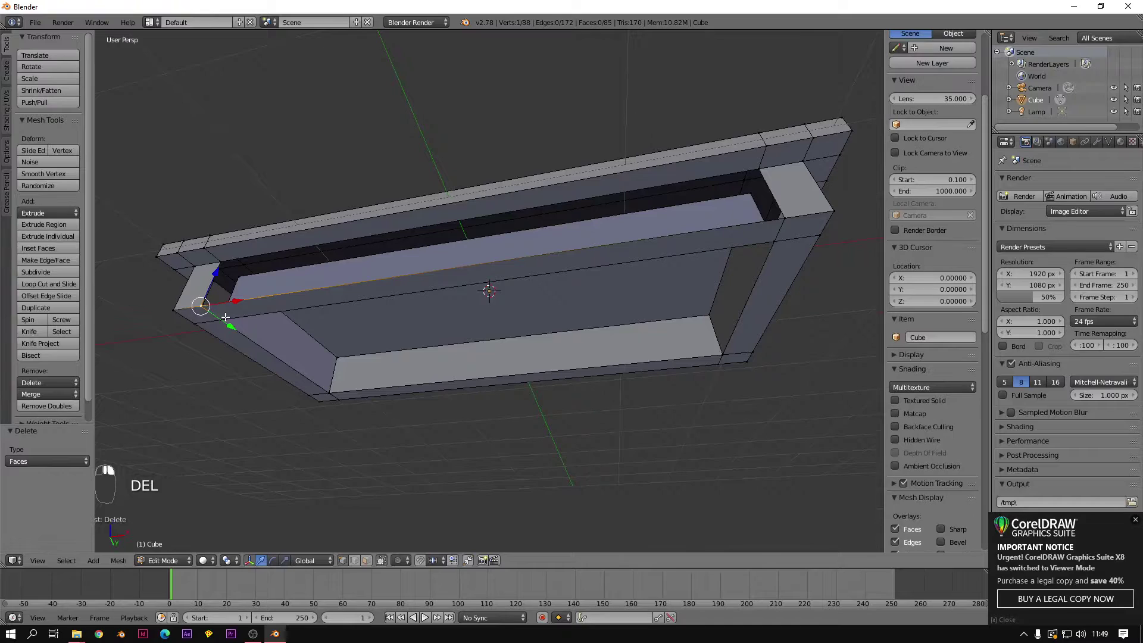
pyautogui.keyDown('shift'); pyautogui.rightClick(226, 318); pyautogui.keyUp('shift')
pyautogui.keyDown('shift'); pyautogui.rightClick(773, 241); pyautogui.keyUp('shift')
pyautogui.keyDown('shift'); pyautogui.rightClick(782, 212); pyautogui.keyUp('shift')
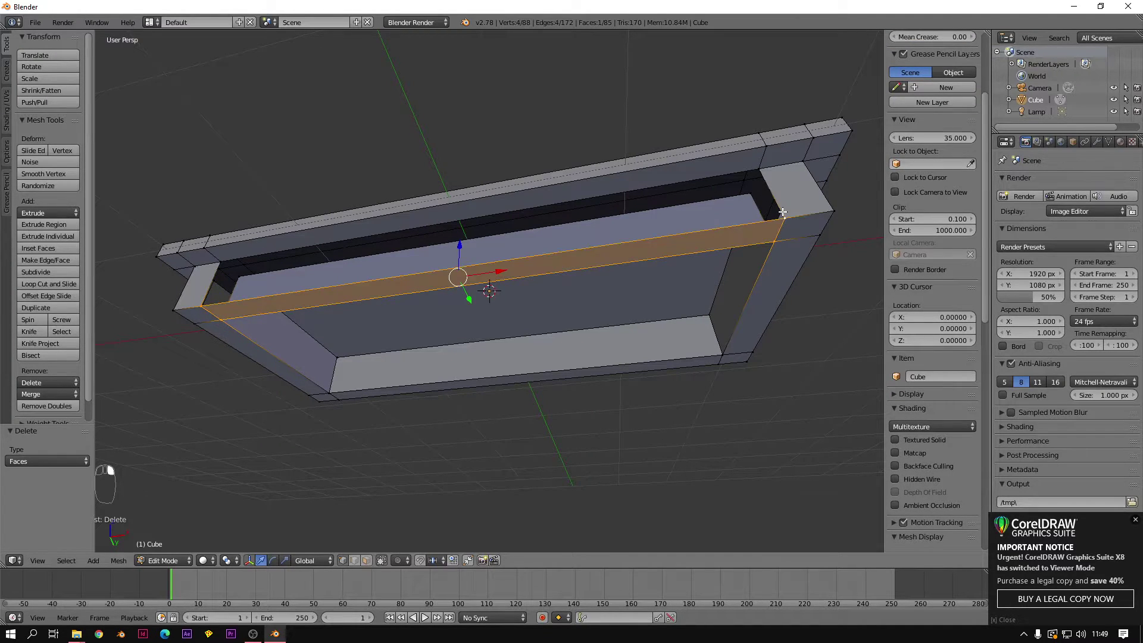
pyautogui.press('Delete')
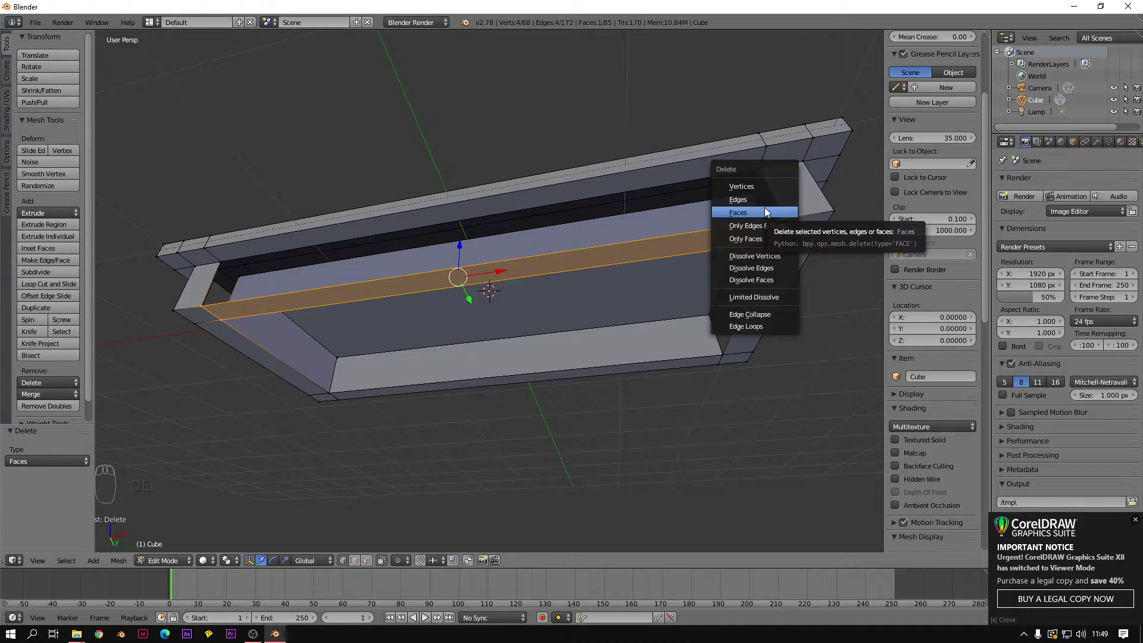
pyautogui.click(766, 212)
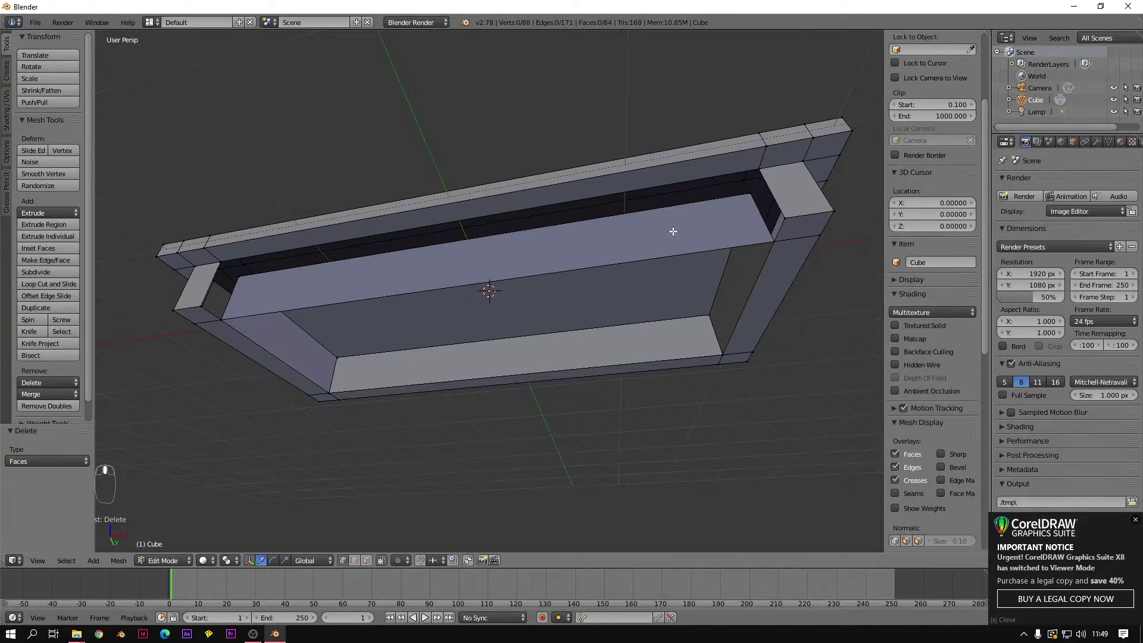
# Step: Select the remaining corner vertices of the long inner wall on the same side and delete that face
pyautogui.moveTo(765, 213); pyautogui.dragTo(755, 254, button='middle')
pyautogui.keyDown('shift'); pyautogui.rightClick(729, 240); pyautogui.keyUp('shift')
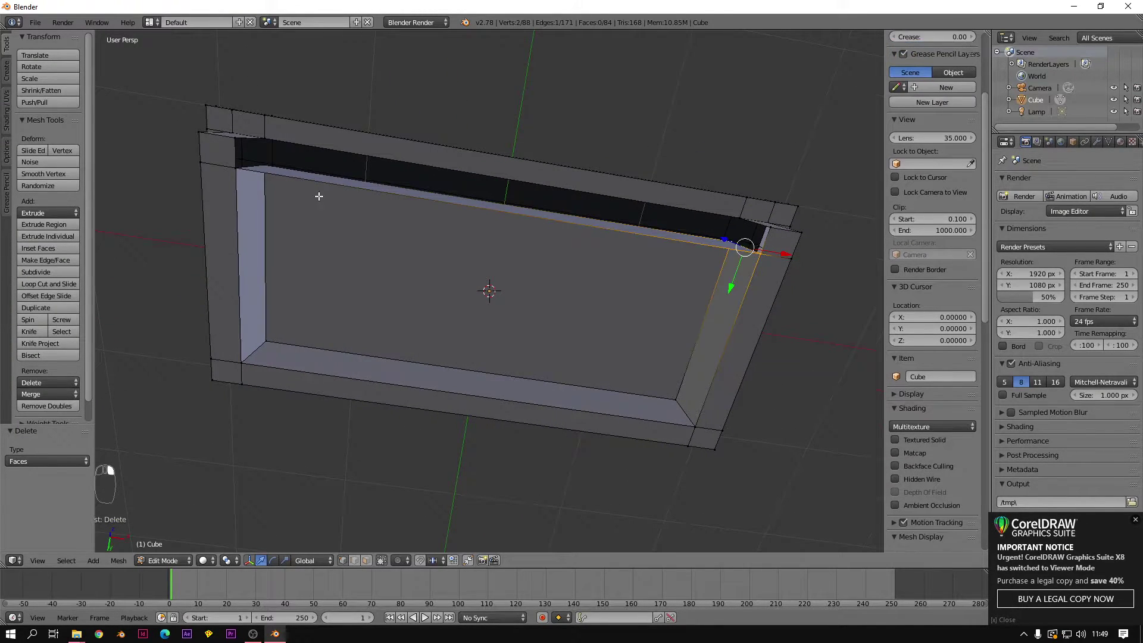
pyautogui.keyDown('shift'); pyautogui.rightClick(263, 163); pyautogui.keyUp('shift')
pyautogui.keyDown('shift'); pyautogui.rightClick(234, 172); pyautogui.keyUp('shift')
pyautogui.moveTo(358, 184); pyautogui.dragTo(314, 274, button='middle')
pyautogui.moveTo(330, 358); pyautogui.dragTo(532, 172, button='middle')
pyautogui.press('Delete')
pyautogui.click(312, 363)
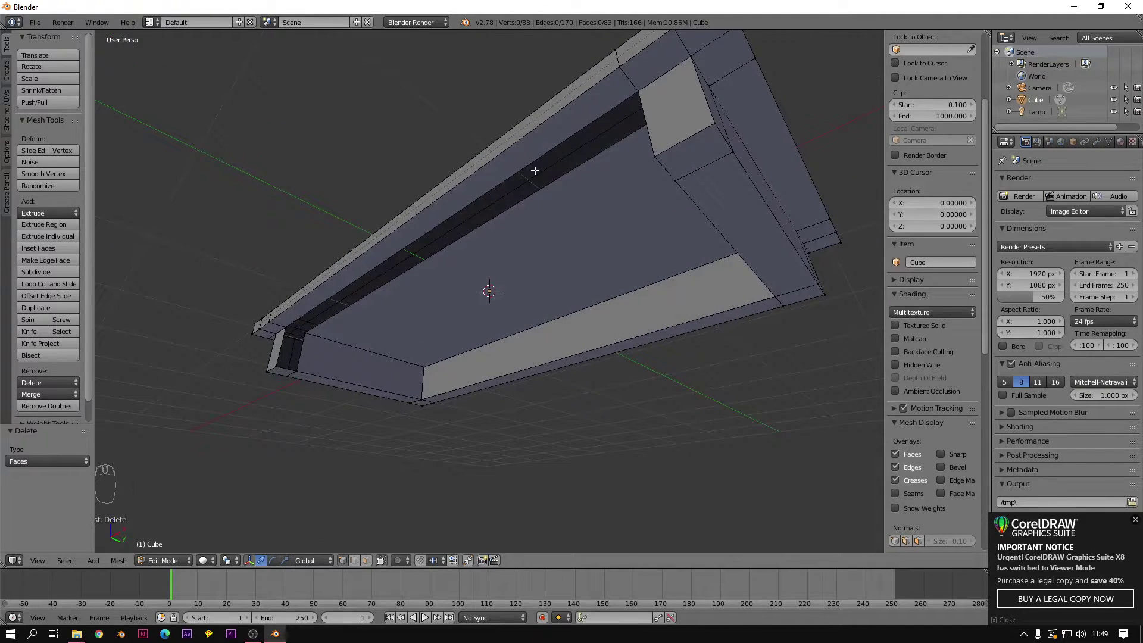
pyautogui.moveTo(449, 210); pyautogui.dragTo(447, 301, button='middle')
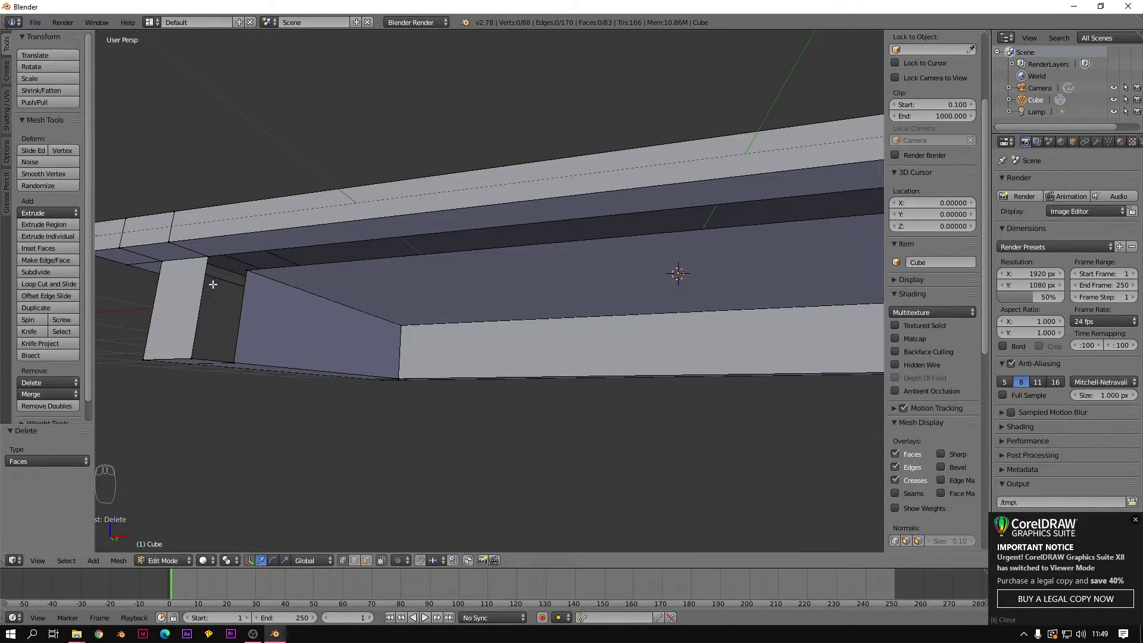
pyautogui.rightClick(191, 359)
pyautogui.keyDown('shift'); pyautogui.rightClick(234, 361); pyautogui.keyUp('shift')
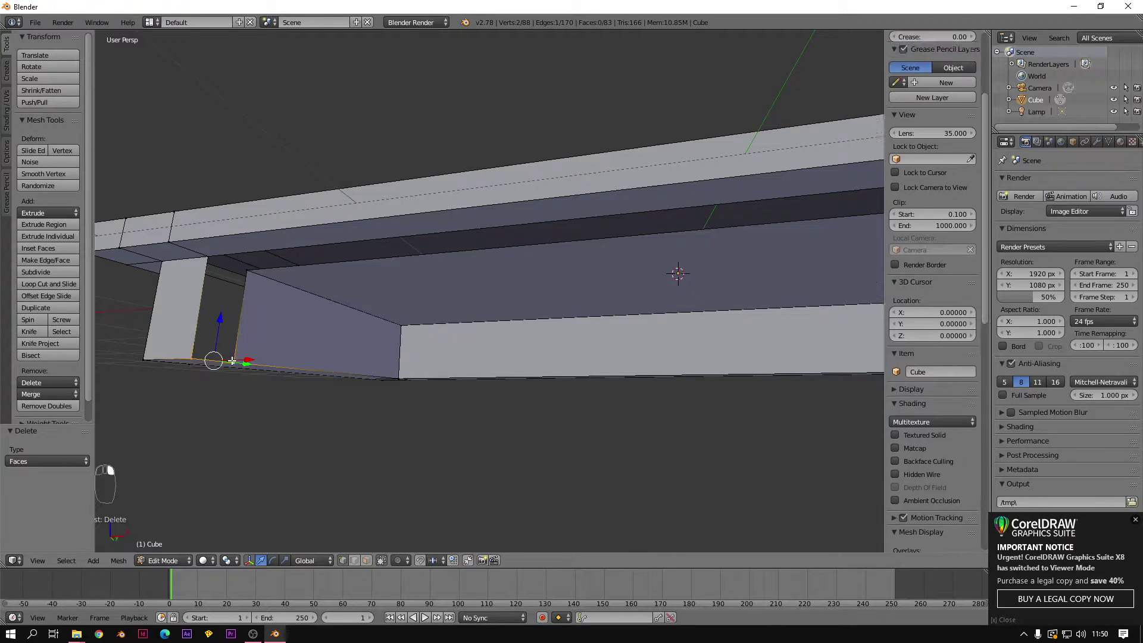
pyautogui.keyDown('shift'); pyautogui.rightClick(245, 271); pyautogui.keyUp('shift')
pyautogui.keyDown('shift'); pyautogui.rightClick(206, 256); pyautogui.keyUp('shift')
pyautogui.moveTo(220, 303); pyautogui.dragTo(187, 333, button='middle')
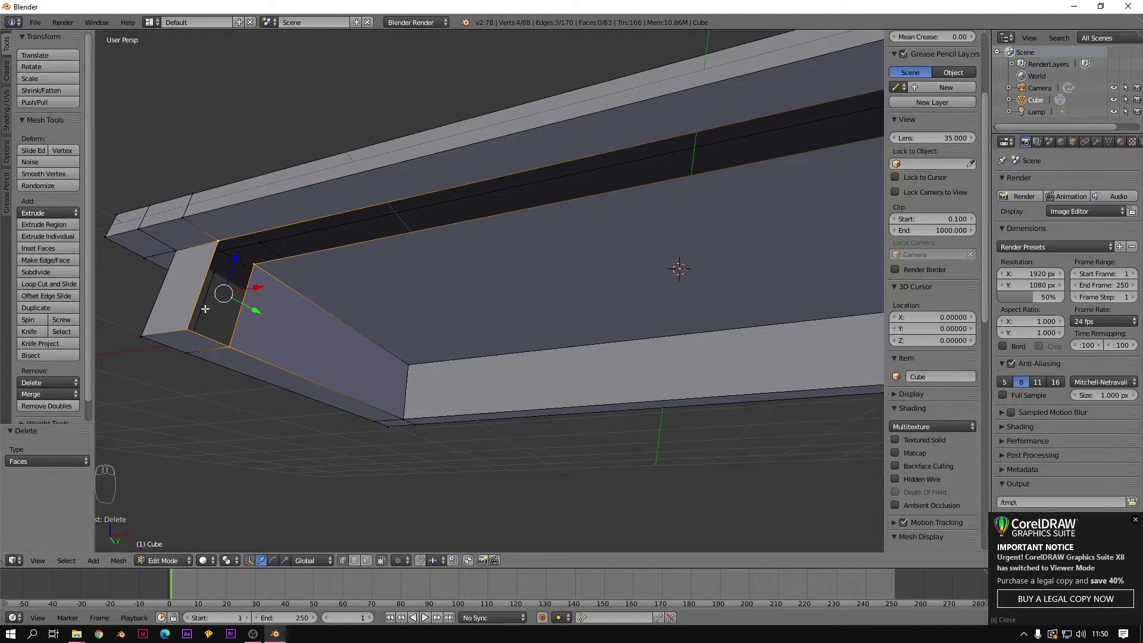
pyautogui.moveTo(91, 308); pyautogui.dragTo(88, 356)
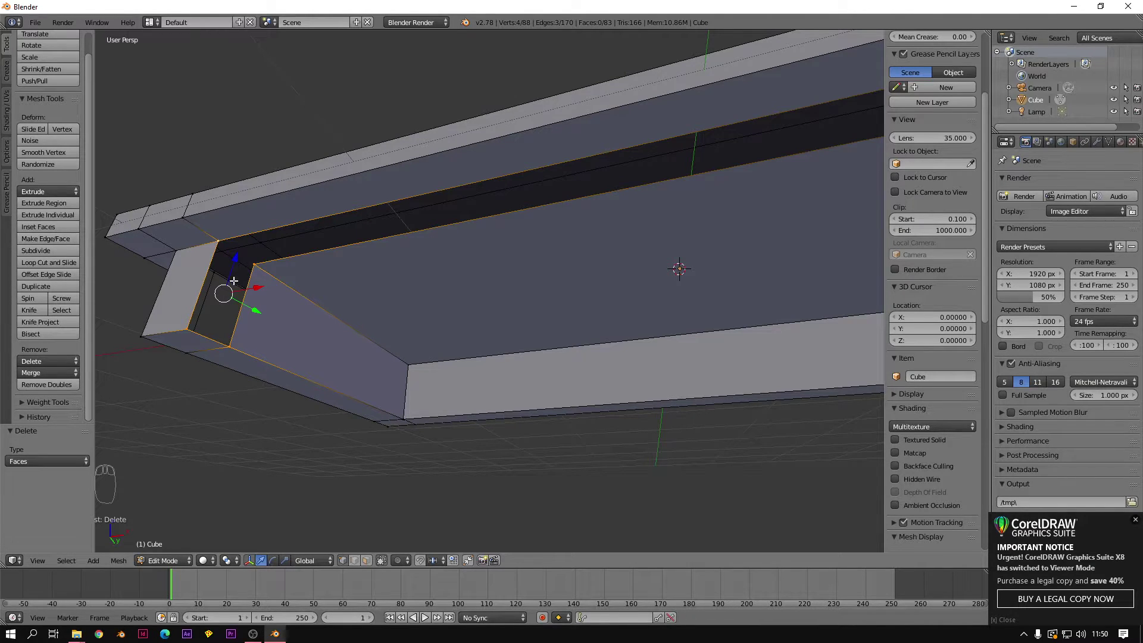
# Step: Connect the two upper vertices at the open side of the frame's corner block with a new edge
pyautogui.rightClick(222, 243)
pyautogui.keyDown('shift'); pyautogui.rightClick(255, 264); pyautogui.keyUp('shift')
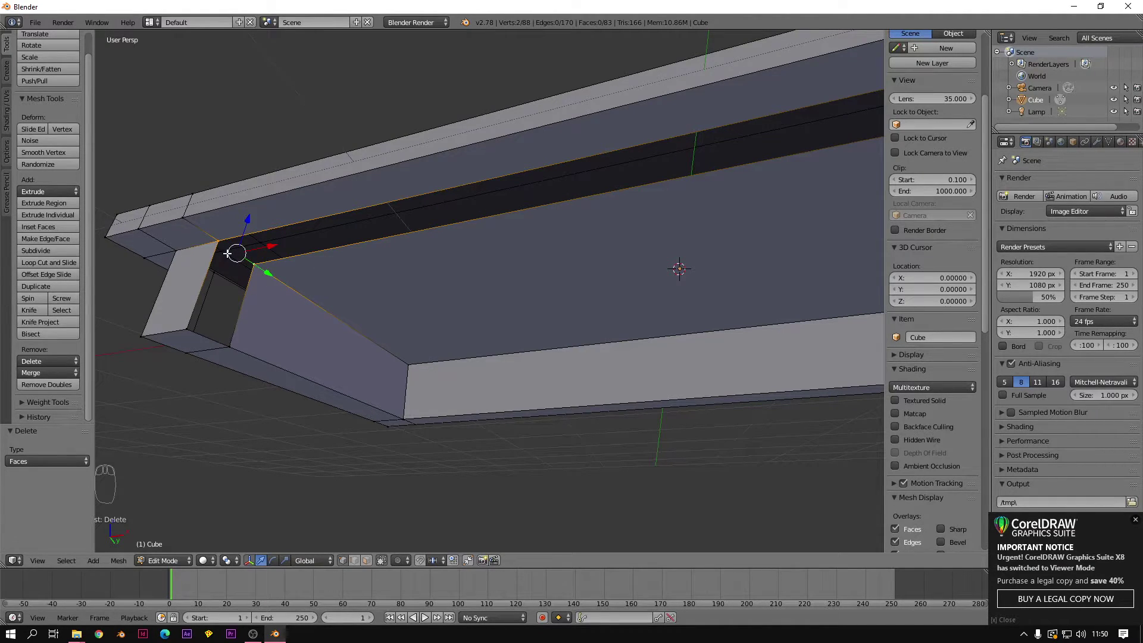
pyautogui.click(48, 237)
# Step: Select the four corner vertices around the corner block's open side and fill them with a face
pyautogui.moveTo(239, 286); pyautogui.dragTo(263, 294, button='middle')
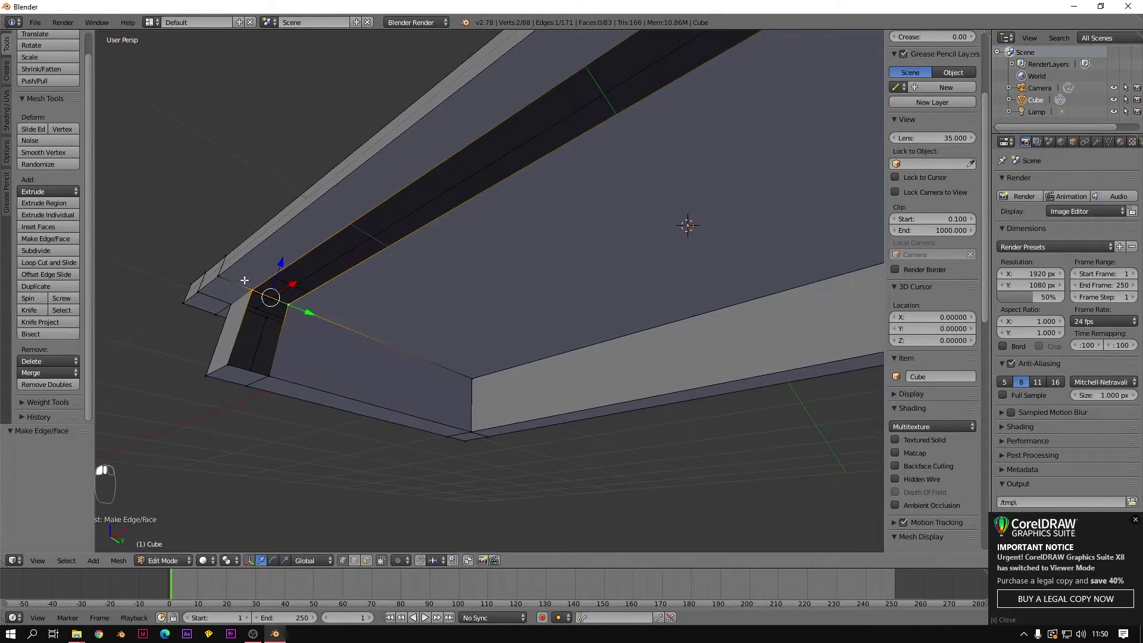
pyautogui.keyDown('shift'); pyautogui.rightClick(238, 360); pyautogui.keyUp('shift')
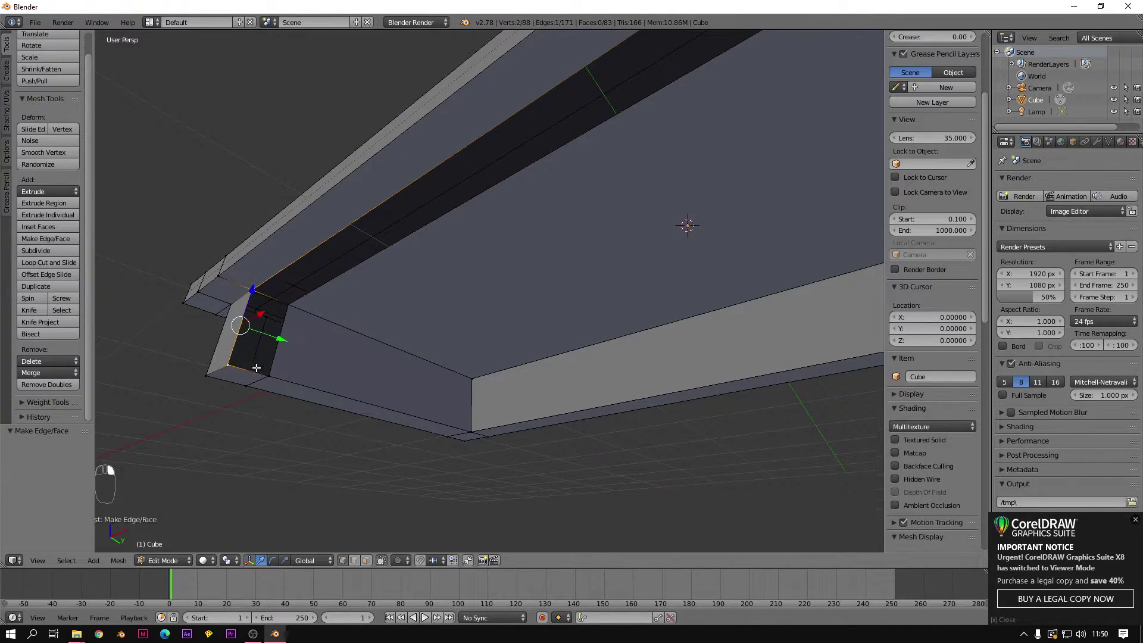
pyautogui.keyDown('shift'); pyautogui.rightClick(288, 305); pyautogui.keyUp('shift')
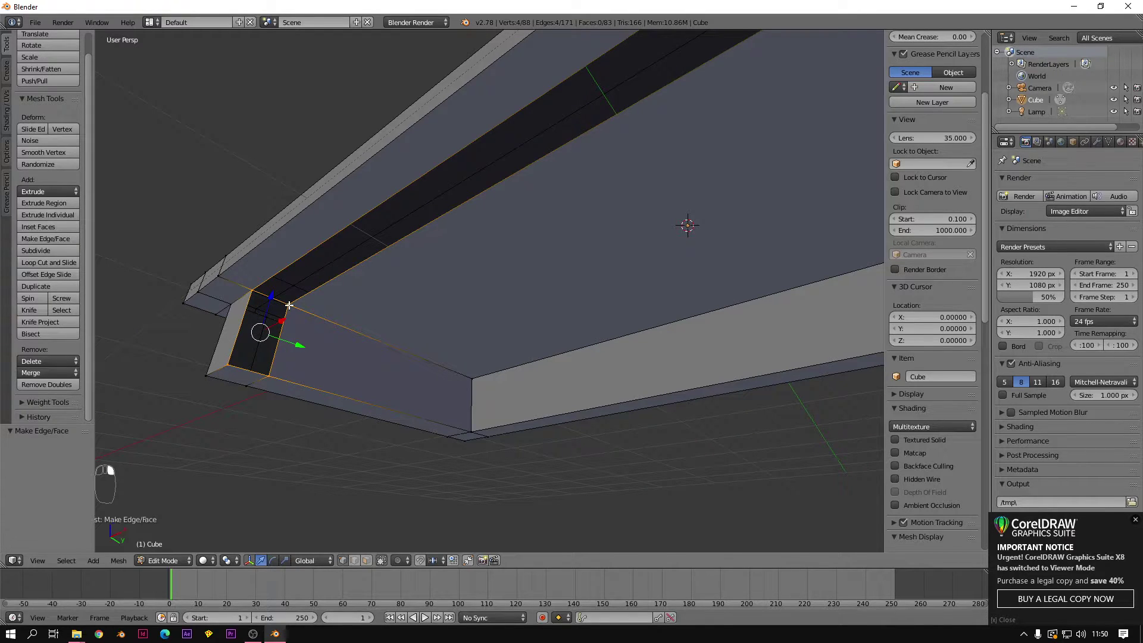
pyautogui.moveTo(202, 382); pyautogui.dragTo(175, 341, button='middle')
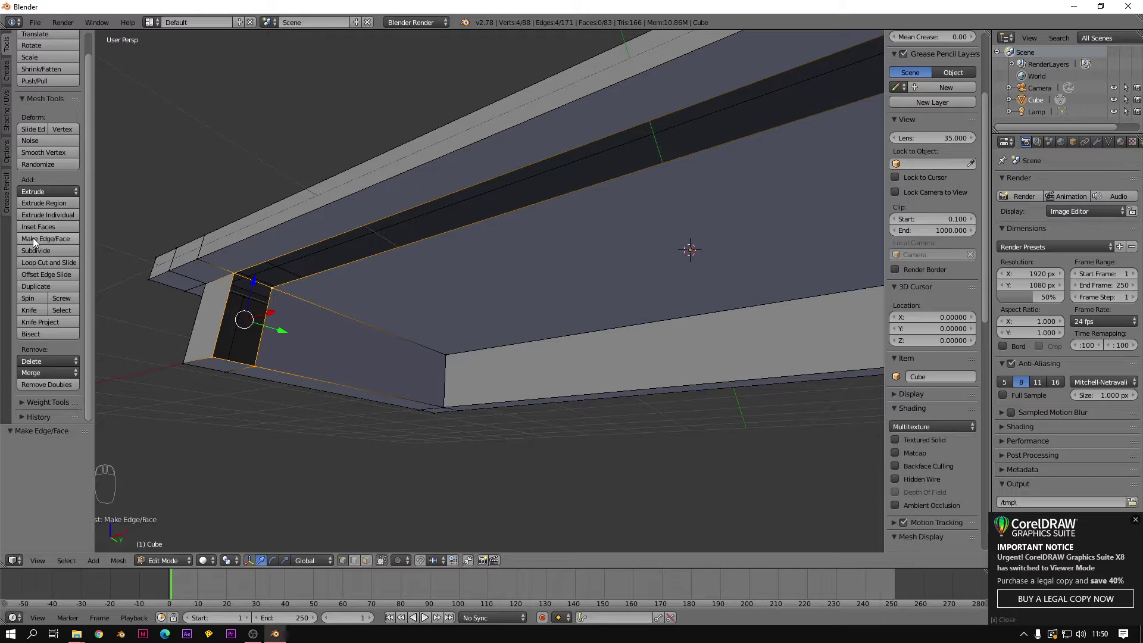
pyautogui.press('f')
# Step: Select the four corner vertices of the long open strip under the slab and fill it with a face
pyautogui.moveTo(349, 298); pyautogui.dragTo(548, 262, button='middle')
pyautogui.rightClick(222, 235)
pyautogui.keyDown('shift'); pyautogui.rightClick(253, 257); pyautogui.keyUp('shift')
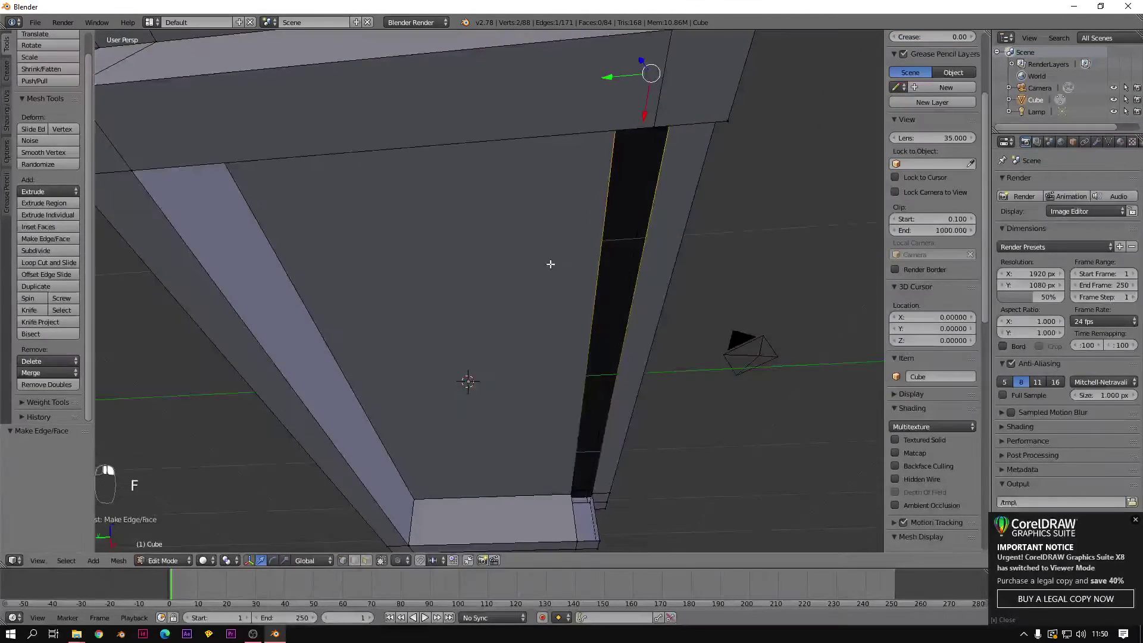
pyautogui.keyDown('shift'); pyautogui.rightClick(568, 497); pyautogui.keyUp('shift')
pyautogui.keyDown('shift'); pyautogui.rightClick(598, 491); pyautogui.keyUp('shift')
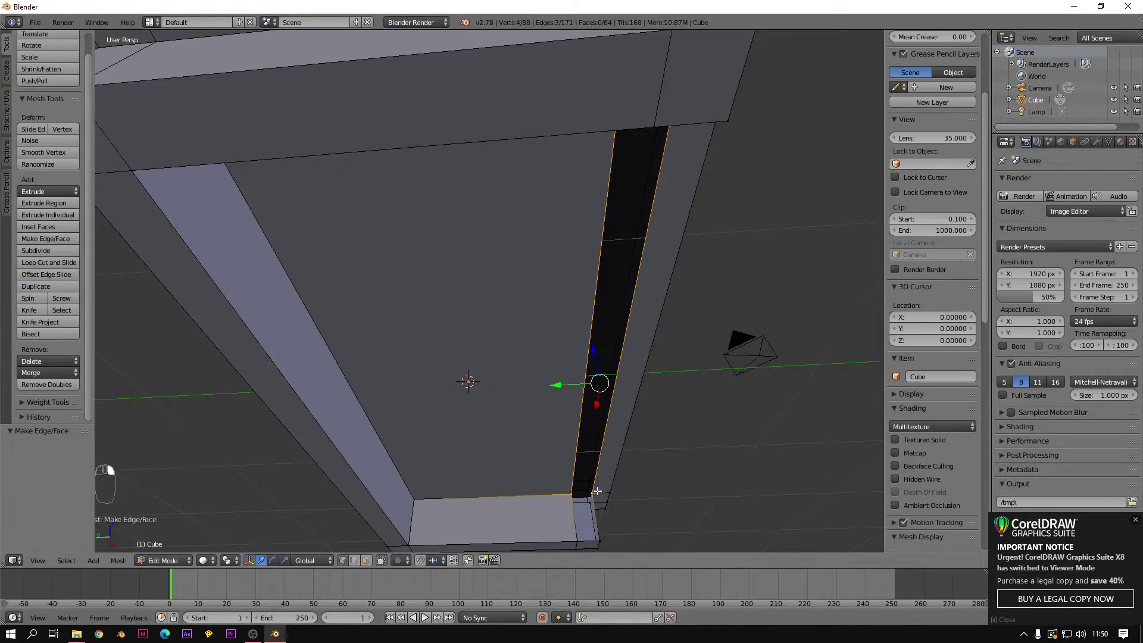
pyautogui.press('f')
# Step: Select the four corner vertices of the open side on the opposite corner block and fill them with a face
pyautogui.moveTo(597, 491); pyautogui.dragTo(578, 500, button='middle')
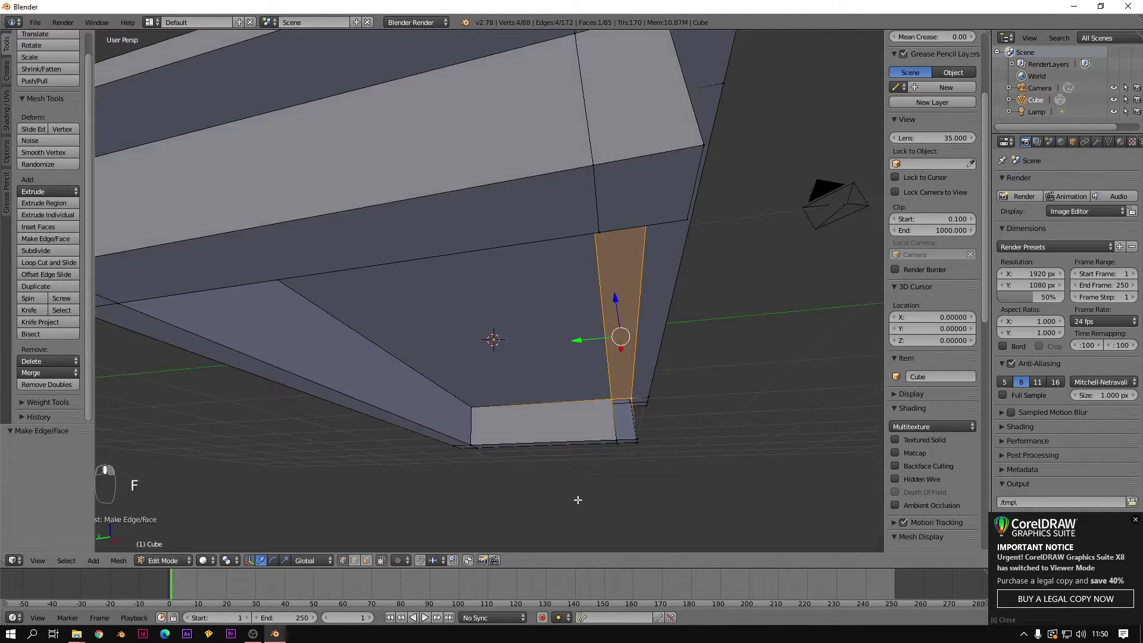
pyautogui.rightClick(619, 439)
pyautogui.keyDown('shift'); pyautogui.rightClick(629, 396); pyautogui.keyUp('shift')
pyautogui.keyDown('shift'); pyautogui.rightClick(640, 443); pyautogui.keyUp('shift')
pyautogui.keyDown('shift'); pyautogui.rightClick(638, 435); pyautogui.keyUp('shift')
pyautogui.press('f')
pyautogui.moveTo(637, 435); pyautogui.dragTo(468, 414, button='middle')
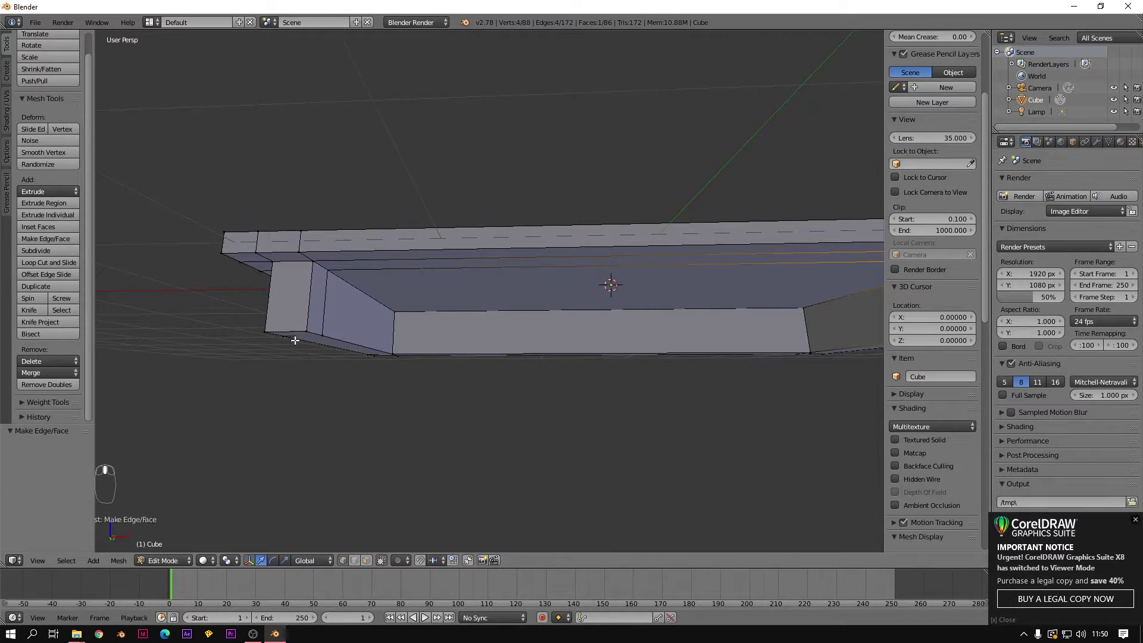
pyautogui.moveTo(465, 352); pyautogui.dragTo(504, 366, button='middle')
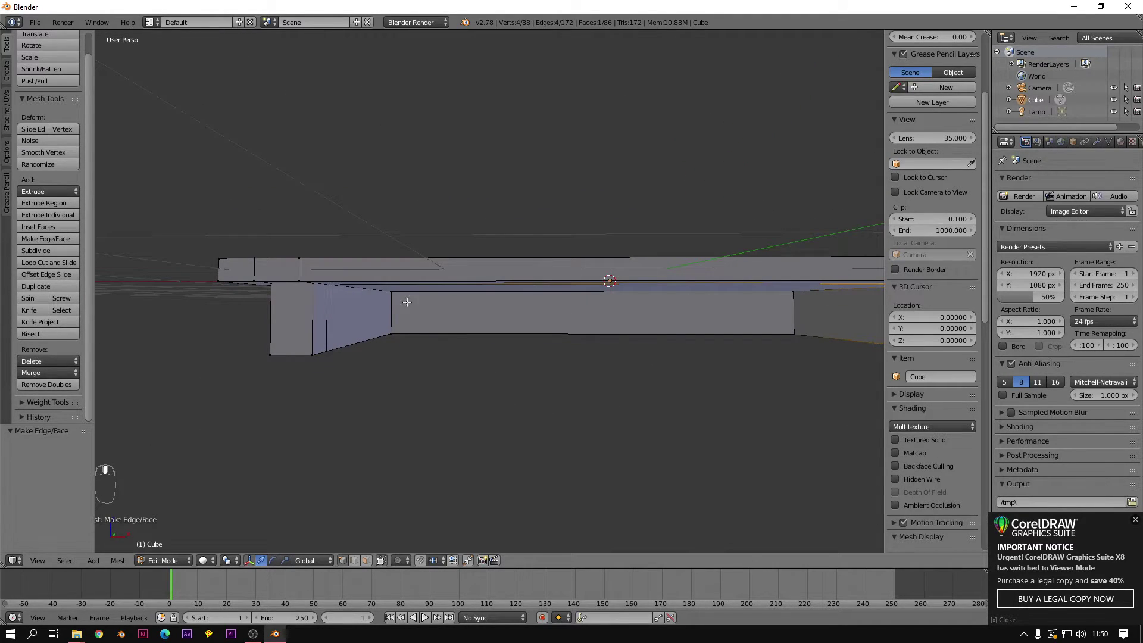
pyautogui.moveTo(416, 327); pyautogui.dragTo(306, 324, button='middle')
pyautogui.rightClick(275, 311)
pyautogui.keyDown('shift'); pyautogui.rightClick(352, 367); pyautogui.keyUp('shift')
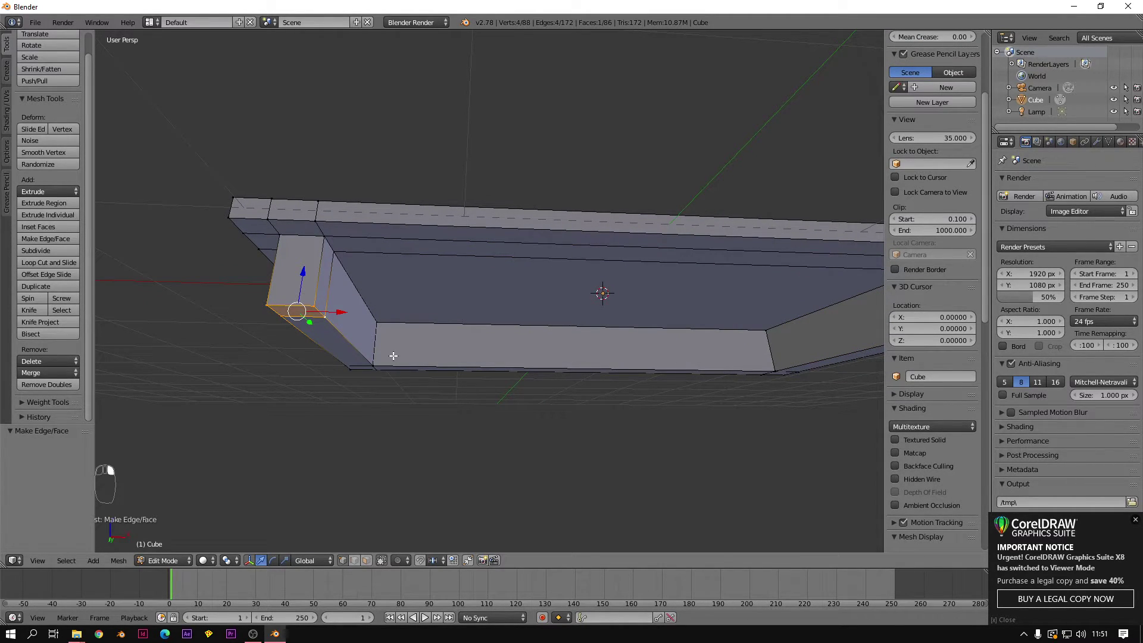
pyautogui.rightClick(305, 302)
pyautogui.rightClick(285, 315)
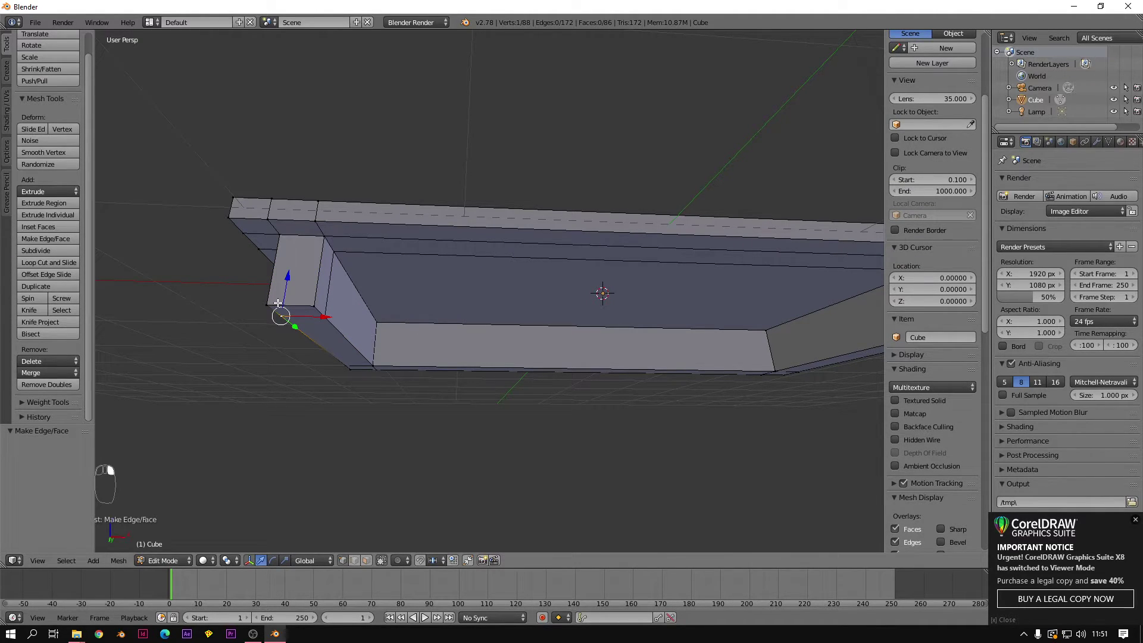
pyautogui.keyDown('shift'); pyautogui.rightClick(278, 304); pyautogui.keyUp('shift')
pyautogui.rightClick(304, 307)
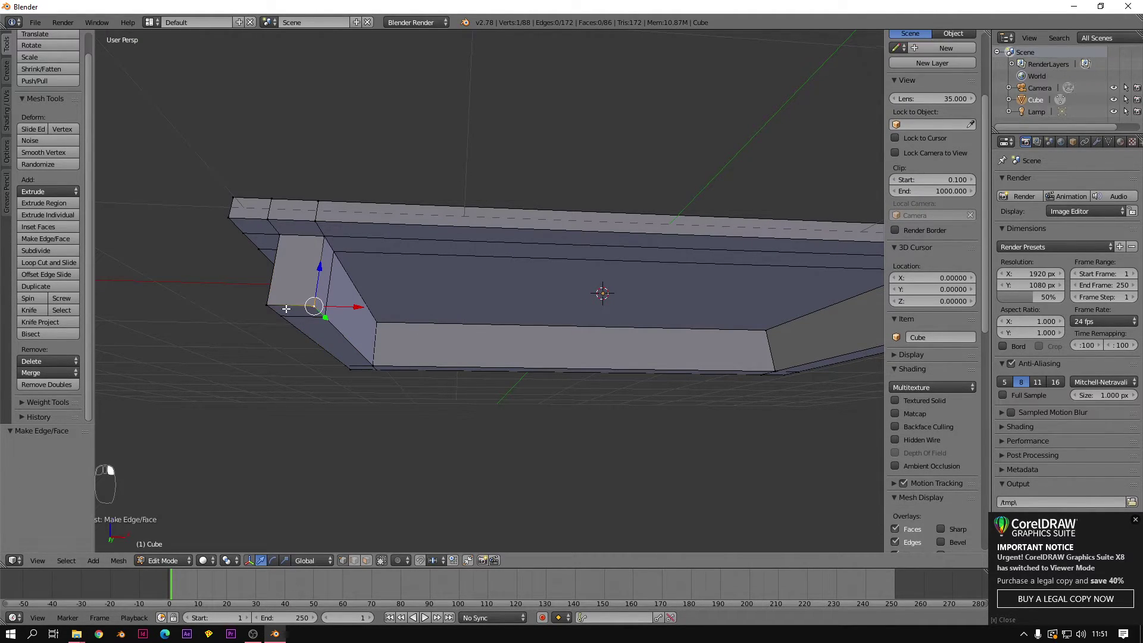
pyautogui.keyDown('shift'); pyautogui.rightClick(266, 304); pyautogui.keyUp('shift')
pyautogui.keyDown('shift'); pyautogui.rightClick(291, 320); pyautogui.keyUp('shift')
pyautogui.keyDown('shift'); pyautogui.rightClick(324, 318); pyautogui.keyUp('shift')
pyautogui.keyDown('shift'); pyautogui.rightClick(349, 363); pyautogui.keyUp('shift')
pyautogui.keyDown('shift'); pyautogui.rightClick(374, 366); pyautogui.keyUp('shift')
pyautogui.moveTo(450, 407); pyautogui.dragTo(411, 395, button='middle')
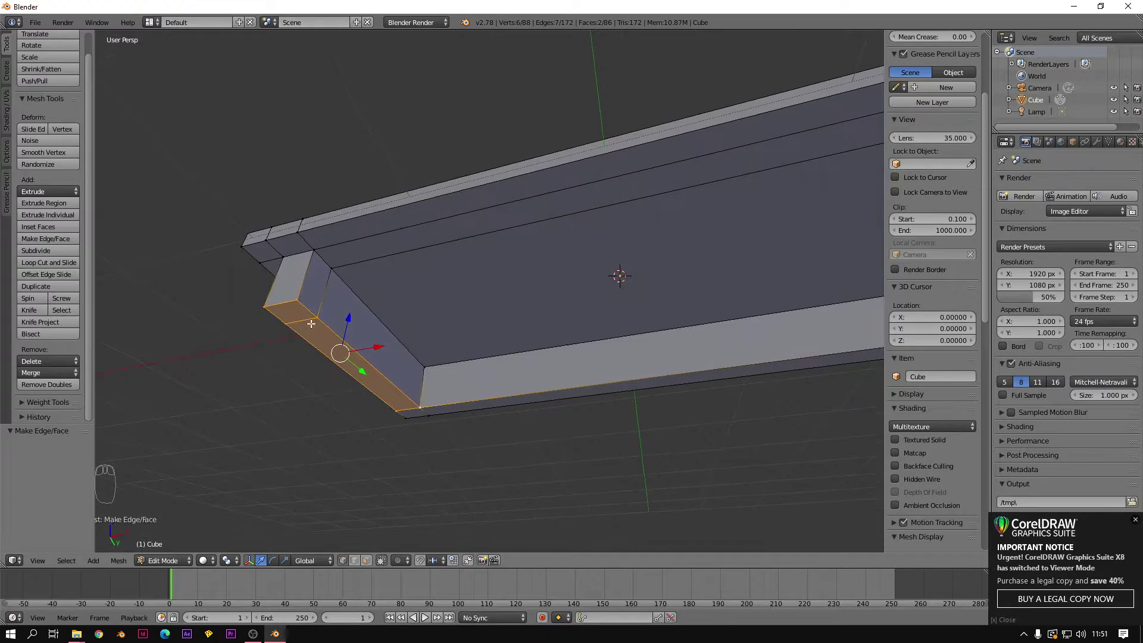
pyautogui.rightClick(316, 317)
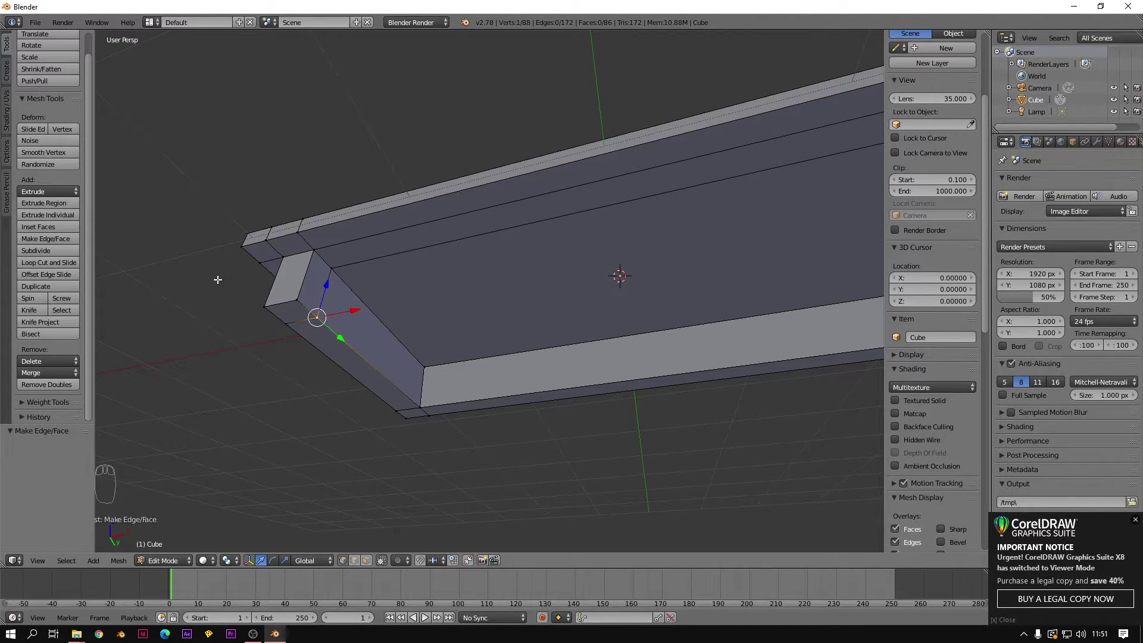
# Step: Box-select the bottom vertices of both corner blocks at one short end of the frame
pyautogui.moveTo(289, 316); pyautogui.dragTo(292, 342, button='middle')
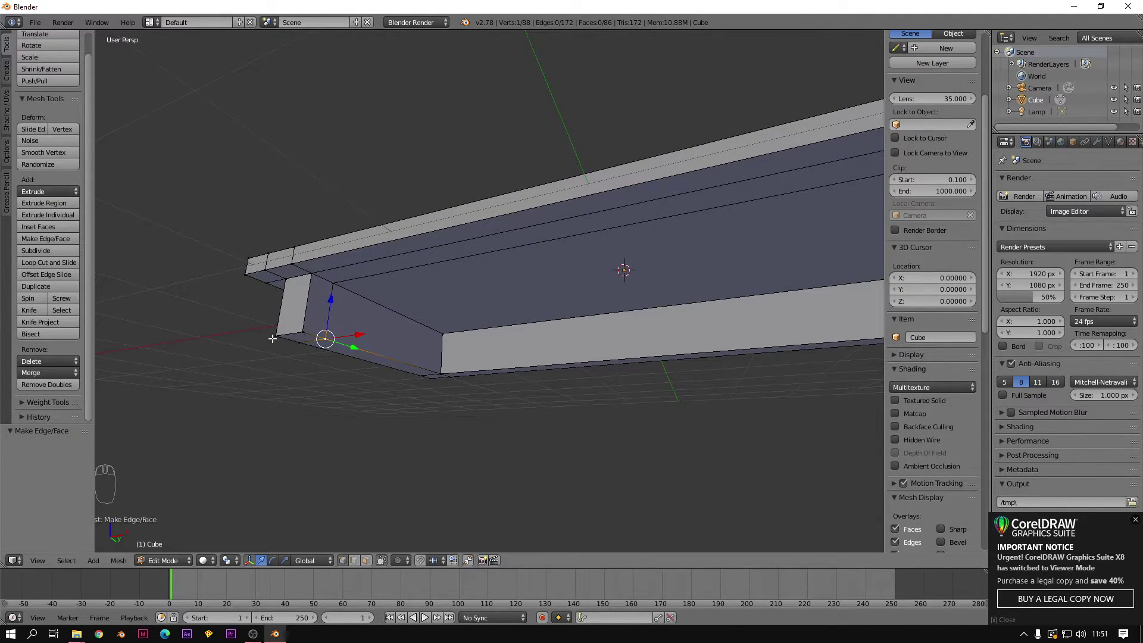
pyautogui.press('b')
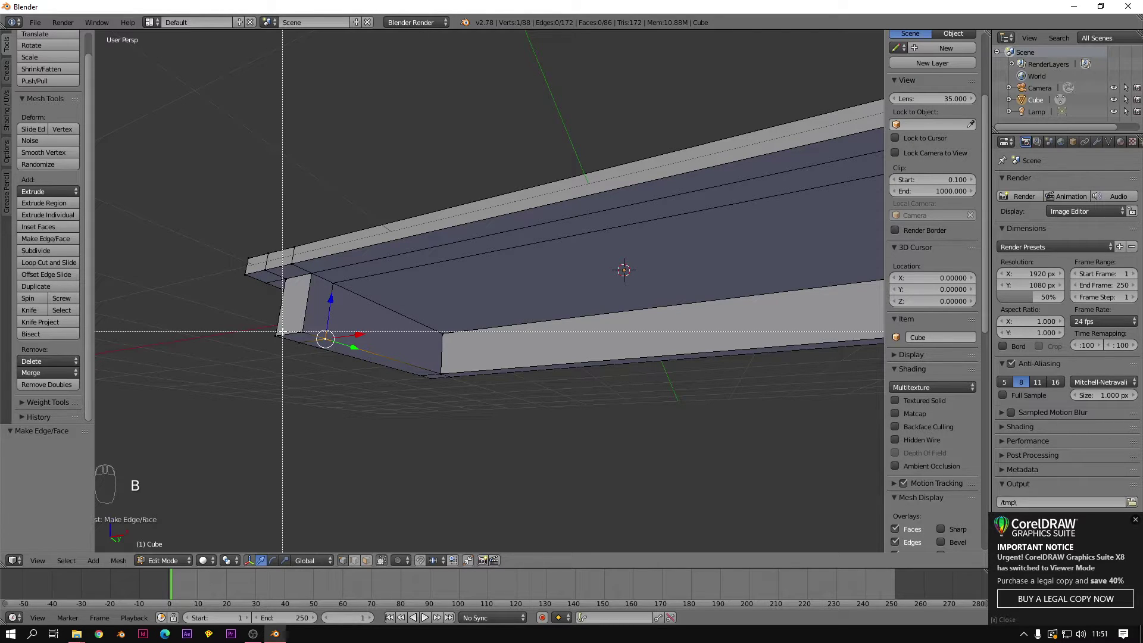
pyautogui.moveTo(241, 313); pyautogui.dragTo(355, 388)
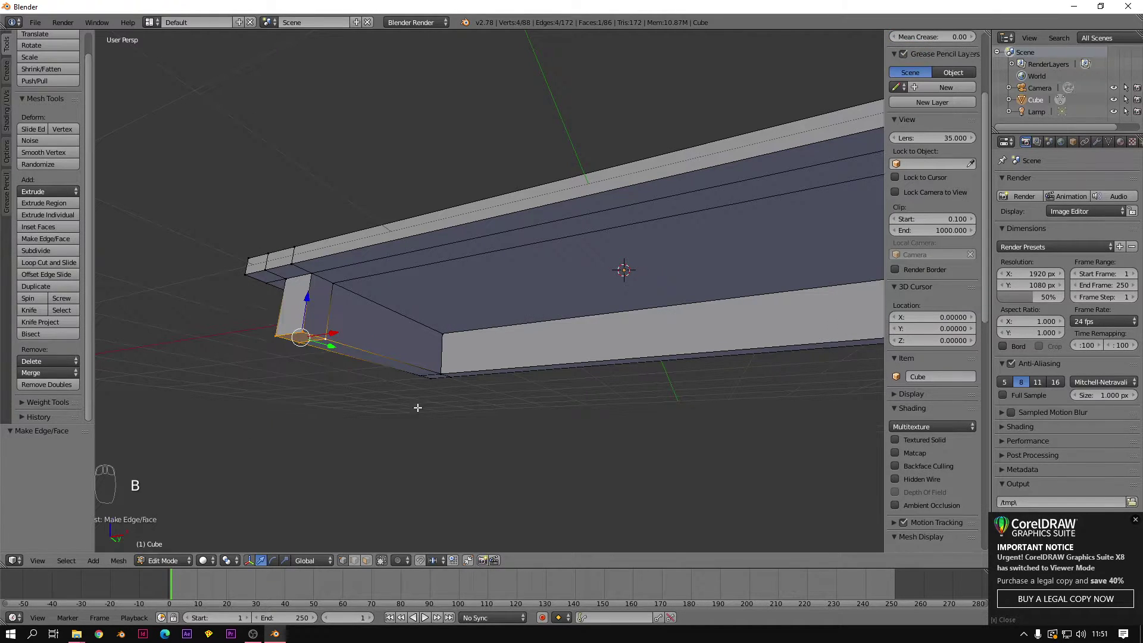
pyautogui.moveTo(418, 408); pyautogui.dragTo(400, 372, button='middle')
pyautogui.press('b')
pyautogui.moveTo(417, 392); pyautogui.dragTo(466, 452)
# Step: Add the bottom vertices of the remaining two corner blocks to the selection and show it in front orthographic view
pyautogui.scroll(-4, 566, 437)
pyautogui.moveTo(566, 437); pyautogui.dragTo(633, 393, button='middle')
pyautogui.press('b')
pyautogui.moveTo(628, 337); pyautogui.dragTo(678, 378)
pyautogui.press('b')
pyautogui.moveTo(766, 350); pyautogui.dragTo(707, 308)
pyautogui.moveTo(707, 309); pyautogui.dragTo(641, 378, button='middle')
pyautogui.press('KP_1')
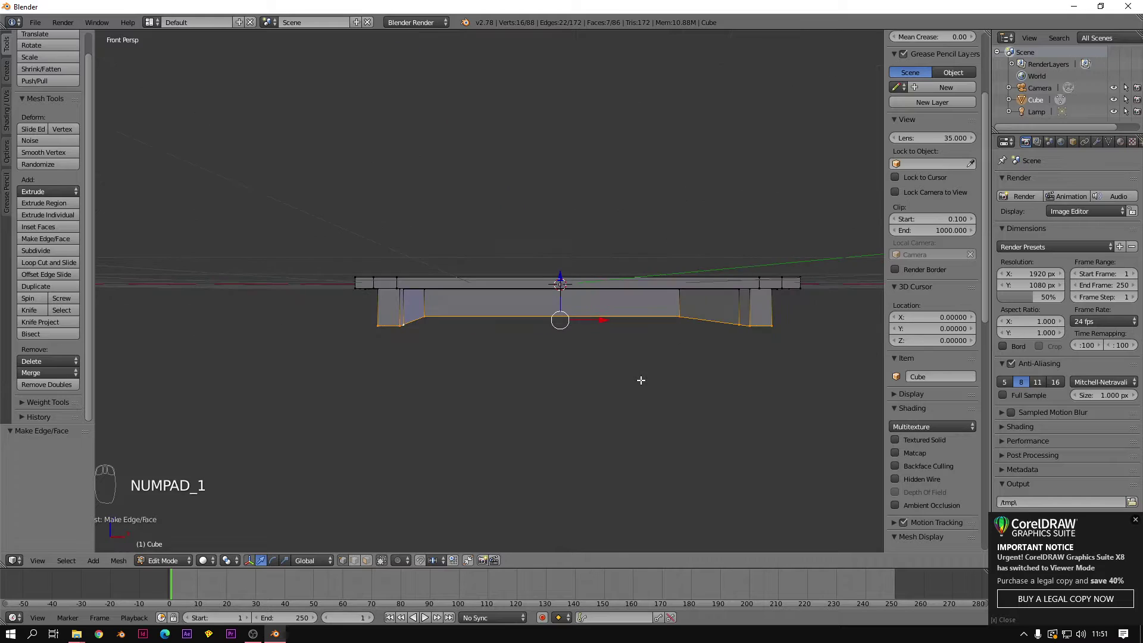
pyautogui.press('KP_Decimal')
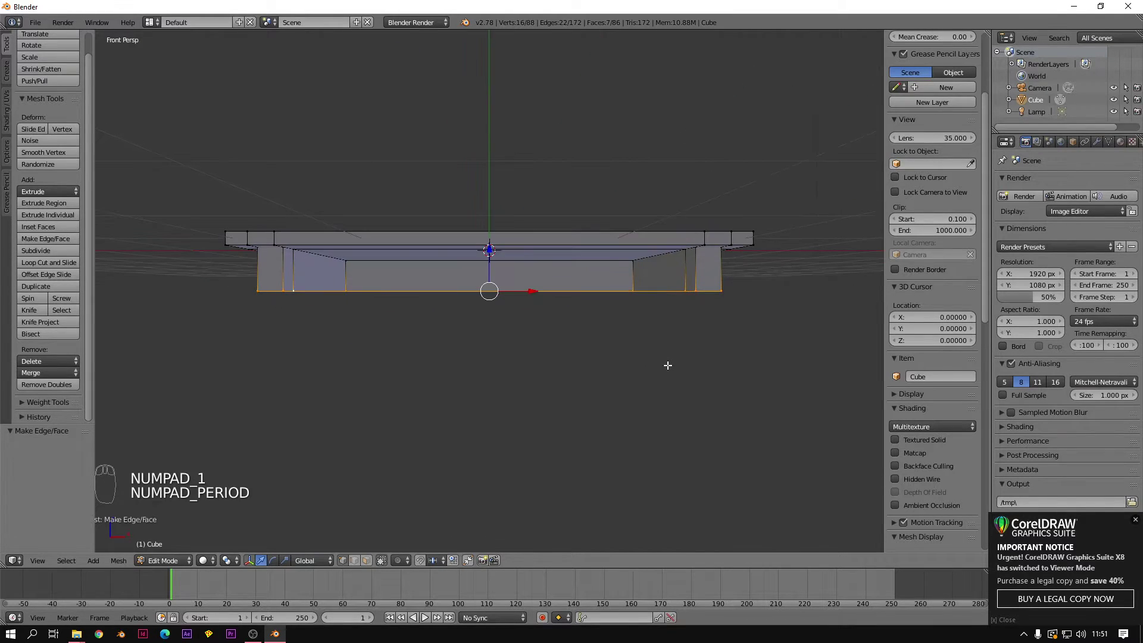
pyautogui.press('KP_1')
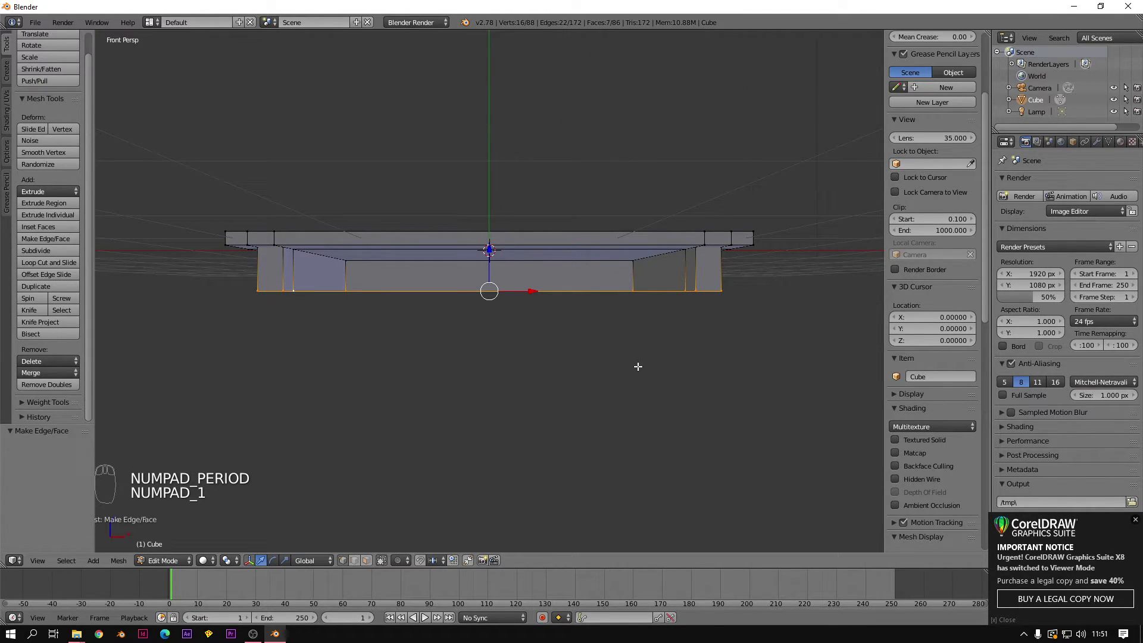
pyautogui.press('KP_5')
pyautogui.scroll(3, 588, 314)
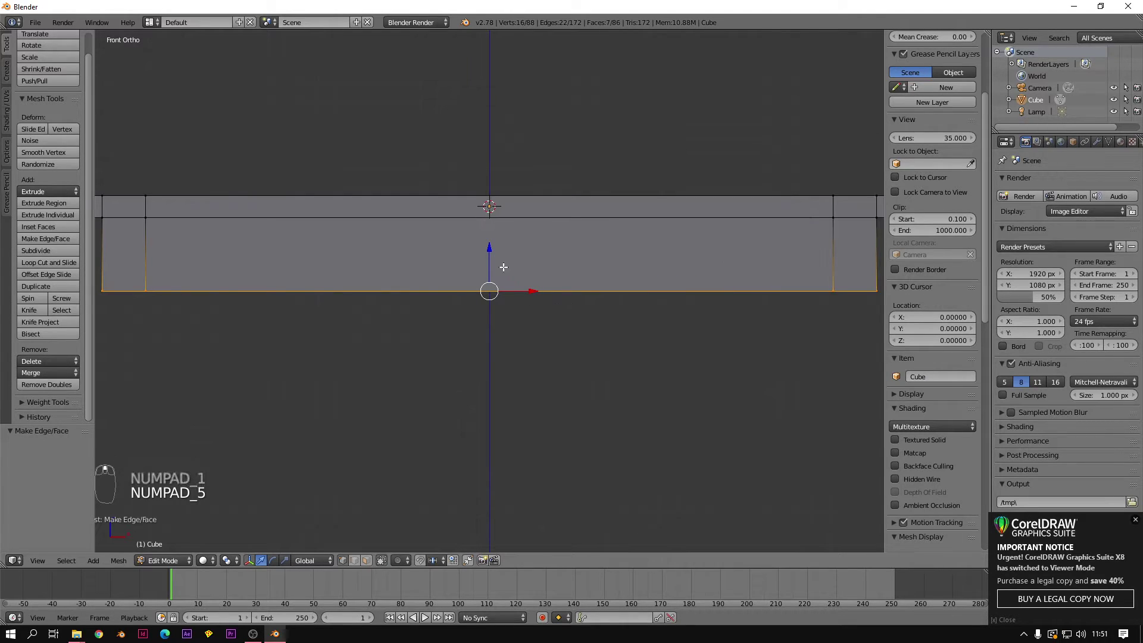
# Step: Try extruding the selected bottom geometry about 0.16 straight down along the global Z axis and undo it
pyautogui.press('e')
pyautogui.middleClick(484, 282)
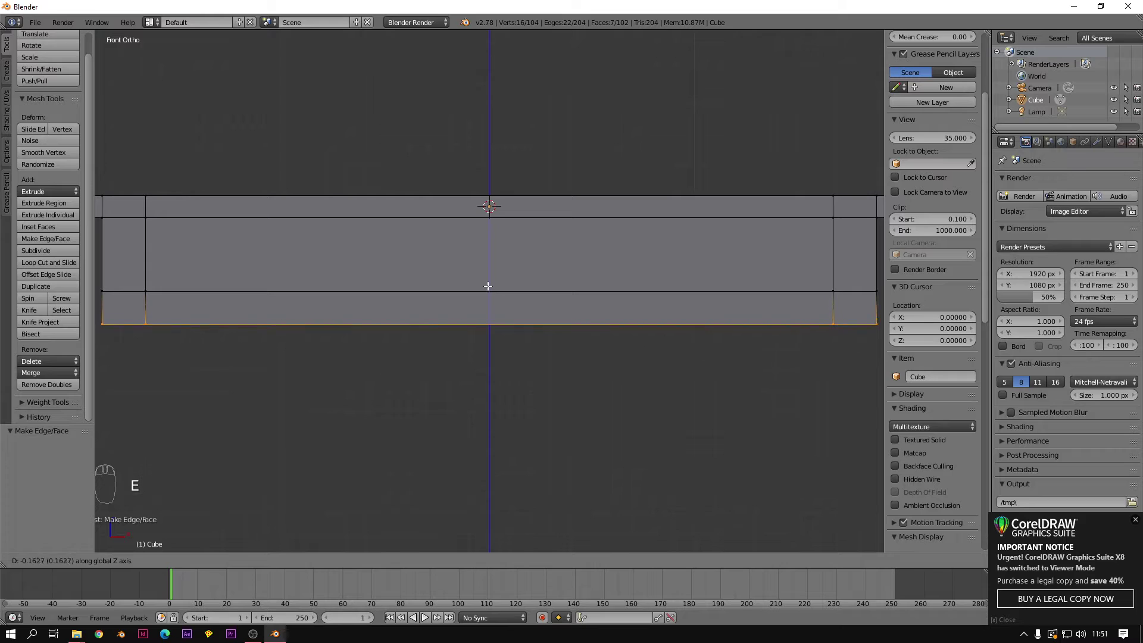
pyautogui.click(489, 286)
pyautogui.hotkey('ctrl', 'z')
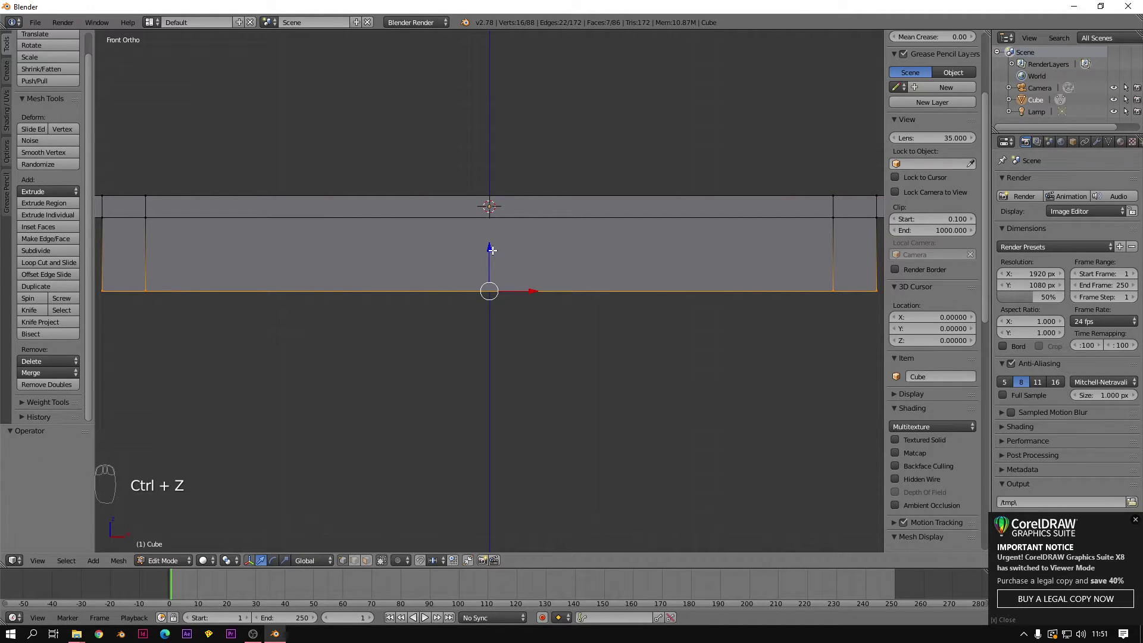
# Step: Extrude the selected bottom geometry of the frame 0.171 straight down along the global Z axis
pyautogui.press('e')
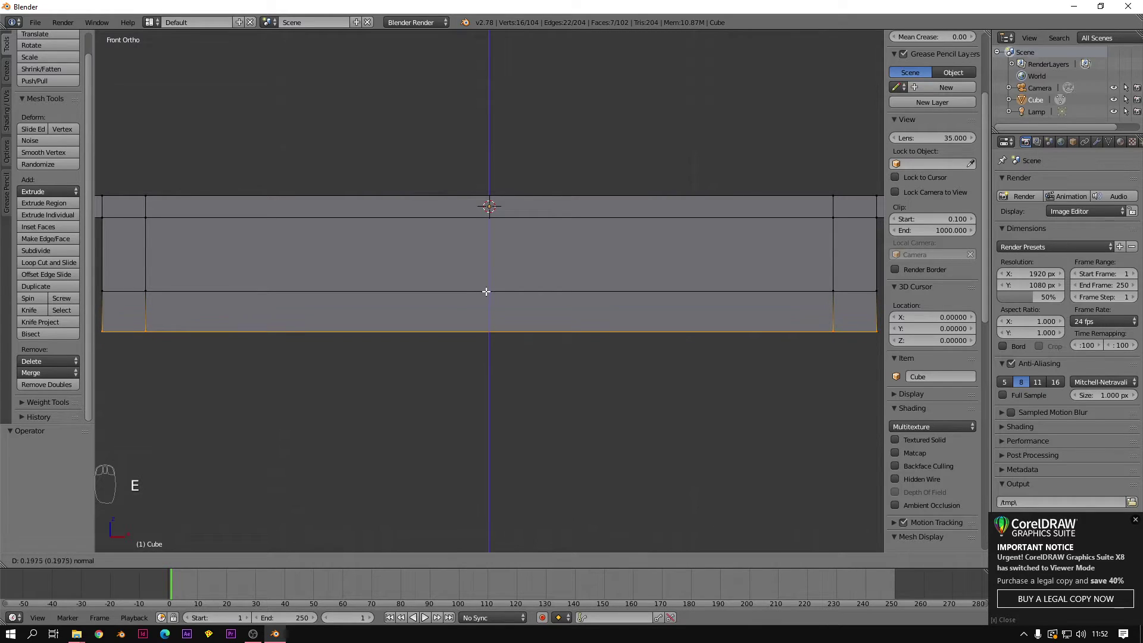
pyautogui.rightClick(471, 274)
pyautogui.press('g')
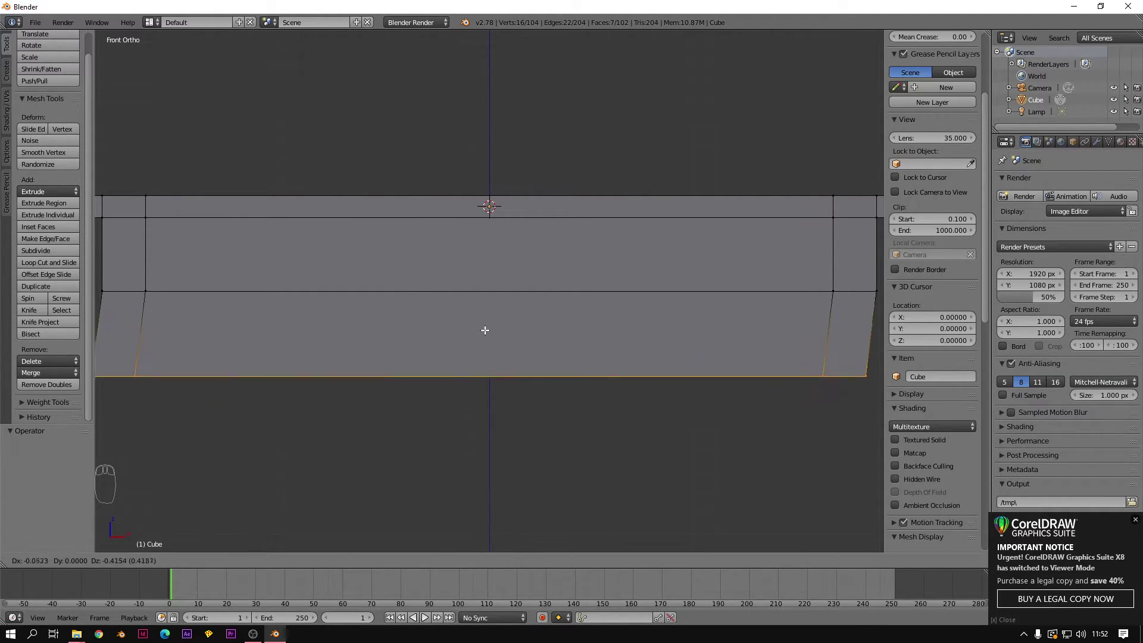
pyautogui.press('z')
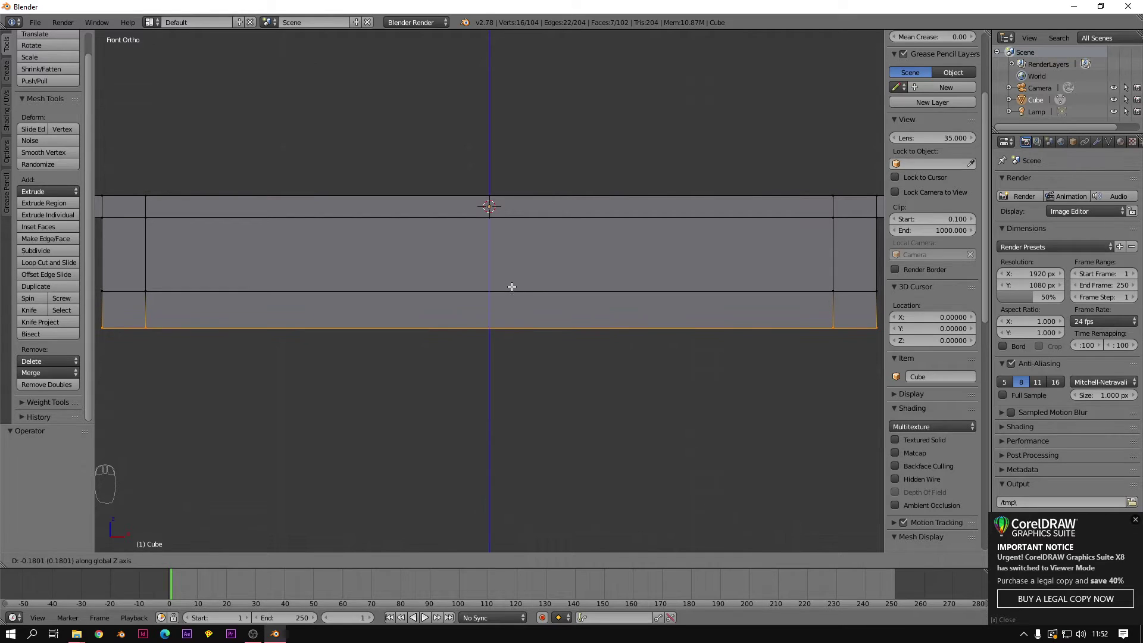
pyautogui.click(516, 286)
pyautogui.moveTo(589, 348); pyautogui.dragTo(390, 345, button='middle')
pyautogui.rightClick(135, 325)
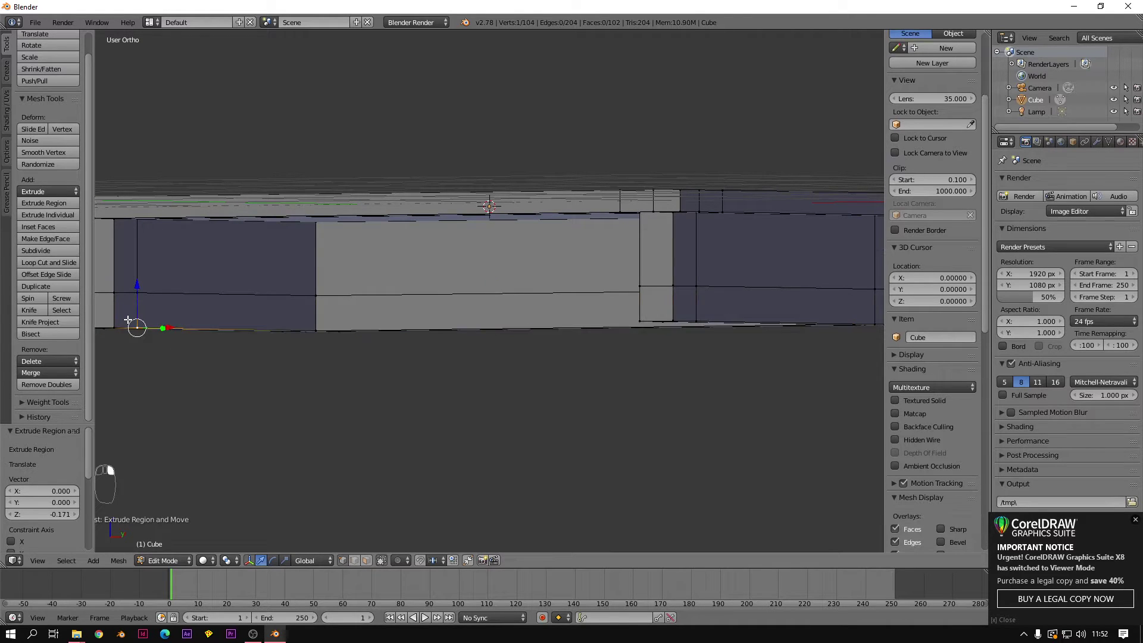
pyautogui.moveTo(179, 336); pyautogui.dragTo(183, 351, button='middle')
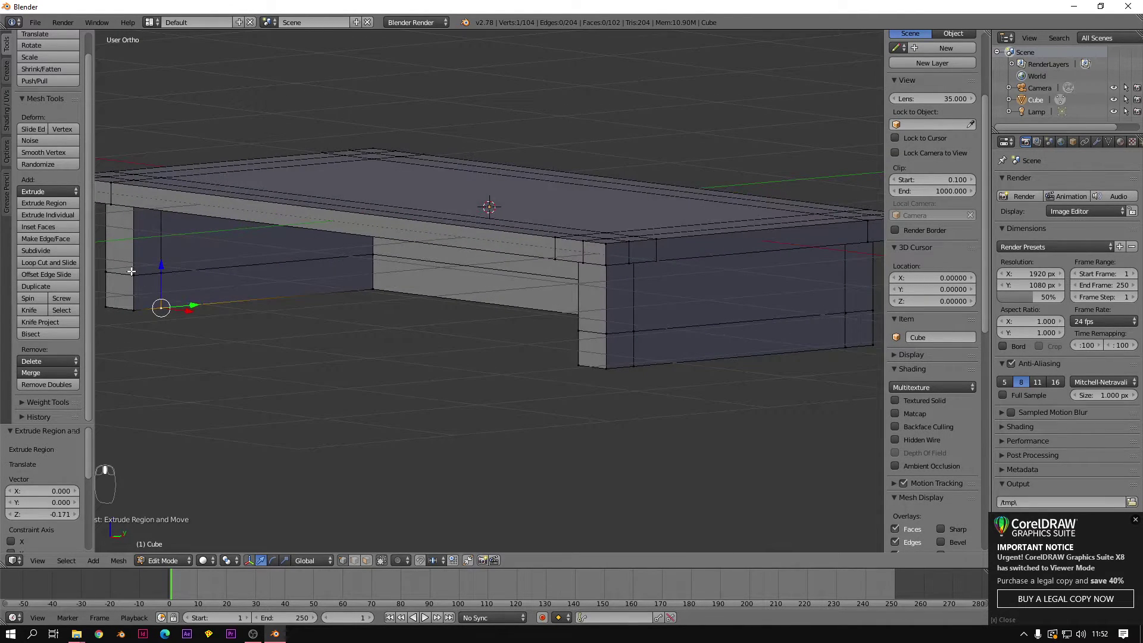
pyautogui.press('b')
pyautogui.moveTo(127, 264); pyautogui.dragTo(205, 332)
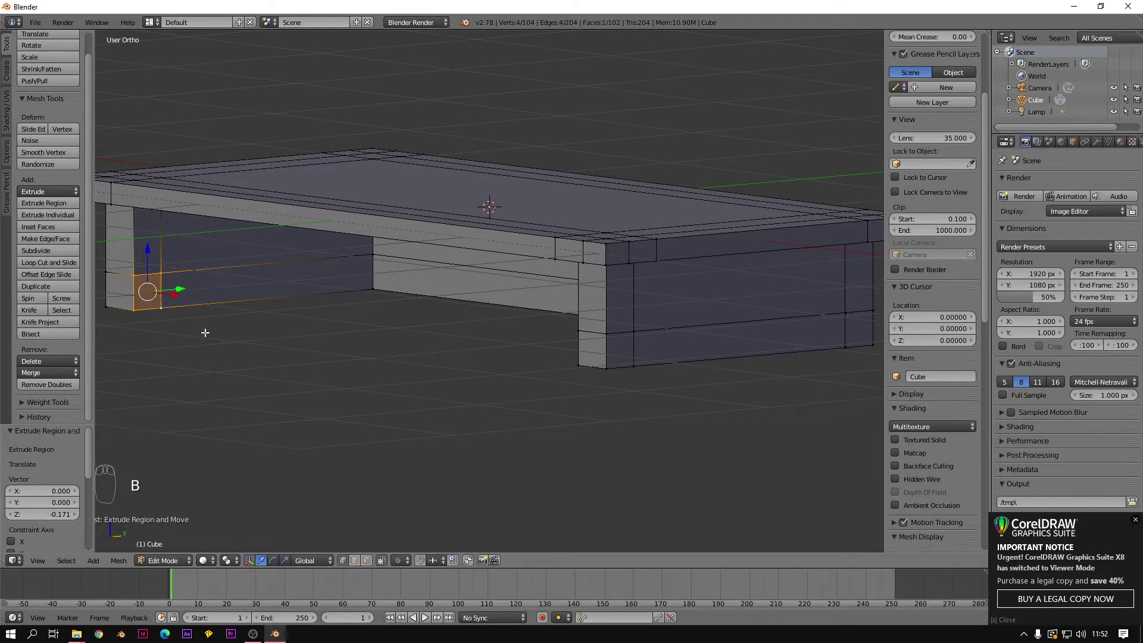
pyautogui.press('KP_5')
pyautogui.scroll(2, 401, 320)
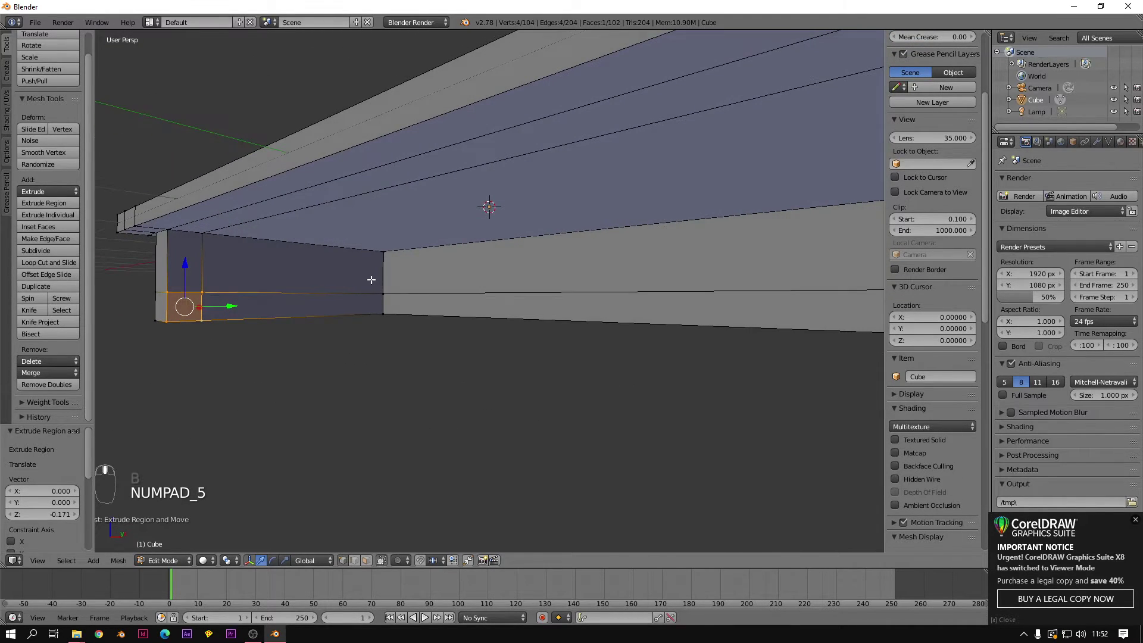
pyautogui.press('b')
pyautogui.moveTo(370, 276); pyautogui.dragTo(416, 334)
pyautogui.moveTo(417, 334); pyautogui.dragTo(518, 322, button='middle')
pyautogui.press('b')
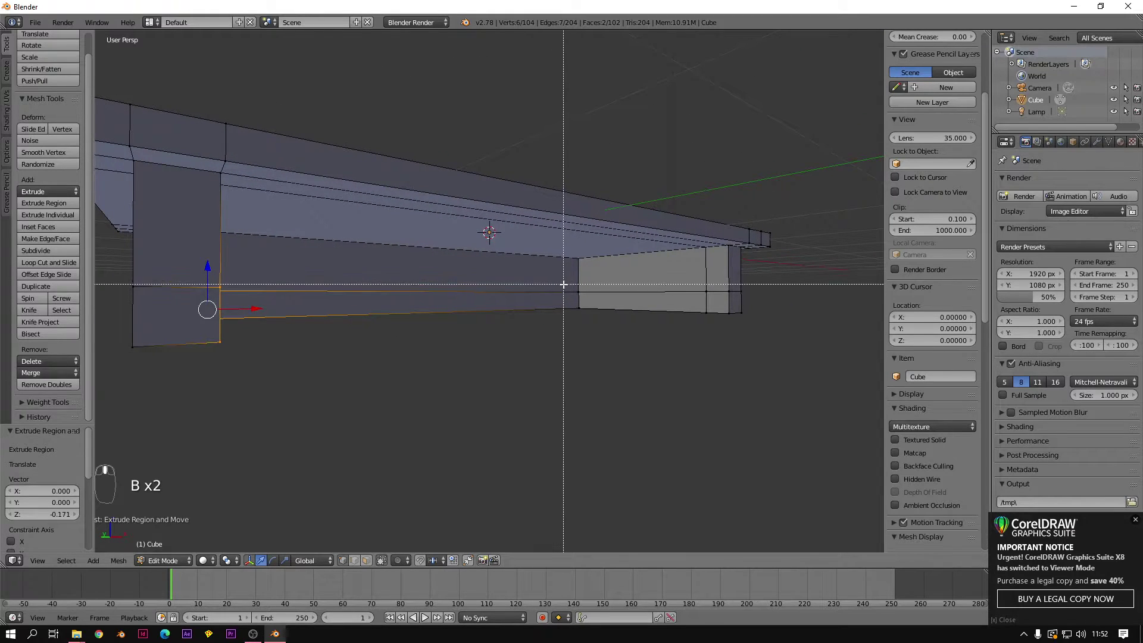
pyautogui.moveTo(563, 285); pyautogui.dragTo(431, 291)
pyautogui.moveTo(431, 291); pyautogui.dragTo(298, 297, button='middle')
pyautogui.rightClick(299, 298)
pyautogui.rightClick(189, 291)
pyautogui.keyDown('shift'); pyautogui.rightClick(186, 315); pyautogui.keyUp('shift')
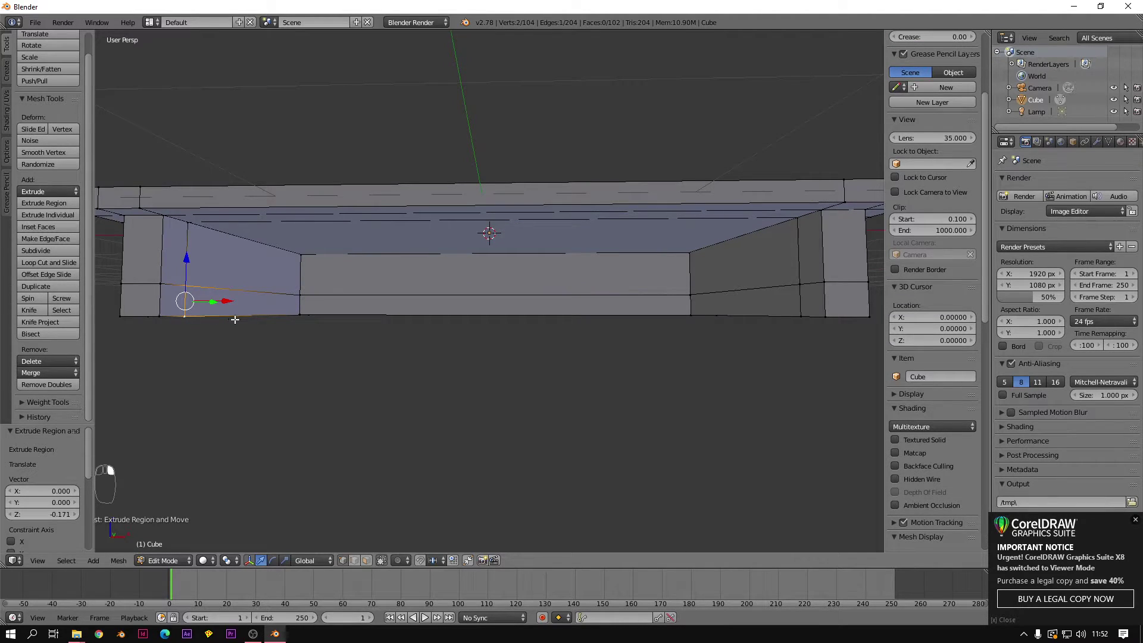
# Step: Fill a horizontal face between the four inner corner vertices of the frame on the loop above the bottom edge
pyautogui.rightClick(184, 284)
pyautogui.keyDown('shift'); pyautogui.rightClick(300, 294); pyautogui.keyUp('shift')
pyautogui.keyDown('shift'); pyautogui.rightClick(685, 292); pyautogui.keyUp('shift')
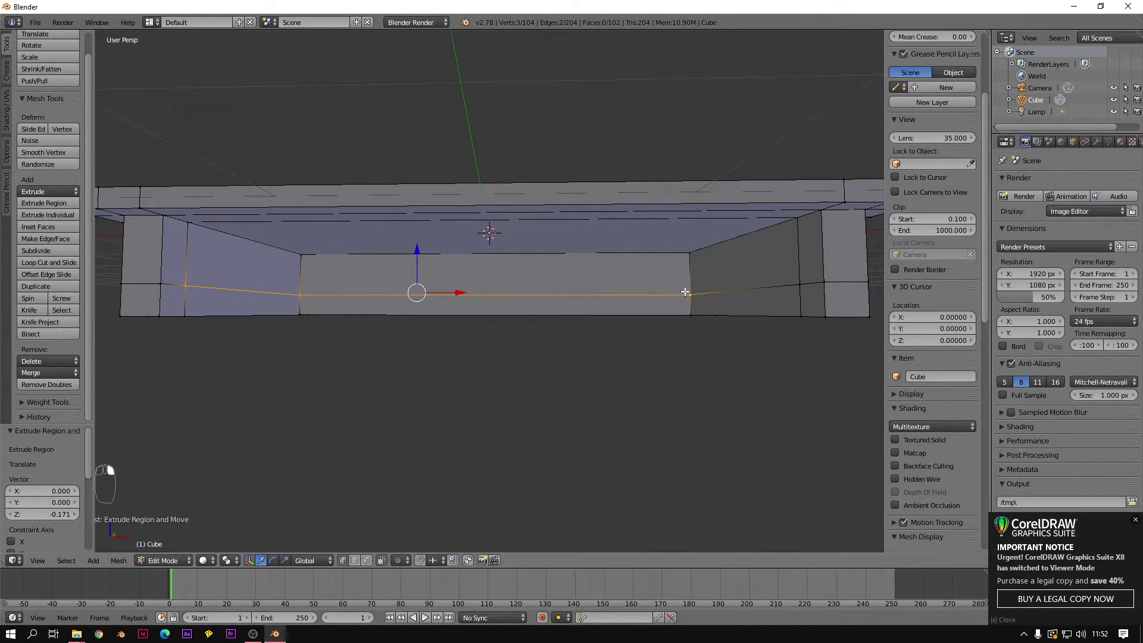
pyautogui.keyDown('shift'); pyautogui.rightClick(799, 286); pyautogui.keyUp('shift')
pyautogui.press('f')
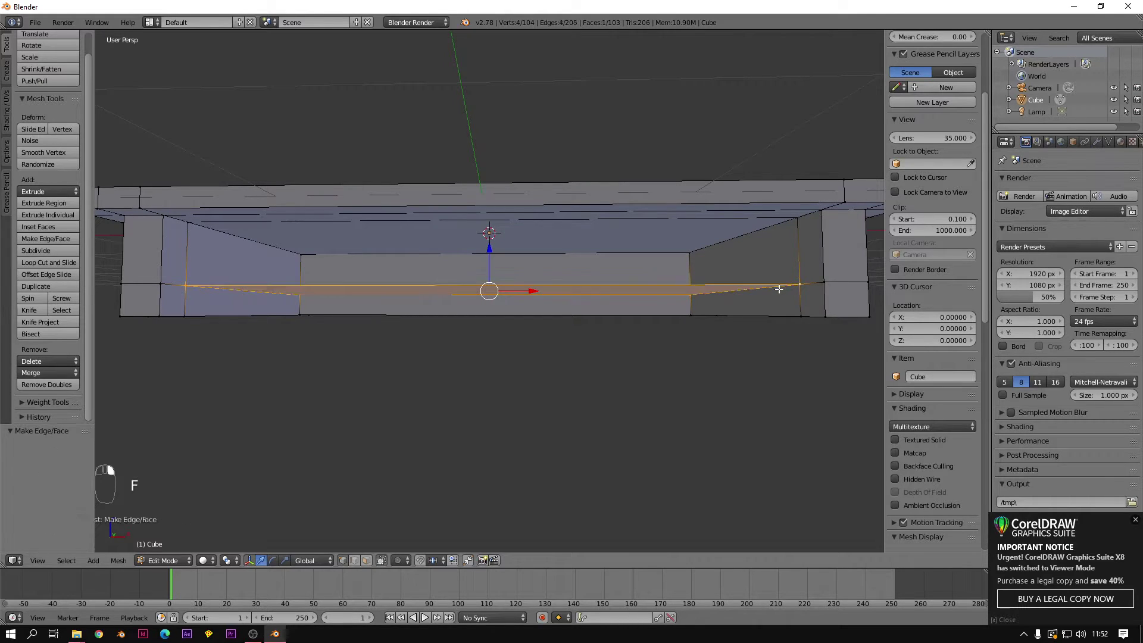
# Step: Try filling a horizontal strip face between the two front corner blocks at the height of the new shelf face and undo it
pyautogui.rightClick(161, 284)
pyautogui.keyDown('shift'); pyautogui.rightClick(186, 285); pyautogui.keyUp('shift')
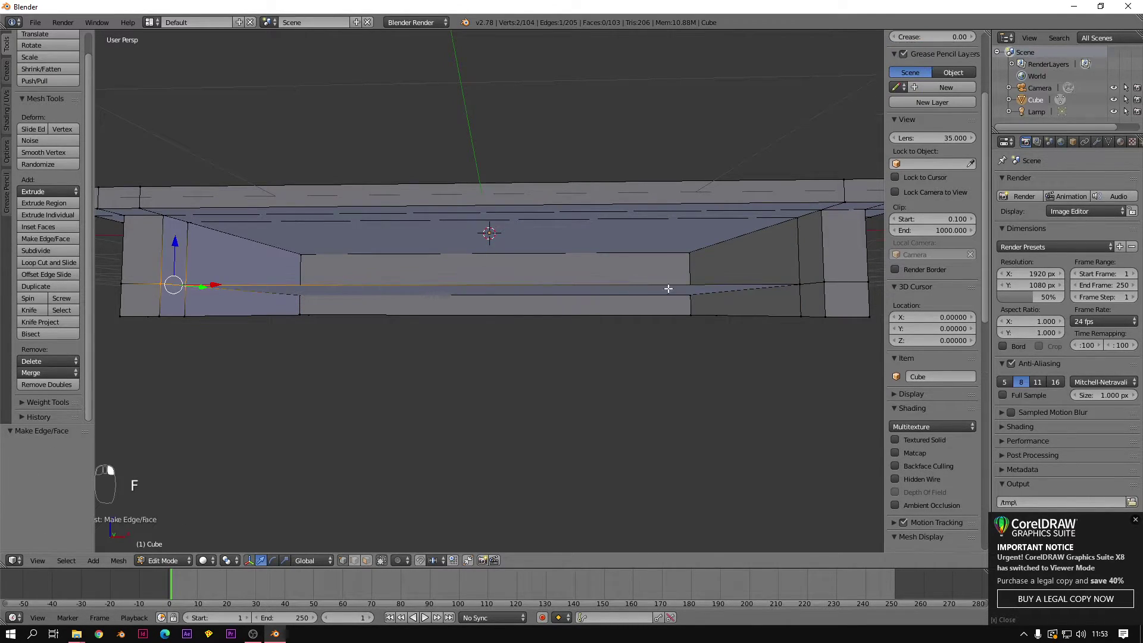
pyautogui.keyDown('shift'); pyautogui.rightClick(834, 283); pyautogui.keyUp('shift')
pyautogui.press('f')
pyautogui.moveTo(782, 314); pyautogui.dragTo(712, 322, button='middle')
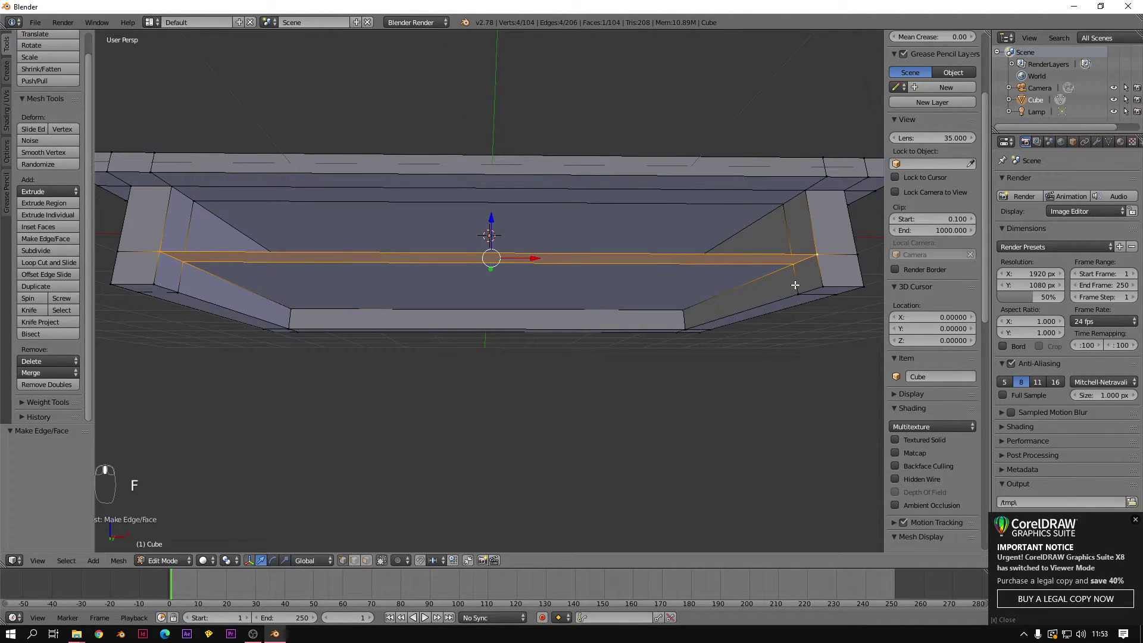
pyautogui.moveTo(805, 271)
pyautogui.mouseDown(button='middle')
pyautogui.moveTo(808, 242)
pyautogui.moveTo(800, 280)
pyautogui.mouseUp(button='middle')
pyautogui.hotkey('ctrl', 'z')
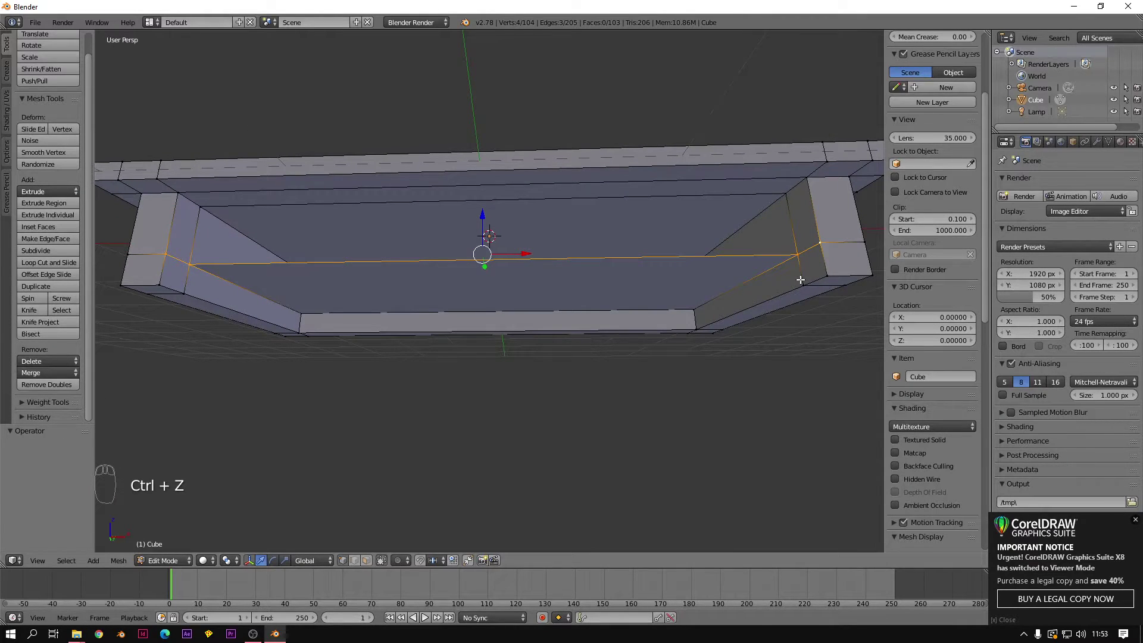
# Step: Fill a vertical face across the open long side between the lower inner vertices of the two front corner blocks
pyautogui.moveTo(800, 280); pyautogui.dragTo(795, 263, button='middle')
pyautogui.rightClick(787, 262)
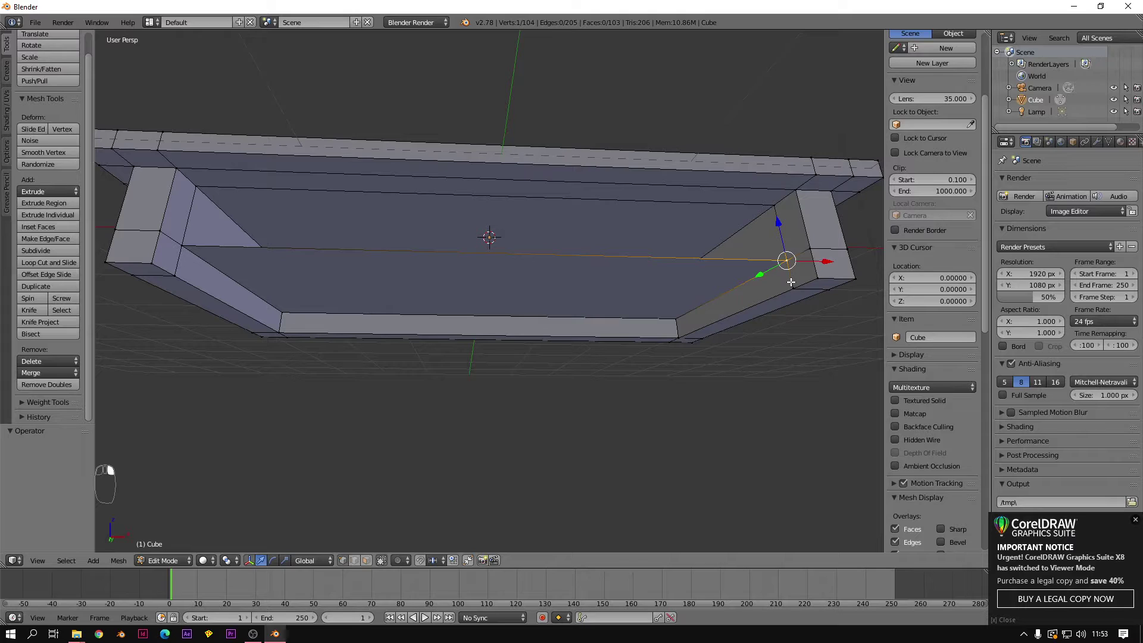
pyautogui.keyDown('shift'); pyautogui.rightClick(782, 287); pyautogui.keyUp('shift')
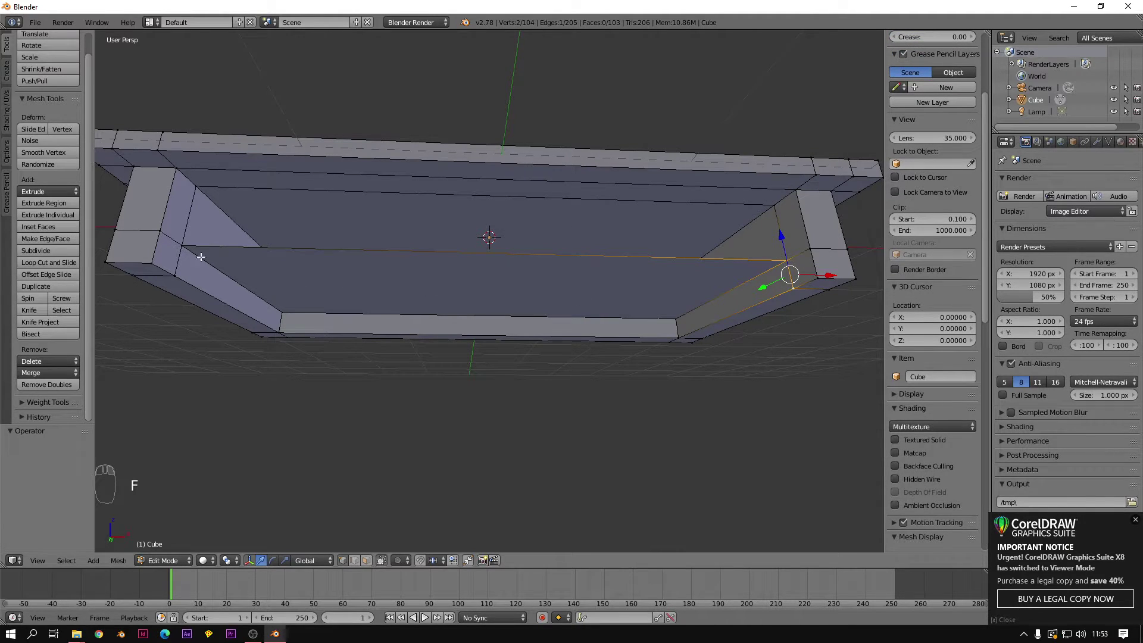
pyautogui.hotkey('ctrl', 'z')
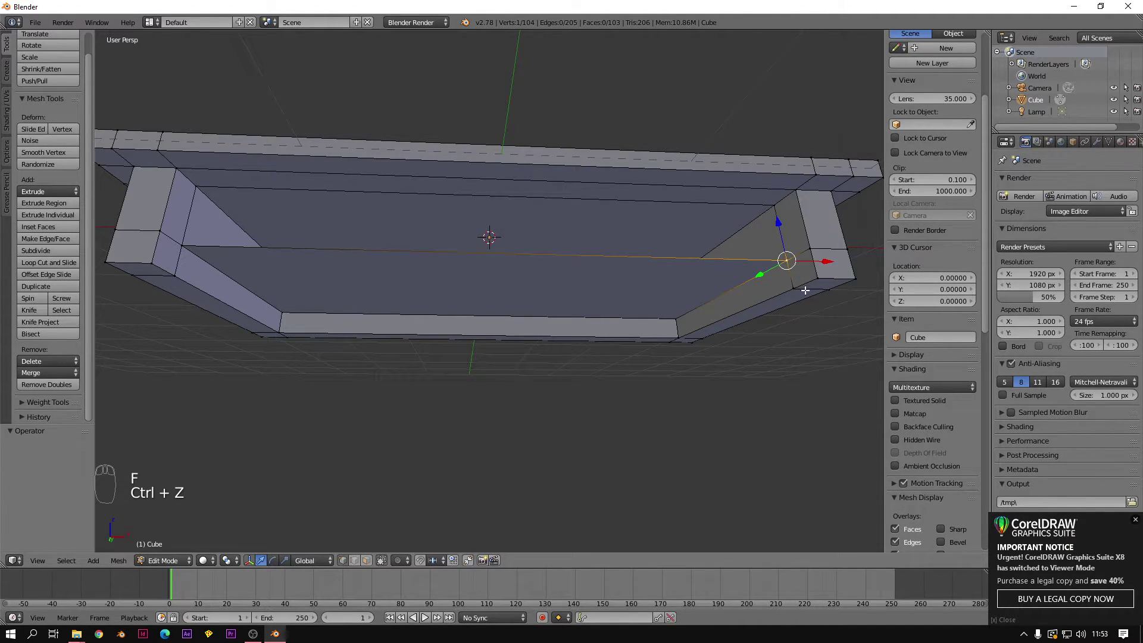
pyautogui.keyDown('shift'); pyautogui.rightClick(795, 288); pyautogui.keyUp('shift')
pyautogui.keyDown('shift'); pyautogui.rightClick(181, 244); pyautogui.keyUp('shift')
pyautogui.keyDown('shift'); pyautogui.rightClick(175, 276); pyautogui.keyUp('shift')
pyautogui.press('f')
# Step: Fill the underside of the frame with a face between the four bottom inner corner vertices
pyautogui.rightClick(174, 276)
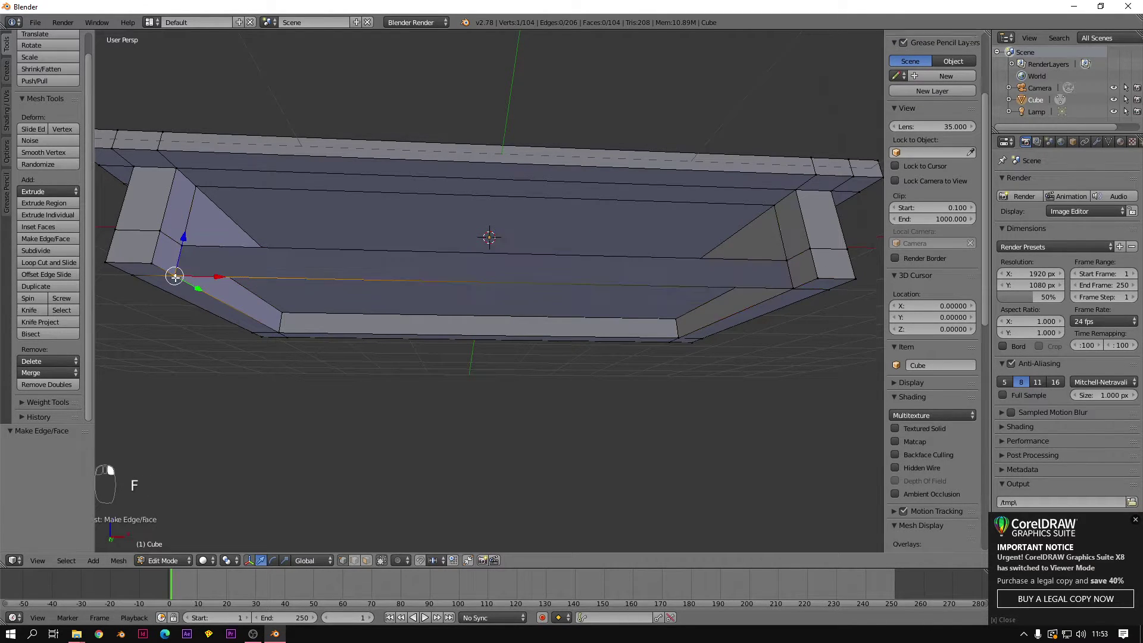
pyautogui.keyDown('shift'); pyautogui.rightClick(281, 329); pyautogui.keyUp('shift')
pyautogui.keyDown('shift'); pyautogui.rightClick(682, 334); pyautogui.keyUp('shift')
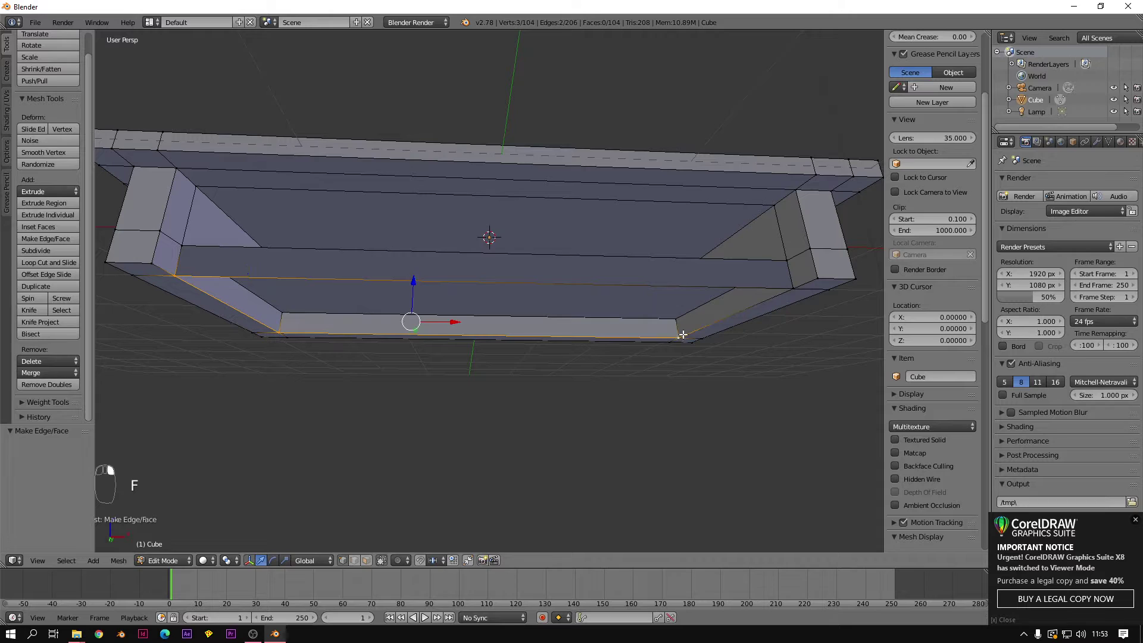
pyautogui.keyDown('shift'); pyautogui.rightClick(792, 287); pyautogui.keyUp('shift')
pyautogui.press('f')
pyautogui.moveTo(528, 309); pyautogui.dragTo(694, 321, button='middle')
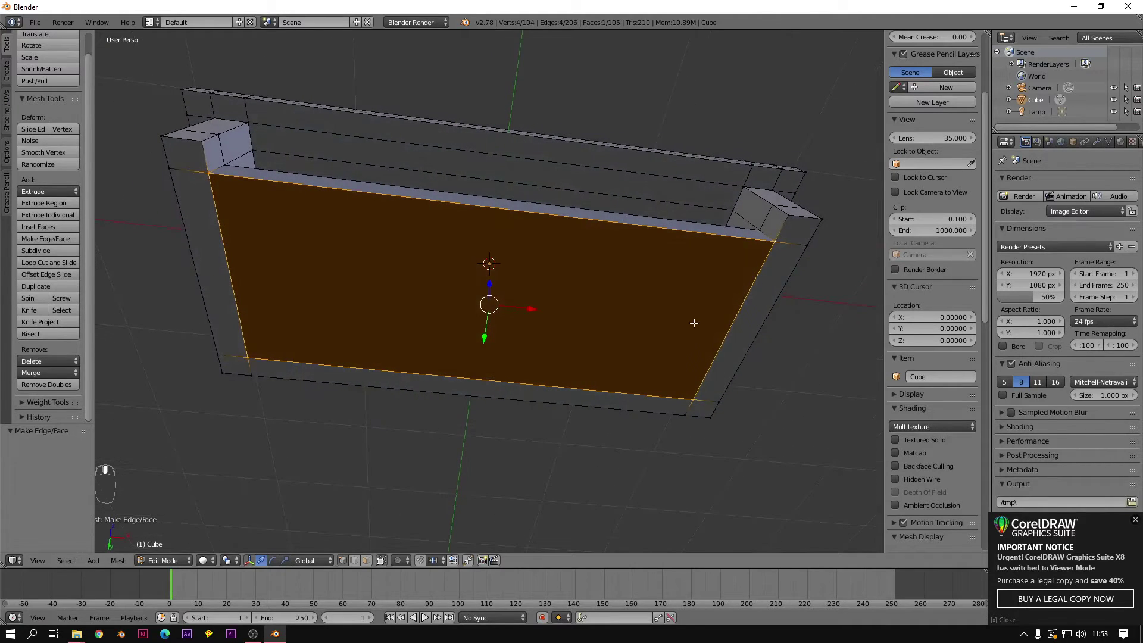
pyautogui.moveTo(766, 277); pyautogui.dragTo(689, 293, button='middle')
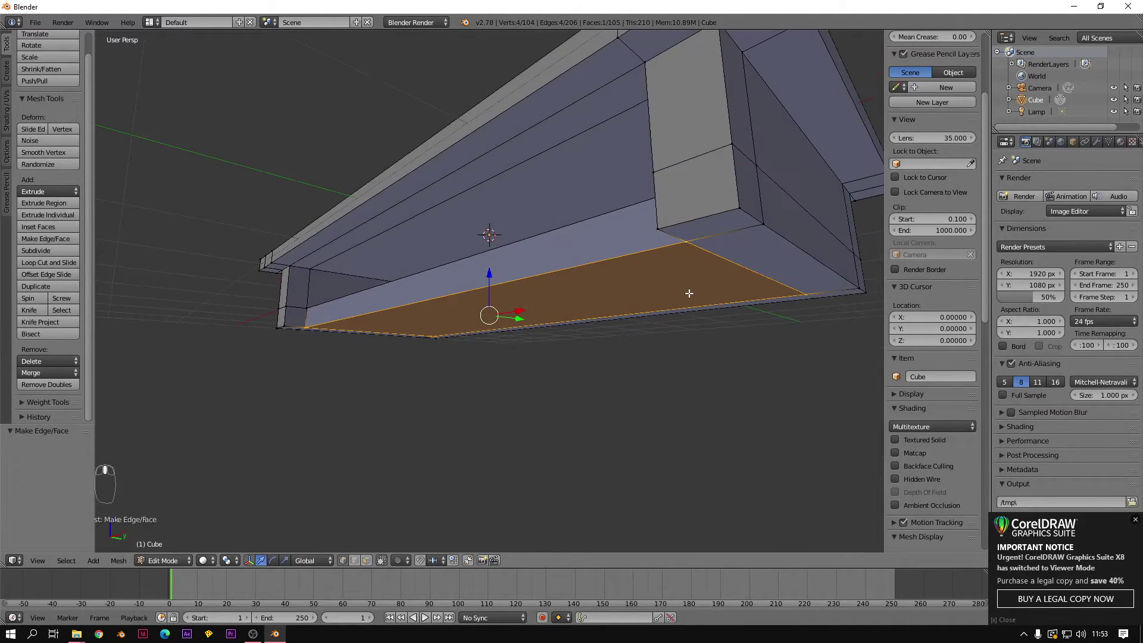
pyautogui.rightClick(660, 227)
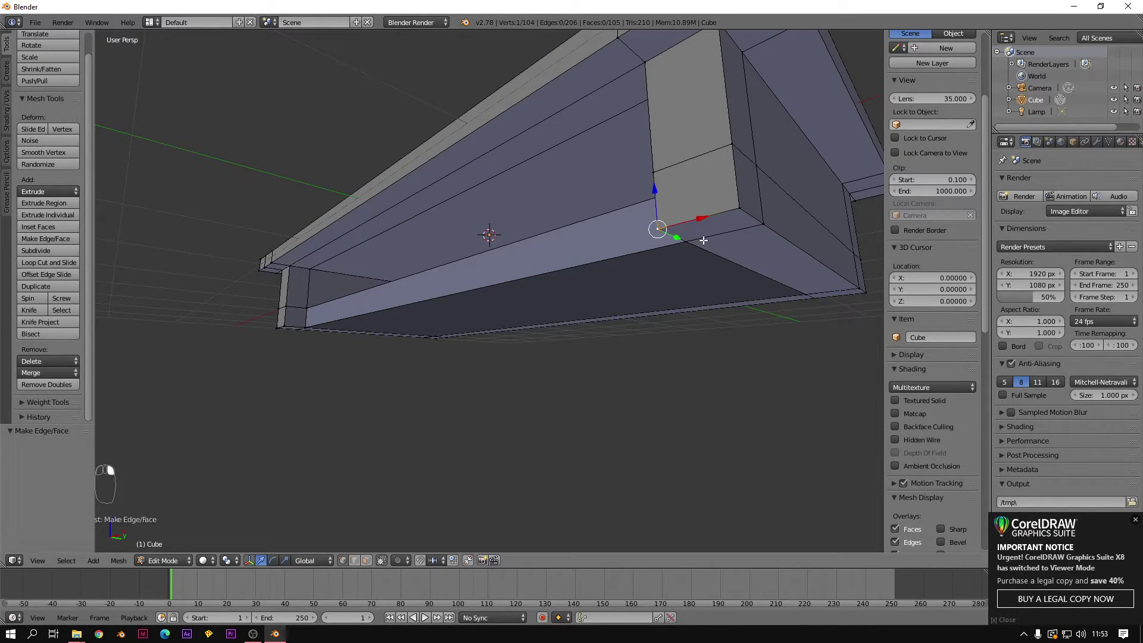
pyautogui.press('b')
pyautogui.moveTo(637, 191); pyautogui.dragTo(787, 275)
pyautogui.moveTo(787, 275)
pyautogui.mouseDown(button='middle')
pyautogui.moveTo(730, 266)
pyautogui.moveTo(788, 262)
pyautogui.mouseUp(button='middle')
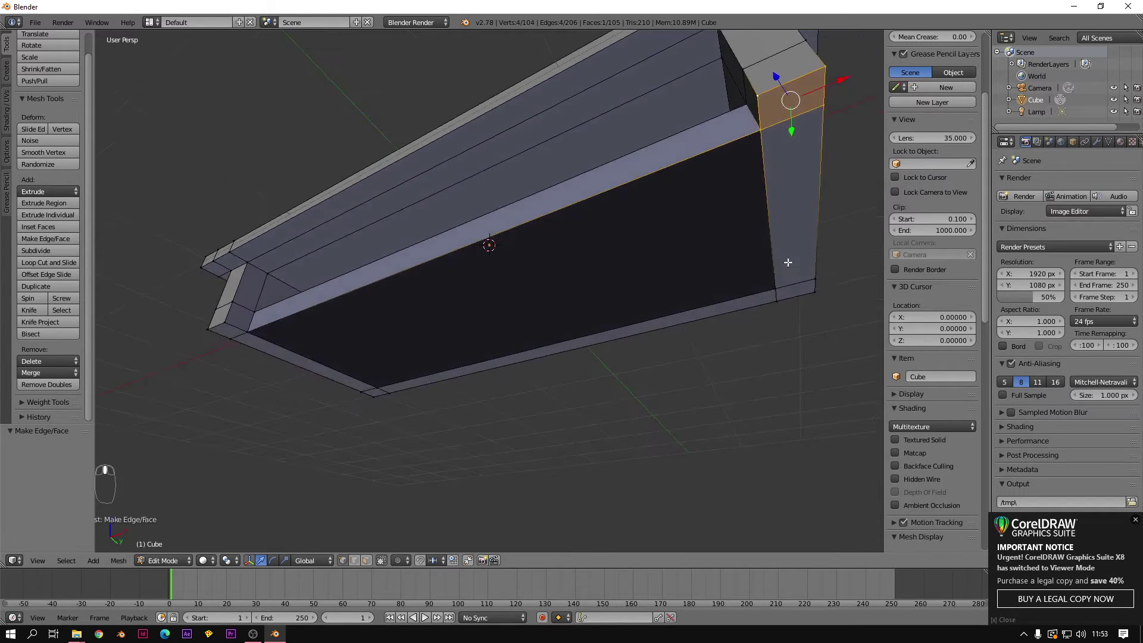
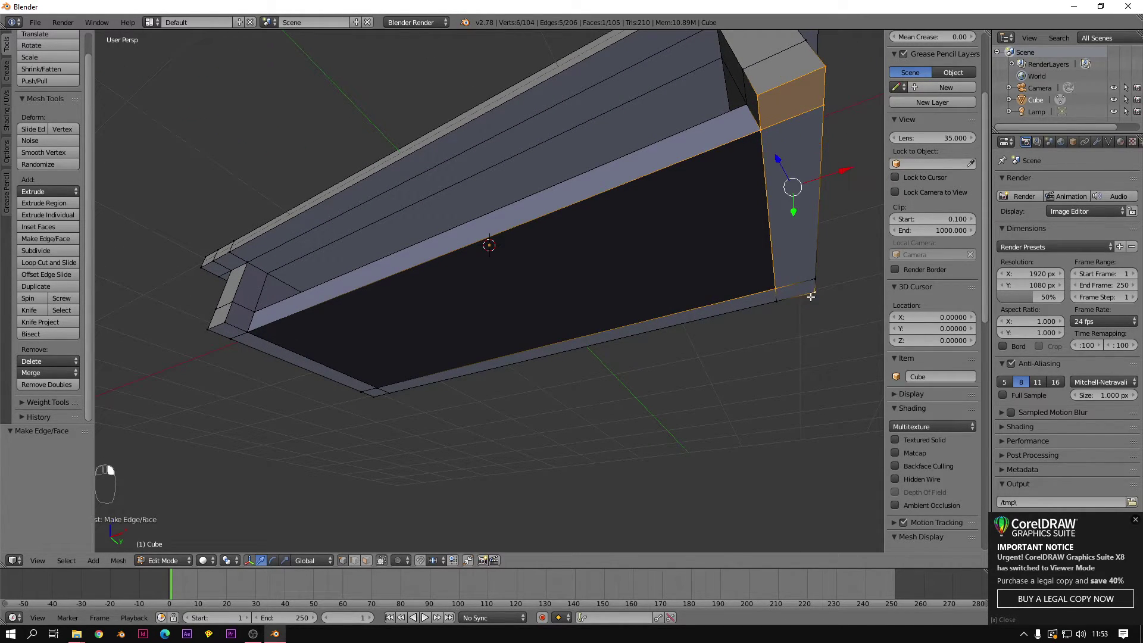
pyautogui.keyDown('ctrl'); pyautogui.rightClick(804, 290); pyautogui.keyUp('ctrl')
pyautogui.rightClick(782, 286)
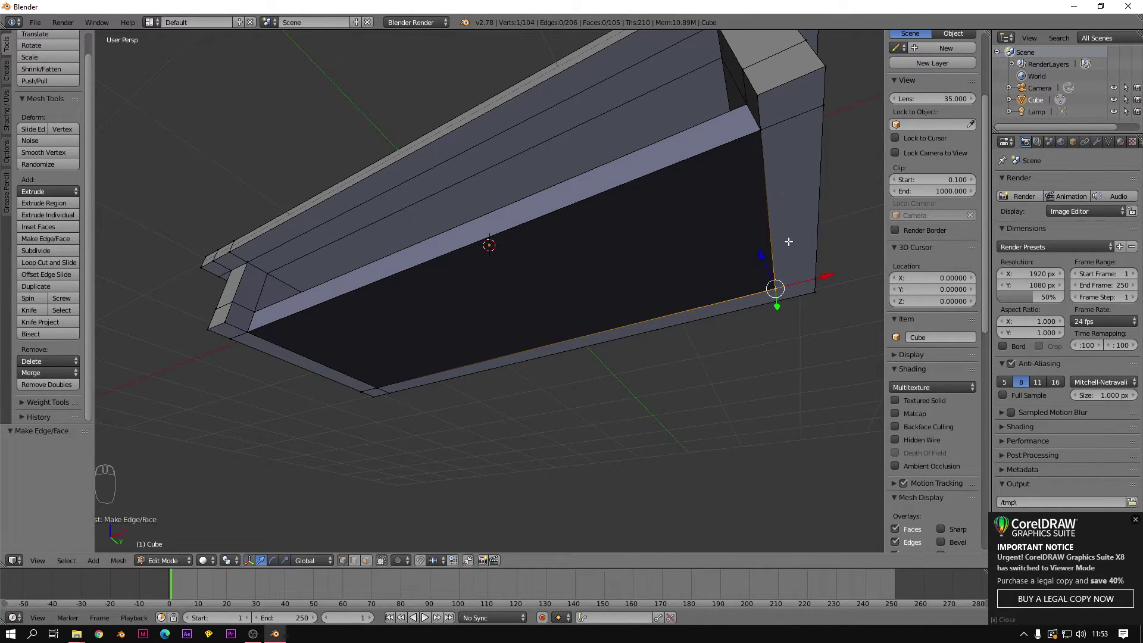
# Step: Switch to face selection and select the bottom faces of all four corner blocks
pyautogui.click(366, 561)
pyautogui.rightClick(774, 108)
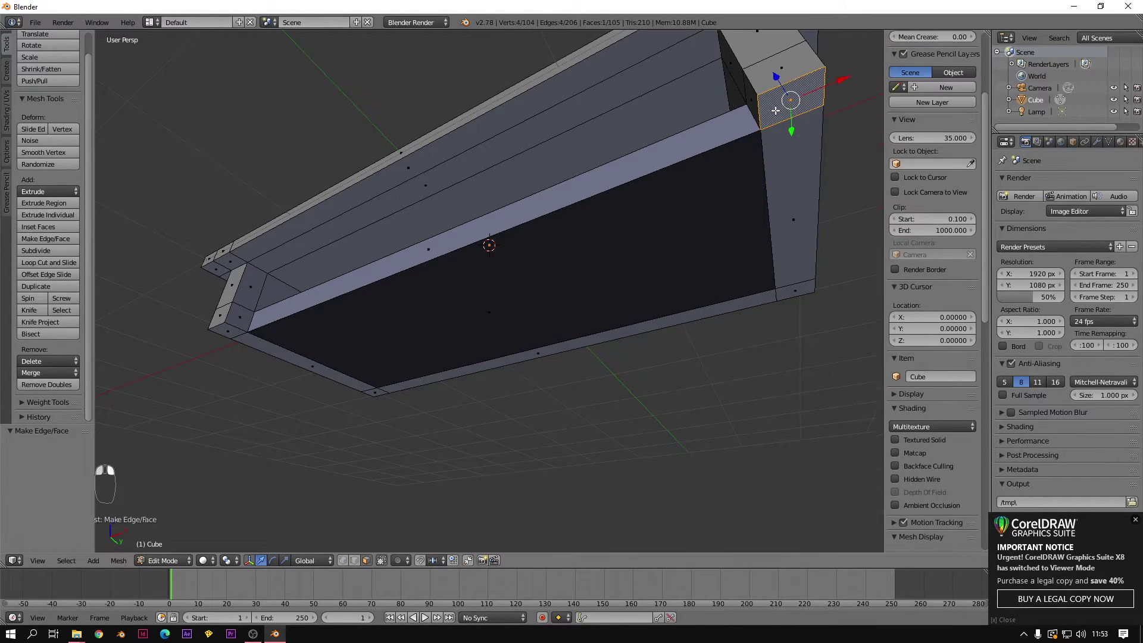
pyautogui.keyDown('shift'); pyautogui.rightClick(795, 291); pyautogui.keyUp('shift')
pyautogui.keyDown('shift'); pyautogui.rightClick(375, 390); pyautogui.keyUp('shift')
pyautogui.keyDown('shift'); pyautogui.rightClick(231, 331); pyautogui.keyUp('shift')
# Step: Extrude the four selected corner faces 2.190 downward in front view to form the table legs
pyautogui.moveTo(313, 331); pyautogui.dragTo(418, 326, button='middle')
pyautogui.press('KP_1')
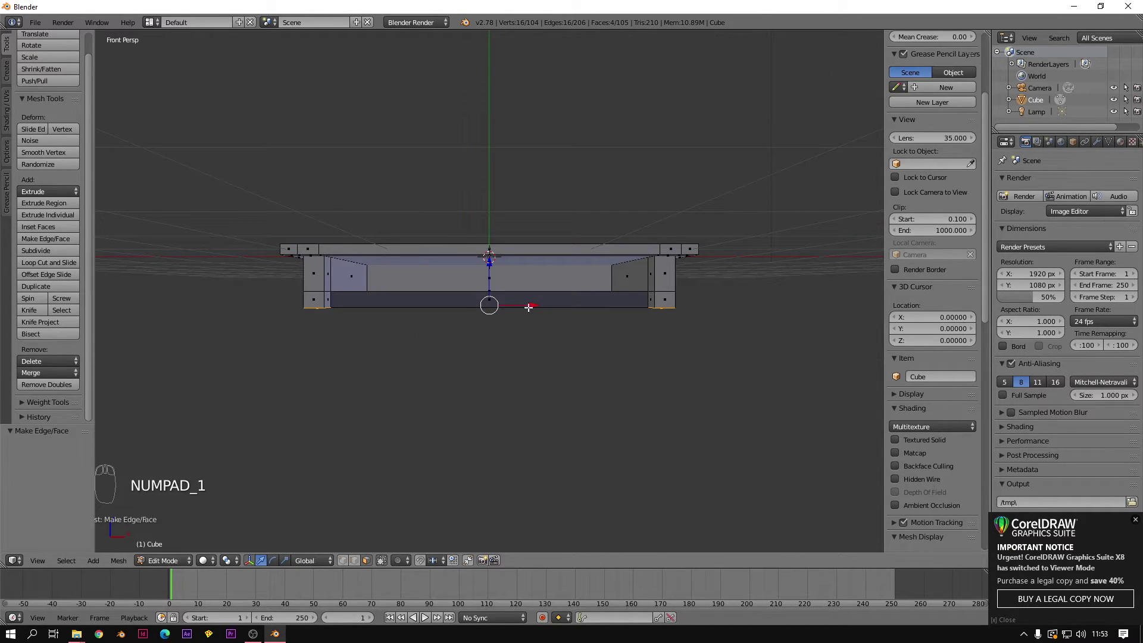
pyautogui.press('e')
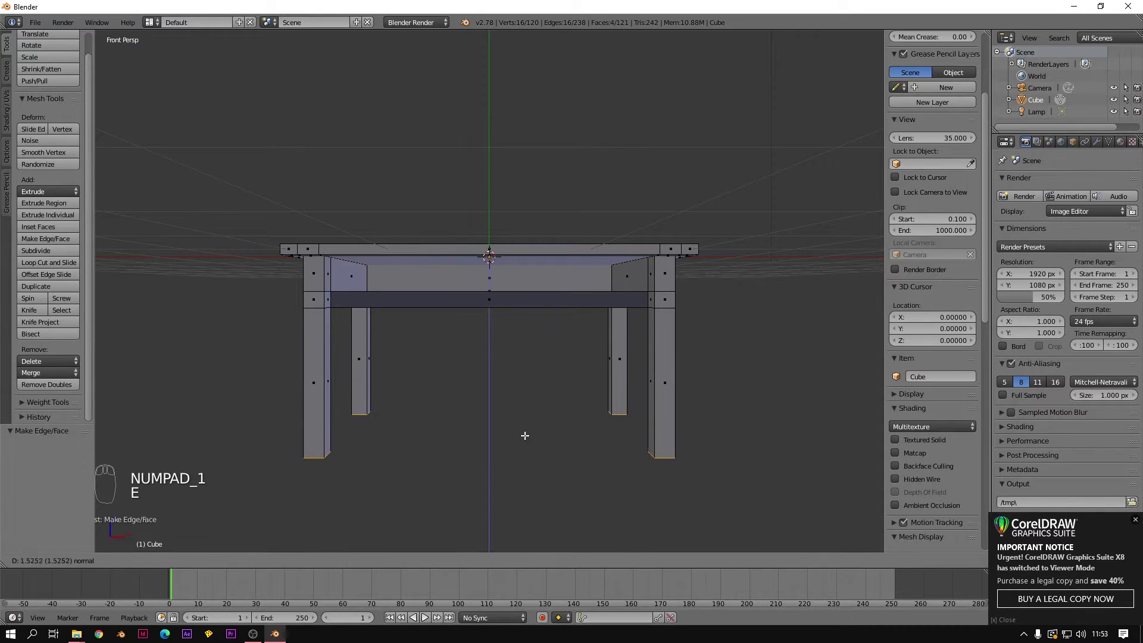
pyautogui.click(526, 474)
pyautogui.moveTo(526, 475); pyautogui.dragTo(523, 403, button='middle')
pyautogui.scroll(-3, 540, 441)
pyautogui.scroll(3, 522, 383)
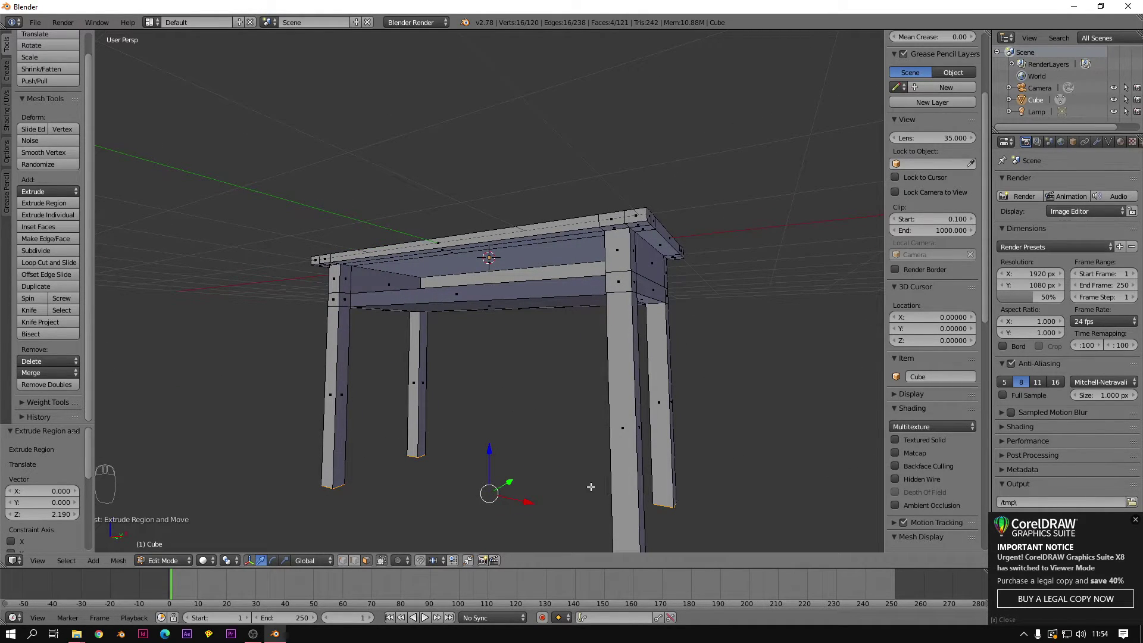
# Step: Shorten the four legs by moving their bottom faces up 0.612 along the global Z axis
pyautogui.moveTo(591, 487); pyautogui.dragTo(529, 431, button='middle')
pyautogui.moveTo(462, 404); pyautogui.dragTo(510, 447, button='middle')
pyautogui.scroll(-3, 494, 445)
pyautogui.press('g')
pyautogui.press('z')
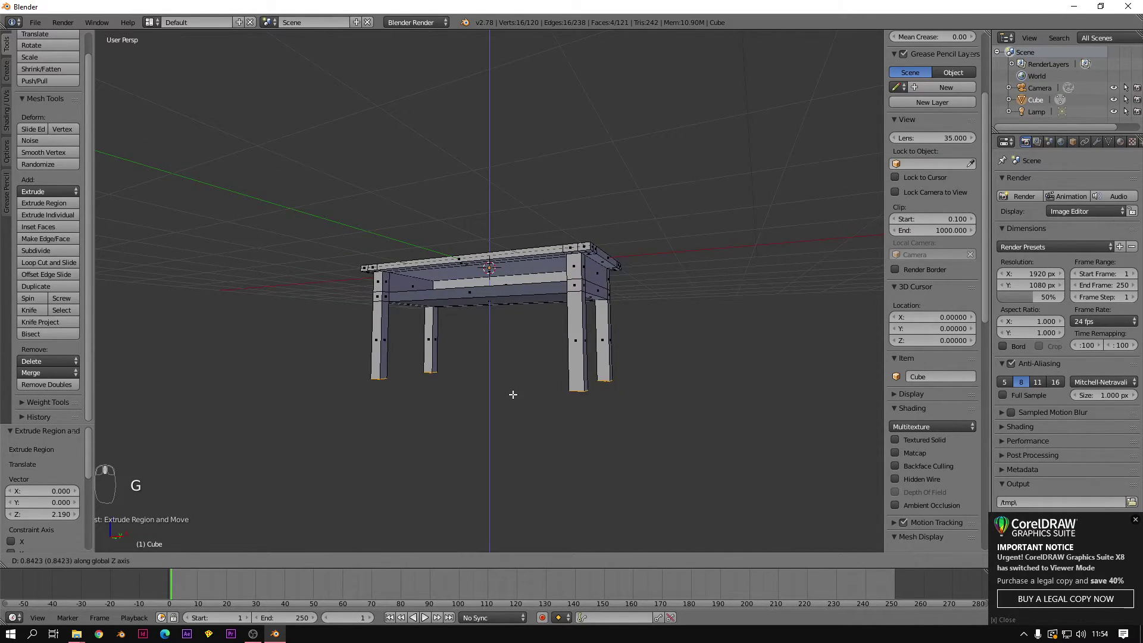
pyautogui.click(513, 409)
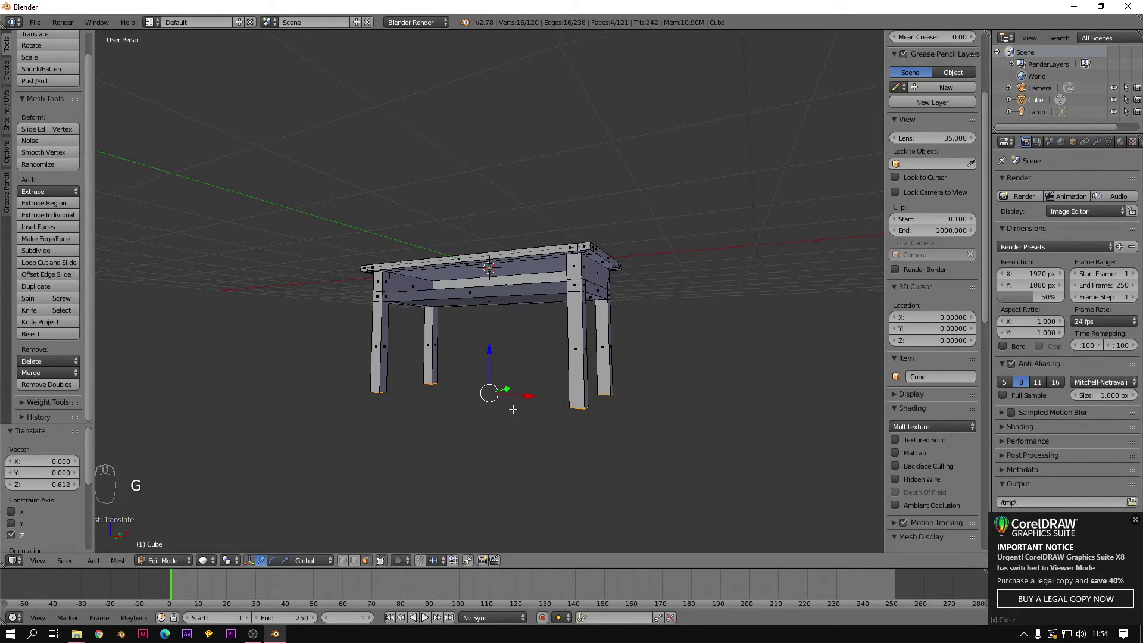
# Step: Extrude the leg bottoms 0.298 downward and shorten the new segments by 0.090 along the Z axis
pyautogui.press('e')
pyautogui.click(513, 427)
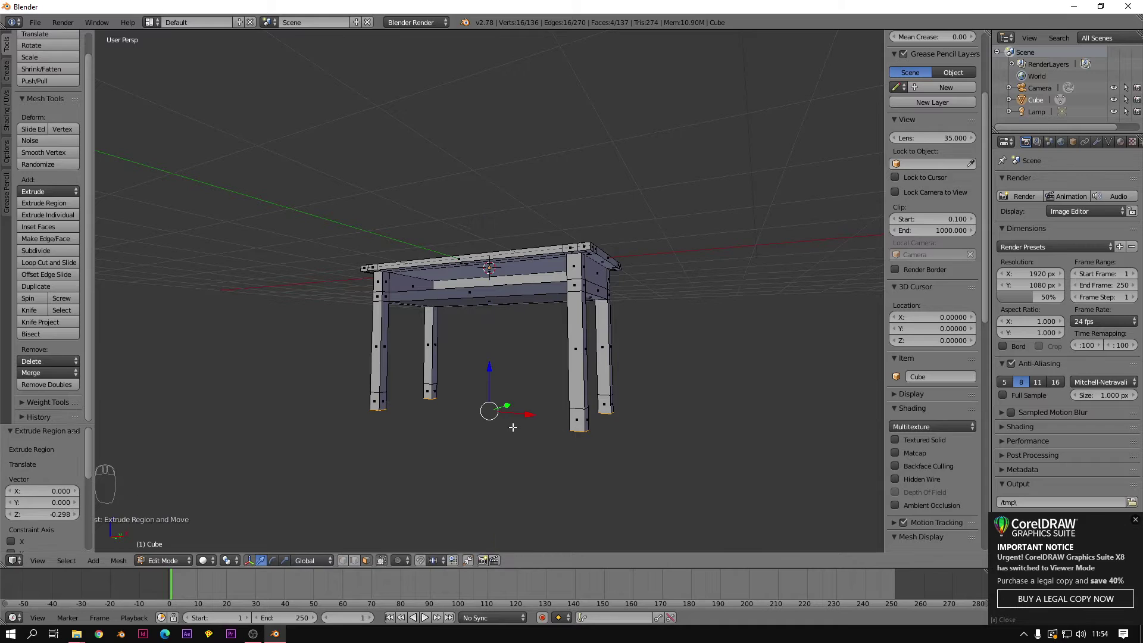
pyautogui.moveTo(518, 435); pyautogui.dragTo(495, 450, button='middle')
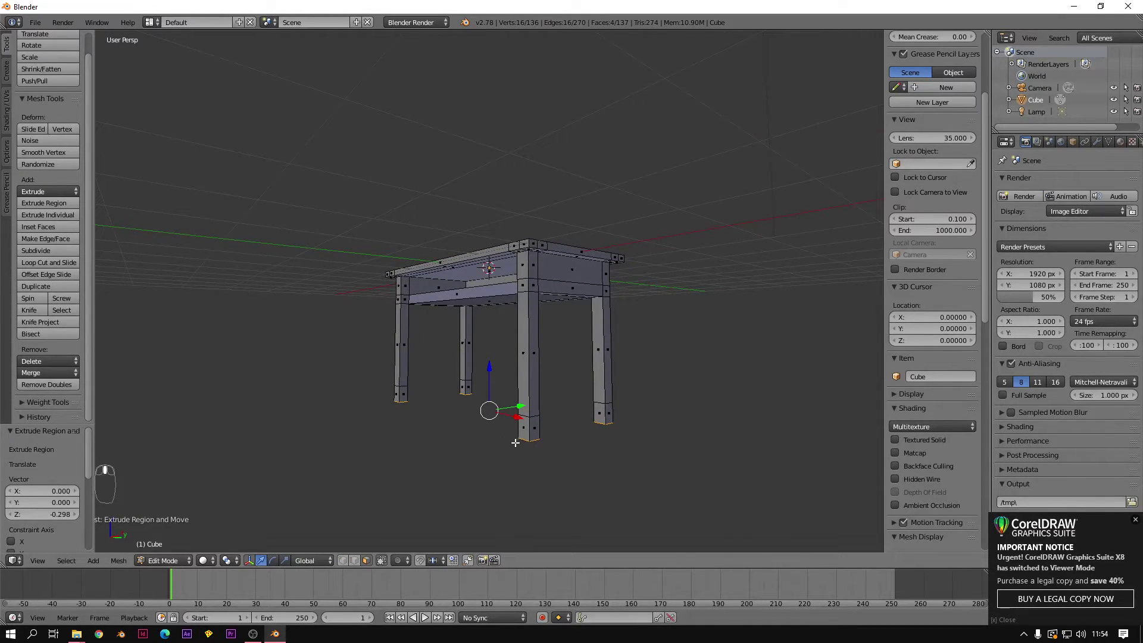
pyautogui.moveTo(489, 371); pyautogui.dragTo(490, 365)
# Step: Extrude the leg bottoms another 0.309 straight down to form the foot segments
pyautogui.press('e')
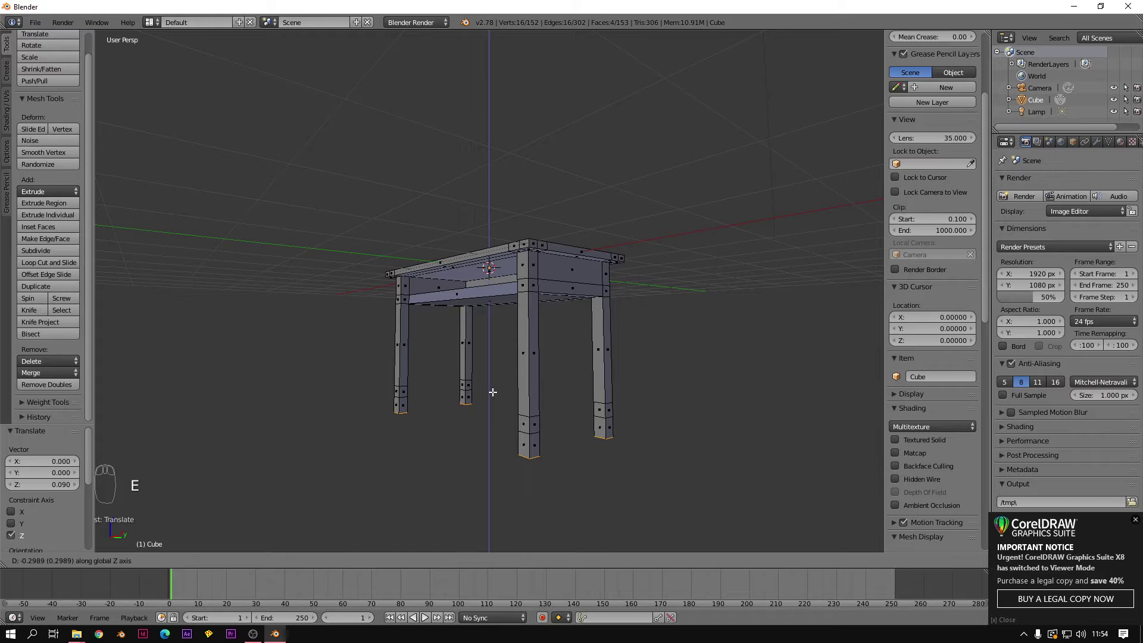
pyautogui.click(489, 391)
pyautogui.moveTo(489, 390); pyautogui.dragTo(480, 427, button='middle')
# Step: Delete the face of one leg's short segment above the foot that faces the neighbouring leg across the table's width
pyautogui.rightClick(404, 419)
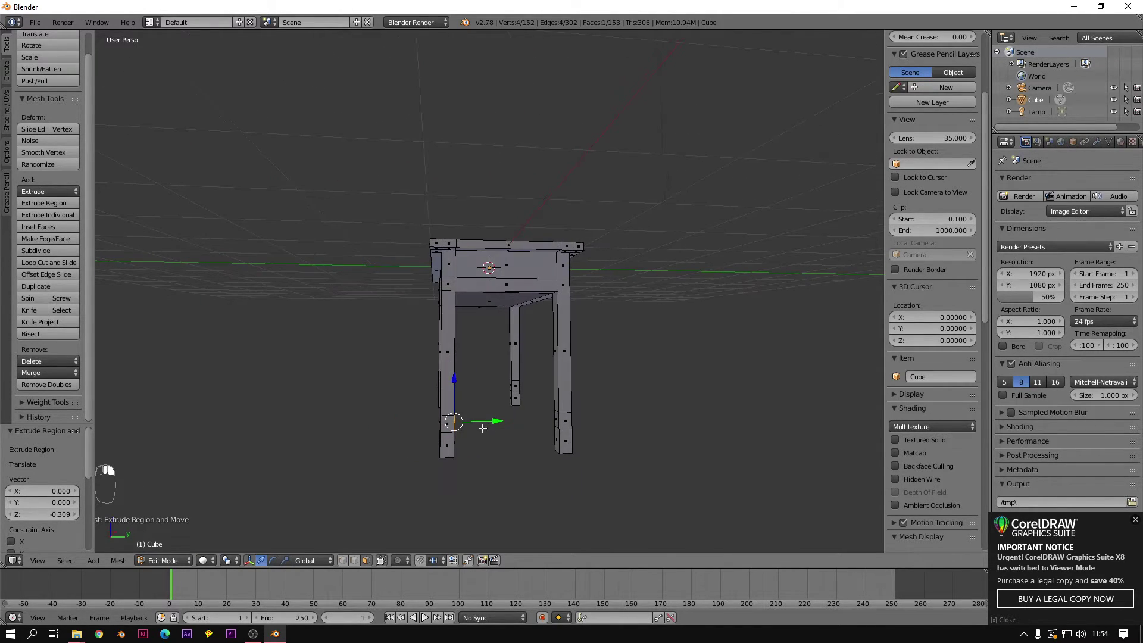
pyautogui.rightClick(555, 421)
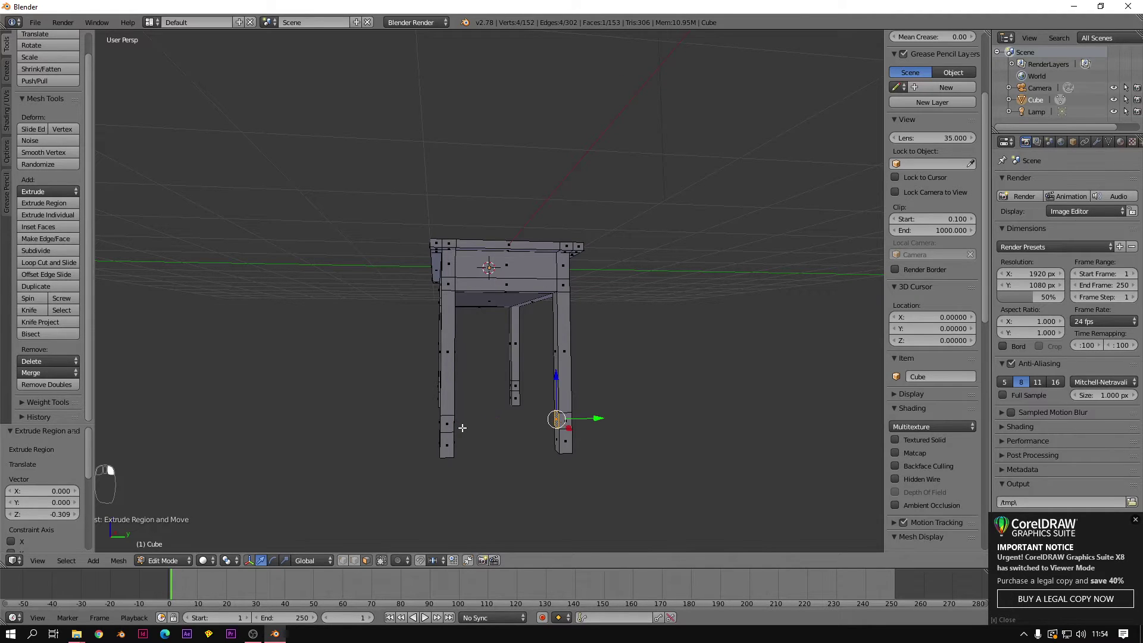
pyautogui.scroll(5, 530, 431)
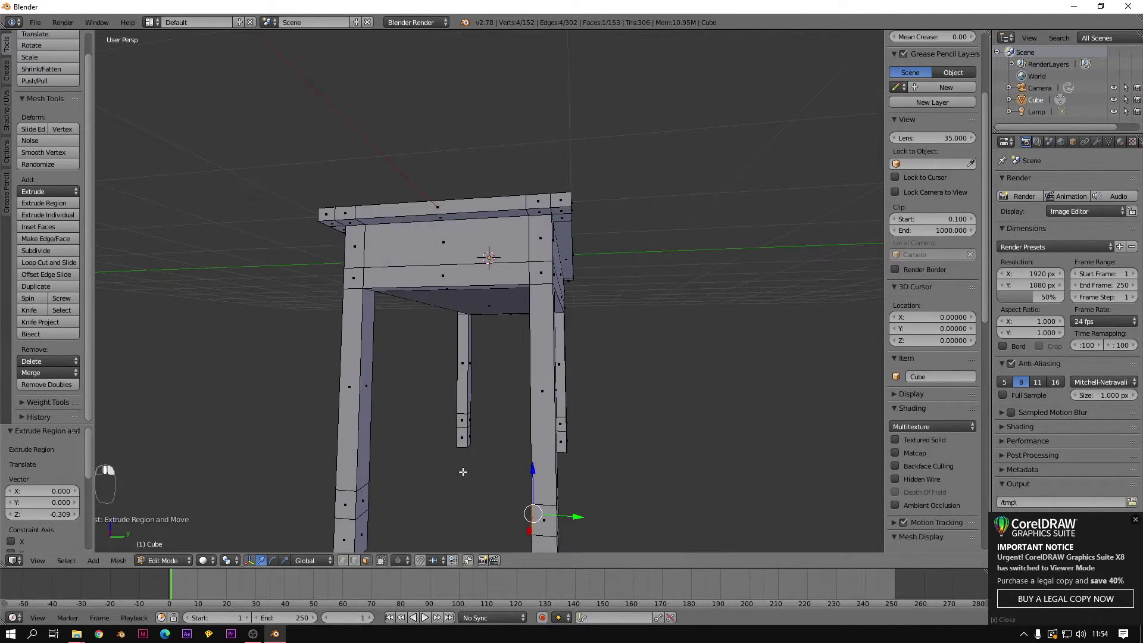
pyautogui.press('KP_Decimal')
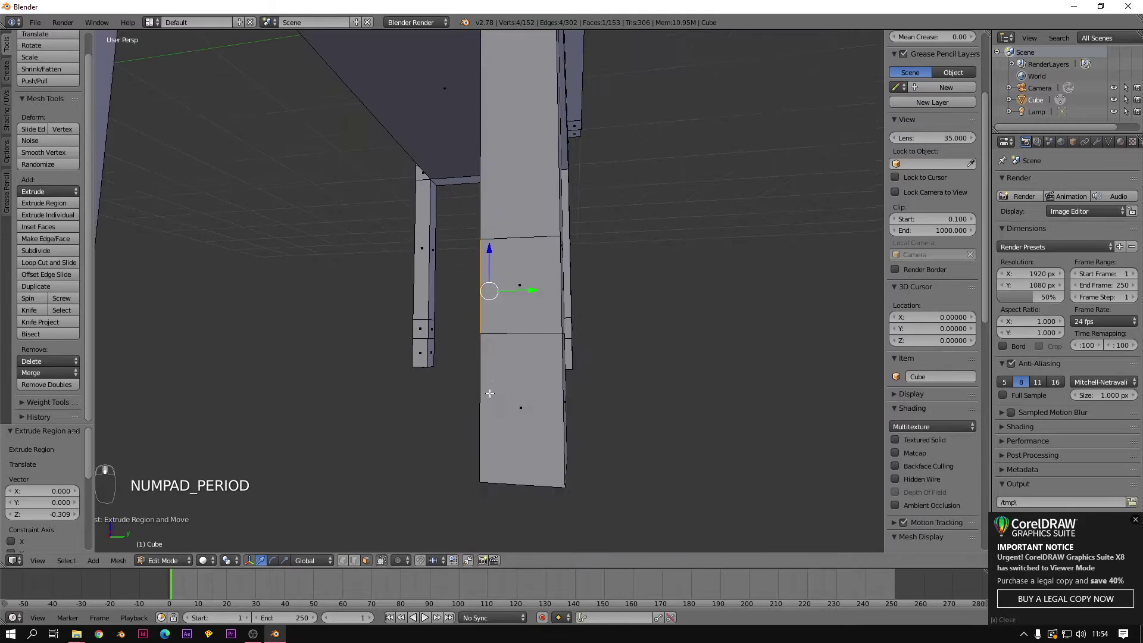
pyautogui.press('Delete')
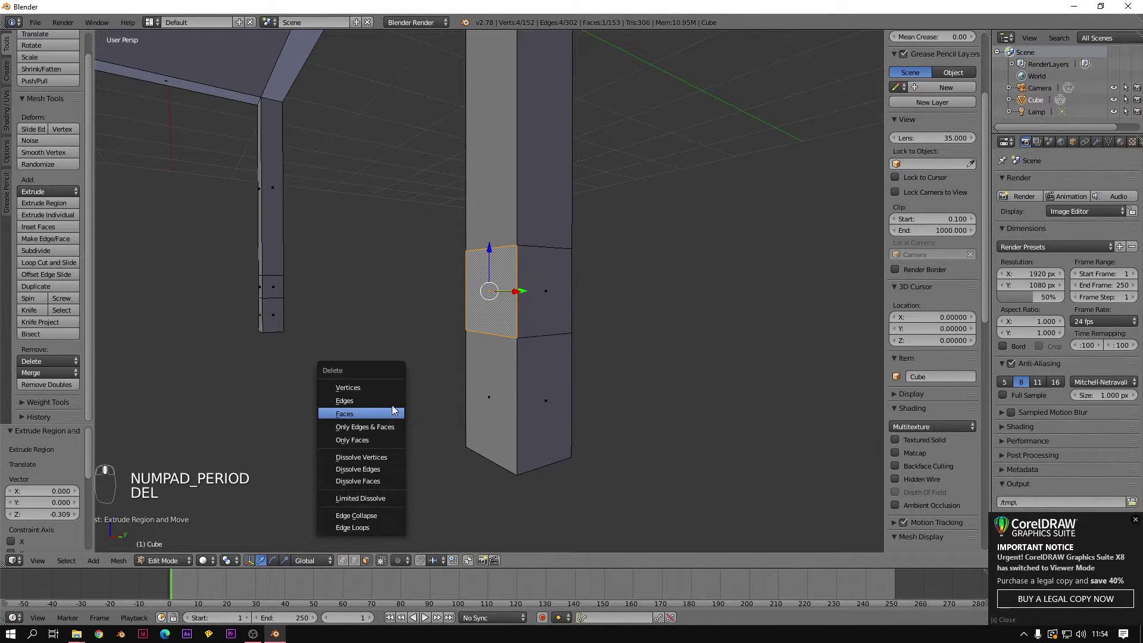
pyautogui.click(388, 410)
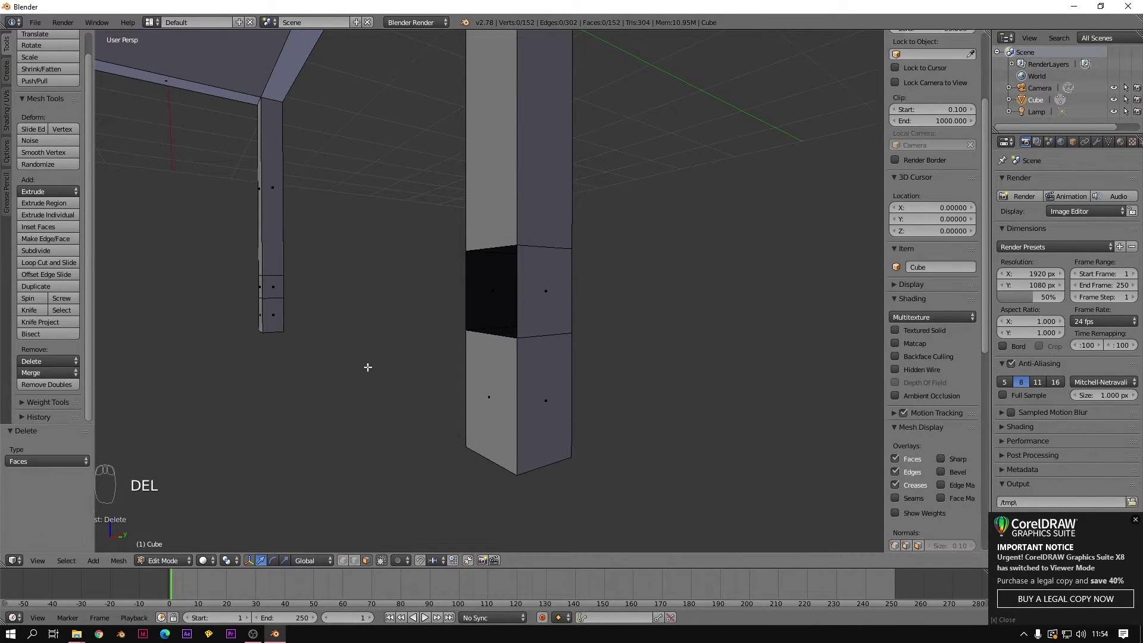
# Step: Delete the matching inward-facing faces of the short segments above the feet on the other three legs
pyautogui.rightClick(260, 294)
pyautogui.press('Delete')
pyautogui.click(256, 289)
pyautogui.moveTo(307, 325); pyautogui.dragTo(322, 260, button='middle')
pyautogui.rightClick(331, 254)
pyautogui.press('Delete')
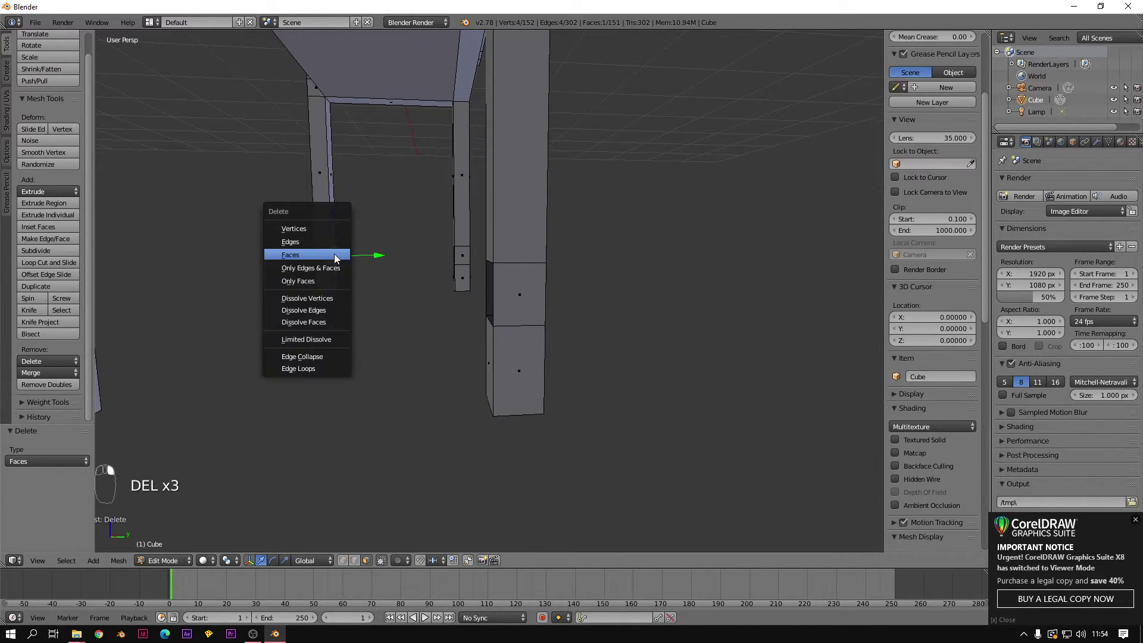
pyautogui.click(325, 255)
pyautogui.moveTo(321, 304); pyautogui.dragTo(273, 313, button='middle')
pyautogui.rightClick(193, 297)
pyautogui.press('Delete')
pyautogui.click(201, 299)
pyautogui.moveTo(201, 299); pyautogui.dragTo(267, 332, button='middle')
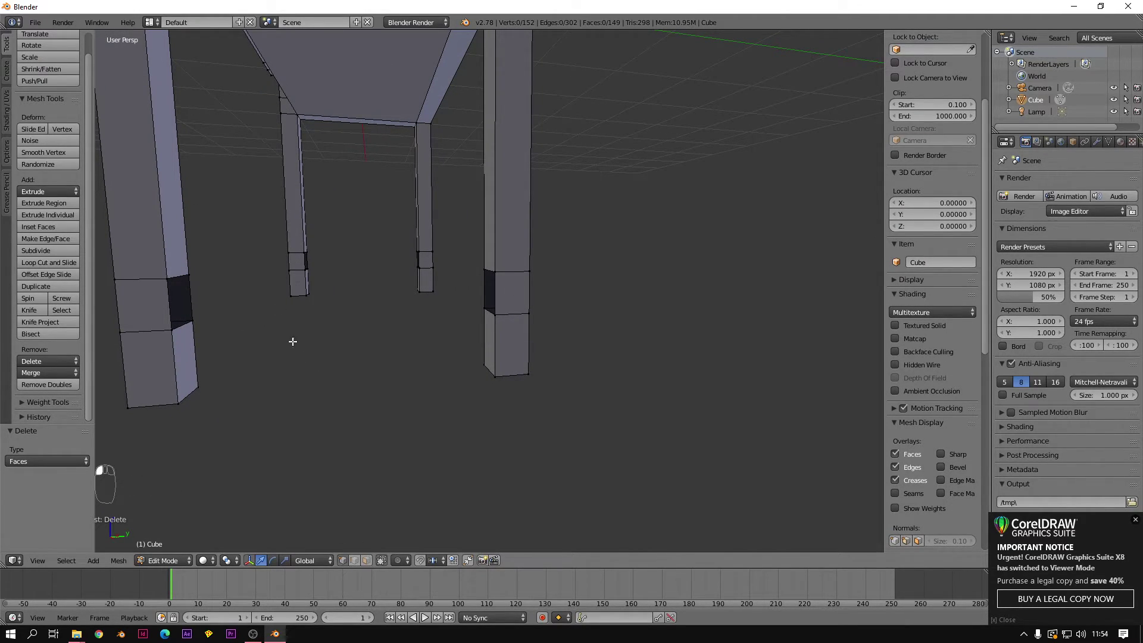
# Step: Bridge the openings of the two legs at one table end with a new outer face for a cross rail
pyautogui.moveTo(291, 339); pyautogui.dragTo(272, 352, button='middle')
pyautogui.rightClick(266, 304)
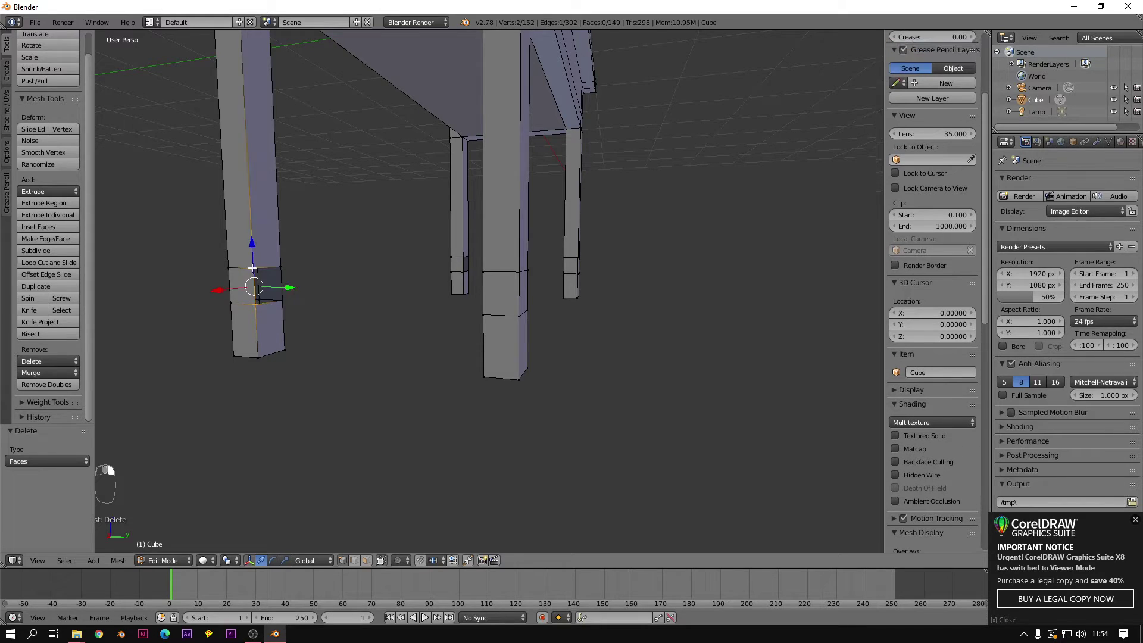
pyautogui.moveTo(363, 353); pyautogui.dragTo(400, 347, button='middle')
pyautogui.moveTo(488, 273)
pyautogui.mouseDown(button='middle')
pyautogui.moveTo(536, 314)
pyautogui.moveTo(510, 266)
pyautogui.mouseUp(button='middle')
pyautogui.keyDown('shift'); pyautogui.rightClick(510, 268); pyautogui.keyUp('shift')
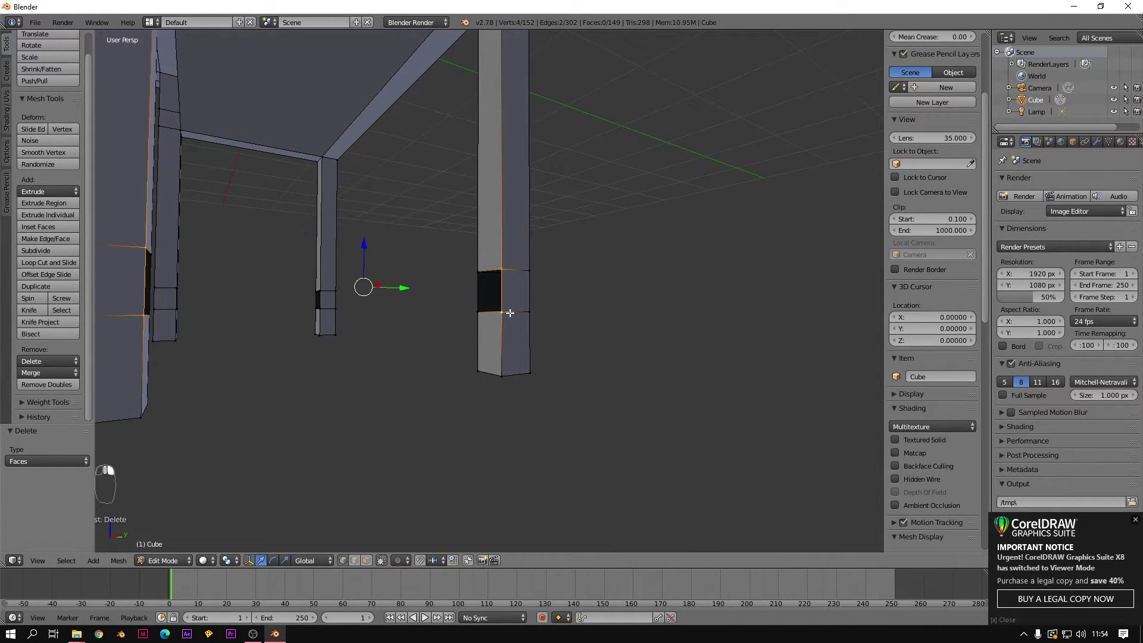
pyautogui.press('f')
# Step: Fill the top face of the first cross rail from the four upper corner vertices of the leg openings
pyautogui.moveTo(509, 313); pyautogui.dragTo(479, 265, button='middle')
pyautogui.rightClick(478, 262)
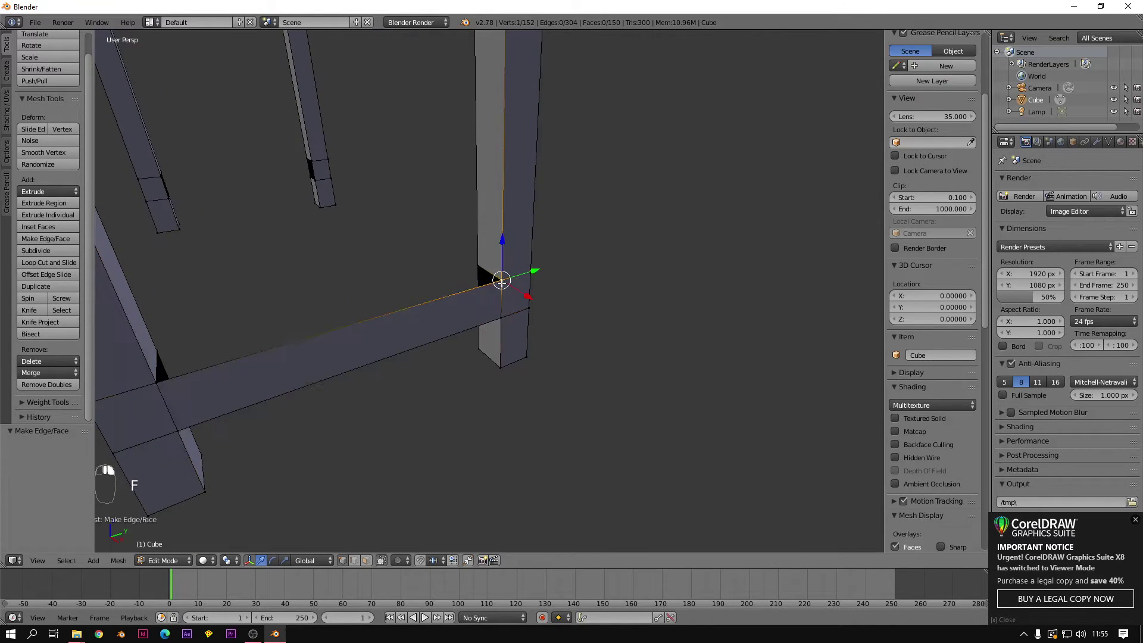
pyautogui.keyDown('shift'); pyautogui.rightClick(156, 356); pyautogui.keyUp('shift')
pyautogui.keyDown('shift'); pyautogui.rightClick(157, 384); pyautogui.keyUp('shift')
pyautogui.press('f')
pyautogui.moveTo(164, 394); pyautogui.dragTo(346, 385, button='middle')
pyautogui.rightClick(474, 273)
pyautogui.keyDown('shift'); pyautogui.rightClick(474, 311); pyautogui.keyUp('shift')
pyautogui.keyDown('shift'); pyautogui.rightClick(813, 392); pyautogui.keyUp('shift')
pyautogui.keyDown('shift'); pyautogui.rightClick(823, 320); pyautogui.keyUp('shift')
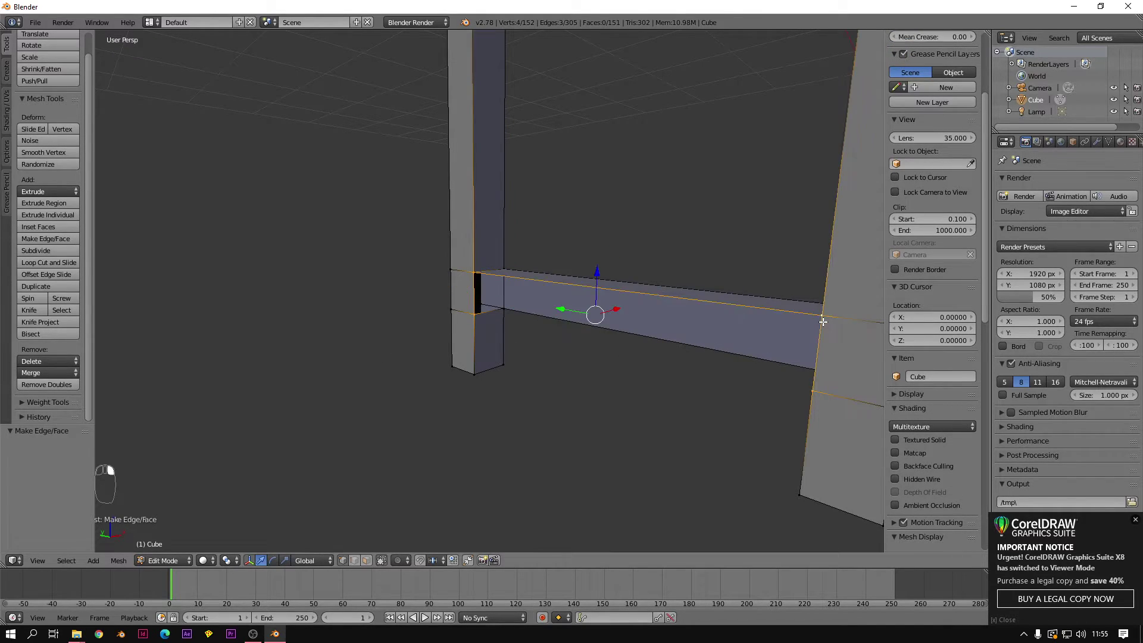
# Step: Fill the bottom face of the first cross rail from the four lower corner vertices of the leg openings
pyautogui.rightClick(474, 313)
pyautogui.keyDown('shift'); pyautogui.rightClick(498, 311); pyautogui.keyUp('shift')
pyautogui.moveTo(498, 311); pyautogui.dragTo(695, 320, button='middle')
pyautogui.keyDown('shift'); pyautogui.rightClick(690, 289); pyautogui.keyUp('shift')
pyautogui.keyDown('shift'); pyautogui.rightClick(713, 297); pyautogui.keyUp('shift')
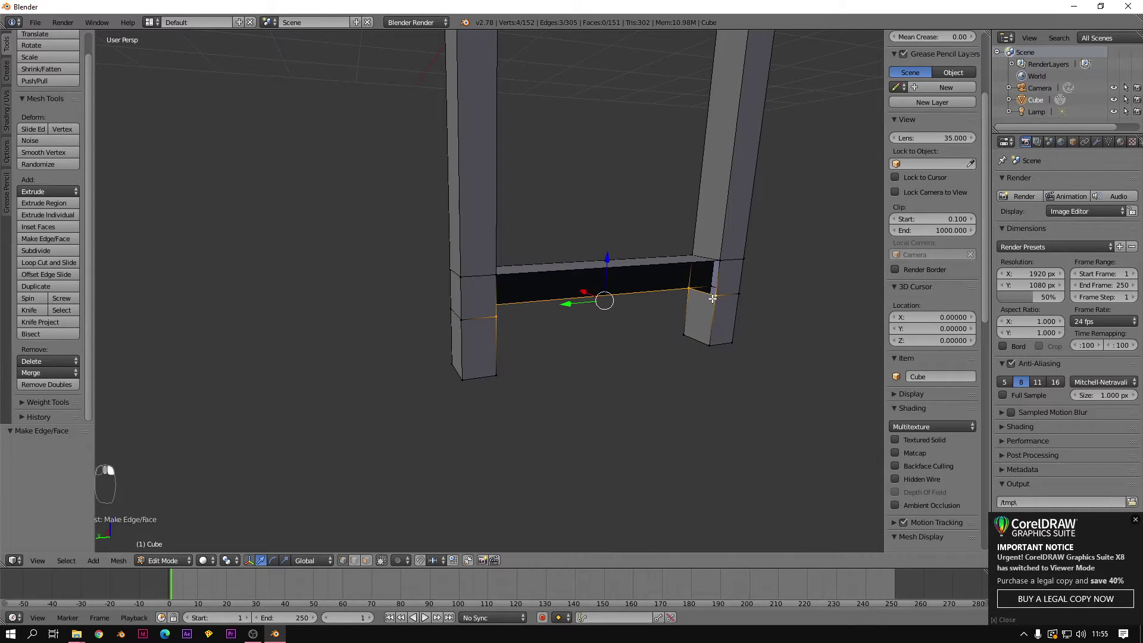
pyautogui.press('f')
# Step: Close the first cross rail by filling its inner side face between the two legs
pyautogui.rightClick(718, 261)
pyautogui.keyDown('shift'); pyautogui.rightClick(715, 294); pyautogui.keyUp('shift')
pyautogui.keyDown('shift'); pyautogui.rightClick(494, 277); pyautogui.keyUp('shift')
pyautogui.keyDown('shift'); pyautogui.rightClick(493, 314); pyautogui.keyUp('shift')
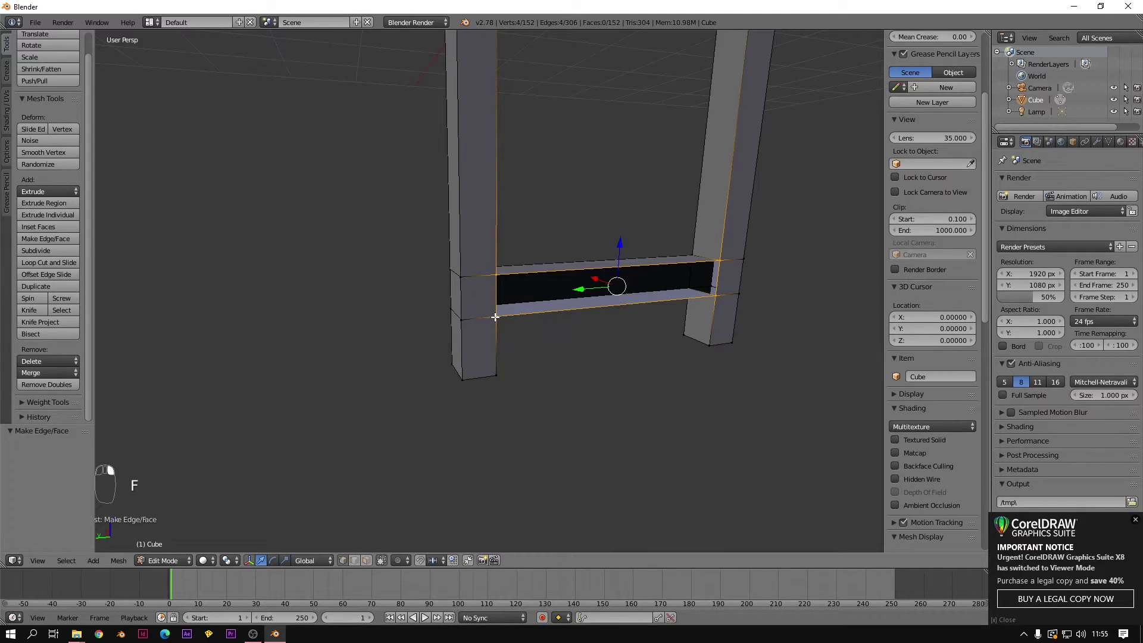
pyautogui.press('f')
# Step: Fill the outer face of a second cross rail between the openings of the two legs at the opposite end
pyautogui.moveTo(493, 314); pyautogui.dragTo(327, 301, button='middle')
pyautogui.rightClick(462, 301)
pyautogui.keyDown('shift'); pyautogui.rightClick(440, 270); pyautogui.keyUp('shift')
pyautogui.keyDown('shift'); pyautogui.rightClick(333, 266); pyautogui.keyUp('shift')
pyautogui.keyDown('shift'); pyautogui.rightClick(335, 290); pyautogui.keyUp('shift')
pyautogui.press('f')
pyautogui.click(307, 255)
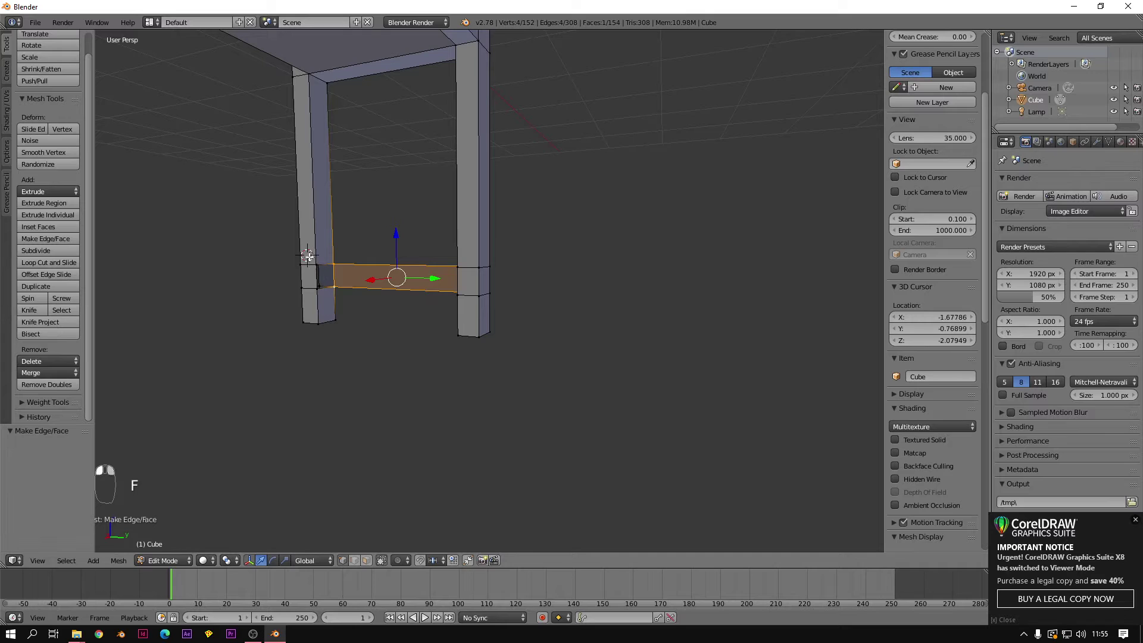
pyautogui.press('b')
pyautogui.moveTo(308, 249); pyautogui.dragTo(357, 279)
pyautogui.scroll(3, 411, 291)
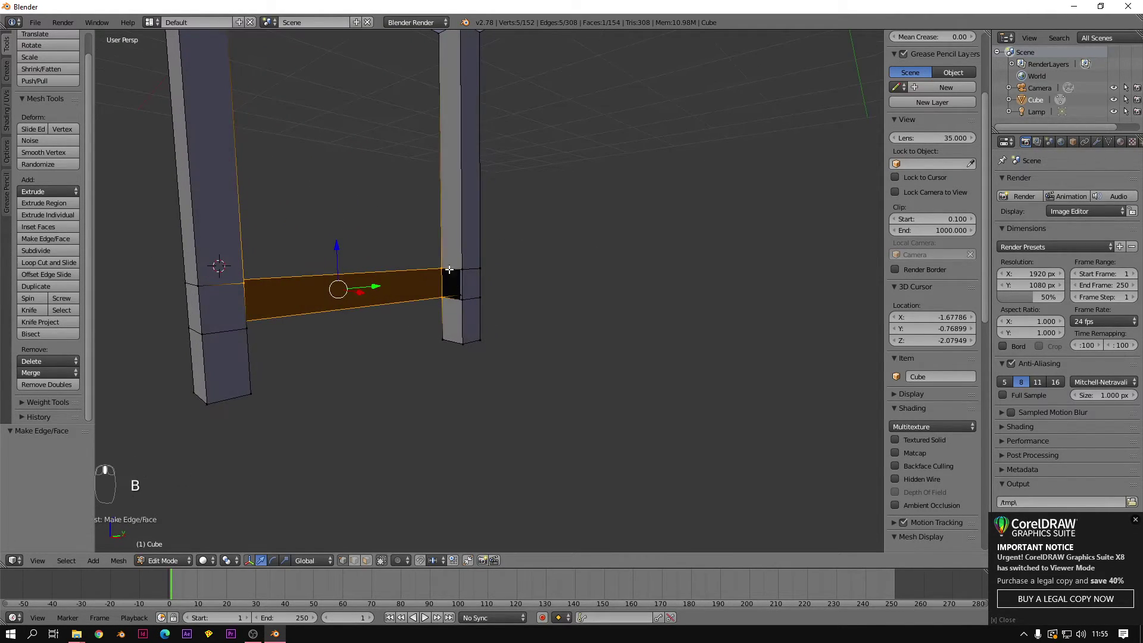
pyautogui.press('b')
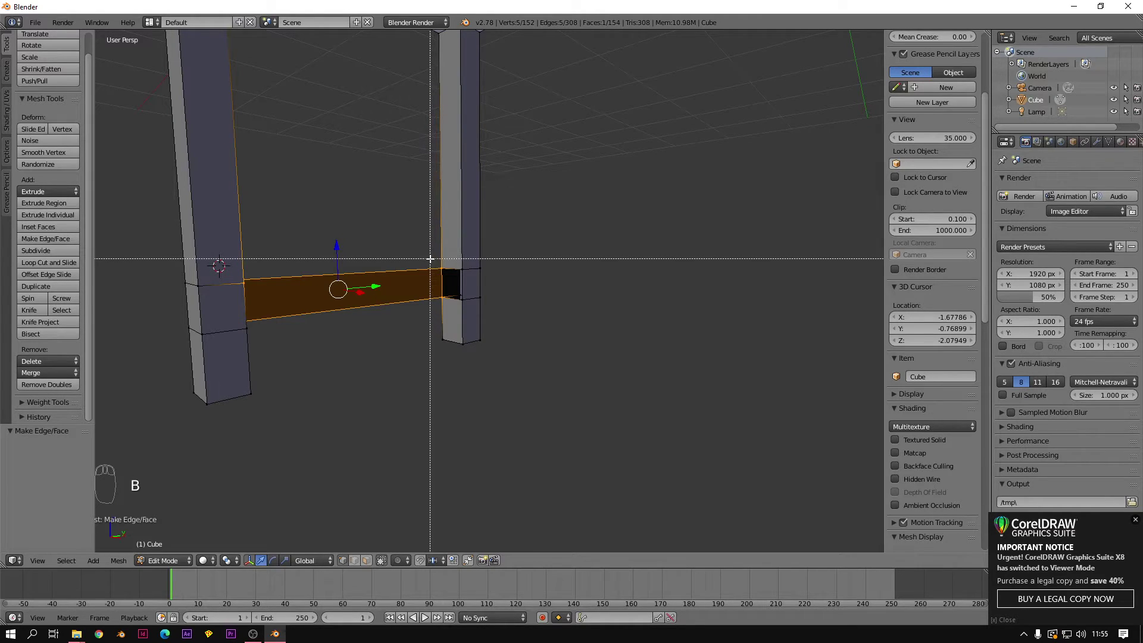
pyautogui.rightClick(441, 269)
pyautogui.rightClick(440, 269)
# Step: Fill the top face of the second cross rail from the two upper vertices of each leg opening
pyautogui.press('b')
pyautogui.moveTo(424, 254); pyautogui.dragTo(475, 290)
pyautogui.moveTo(539, 325); pyautogui.dragTo(395, 250, button='middle')
pyautogui.press('b')
pyautogui.moveTo(397, 245); pyautogui.dragTo(434, 262)
pyautogui.press('b')
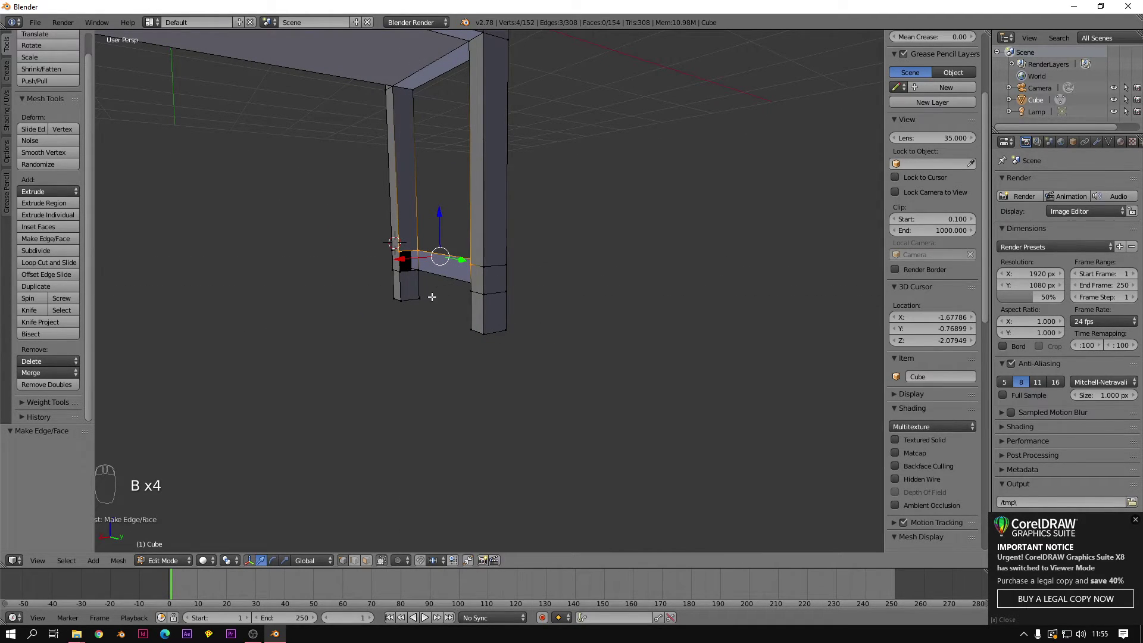
pyautogui.moveTo(397, 244); pyautogui.dragTo(355, 283, button='middle')
pyautogui.press('f')
pyautogui.press('f')
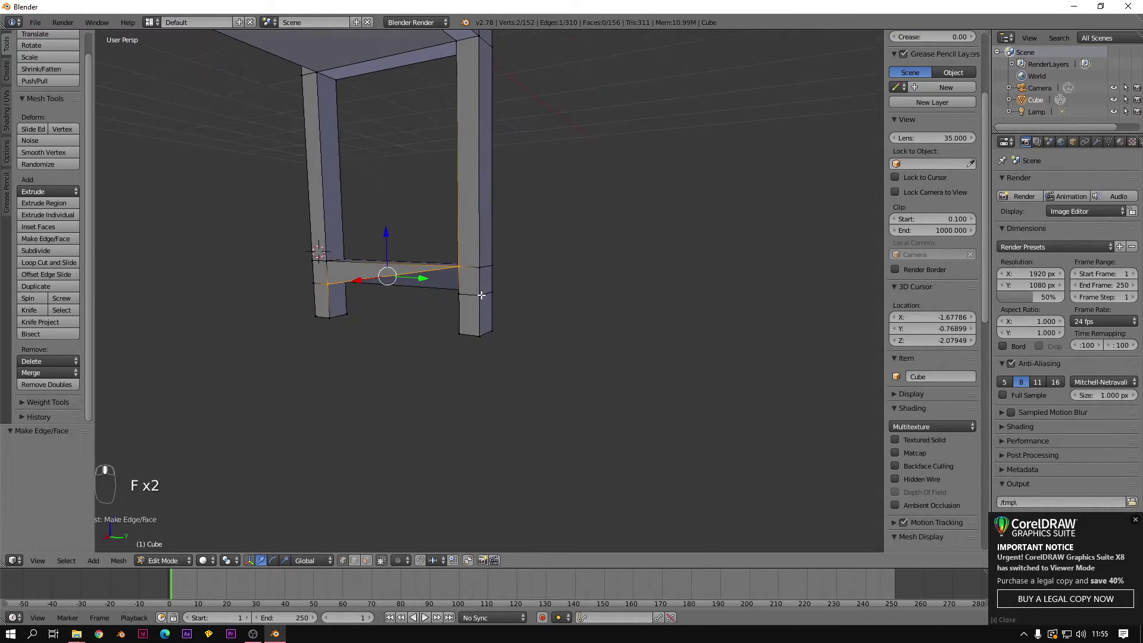
pyautogui.hotkey('ctrl', 'z')
pyautogui.keyDown('shift'); pyautogui.rightClick(331, 288); pyautogui.keyUp('shift')
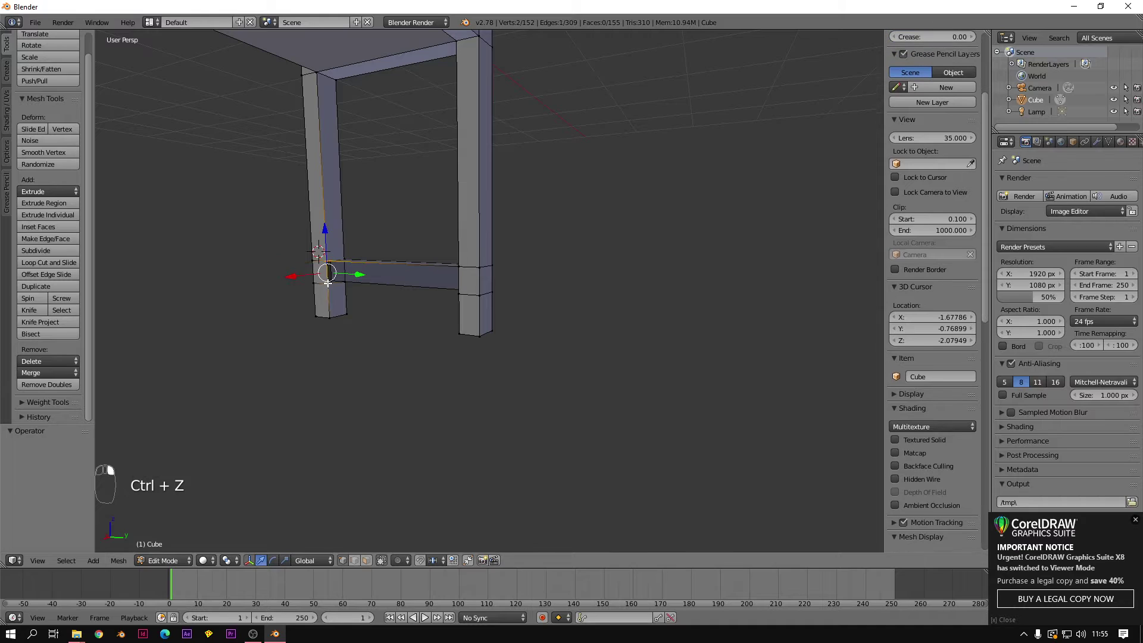
pyautogui.keyDown('shift'); pyautogui.rightClick(460, 270); pyautogui.keyUp('shift')
pyautogui.keyDown('shift'); pyautogui.rightClick(459, 289); pyautogui.keyUp('shift')
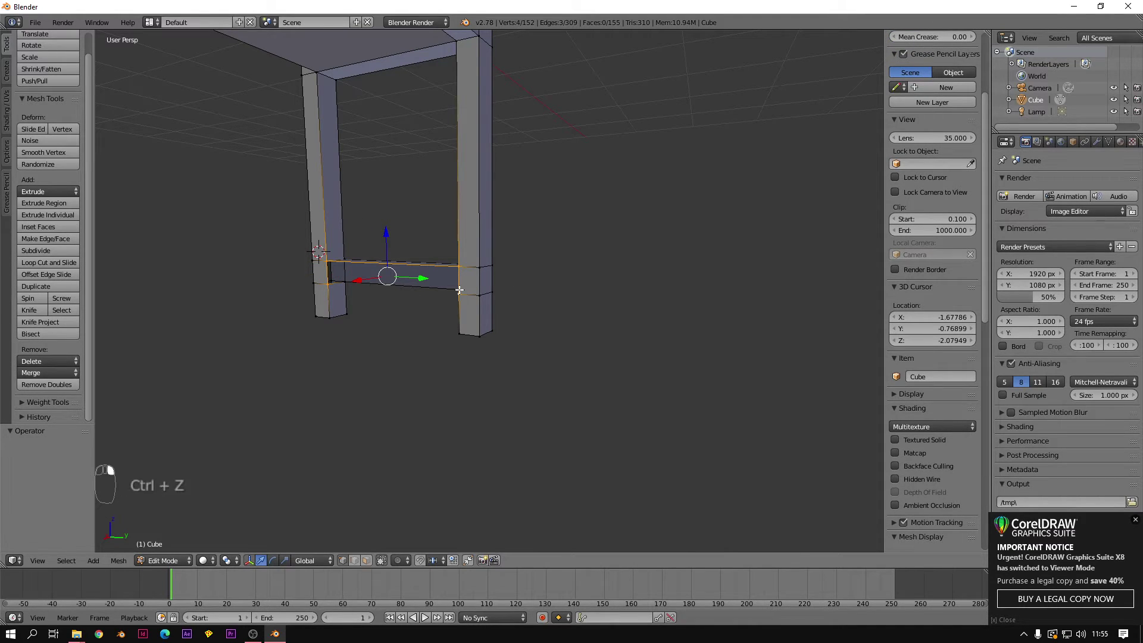
pyautogui.rightClick(330, 276)
# Step: Fill the bottom face of the second cross rail from the four lower vertices of the leg openings
pyautogui.rightClick(344, 282)
pyautogui.keyDown('shift'); pyautogui.rightClick(327, 287); pyautogui.keyUp('shift')
pyautogui.moveTo(349, 296)
pyautogui.mouseDown(button='middle')
pyautogui.moveTo(420, 296)
pyautogui.moveTo(334, 283)
pyautogui.mouseUp(button='middle')
pyautogui.keyDown('shift'); pyautogui.rightClick(448, 294); pyautogui.keyUp('shift')
pyautogui.keyDown('shift'); pyautogui.rightClick(464, 301); pyautogui.keyUp('shift')
pyautogui.press('f')
# Step: Close the second cross rail by filling its remaining inner side face between the legs
pyautogui.rightClick(328, 288)
pyautogui.rightClick(322, 267)
pyautogui.keyDown('shift'); pyautogui.rightClick(325, 289); pyautogui.keyUp('shift')
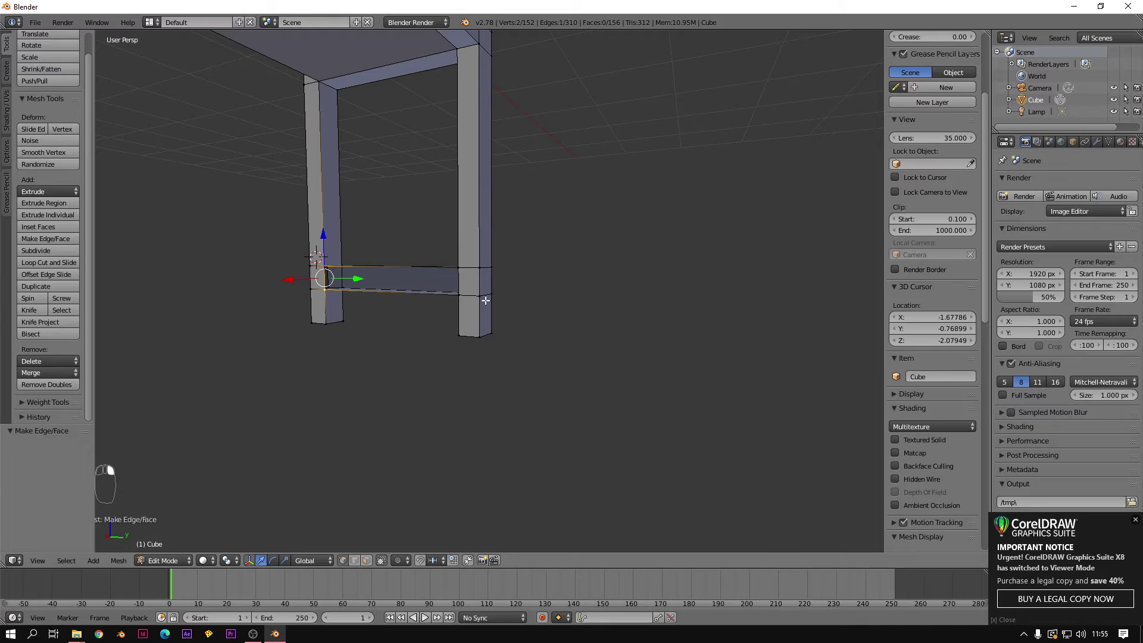
pyautogui.keyDown('shift'); pyautogui.rightClick(457, 267); pyautogui.keyUp('shift')
pyautogui.keyDown('shift'); pyautogui.rightClick(461, 294); pyautogui.keyUp('shift')
pyautogui.press('f')
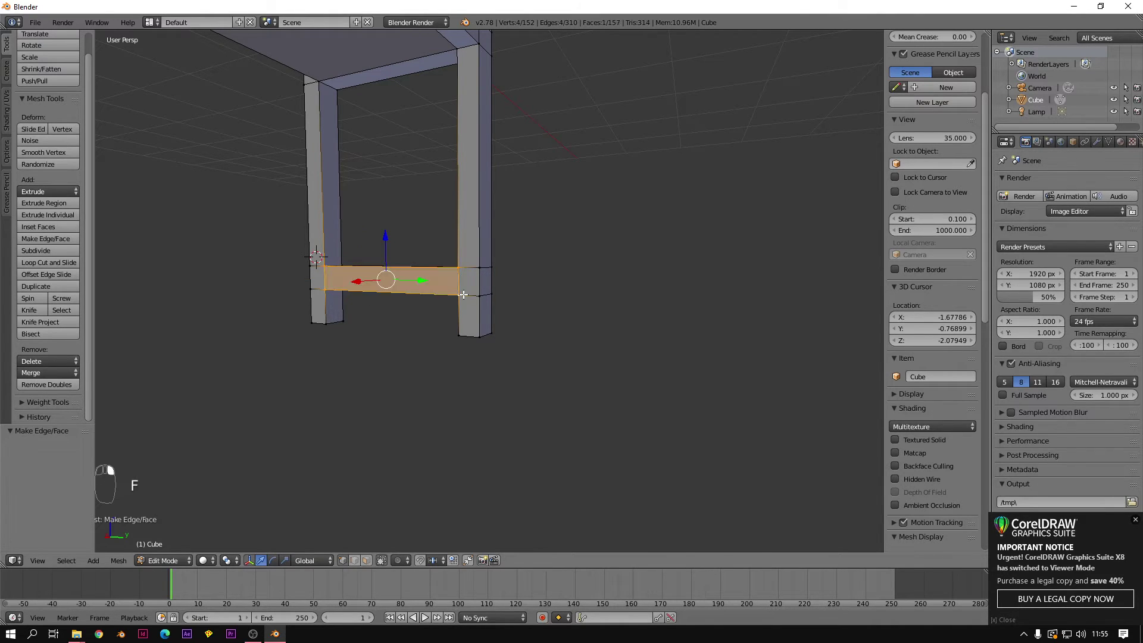
# Step: Add two evenly spaced loop cuts across the first cross rail, leaving them unslid
pyautogui.scroll(-3, 416, 304)
pyautogui.moveTo(415, 303); pyautogui.dragTo(516, 359, button='middle')
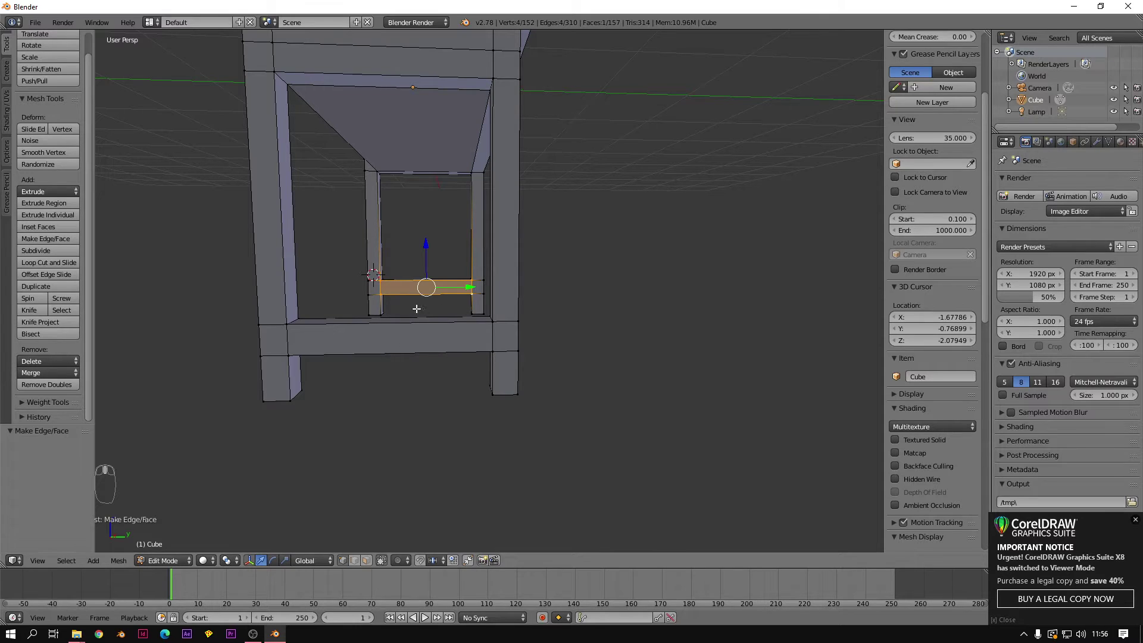
pyautogui.moveTo(400, 339); pyautogui.dragTo(497, 350, button='middle')
pyautogui.moveTo(836, 355); pyautogui.dragTo(539, 342, button='middle')
pyautogui.hotkey('ctrl', 'r')
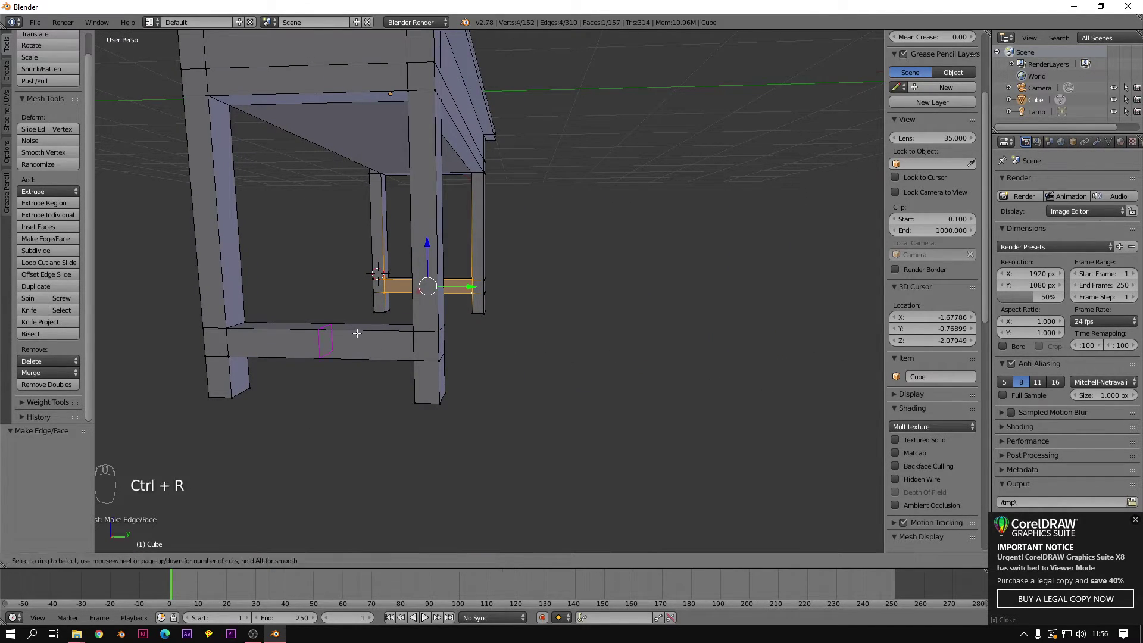
pyautogui.click(343, 341)
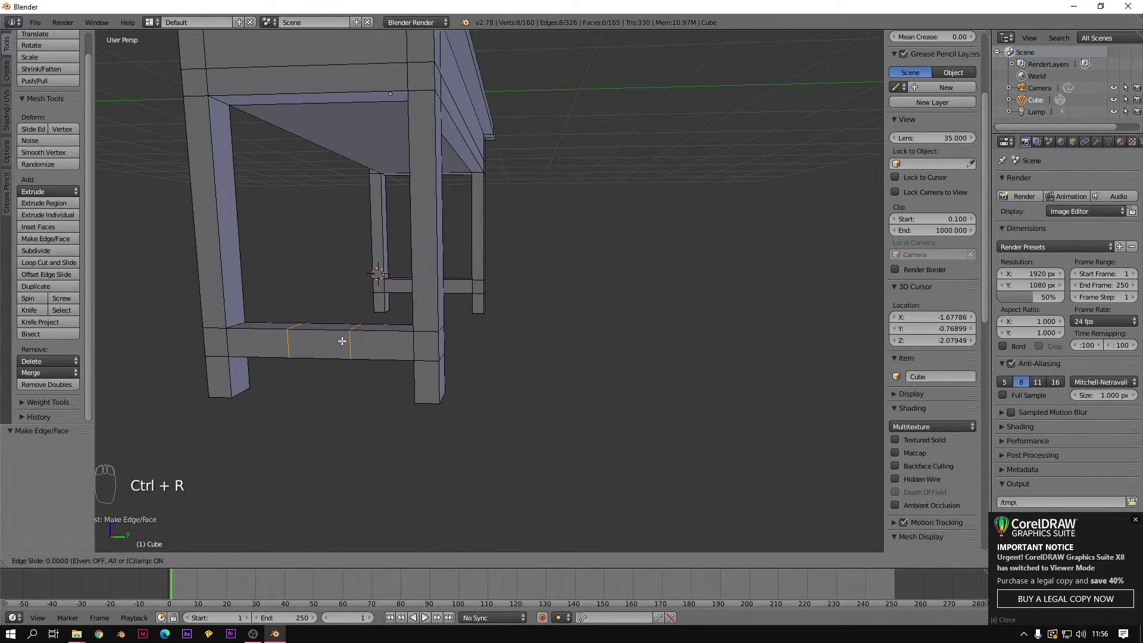
pyautogui.click(343, 341)
pyautogui.moveTo(342, 341); pyautogui.dragTo(416, 357, button='middle')
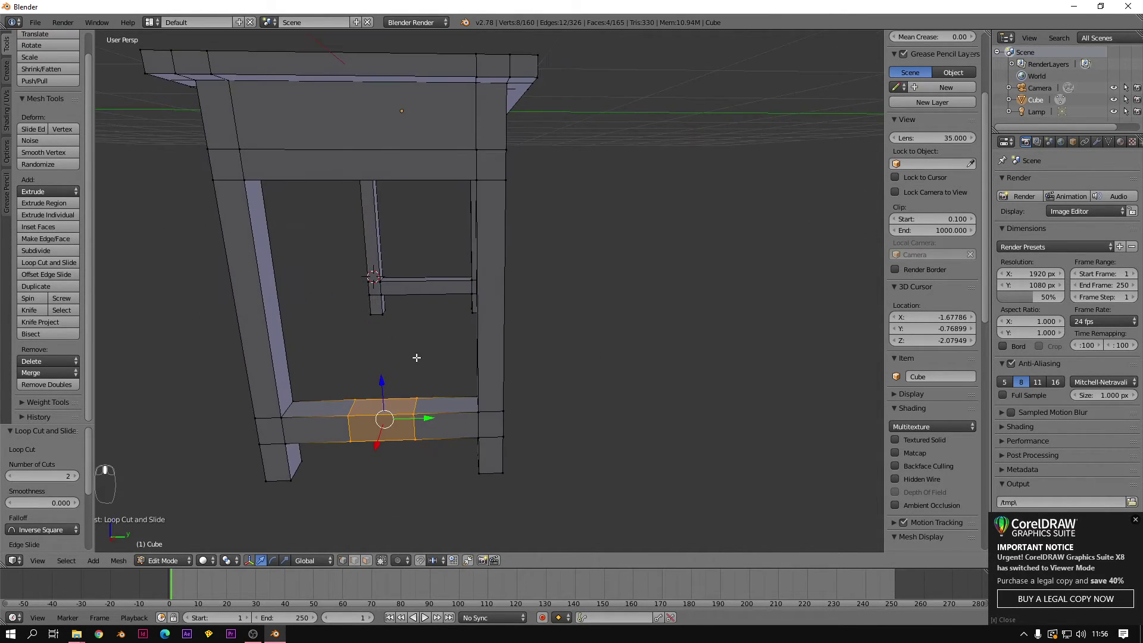
pyautogui.hotkey('ctrl', 'r')
pyautogui.click(425, 292)
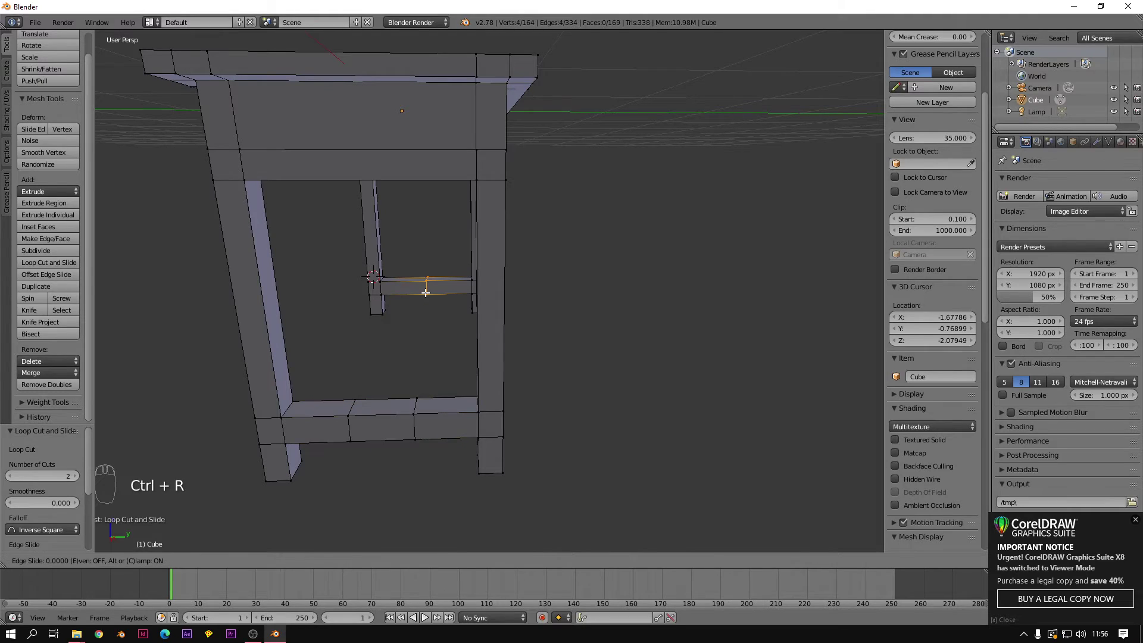
pyautogui.click(425, 292)
pyautogui.hotkey('ctrl', 'z')
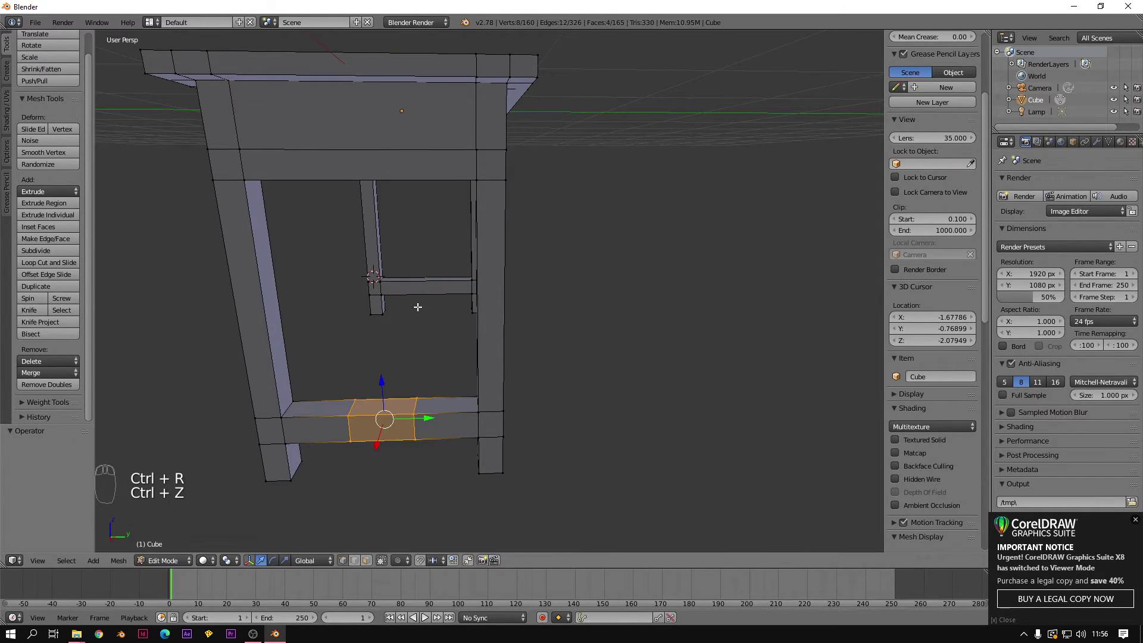
# Step: Add two evenly spaced loop cuts across the cross rail at the opposite table end
pyautogui.hotkey('ctrl', 'r')
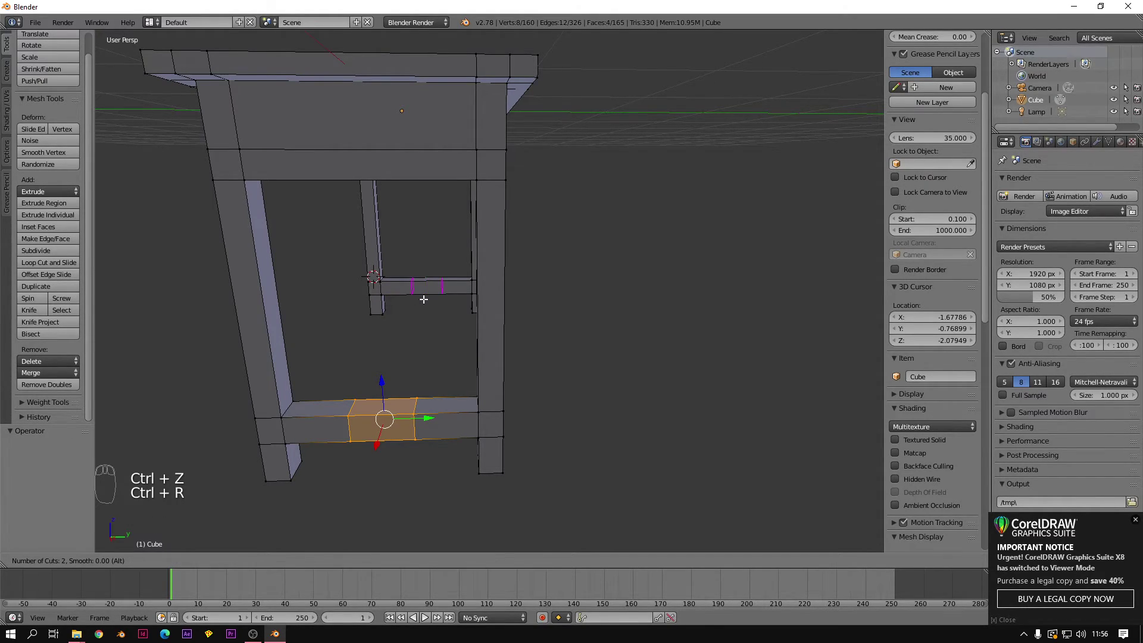
pyautogui.click(423, 299)
pyautogui.click(423, 300)
# Step: Delete the middle face on the inner side of both cross rails
pyautogui.moveTo(424, 300); pyautogui.dragTo(505, 352, button='middle')
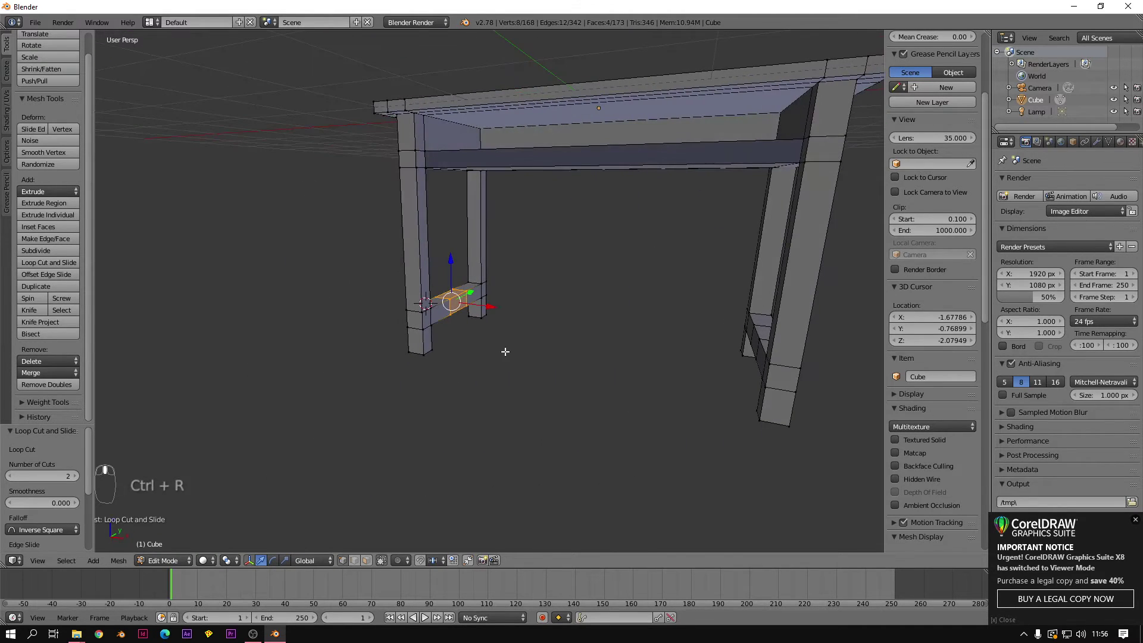
pyautogui.rightClick(464, 314)
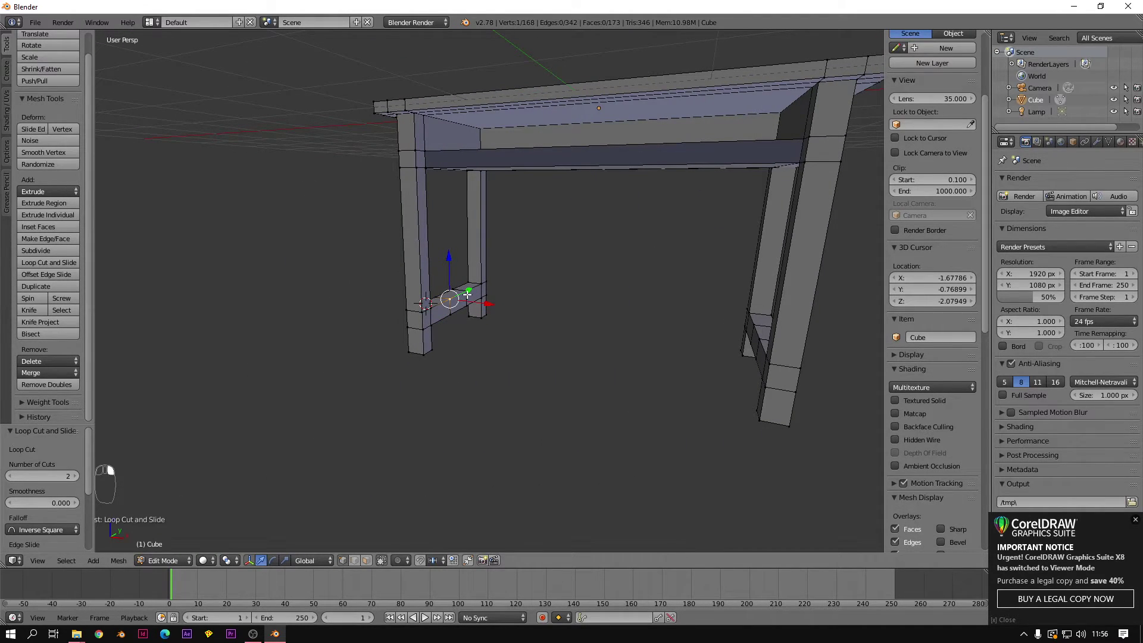
pyautogui.rightClick(460, 305)
pyautogui.press('Delete')
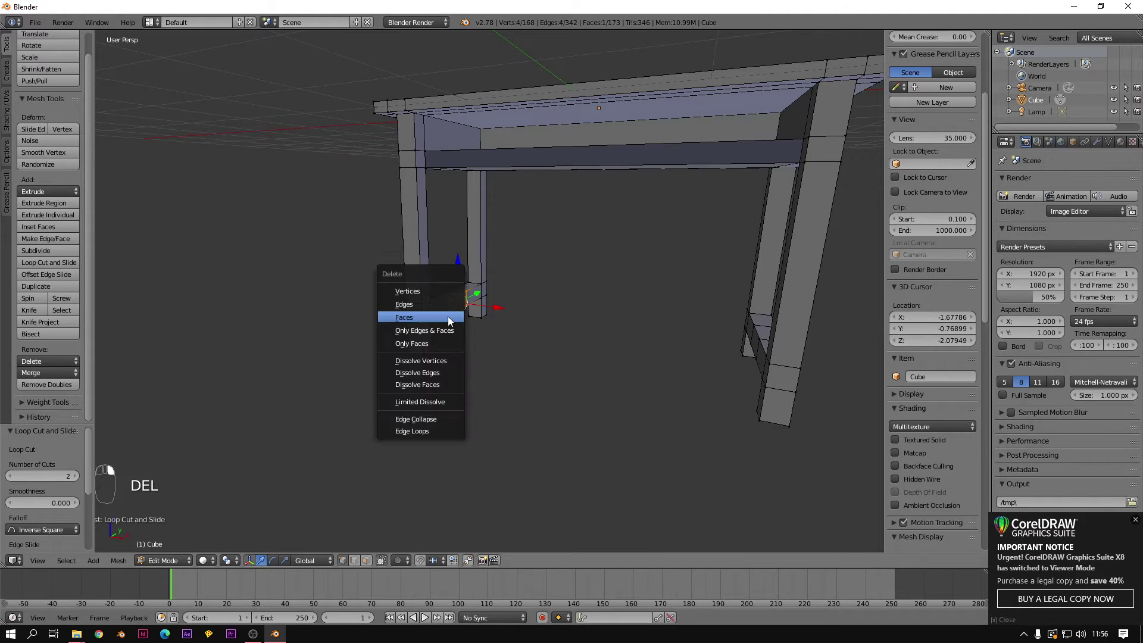
pyautogui.click(448, 321)
pyautogui.moveTo(448, 321); pyautogui.dragTo(684, 298, button='middle')
pyautogui.rightClick(695, 279)
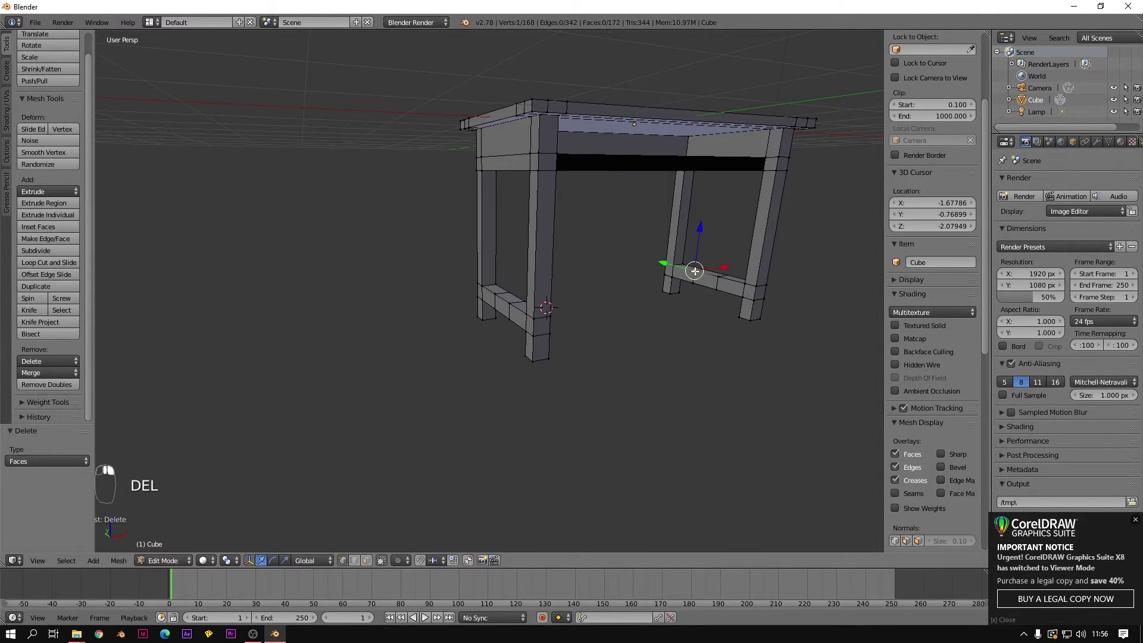
pyautogui.press('Delete')
pyautogui.click(714, 291)
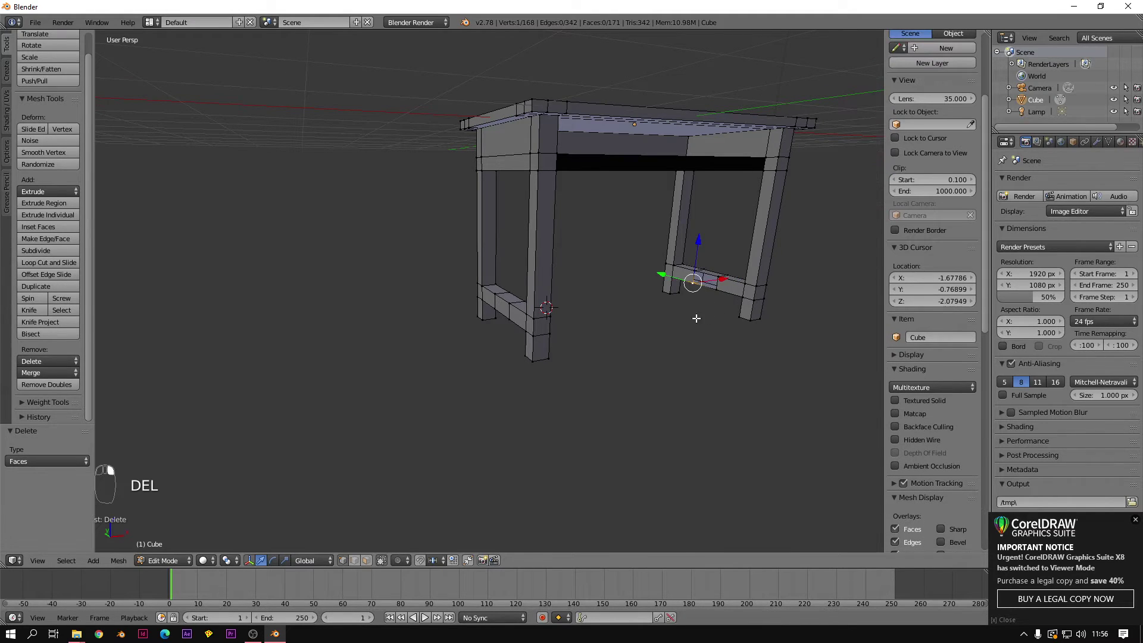
# Step: Fill a bottom face spanning the openings of the two cross rails to begin the lengthwise rail
pyautogui.moveTo(709, 318); pyautogui.dragTo(605, 327, button='middle')
pyautogui.rightClick(436, 314)
pyautogui.moveTo(435, 314); pyautogui.dragTo(731, 322, button='middle')
pyautogui.keyDown('shift'); pyautogui.rightClick(743, 311); pyautogui.keyUp('shift')
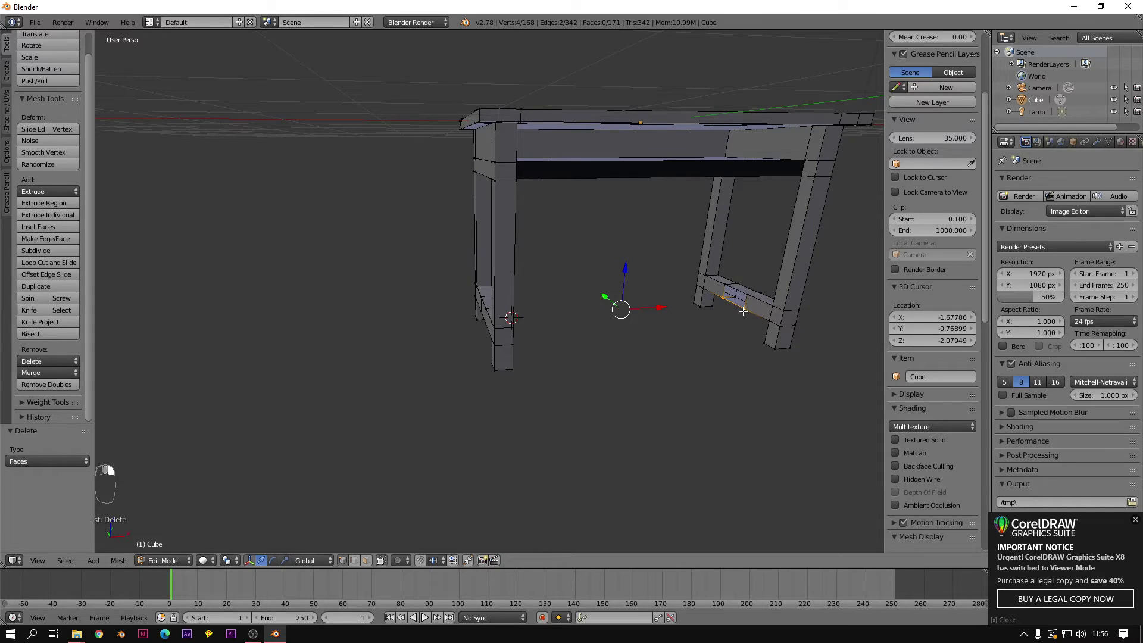
pyautogui.press('f')
# Step: Fill the lengthwise rail's far side face between the matching vertical edges of the cross-rail openings
pyautogui.rightClick(722, 287)
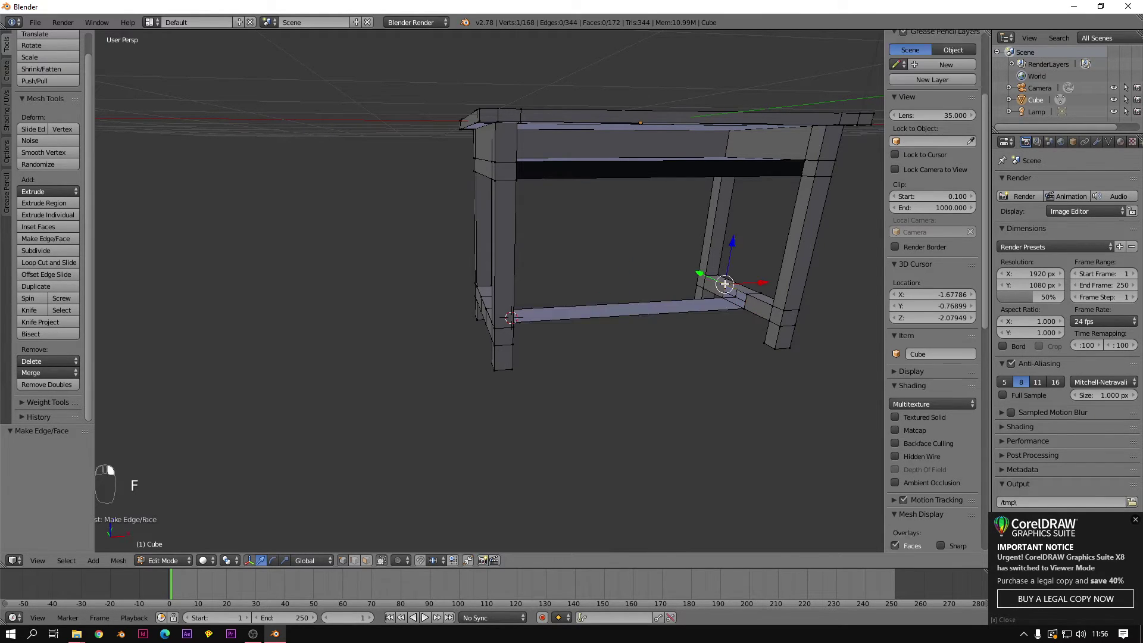
pyautogui.keyDown('shift'); pyautogui.rightClick(722, 298); pyautogui.keyUp('shift')
pyautogui.moveTo(722, 298); pyautogui.dragTo(471, 308, button='middle')
pyautogui.keyDown('shift'); pyautogui.rightClick(450, 293); pyautogui.keyUp('shift')
pyautogui.keyDown('shift'); pyautogui.rightClick(447, 299); pyautogui.keyUp('shift')
pyautogui.press('f')
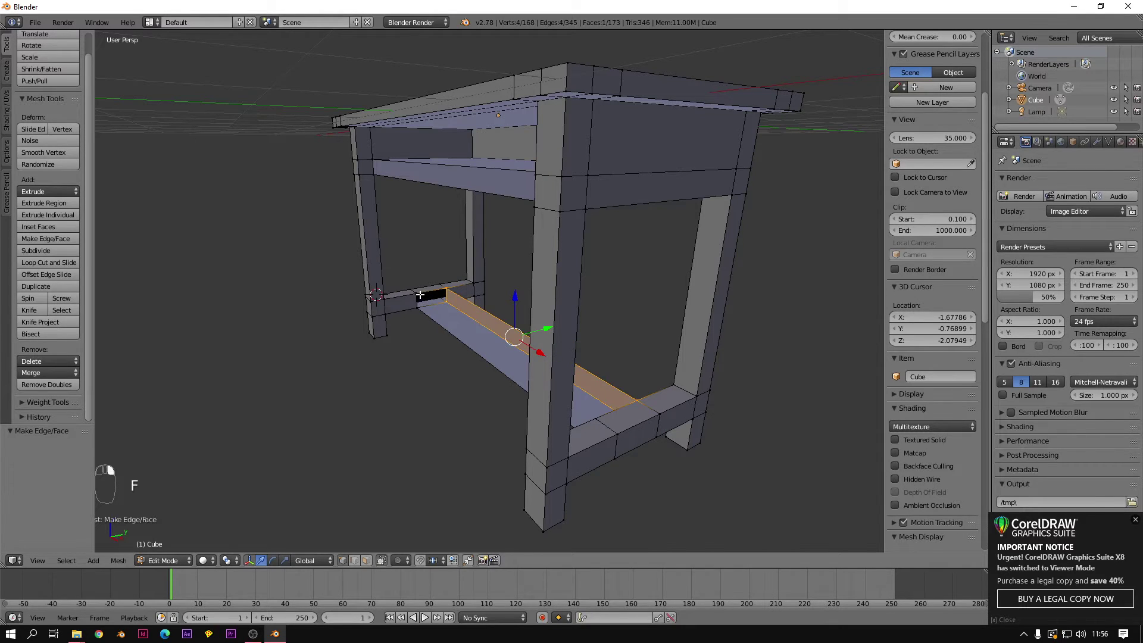
# Step: Fill the lengthwise rail's top face between the upper edges of the two cross-rail openings
pyautogui.rightClick(419, 294)
pyautogui.keyDown('ctrl'); pyautogui.keyDown('shift'); pyautogui.rightClick(600, 420); pyautogui.keyUp('shift'); pyautogui.keyUp('ctrl')
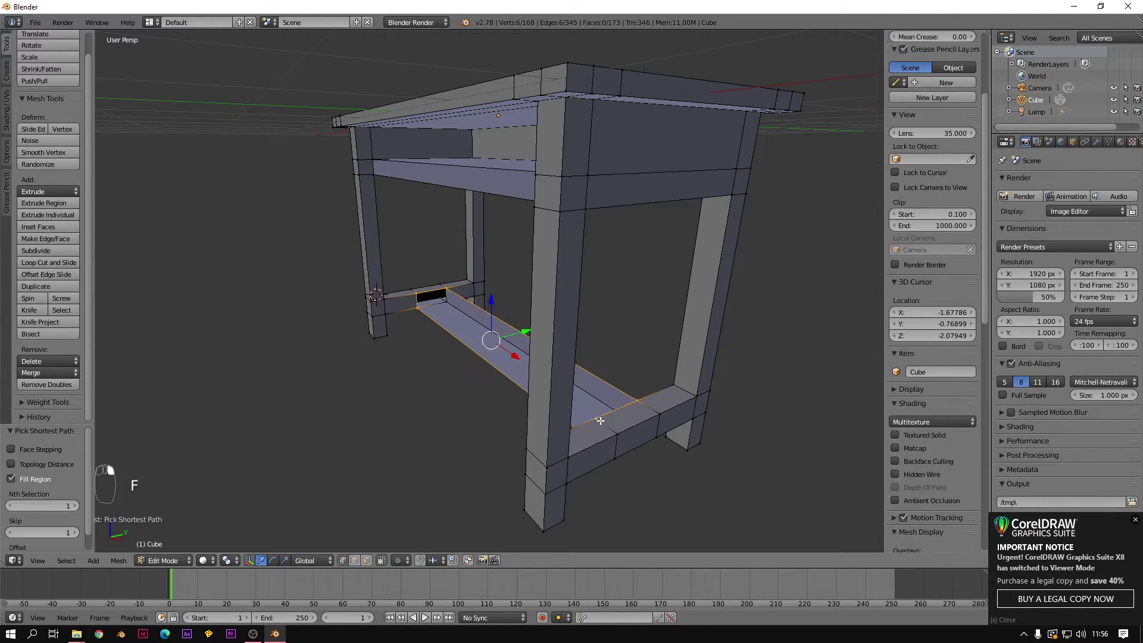
pyautogui.moveTo(544, 420); pyautogui.dragTo(582, 416, button='middle')
pyautogui.rightClick(436, 300)
pyautogui.keyDown('shift'); pyautogui.rightClick(460, 292); pyautogui.keyUp('shift')
pyautogui.moveTo(834, 356); pyautogui.dragTo(740, 358, button='middle')
pyautogui.keyDown('shift'); pyautogui.rightClick(432, 374); pyautogui.keyUp('shift')
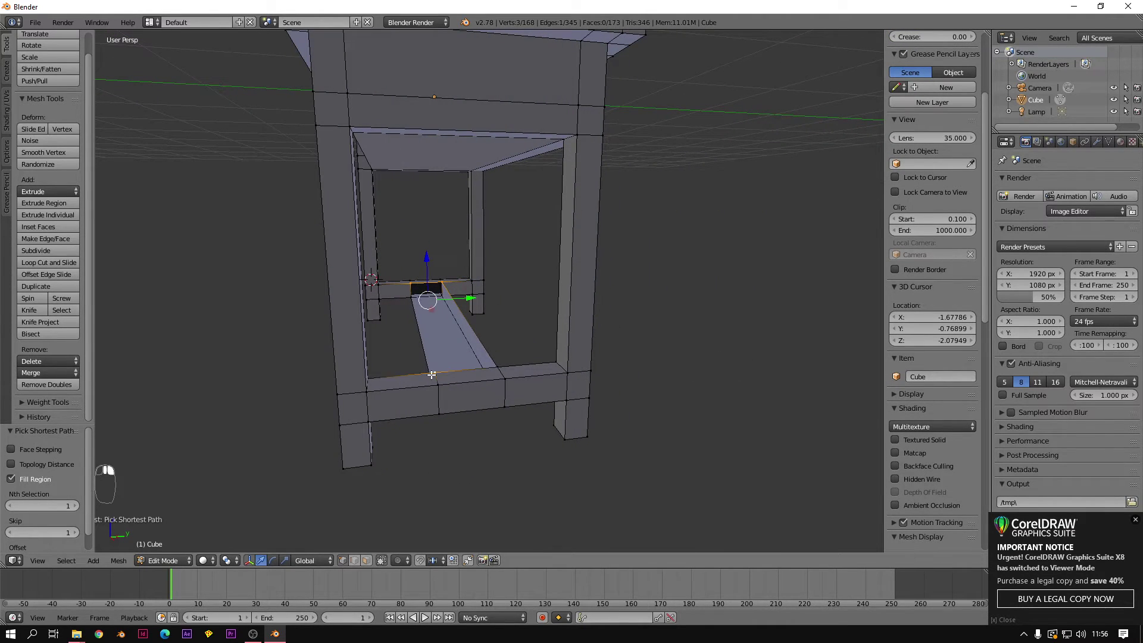
pyautogui.keyDown('shift'); pyautogui.rightClick(505, 377); pyautogui.keyUp('shift')
pyautogui.keyDown('shift'); pyautogui.rightClick(509, 379); pyautogui.keyUp('shift')
pyautogui.keyDown('shift'); pyautogui.rightClick(502, 368); pyautogui.keyUp('shift')
pyautogui.press('f')
# Step: Close the lengthwise rail by filling its remaining side face, and check the rail from above
pyautogui.moveTo(501, 367); pyautogui.dragTo(618, 361, button='middle')
pyautogui.rightClick(423, 306)
pyautogui.keyDown('shift'); pyautogui.rightClick(424, 289); pyautogui.keyUp('shift')
pyautogui.keyDown('shift'); pyautogui.rightClick(758, 328); pyautogui.keyUp('shift')
pyautogui.keyDown('shift'); pyautogui.rightClick(767, 313); pyautogui.keyUp('shift')
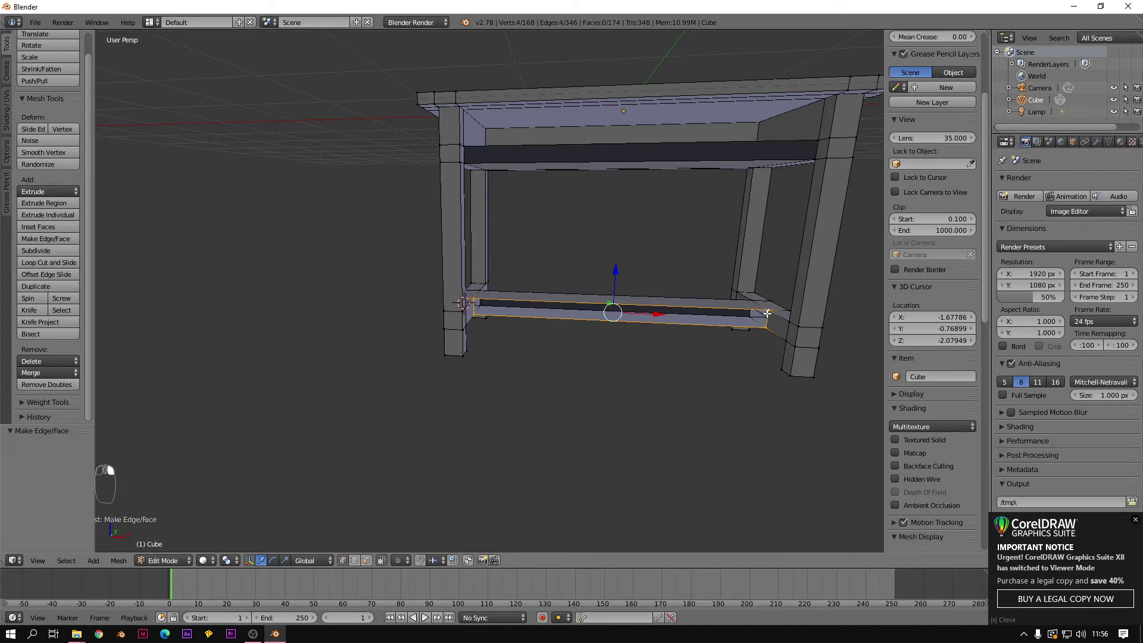
pyautogui.press('f')
pyautogui.moveTo(648, 348); pyautogui.dragTo(435, 215, button='middle')
pyautogui.press('Tab')
pyautogui.press('Tab')
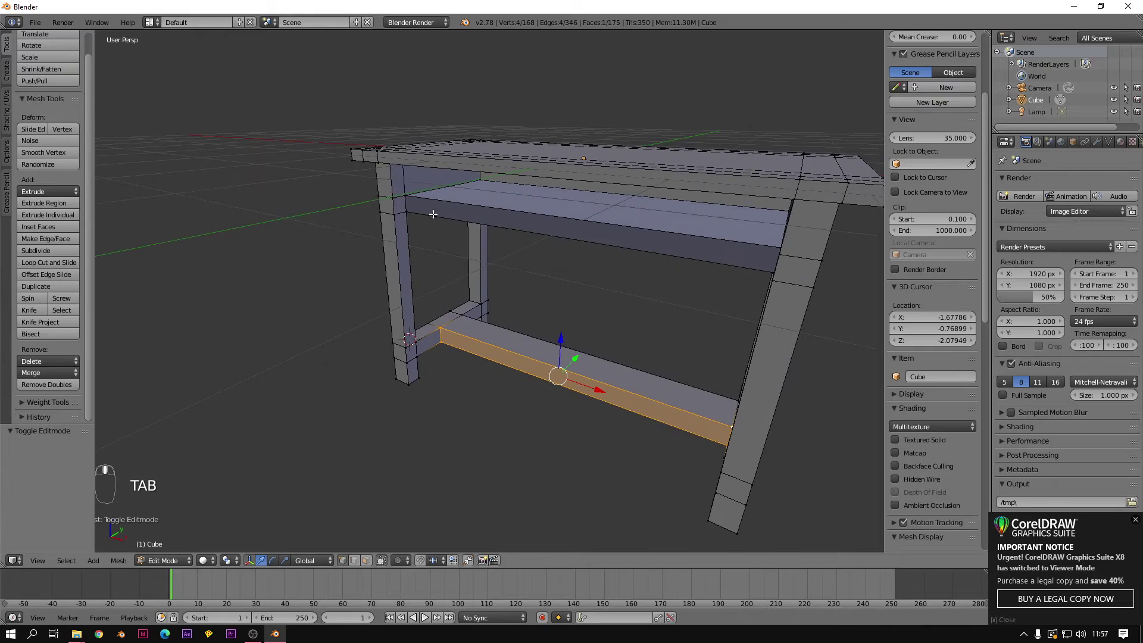
# Step: Delete the front, top and bottom faces of the shelf beneath the tabletop using face selection
pyautogui.rightClick(413, 199)
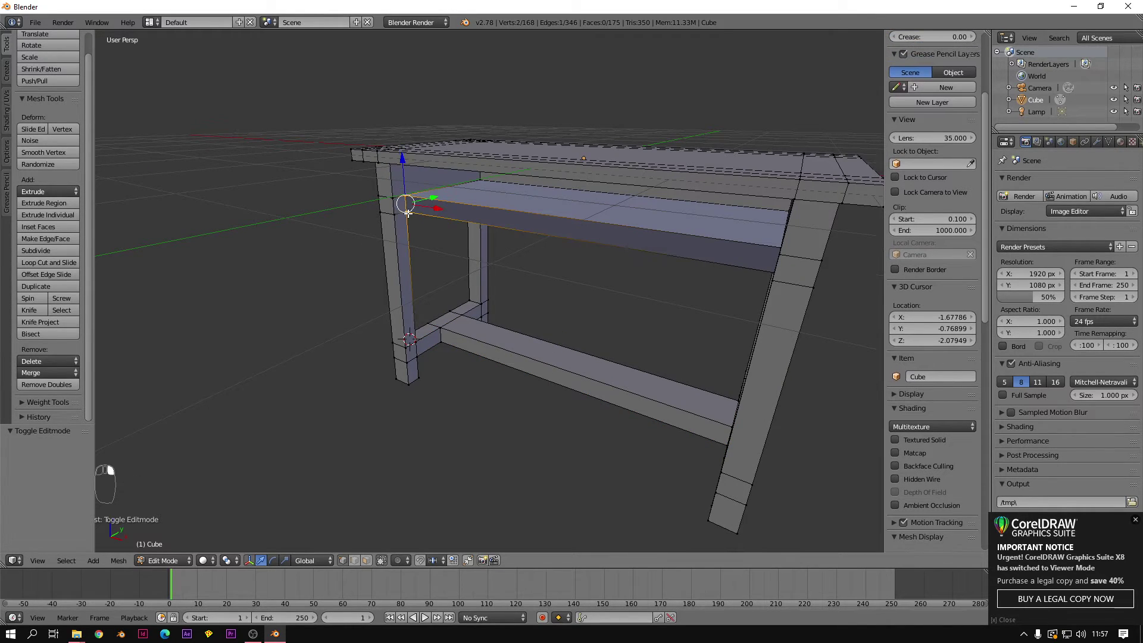
pyautogui.moveTo(762, 260); pyautogui.dragTo(762, 263, button='middle')
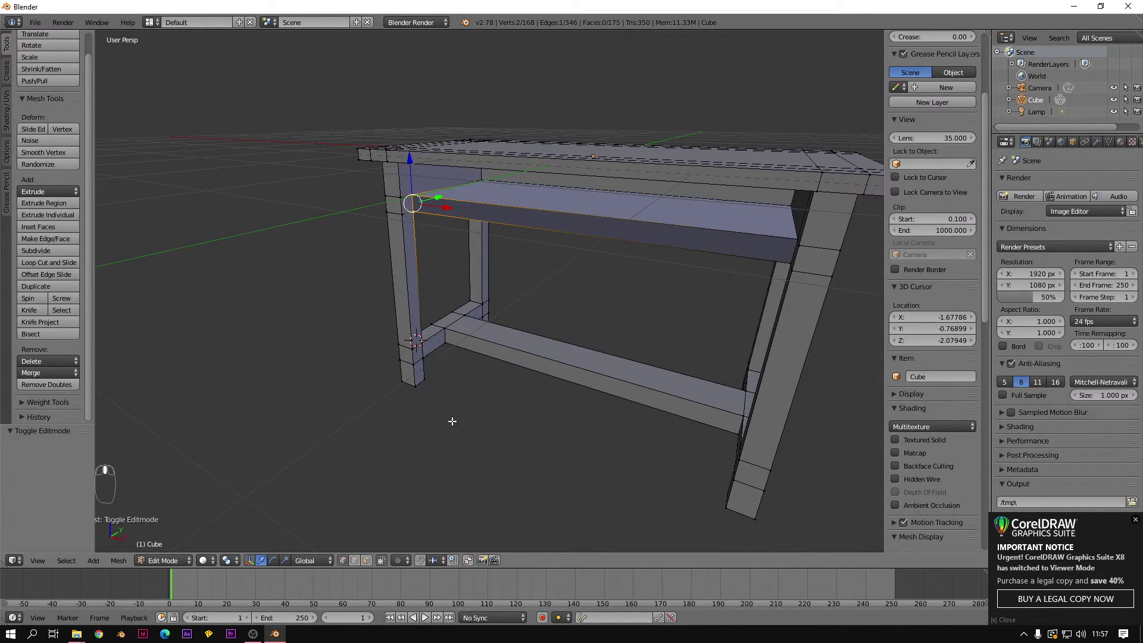
pyautogui.click(366, 560)
pyautogui.rightClick(595, 229)
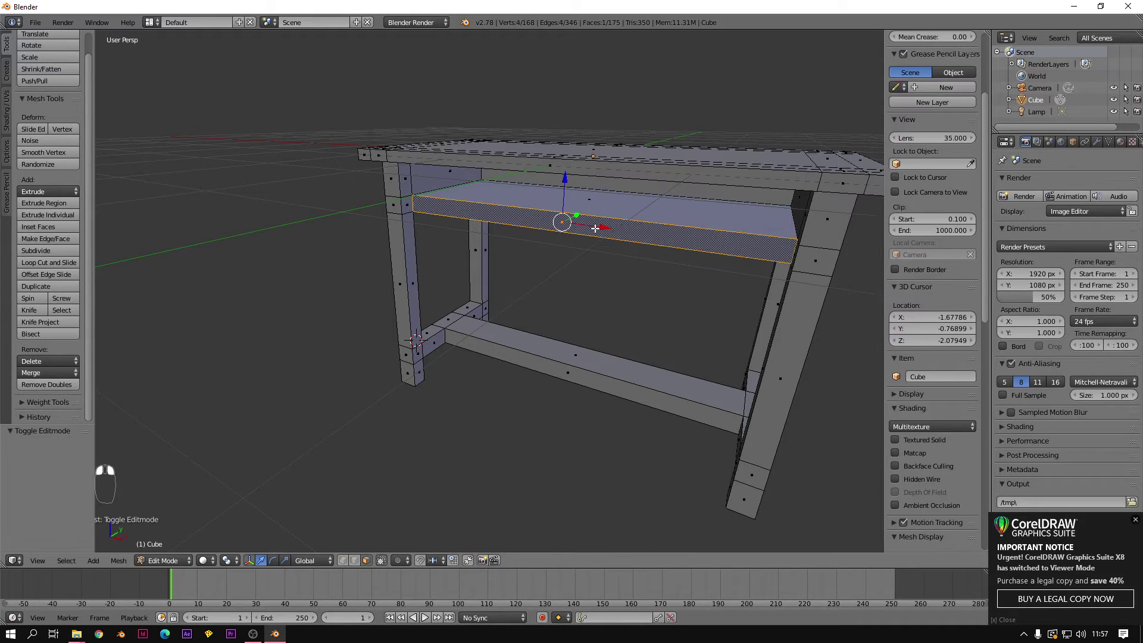
pyautogui.press('Delete')
pyautogui.click(596, 230)
pyautogui.rightClick(609, 200)
pyautogui.press('Delete')
pyautogui.click(609, 202)
pyautogui.rightClick(606, 214)
pyautogui.press('Delete')
pyautogui.click(612, 225)
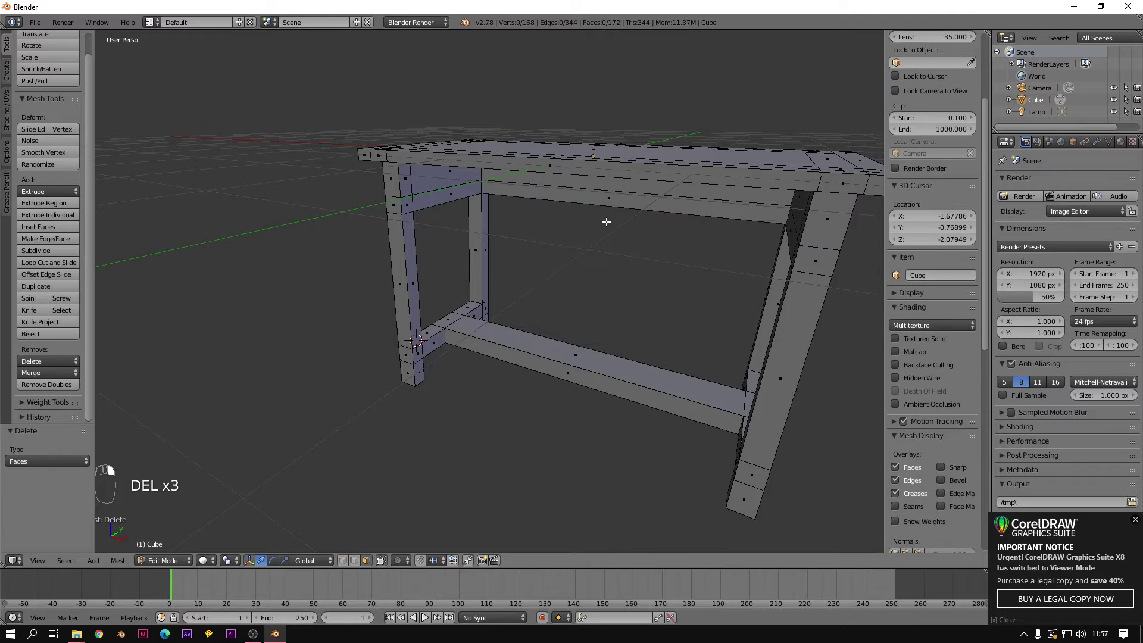
# Step: Delete the narrow inner faces at shelf height at both table ends and along the back
pyautogui.moveTo(620, 202); pyautogui.dragTo(551, 224, button='middle')
pyautogui.rightClick(409, 128)
pyautogui.press('Delete')
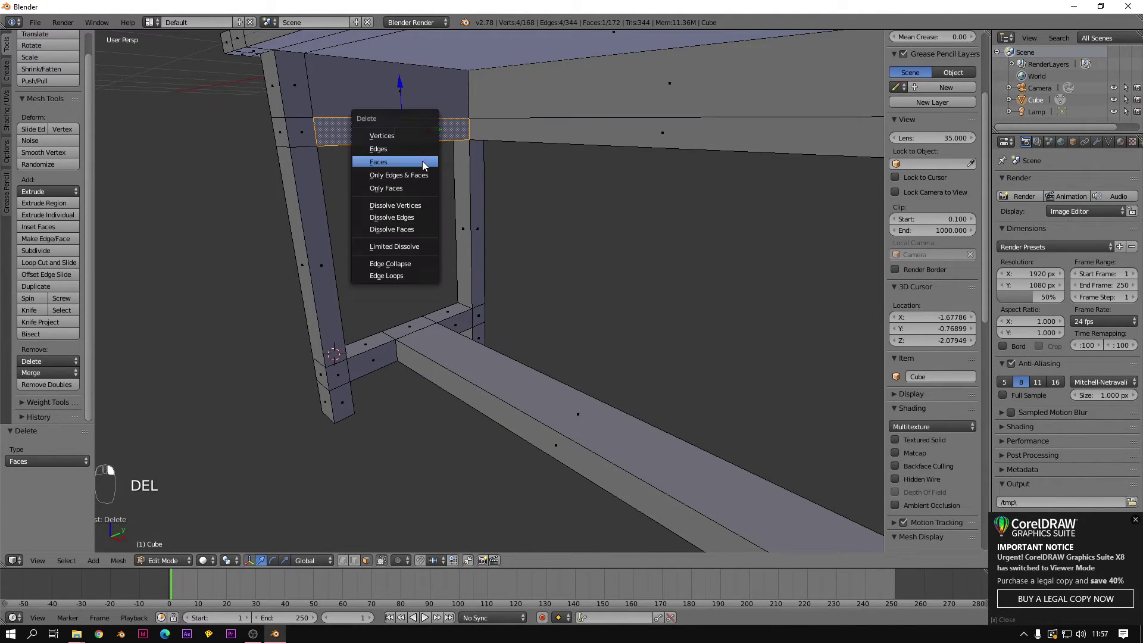
pyautogui.click(415, 167)
pyautogui.rightClick(586, 139)
pyautogui.press('Delete')
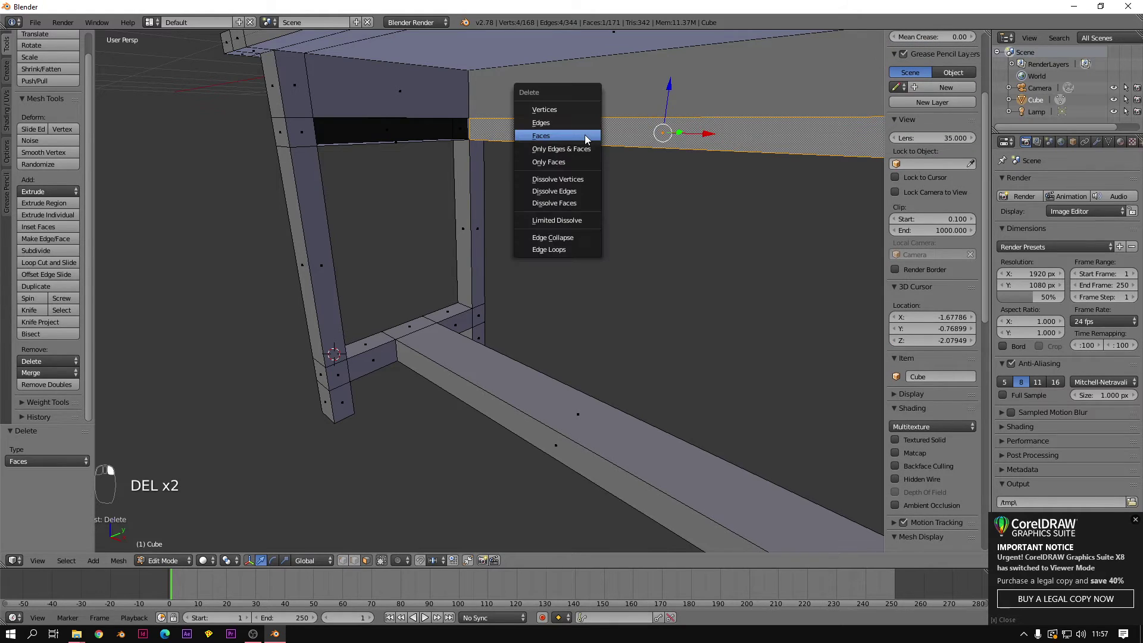
pyautogui.click(586, 139)
pyautogui.moveTo(587, 138); pyautogui.dragTo(814, 187, button='middle')
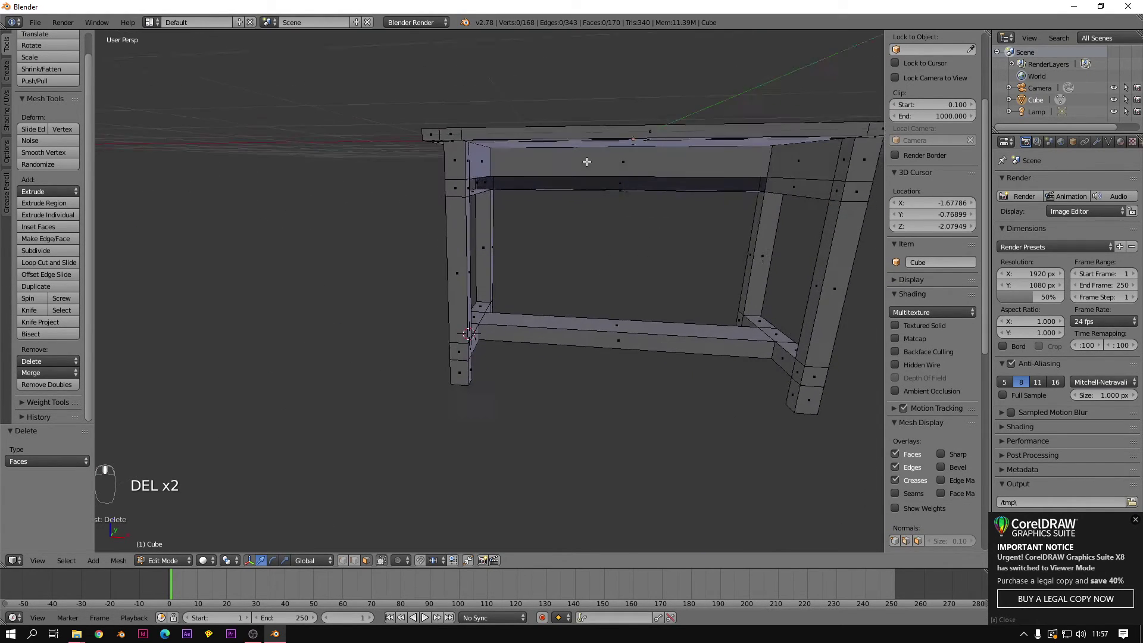
pyautogui.rightClick(815, 187)
pyautogui.press('Delete')
pyautogui.click(815, 186)
# Step: Rebuild the shelf's upper face by filling between the upper edges of the openings, using edge selection
pyautogui.moveTo(727, 194); pyautogui.dragTo(471, 194, button='middle')
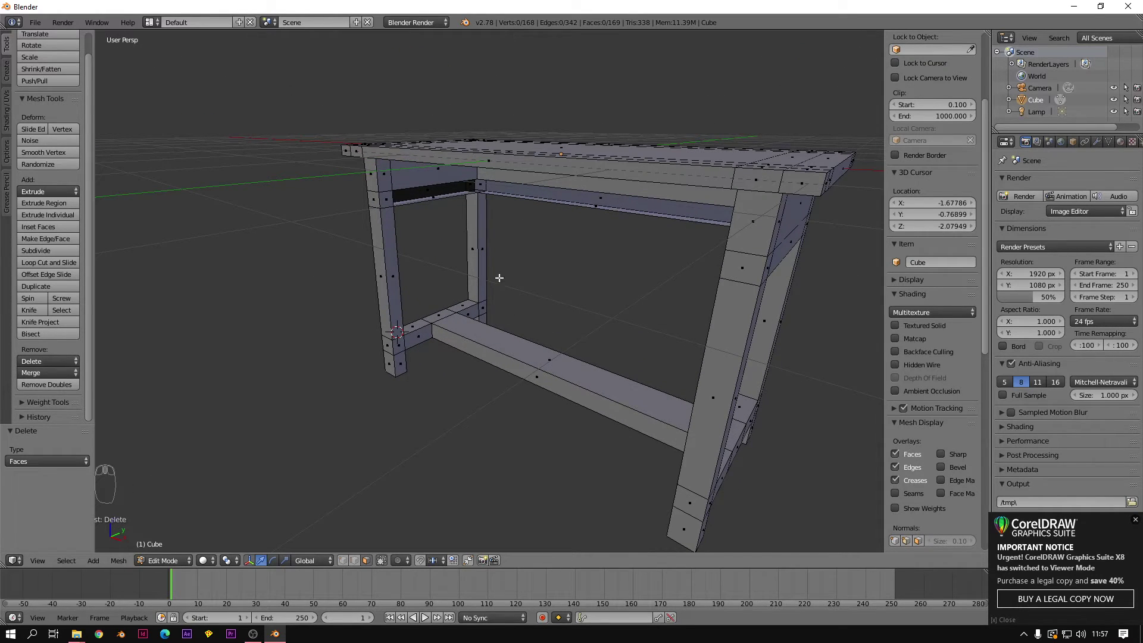
pyautogui.click(354, 560)
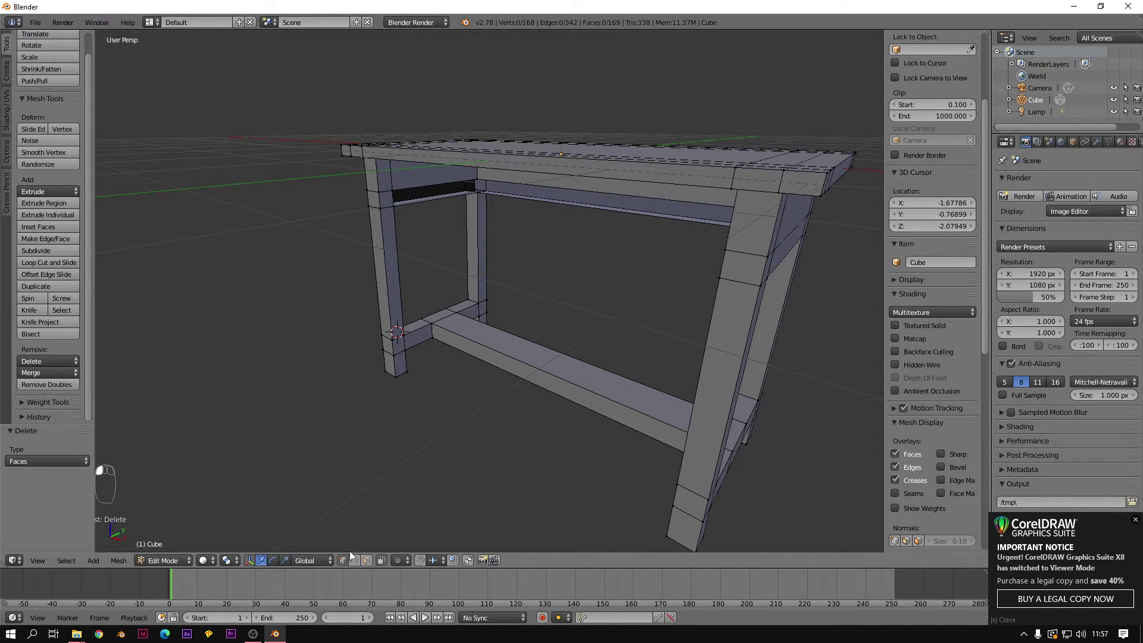
pyautogui.click(482, 194)
pyautogui.moveTo(517, 220); pyautogui.dragTo(577, 212, button='middle')
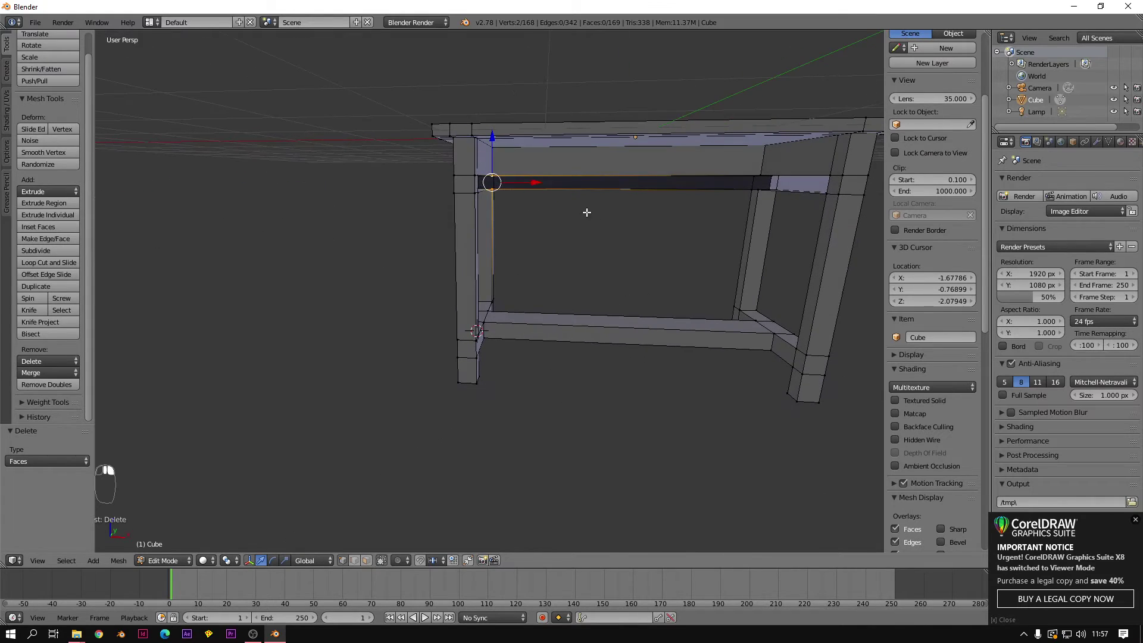
pyautogui.keyDown('shift'); pyautogui.click(764, 183); pyautogui.keyUp('shift')
pyautogui.moveTo(763, 184); pyautogui.dragTo(730, 219, button='middle')
pyautogui.click(493, 178)
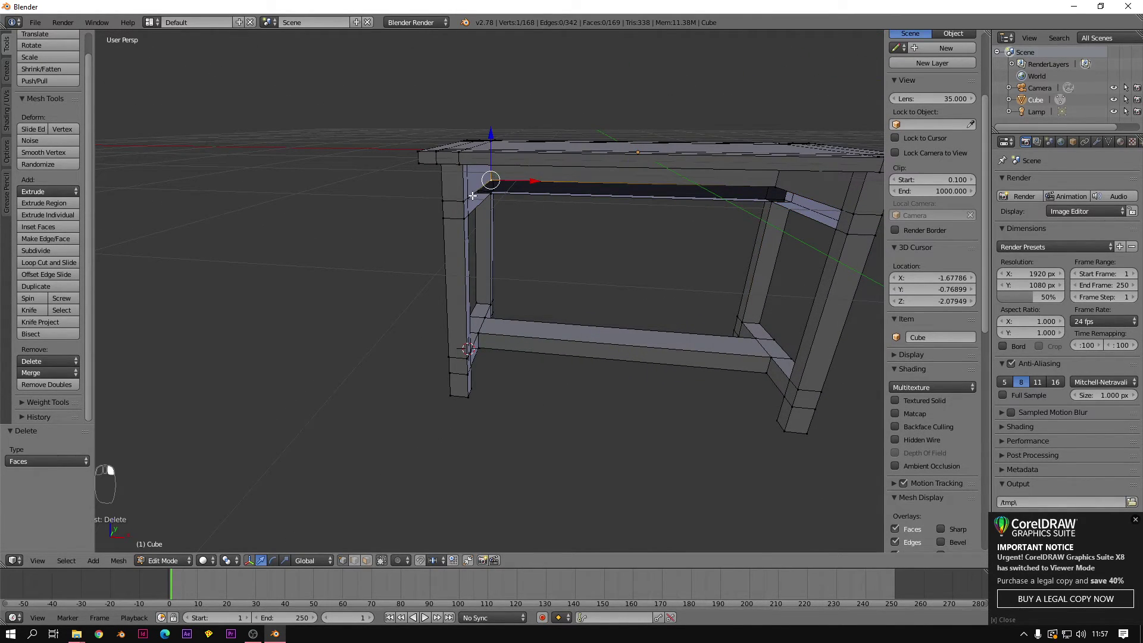
pyautogui.keyDown('ctrl'); pyautogui.click(839, 220); pyautogui.keyUp('ctrl')
pyautogui.keyDown('ctrl'); pyautogui.click(844, 209); pyautogui.keyUp('ctrl')
pyautogui.press('f')
# Step: Fill the shelf's underside between the lower edges of the back and end openings
pyautogui.moveTo(700, 225); pyautogui.dragTo(511, 186, button='middle')
pyautogui.rightClick(485, 190)
pyautogui.moveTo(437, 194); pyautogui.dragTo(714, 206, button='middle')
pyautogui.keyDown('shift'); pyautogui.rightClick(714, 206); pyautogui.keyUp('shift')
pyautogui.keyDown('shift'); pyautogui.rightClick(759, 200); pyautogui.keyUp('shift')
pyautogui.keyDown('shift'); pyautogui.rightClick(832, 212); pyautogui.keyUp('shift')
pyautogui.press('f')
# Step: Close the shelf by filling its front face between the two front legs
pyautogui.rightClick(832, 212)
pyautogui.keyDown('shift'); pyautogui.rightClick(835, 193); pyautogui.keyUp('shift')
pyautogui.moveTo(834, 193); pyautogui.dragTo(566, 213, button='middle')
pyautogui.keyDown('shift'); pyautogui.rightClick(411, 191); pyautogui.keyUp('shift')
pyautogui.keyDown('shift'); pyautogui.rightClick(411, 202); pyautogui.keyUp('shift')
pyautogui.press('f')
pyautogui.scroll(-5, 532, 296)
pyautogui.moveTo(533, 296); pyautogui.dragTo(595, 272, button='middle')
# Step: Switch to Object Mode and raise the whole table exactly 2 units along Z with snapping
pyautogui.press('Tab')
pyautogui.moveTo(553, 183); pyautogui.dragTo(552, 79)
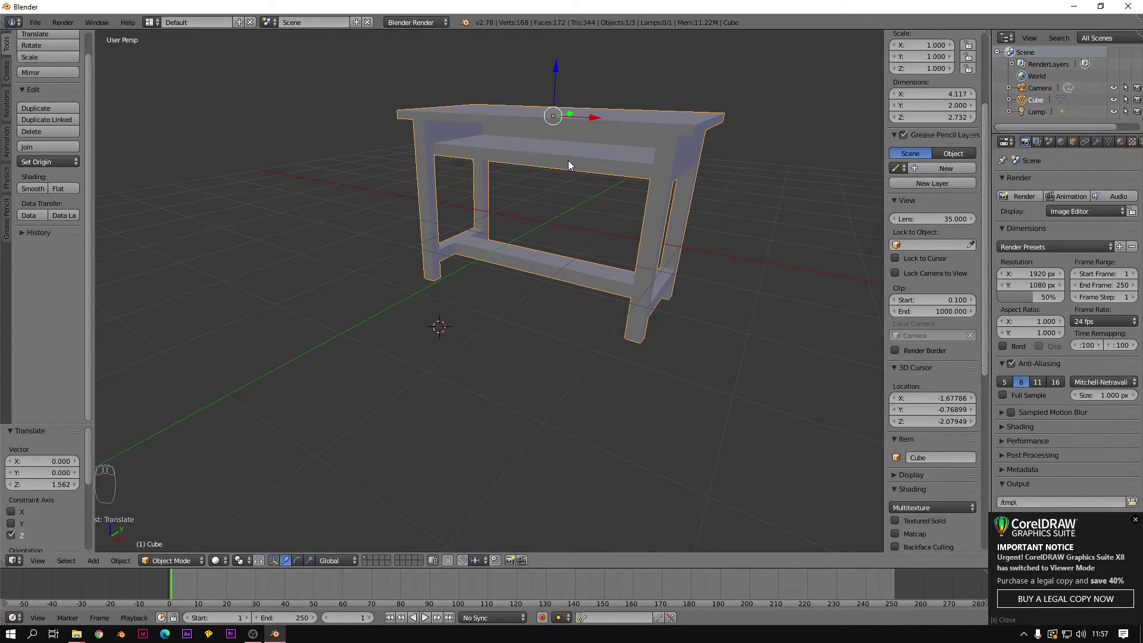
pyautogui.hotkey('ctrl', 'z')
pyautogui.keyDown('ctrl'); pyautogui.moveTo(543, 179); pyautogui.dragTo(549, 69); pyautogui.keyUp('ctrl')
# Step: In the orthographic front view, raise the table another 0.7 units along Z to stand on the grid floor
pyautogui.press('KP_1')
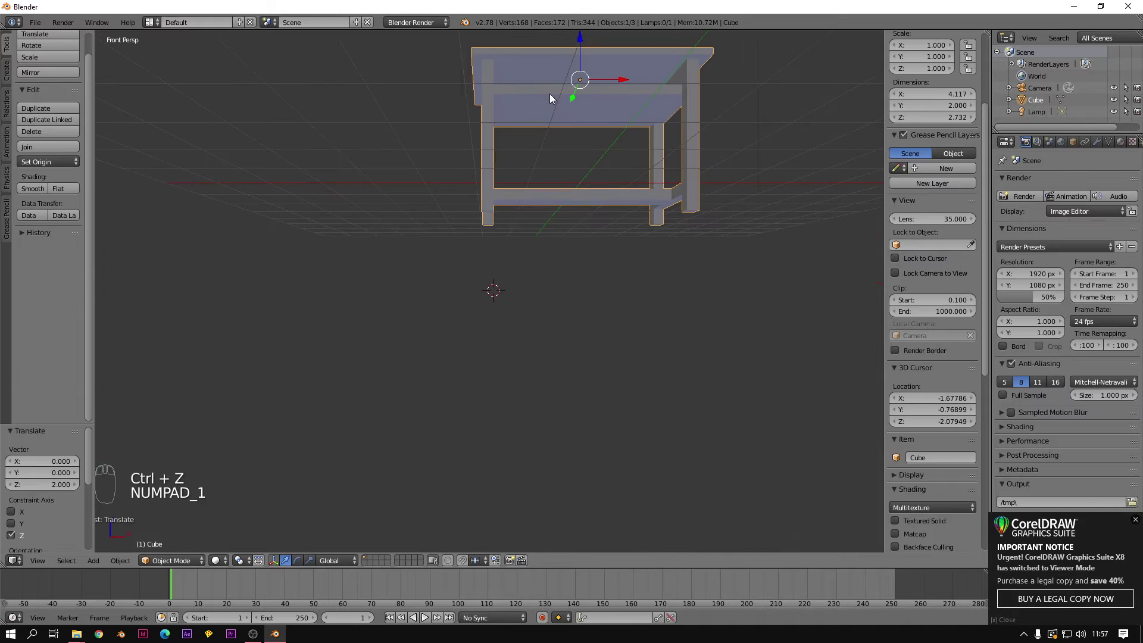
pyautogui.press('KP_5')
pyautogui.keyDown('shift'); pyautogui.moveTo(606, 155); pyautogui.dragTo(516, 205, button='middle'); pyautogui.keyUp('shift')
pyautogui.scroll(1, 479, 205)
pyautogui.moveTo(463, 140); pyautogui.dragTo(462, 100)
pyautogui.moveTo(512, 271); pyautogui.dragTo(485, 282, button='middle')
pyautogui.moveTo(272, 292); pyautogui.dragTo(447, 304, button='middle')
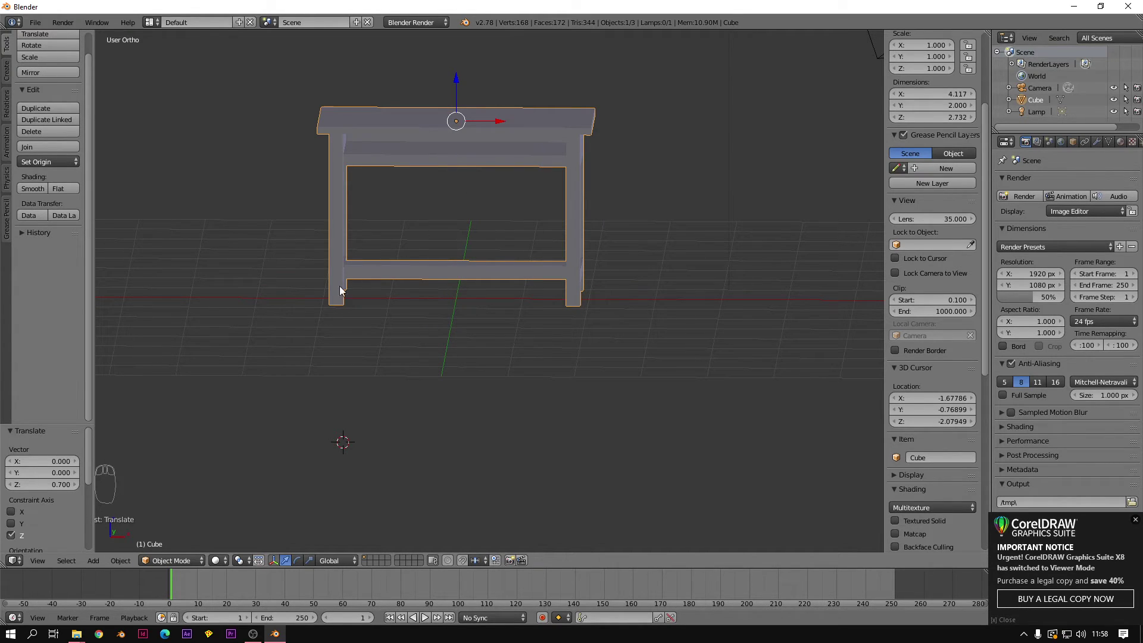
pyautogui.press('Tab')
pyautogui.press('Tab')
pyautogui.press('Tab')
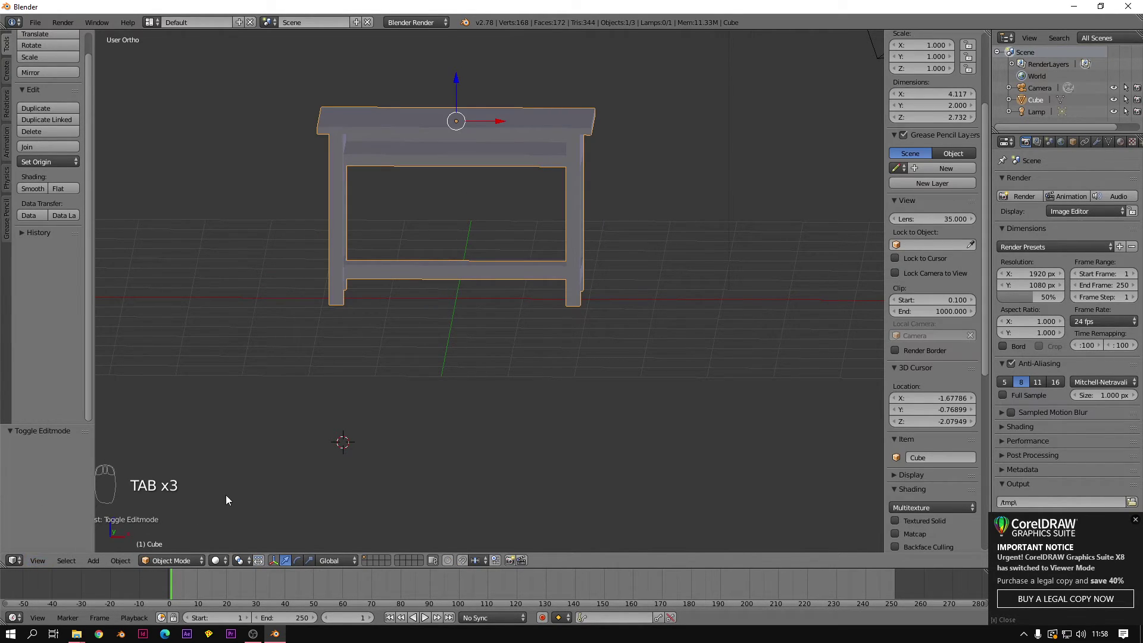
pyautogui.press('Tab')
pyautogui.press('Tab')
pyautogui.press('Tab')
pyautogui.moveTo(469, 130); pyautogui.dragTo(442, 164, button='middle')
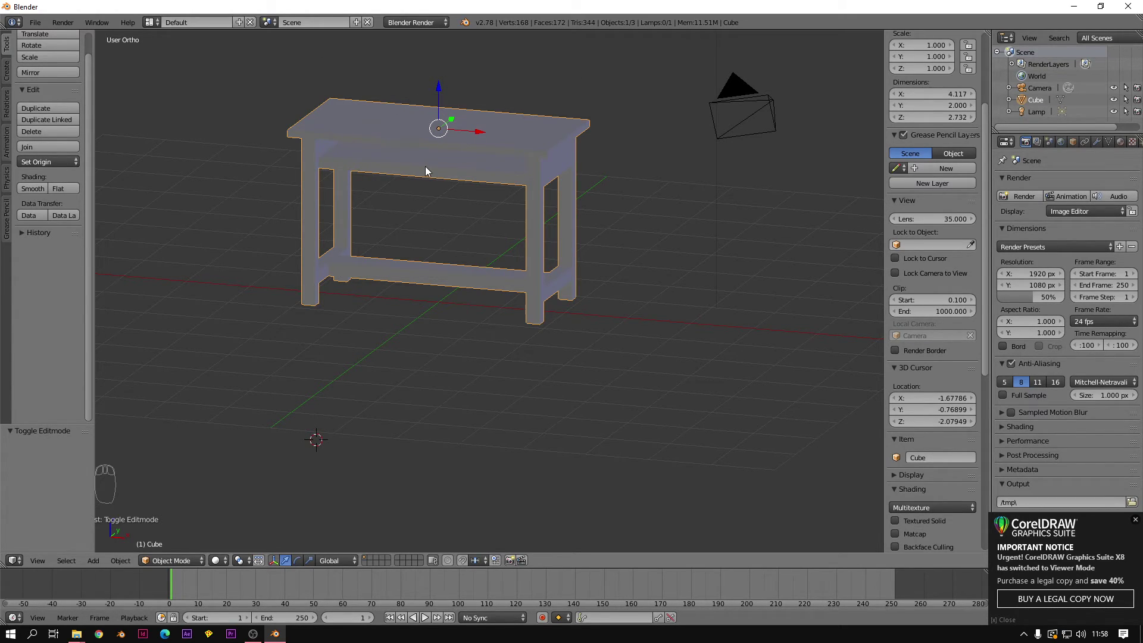
# Step: Try rotating the table freely in the current view, and undo the rotation
pyautogui.press('r')
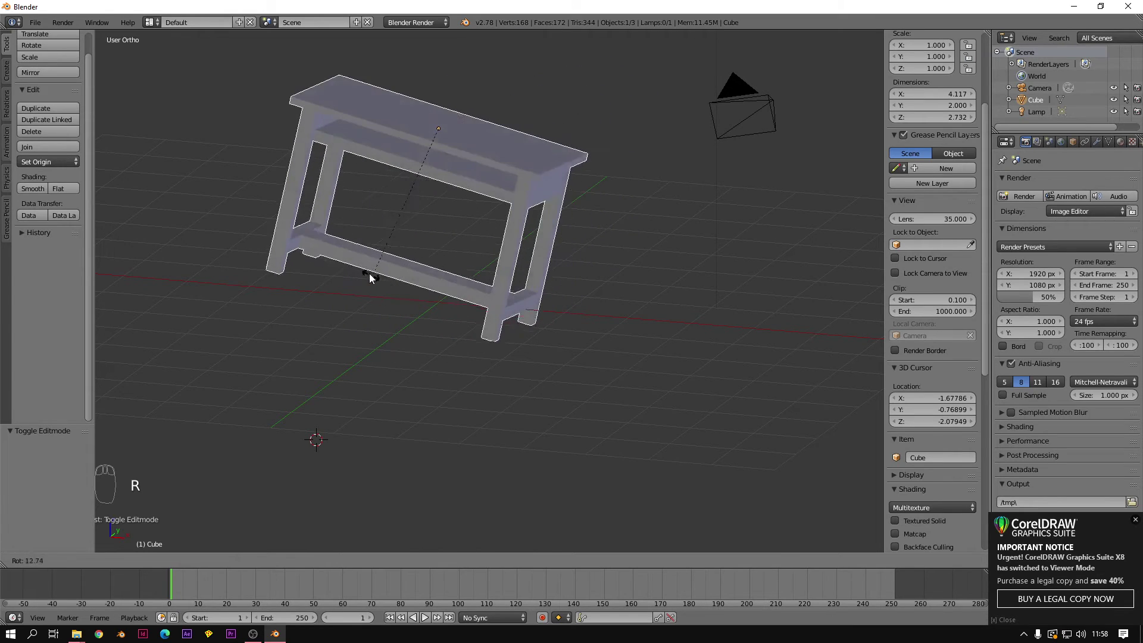
pyautogui.click(359, 269)
pyautogui.hotkey('ctrl', 'z')
pyautogui.moveTo(362, 272); pyautogui.dragTo(426, 119, button='middle')
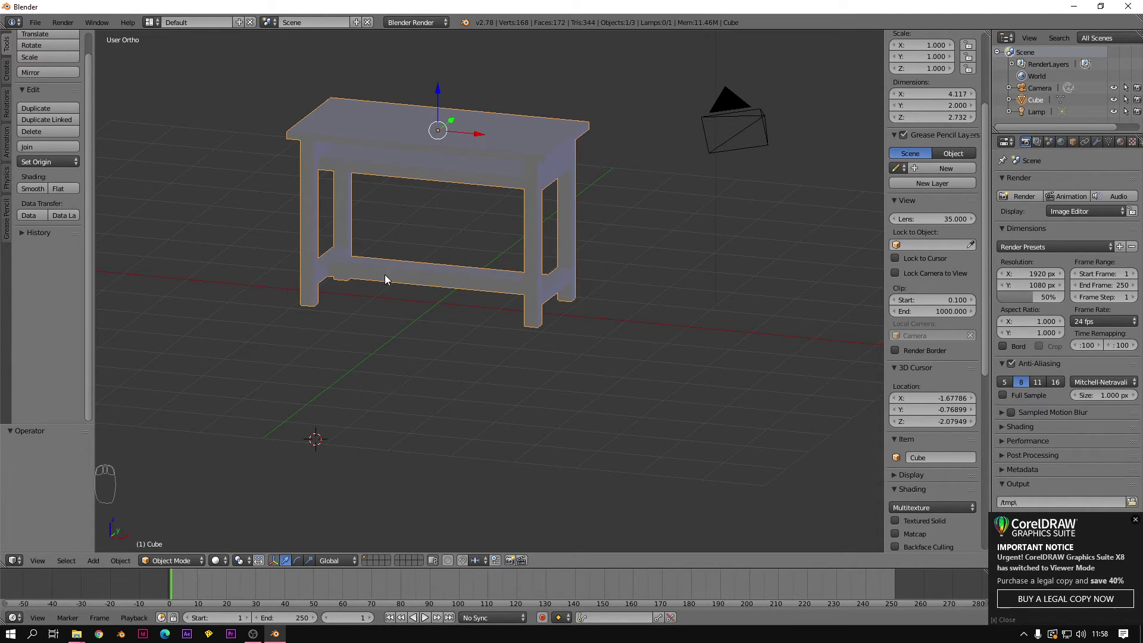
# Step: Review the available object and selection commands, the physics, animation, relations and creation tools, and the Set Origin options
pyautogui.click(112, 561)
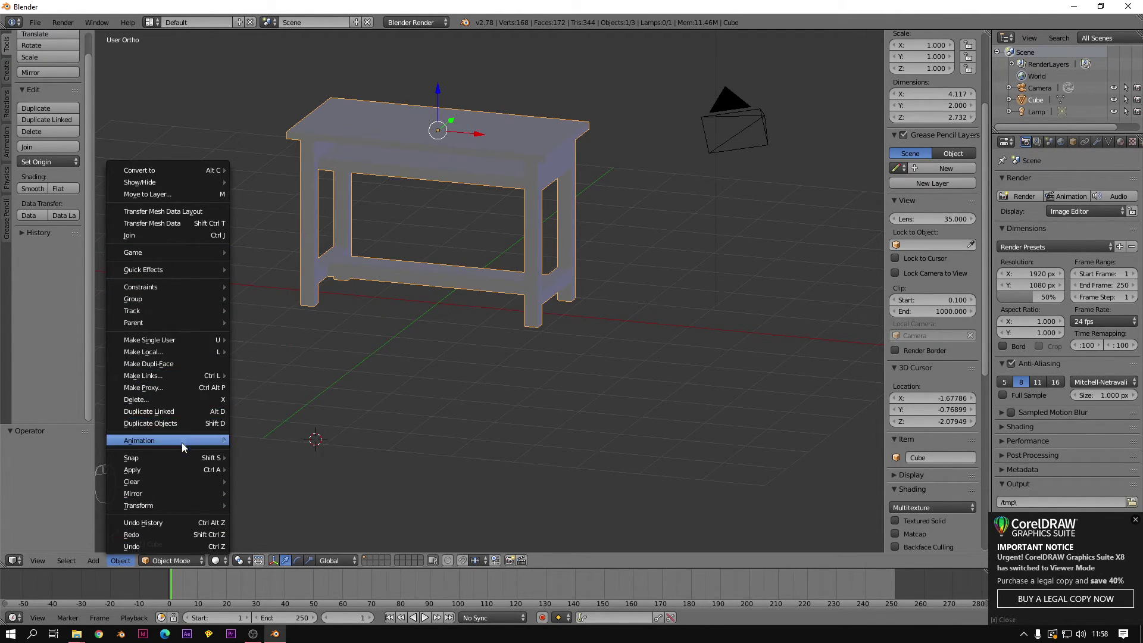
pyautogui.moveTo(94, 564)
pyautogui.moveTo(60, 562)
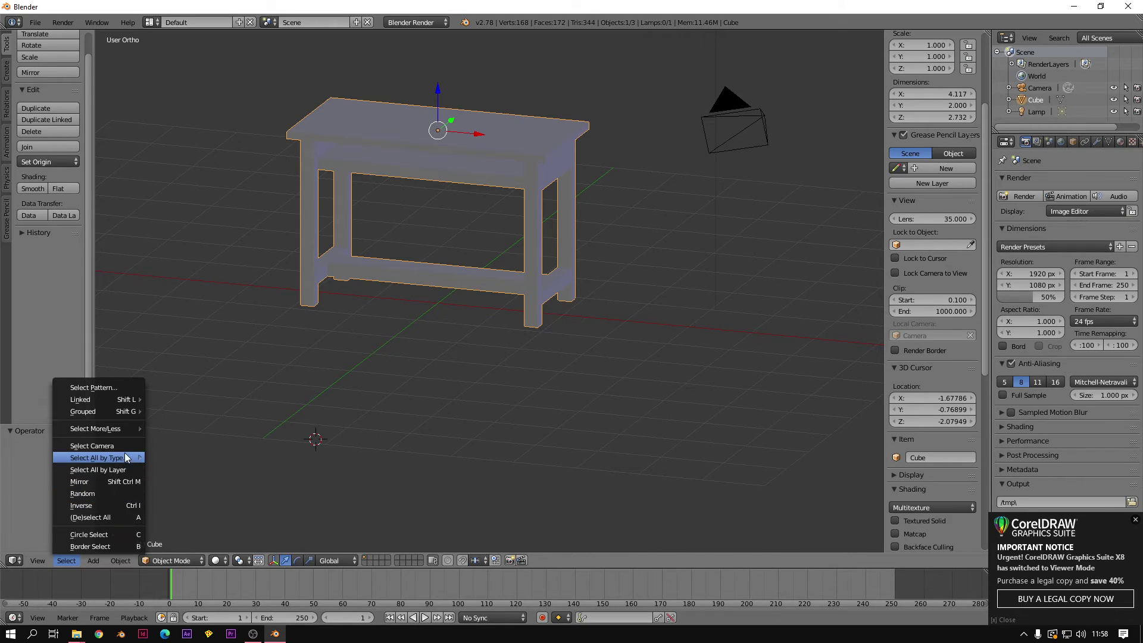
pyautogui.moveTo(129, 432)
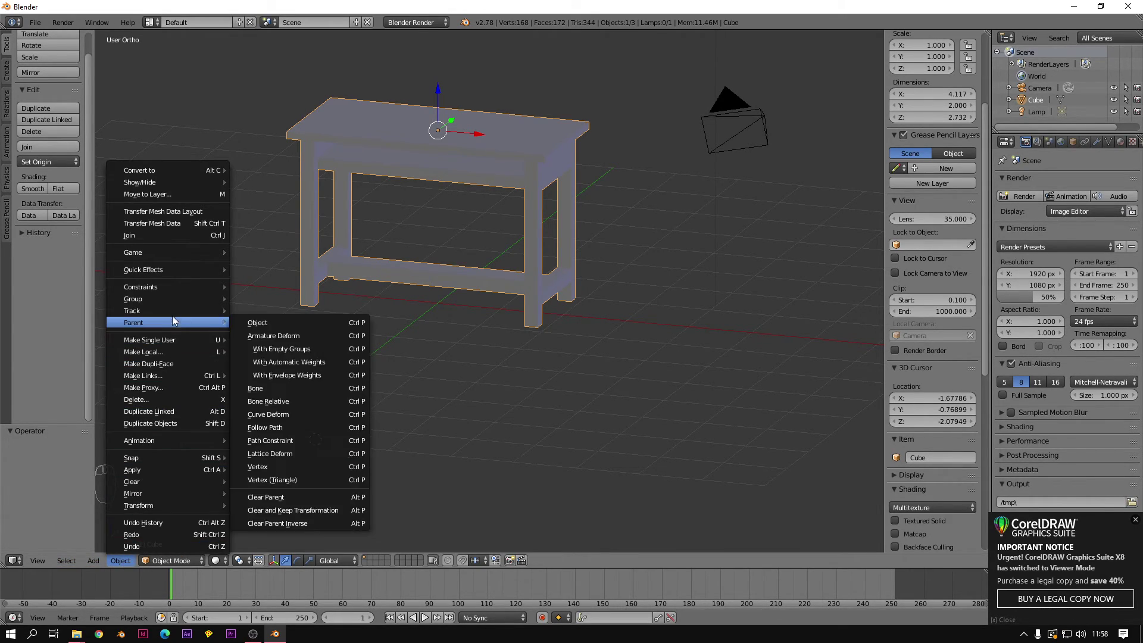
pyautogui.moveTo(187, 288)
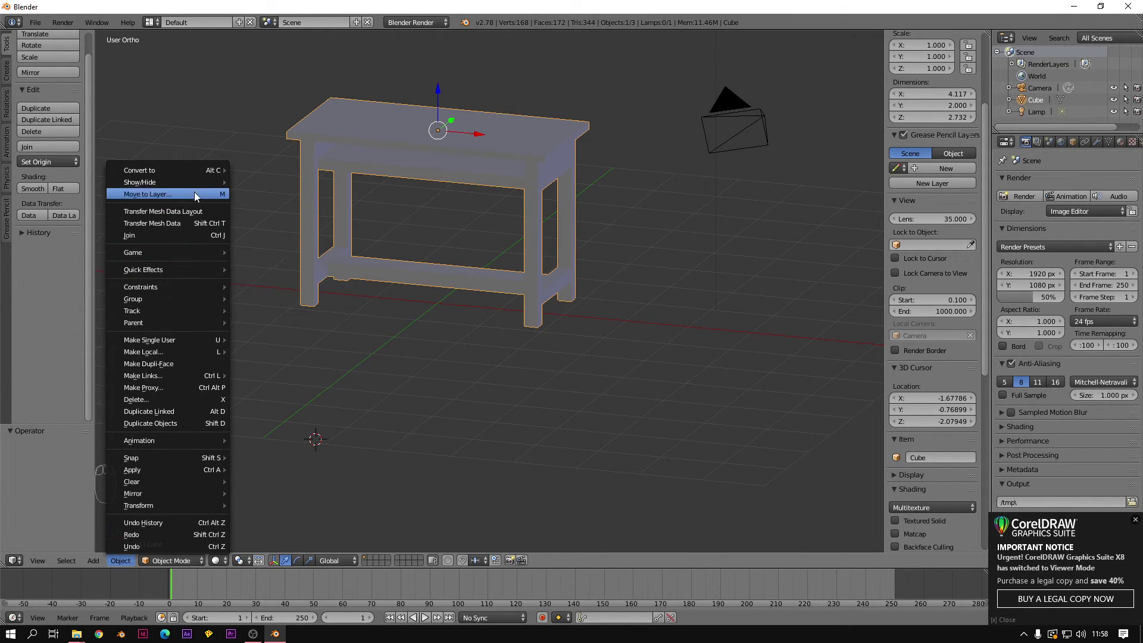
pyautogui.moveTo(193, 183)
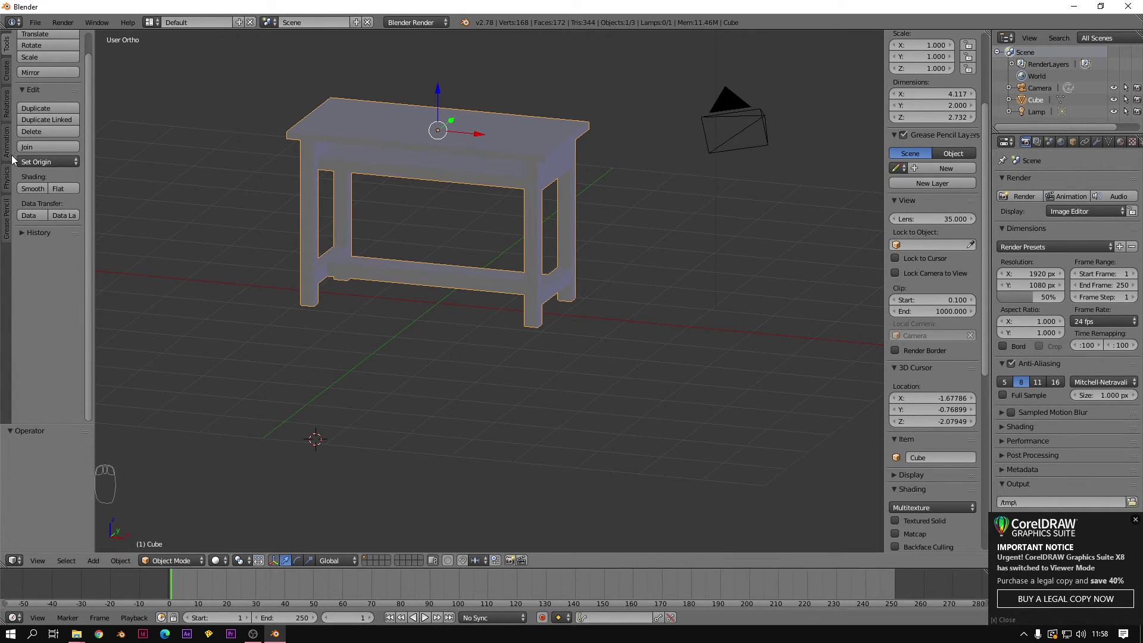
pyautogui.click(7, 179)
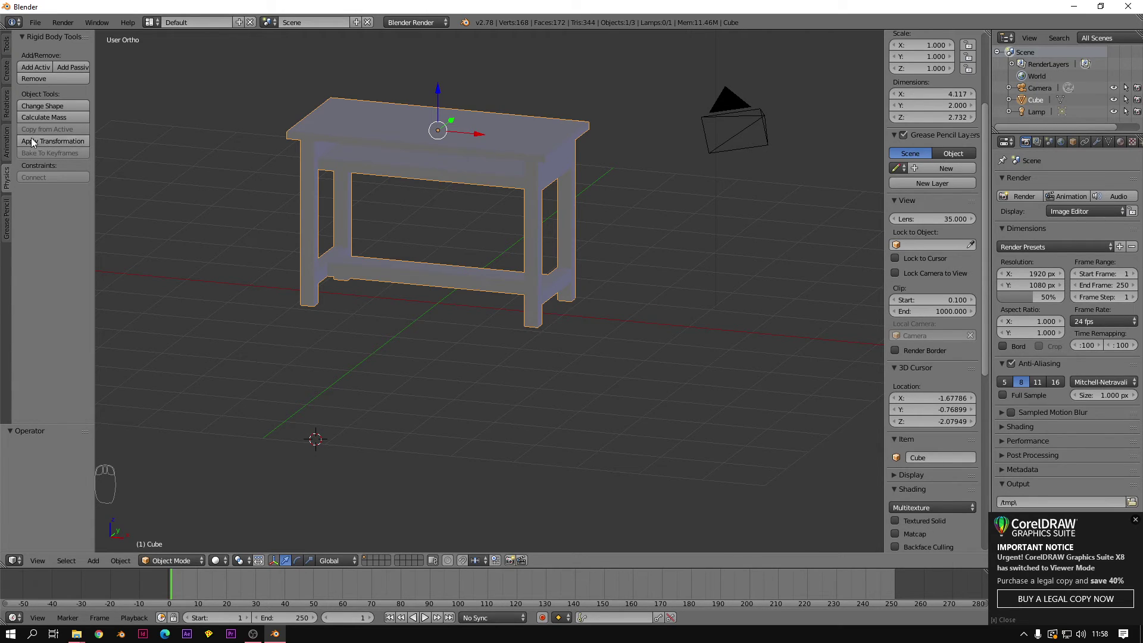
pyautogui.click(39, 116)
pyautogui.click(7, 149)
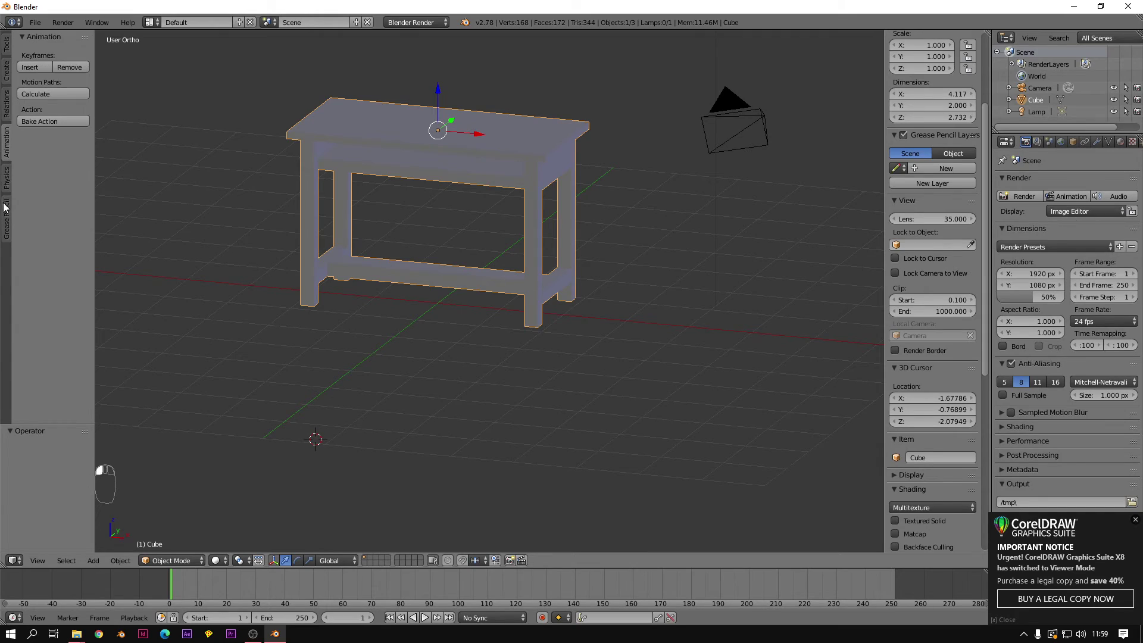
pyautogui.click(7, 110)
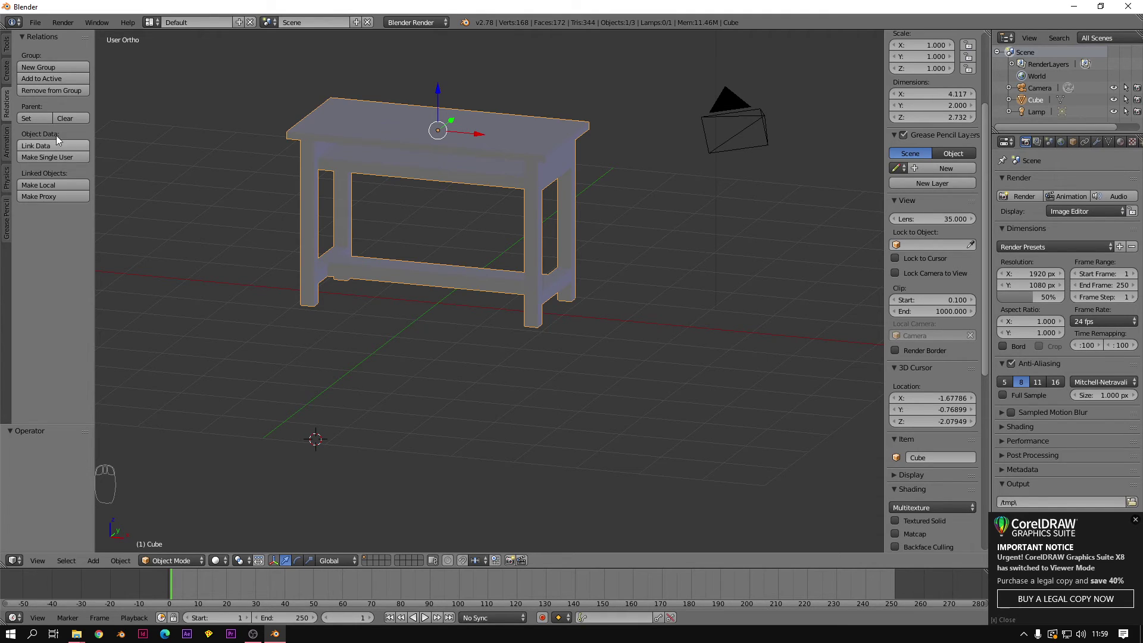
pyautogui.click(7, 70)
pyautogui.click(9, 48)
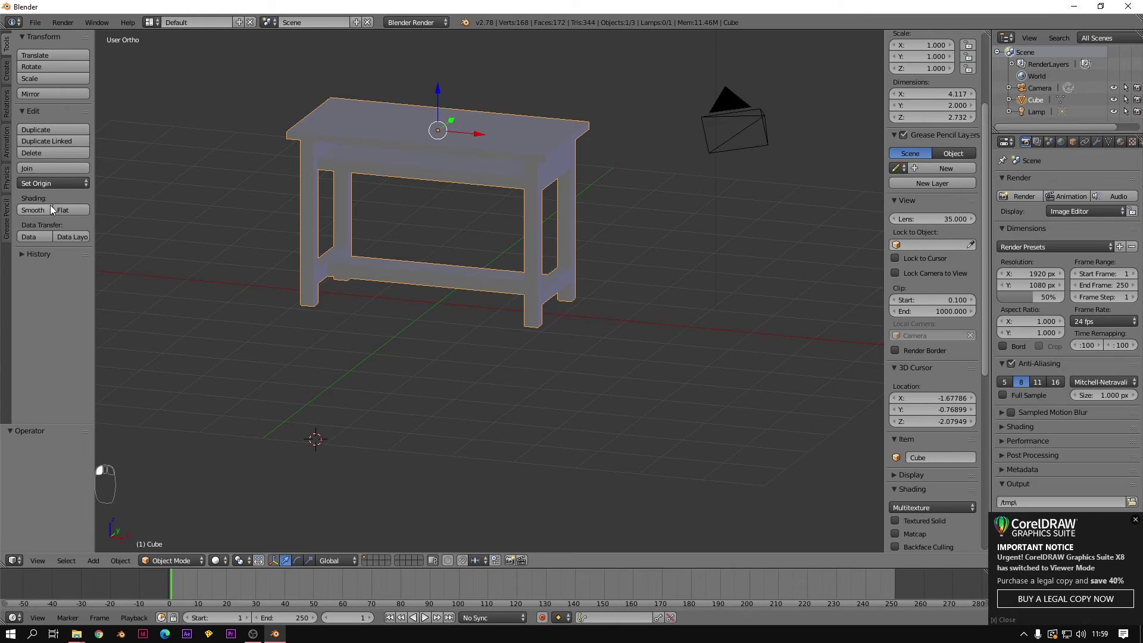
pyautogui.click(67, 184)
pyautogui.click(43, 185)
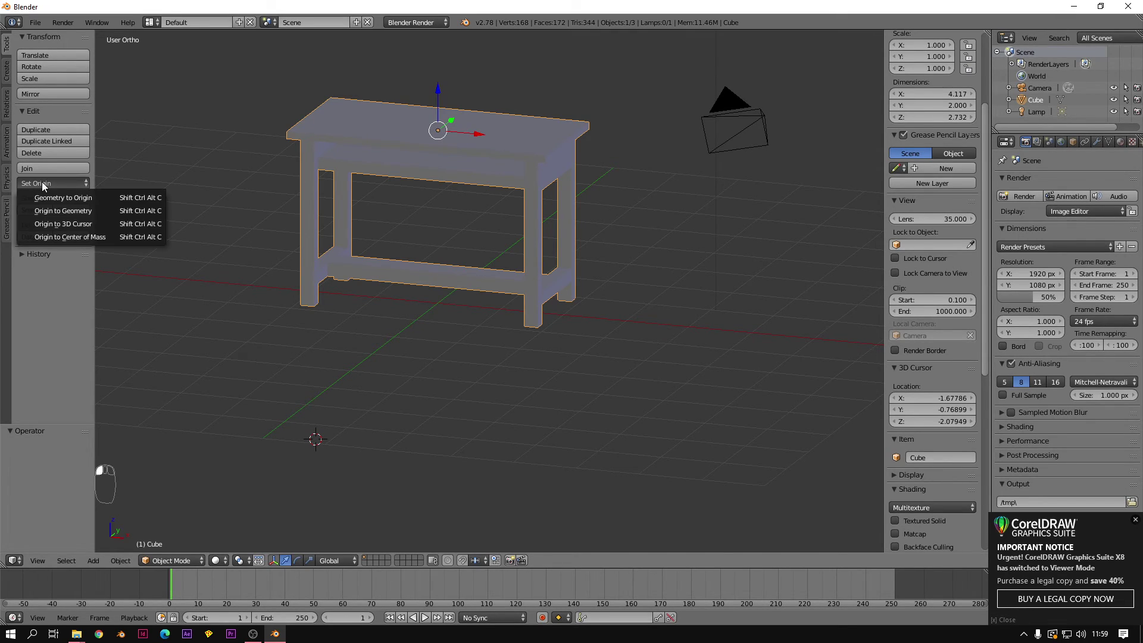
# Step: Set the table's origin to its geometry and try a free rotation around it, undoing the rotation
pyautogui.click(54, 210)
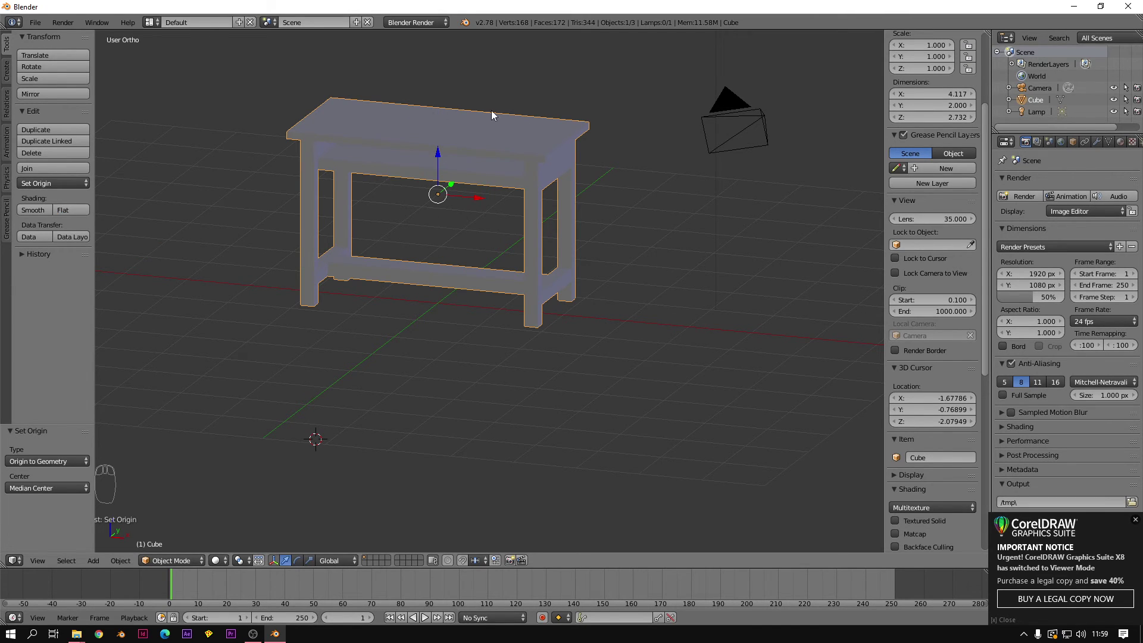
pyautogui.moveTo(468, 134); pyautogui.dragTo(521, 260, button='middle')
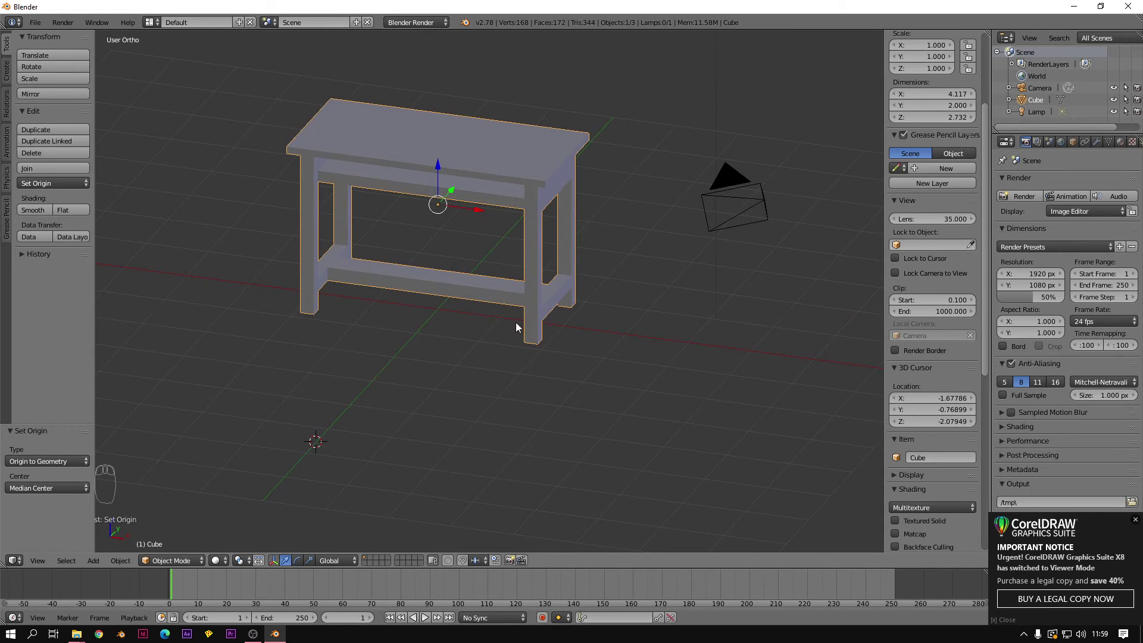
pyautogui.press('r')
pyautogui.click(592, 149)
pyautogui.hotkey('ctrl', 'z')
pyautogui.moveTo(508, 292); pyautogui.dragTo(538, 280, button='middle')
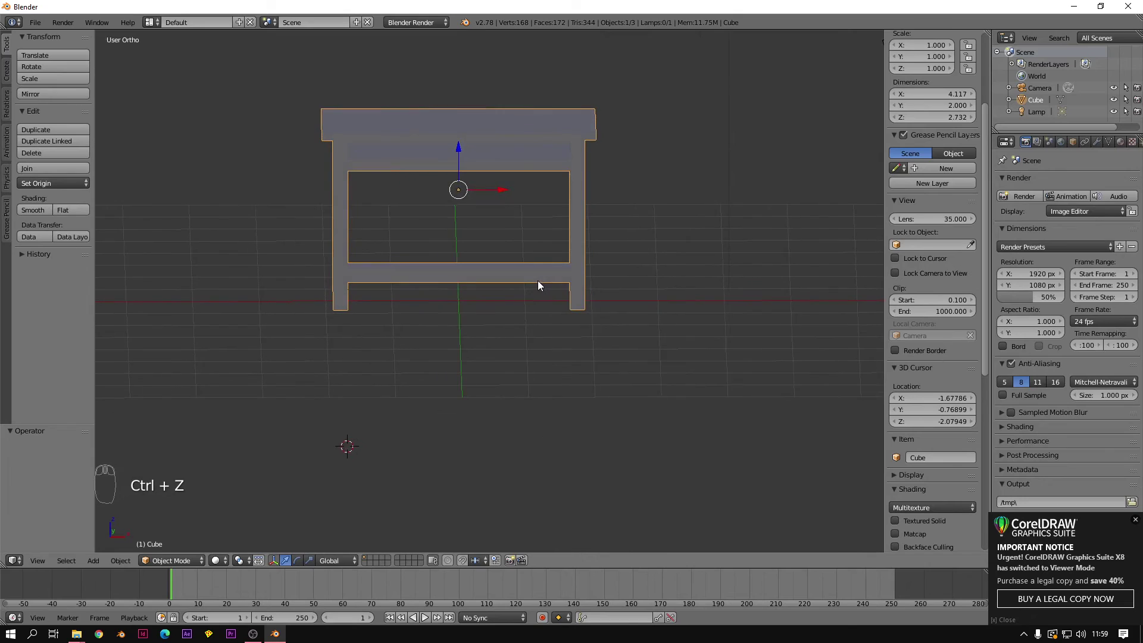
# Step: In the orthographic front view, set the 3D cursor's location to X 0, Y 0 and Z 0
pyautogui.press('KP_1')
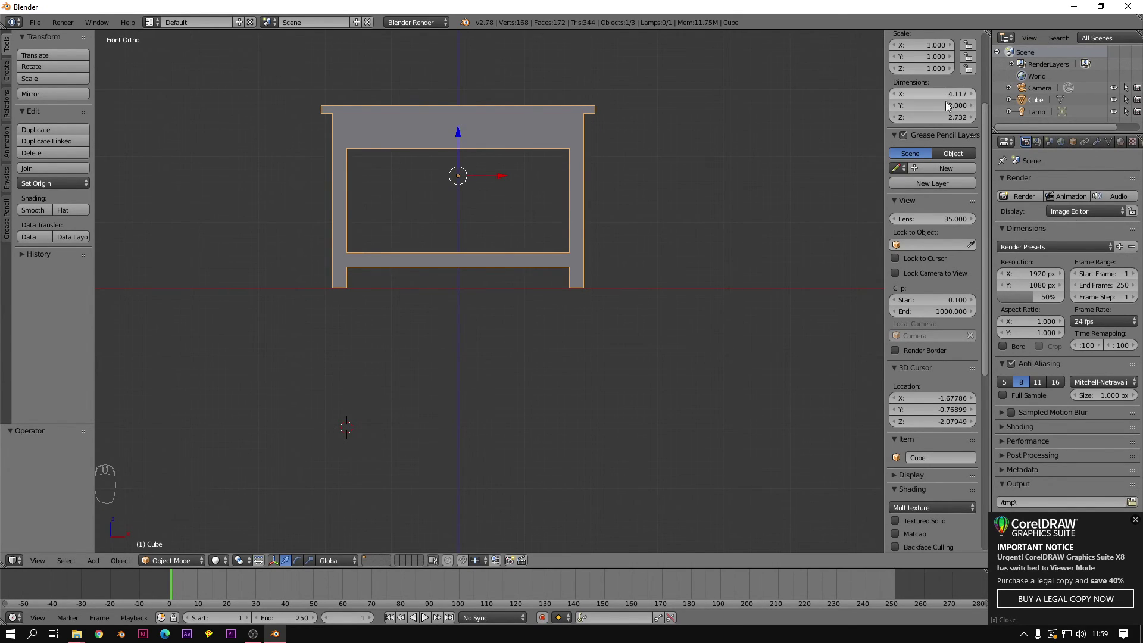
pyautogui.click(924, 398)
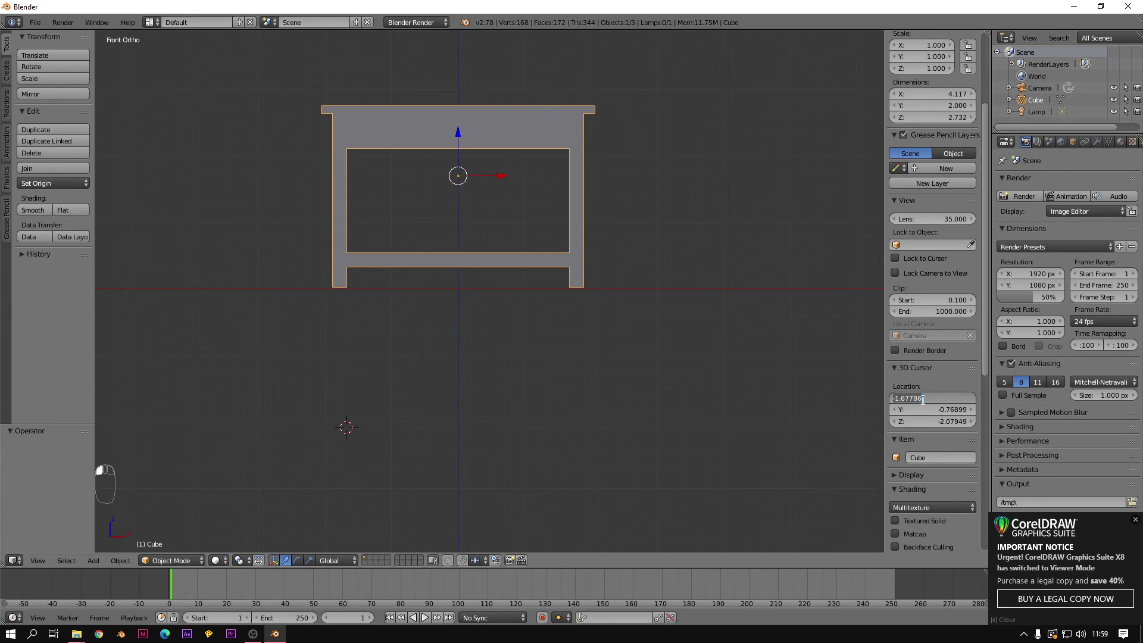
pyautogui.write('0')
pyautogui.press('Tab')
pyautogui.write('0')
pyautogui.press('Tab')
pyautogui.write('0')
pyautogui.press('Return')
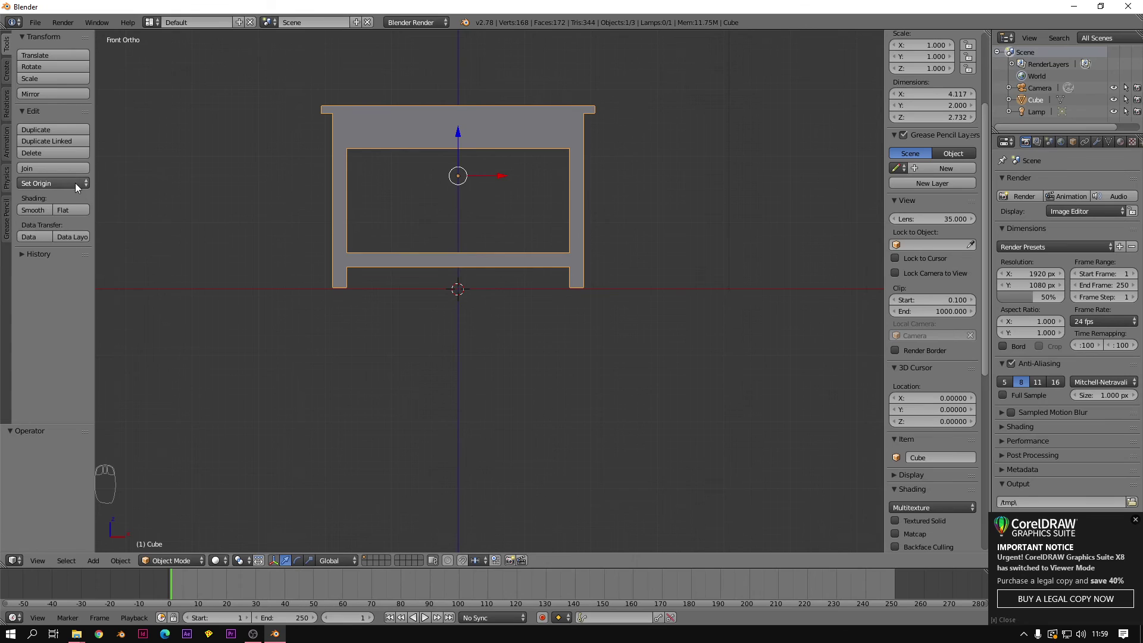
# Step: Set the table's origin to the 3D cursor at the base of the table and inspect its placement
pyautogui.click(76, 183)
pyautogui.moveTo(311, 296); pyautogui.dragTo(458, 306, button='middle')
pyautogui.press('KP_7')
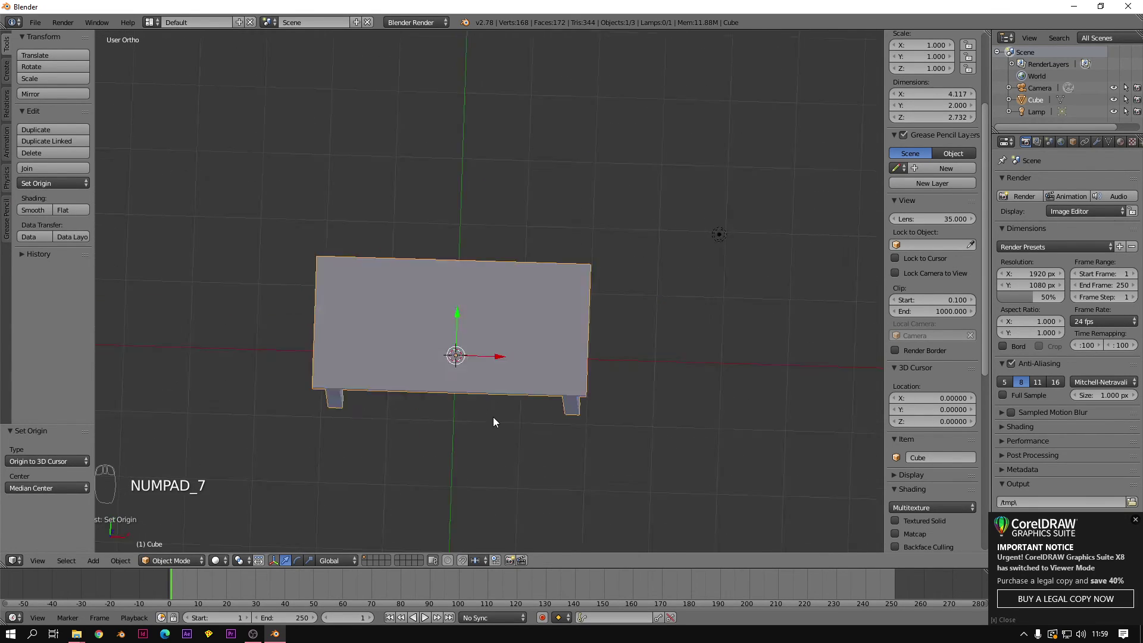
pyautogui.moveTo(493, 422); pyautogui.dragTo(492, 320, button='middle')
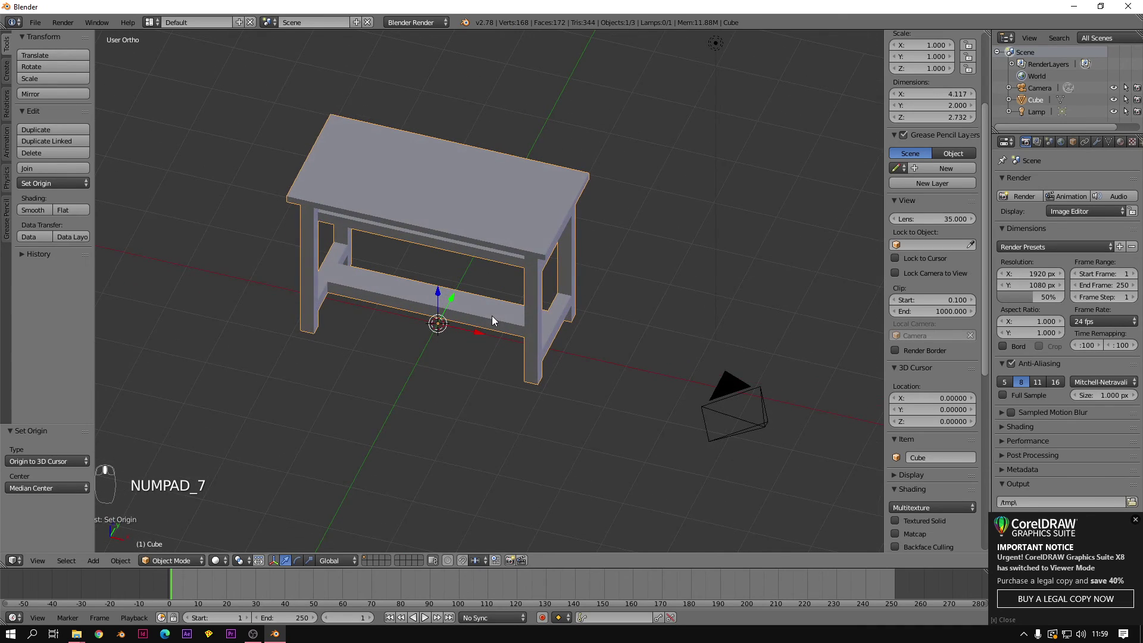
# Step: Rotate the table freely around the global Z axis by about 349 degrees
pyautogui.press('r')
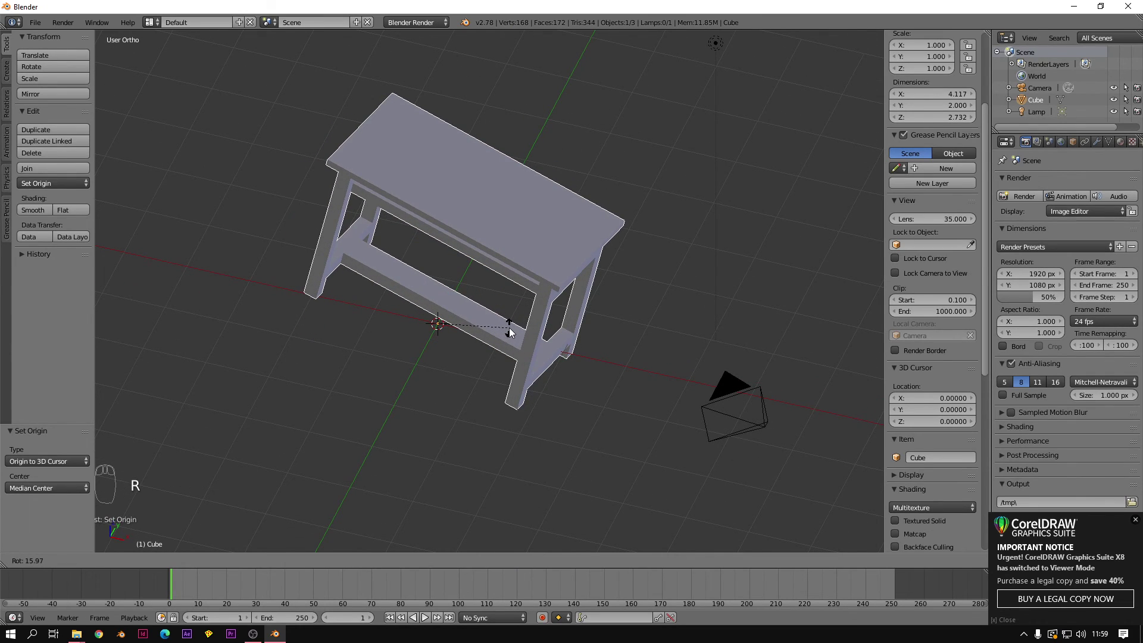
pyautogui.press('z')
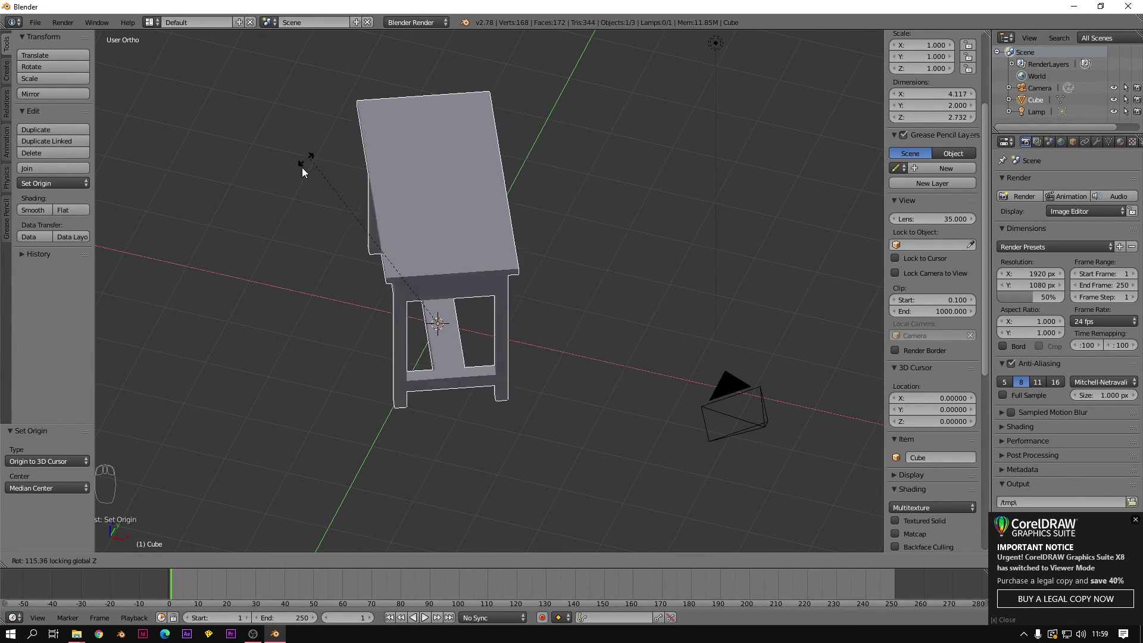
pyautogui.click(604, 322)
pyautogui.moveTo(605, 322); pyautogui.dragTo(600, 296, button='middle')
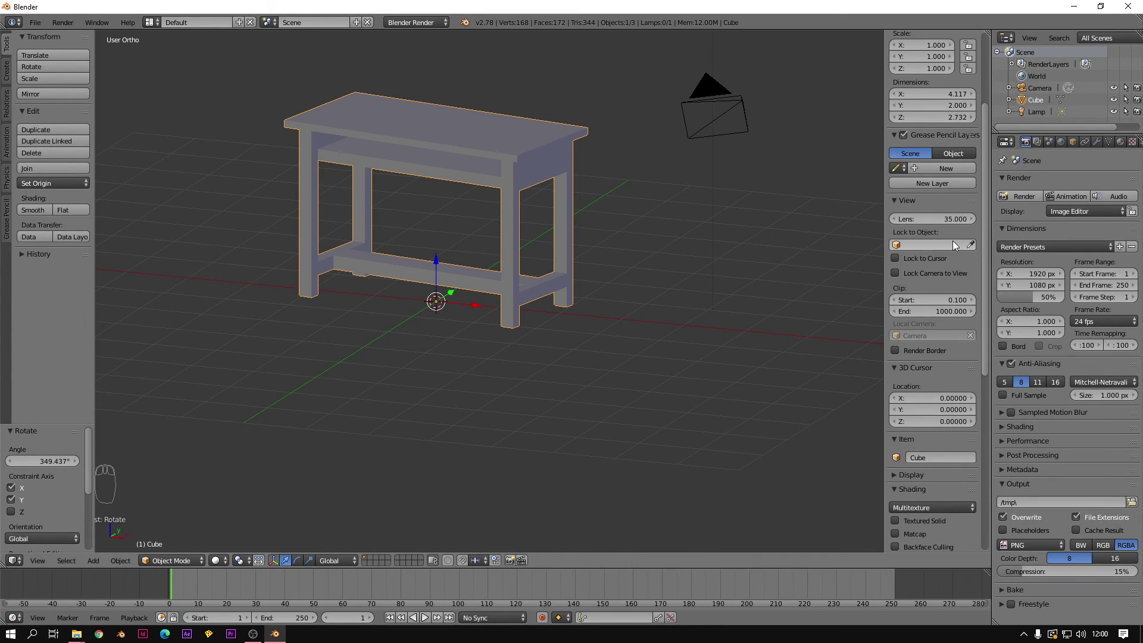
# Step: Add a new material to the table and enlarge the material slot list
pyautogui.click(1120, 142)
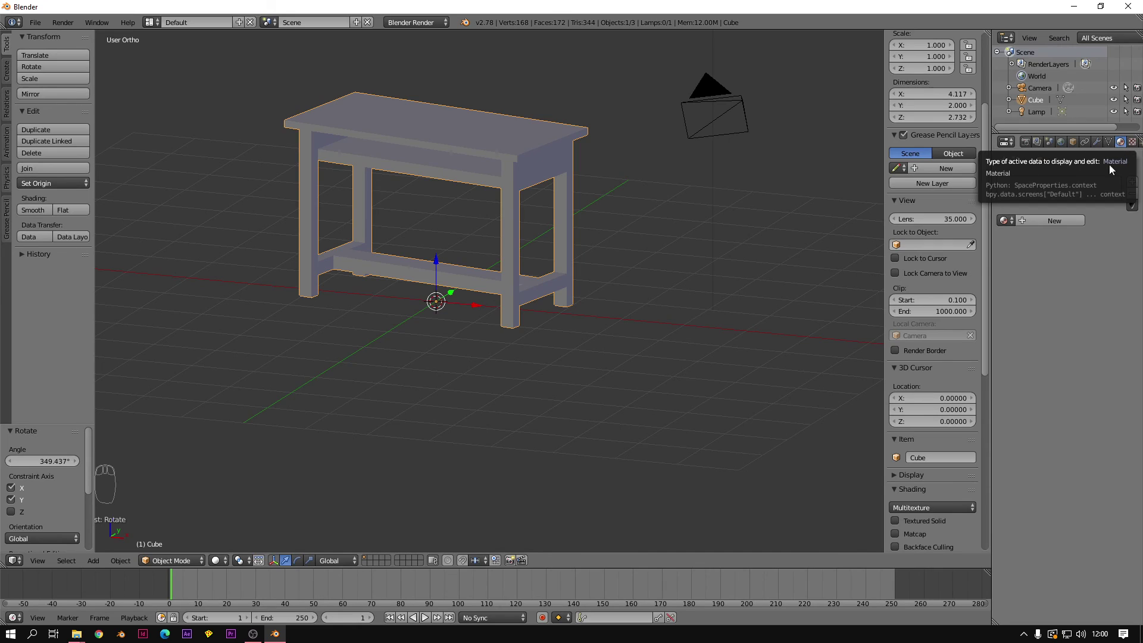
pyautogui.click(1022, 220)
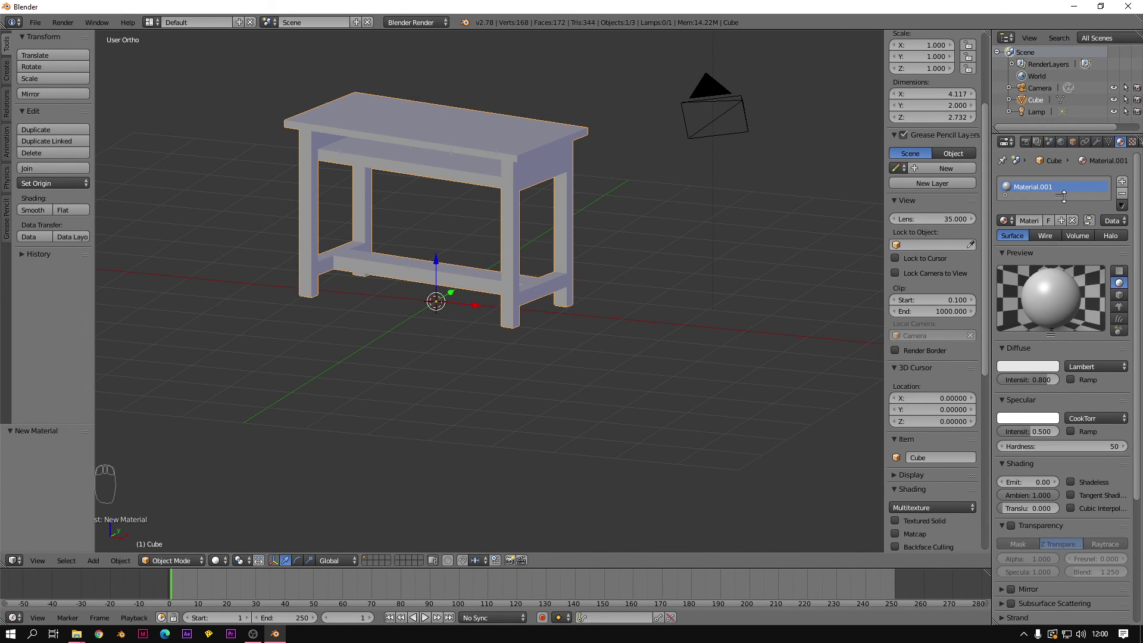
pyautogui.moveTo(1064, 196); pyautogui.dragTo(1063, 229)
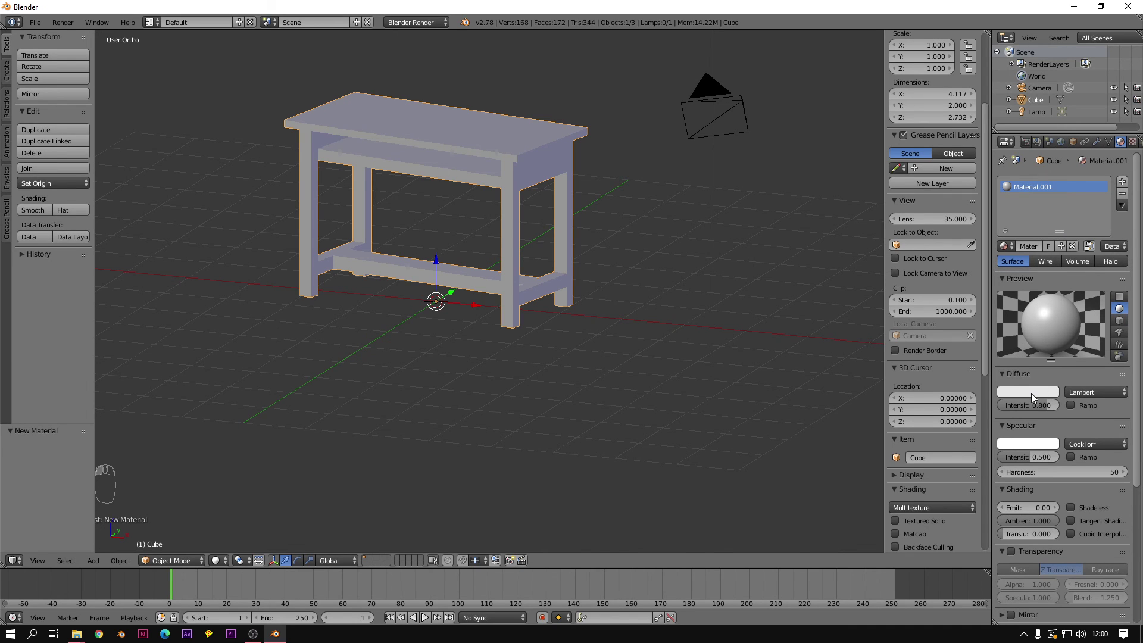
# Step: Set the material's diffuse colour to a crimson pink and inspect the table from several angles
pyautogui.click(1032, 393)
pyautogui.click(1002, 308)
pyautogui.moveTo(523, 274); pyautogui.dragTo(679, 272, button='middle')
pyautogui.moveTo(596, 298); pyautogui.dragTo(566, 214, button='middle')
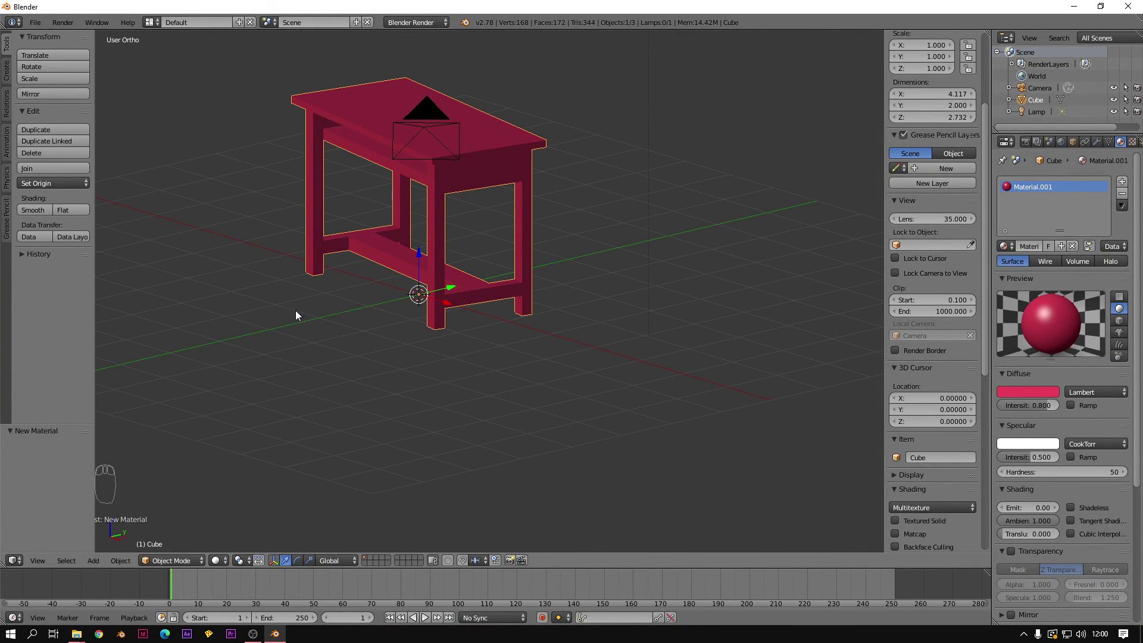
pyautogui.moveTo(339, 194); pyautogui.dragTo(461, 136, button='middle')
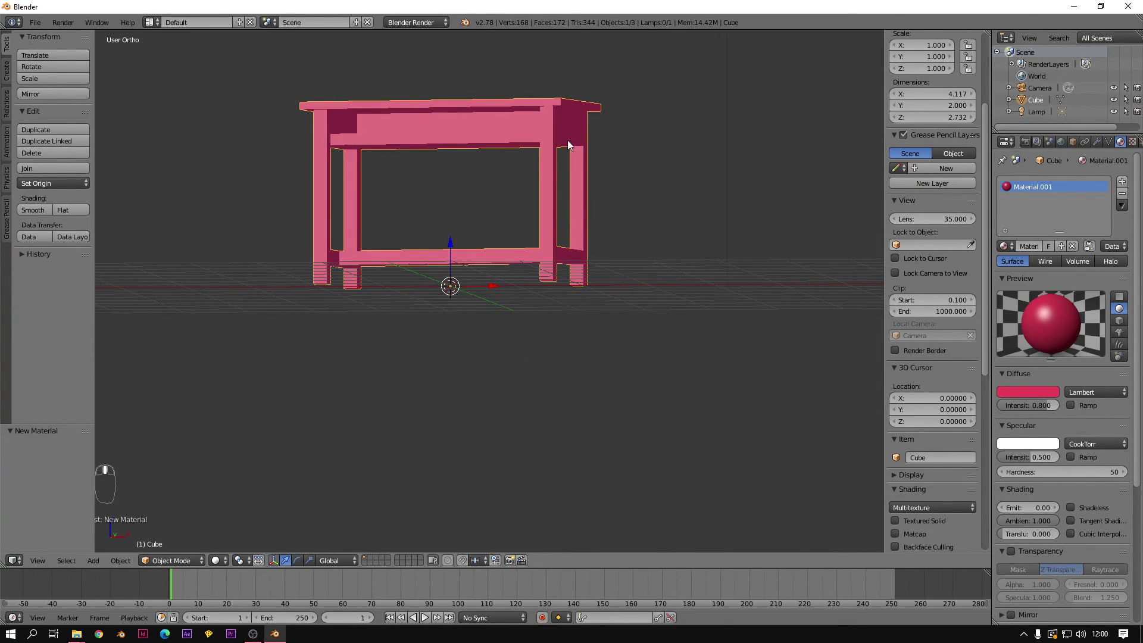
pyautogui.moveTo(466, 362); pyautogui.dragTo(498, 280, button='middle')
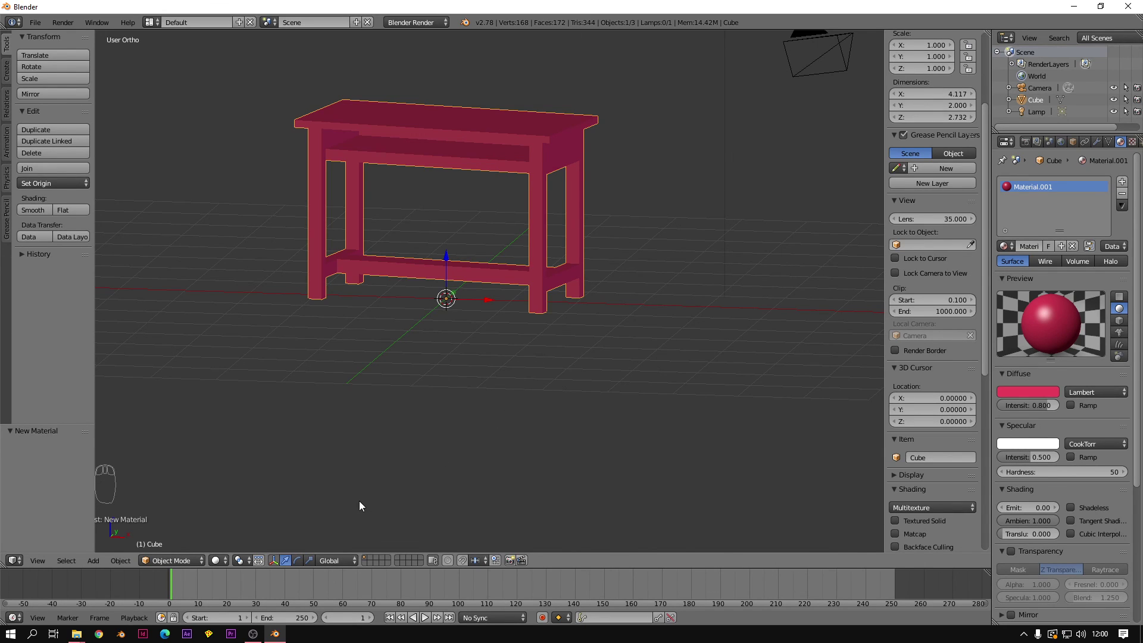
pyautogui.click(253, 633)
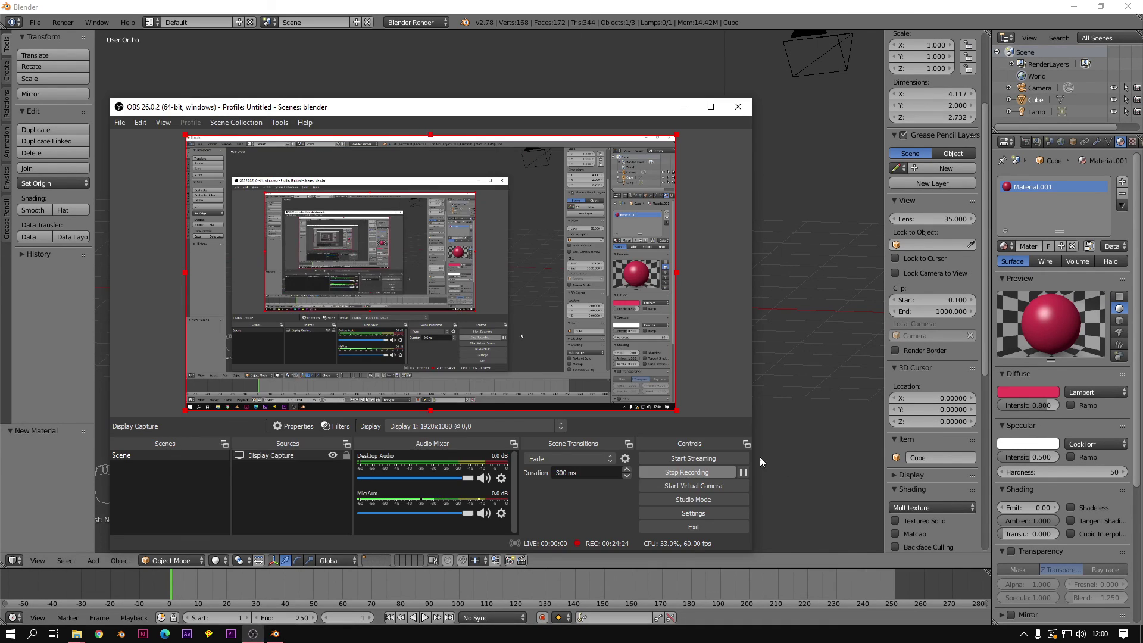
pyautogui.click(681, 472)
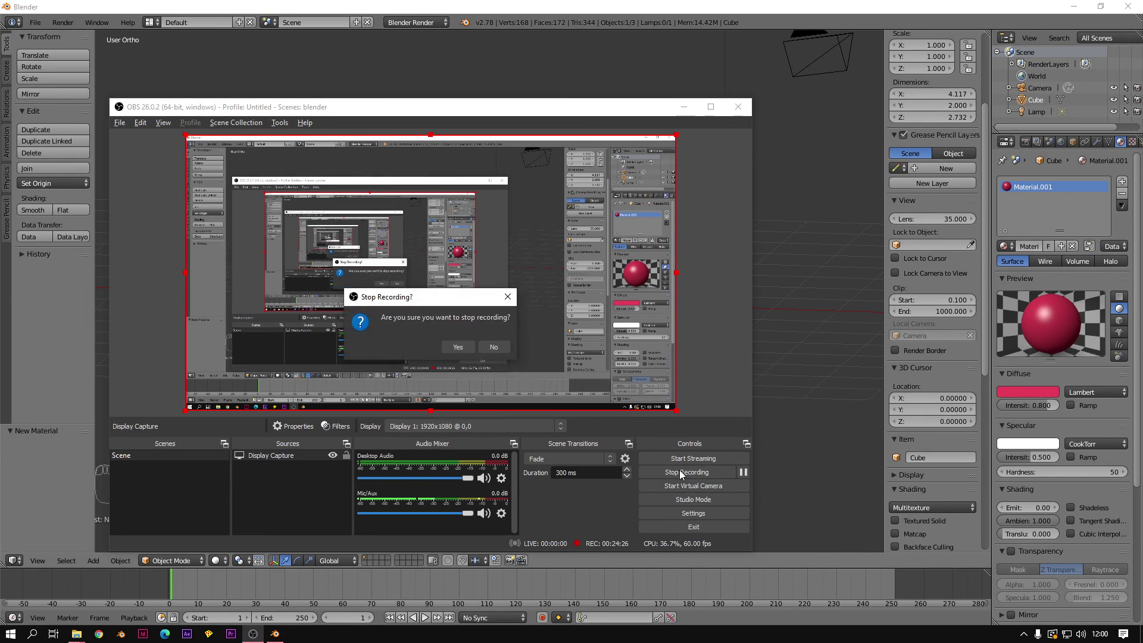